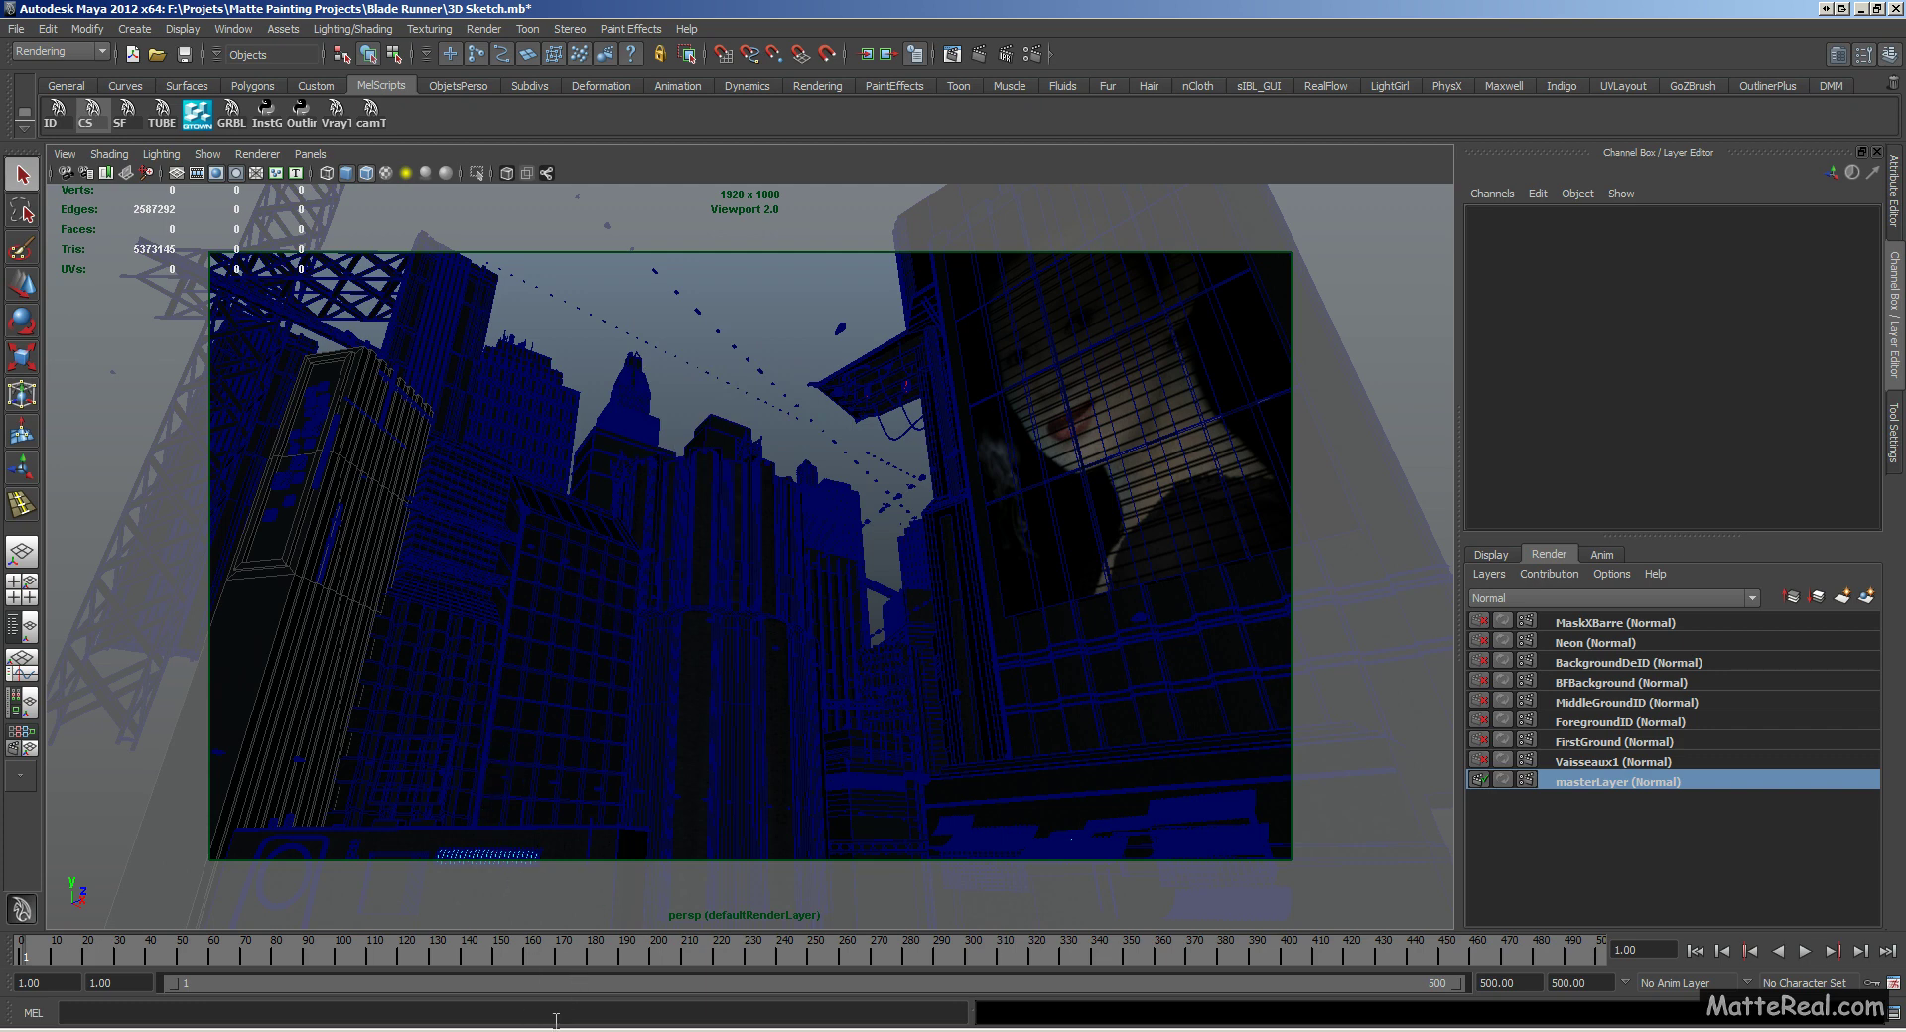
Step: Switch to Nuke to inspect the projected city scene from another angle in the 3D viewer, and return to the Maya scene
click(635, 1002)
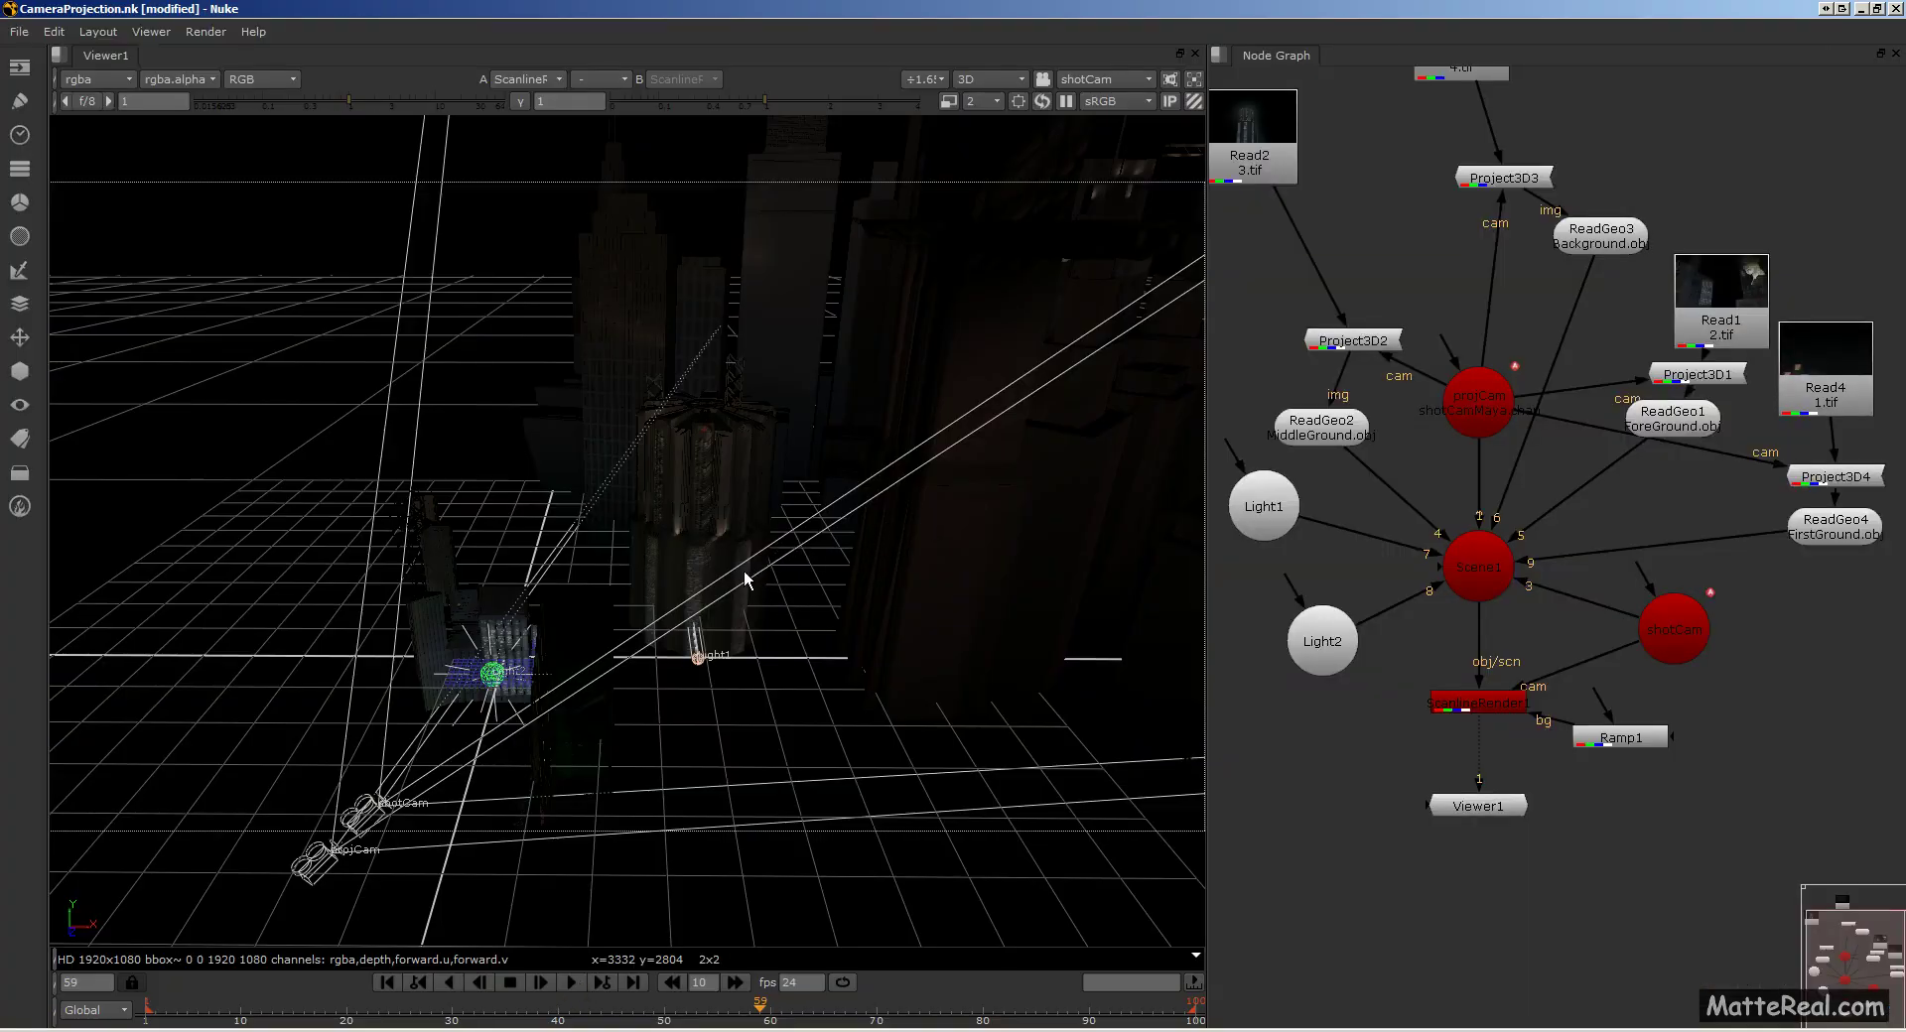
ctrl+drag(770, 580, 824, 635)
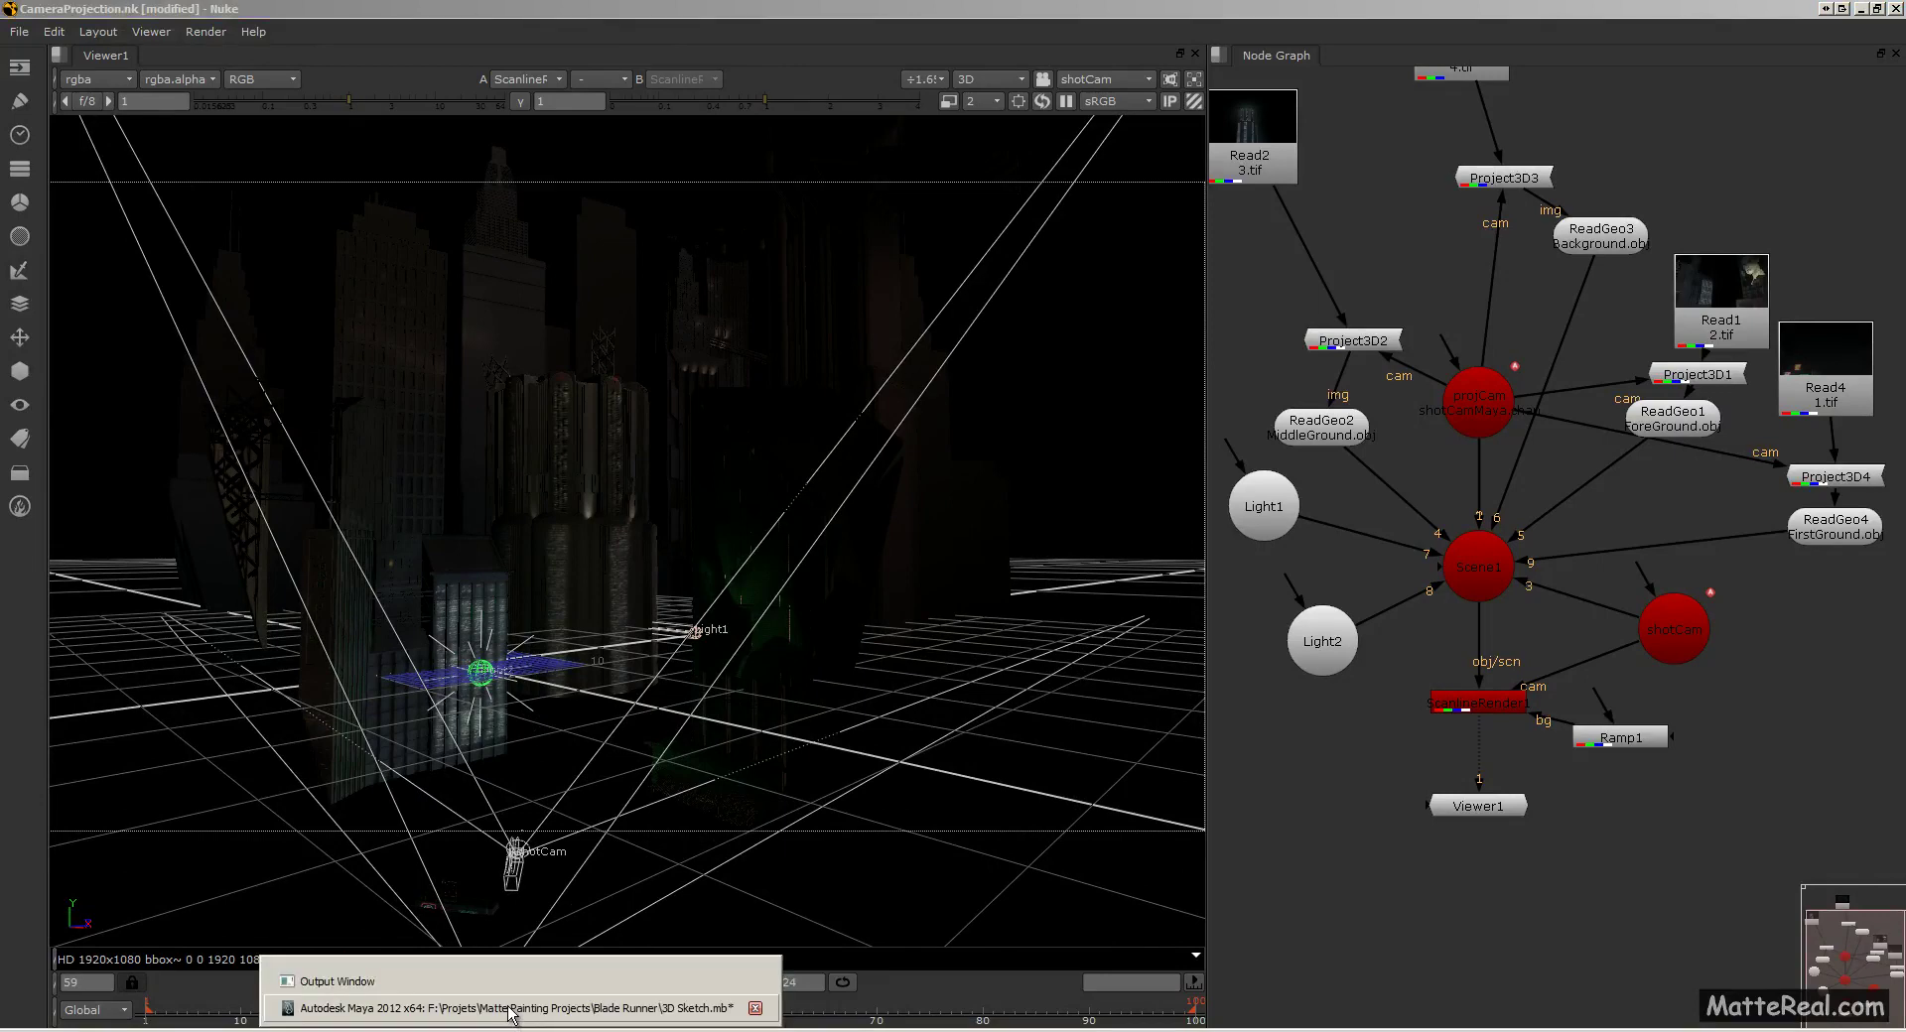
click(514, 1010)
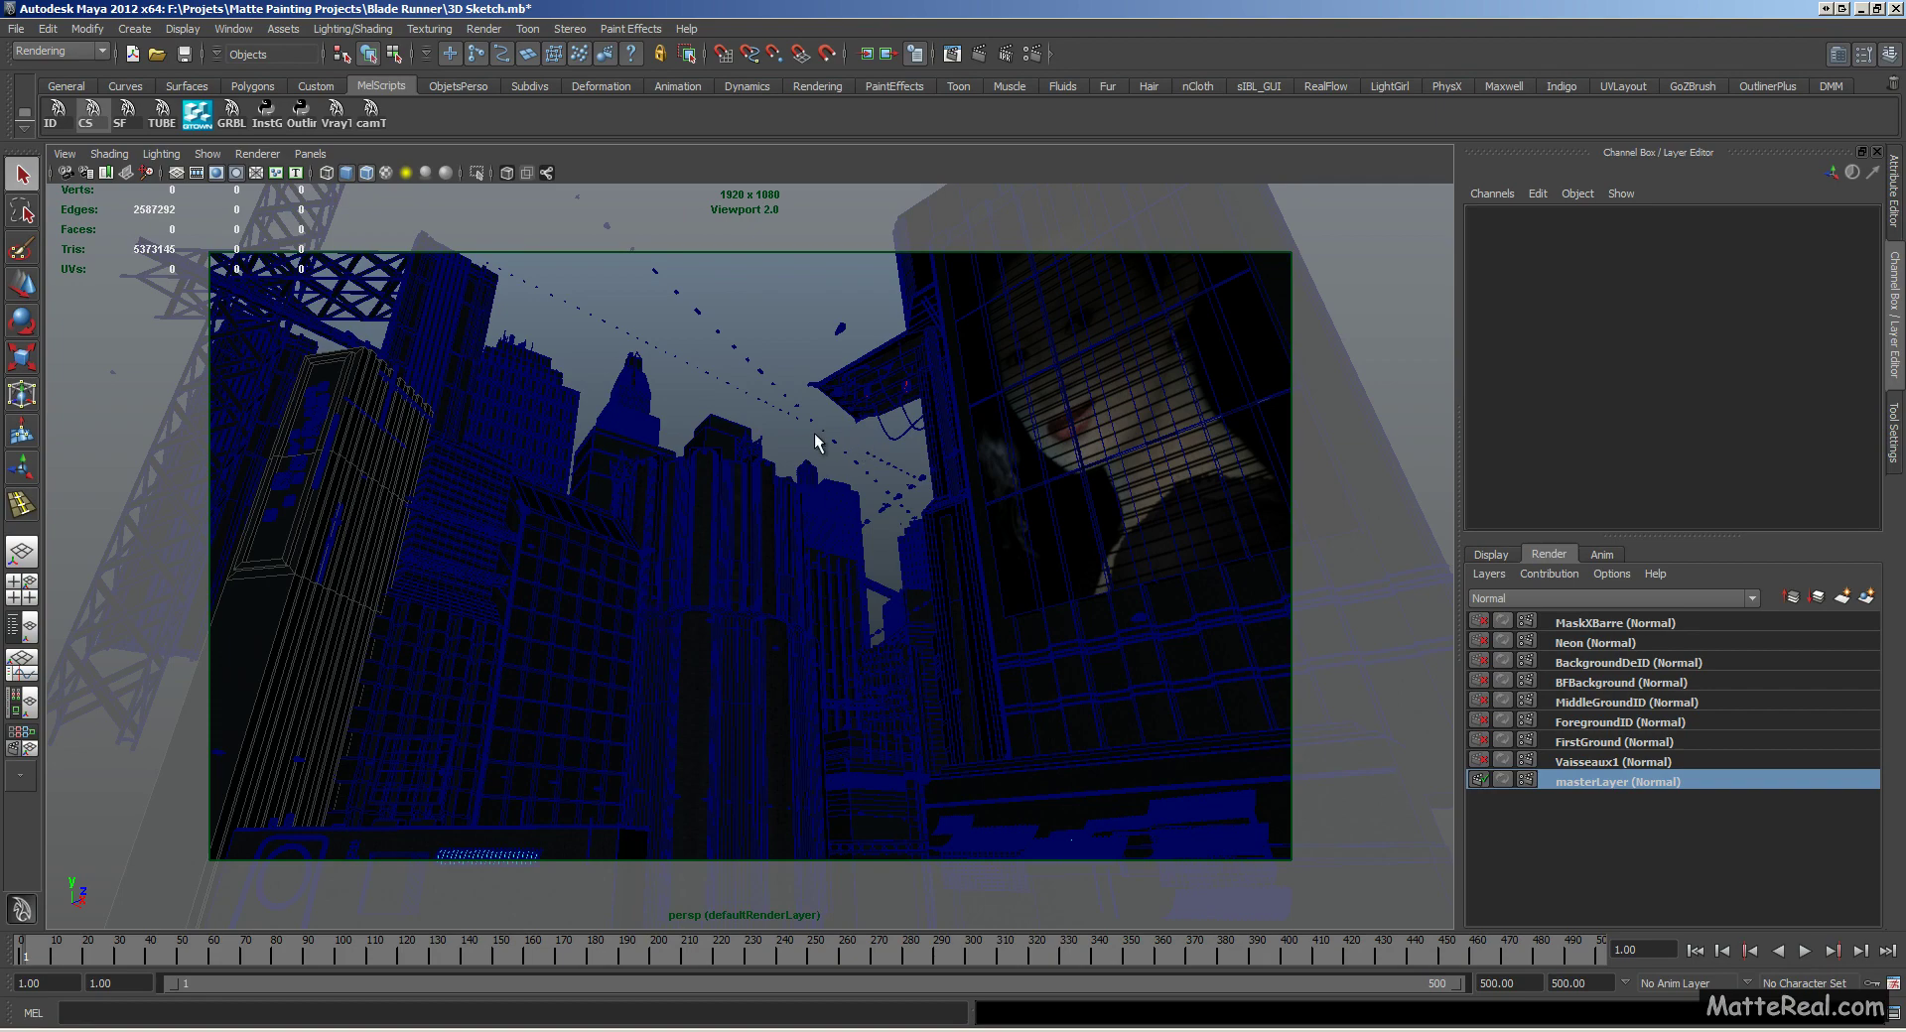
Step: Select the gridded building, show the Hypershade beside the perspective view, and display the attributes of the Murs material
click(578, 531)
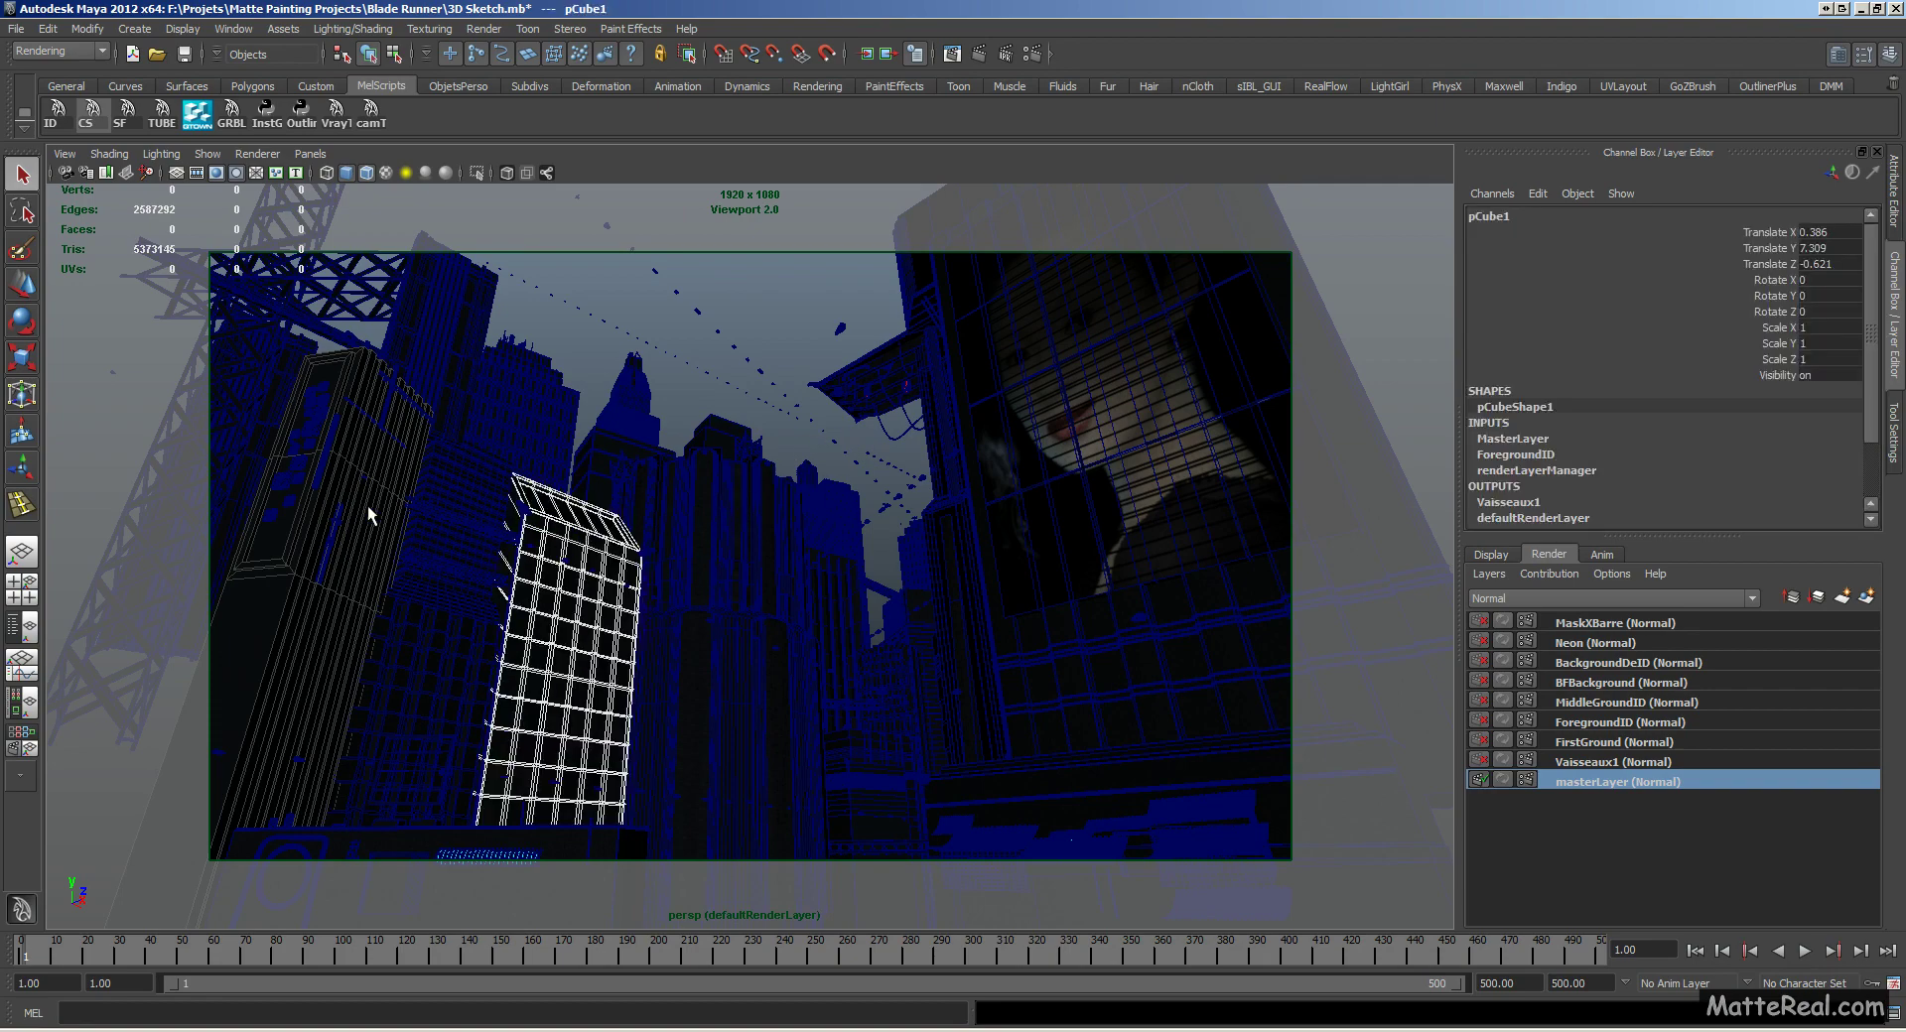
key(Delete)
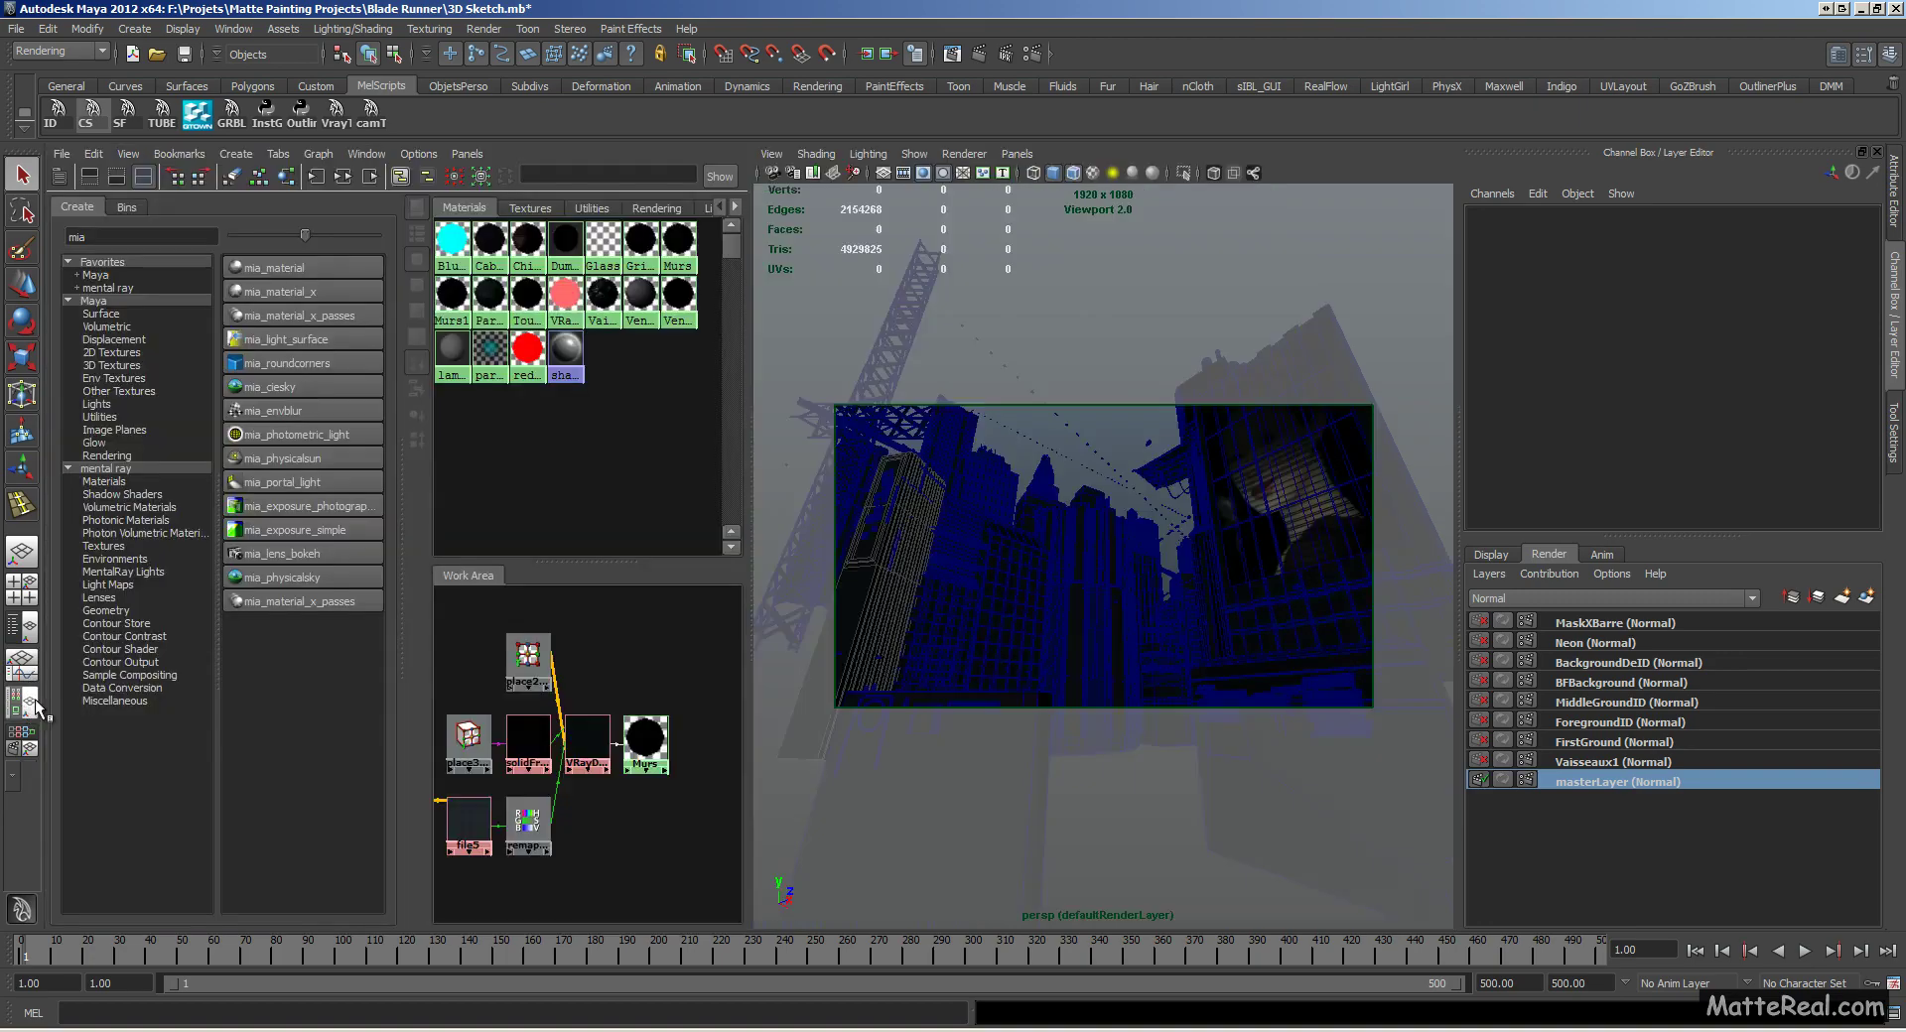
click(22, 660)
drag(646, 743, 660, 740)
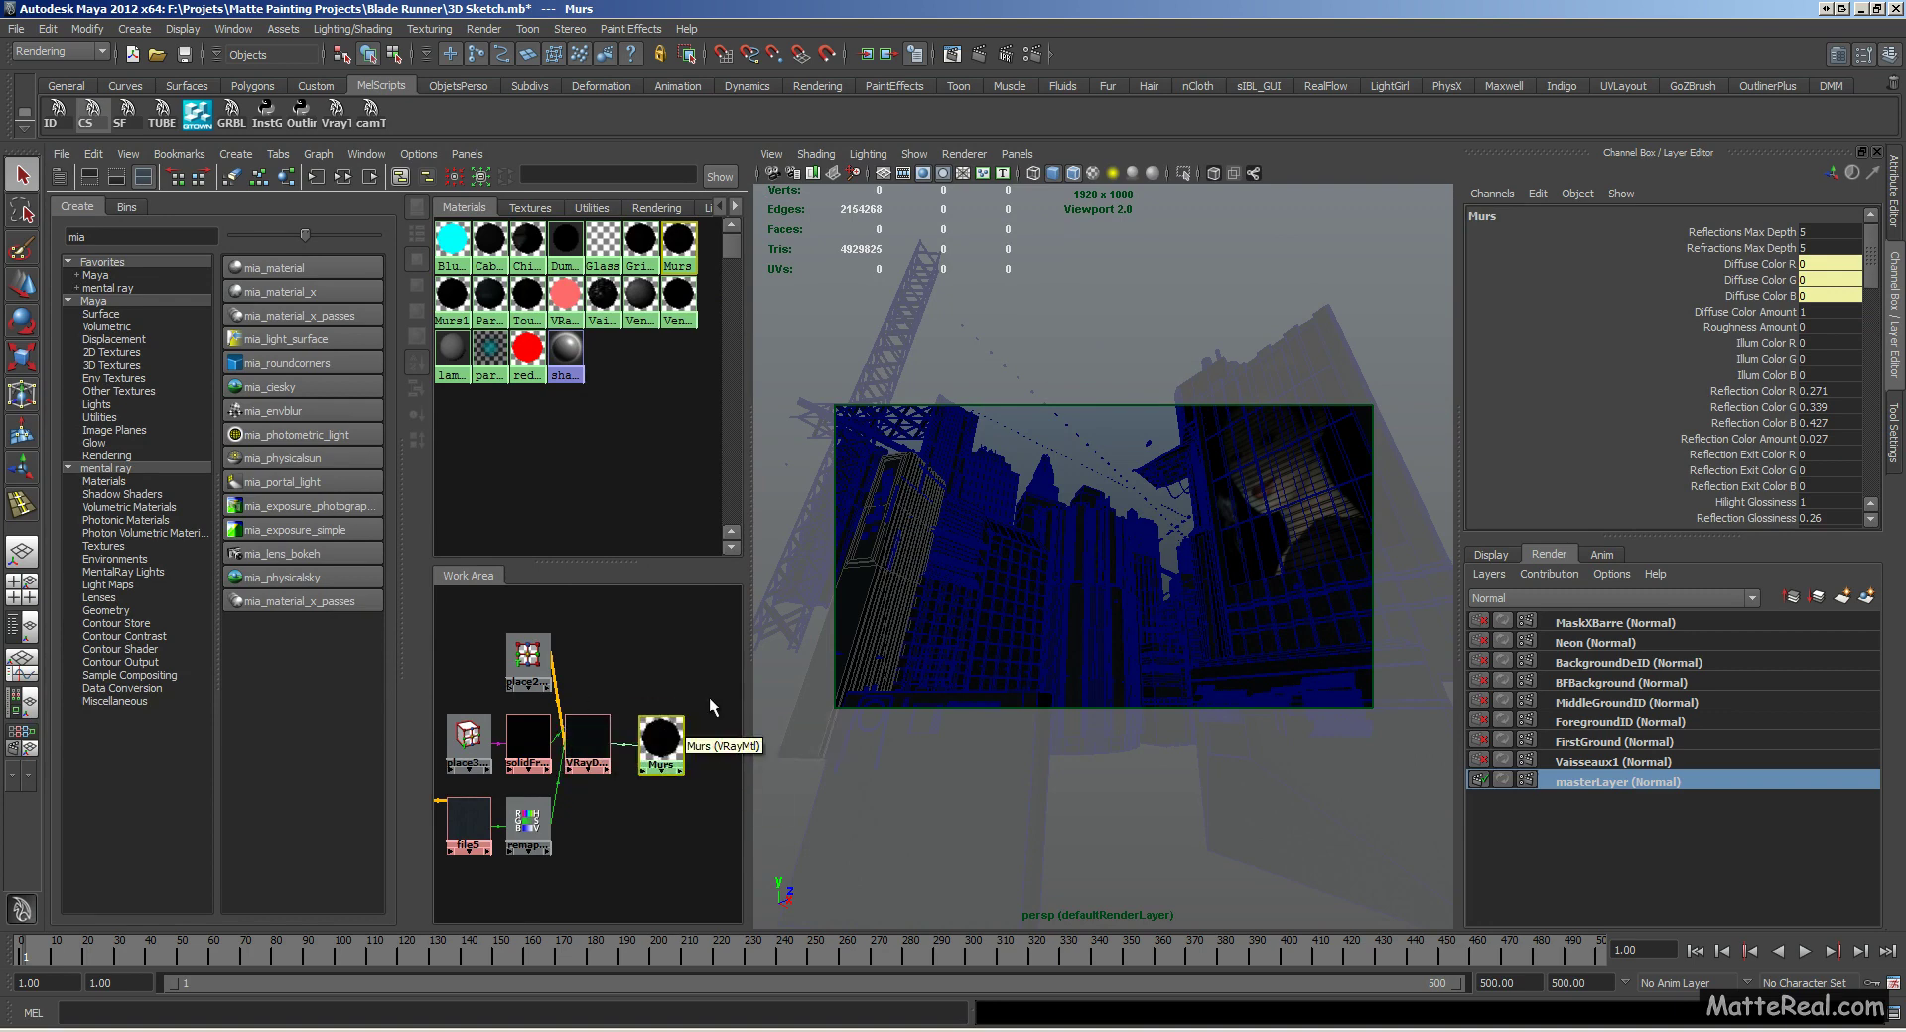
click(1896, 191)
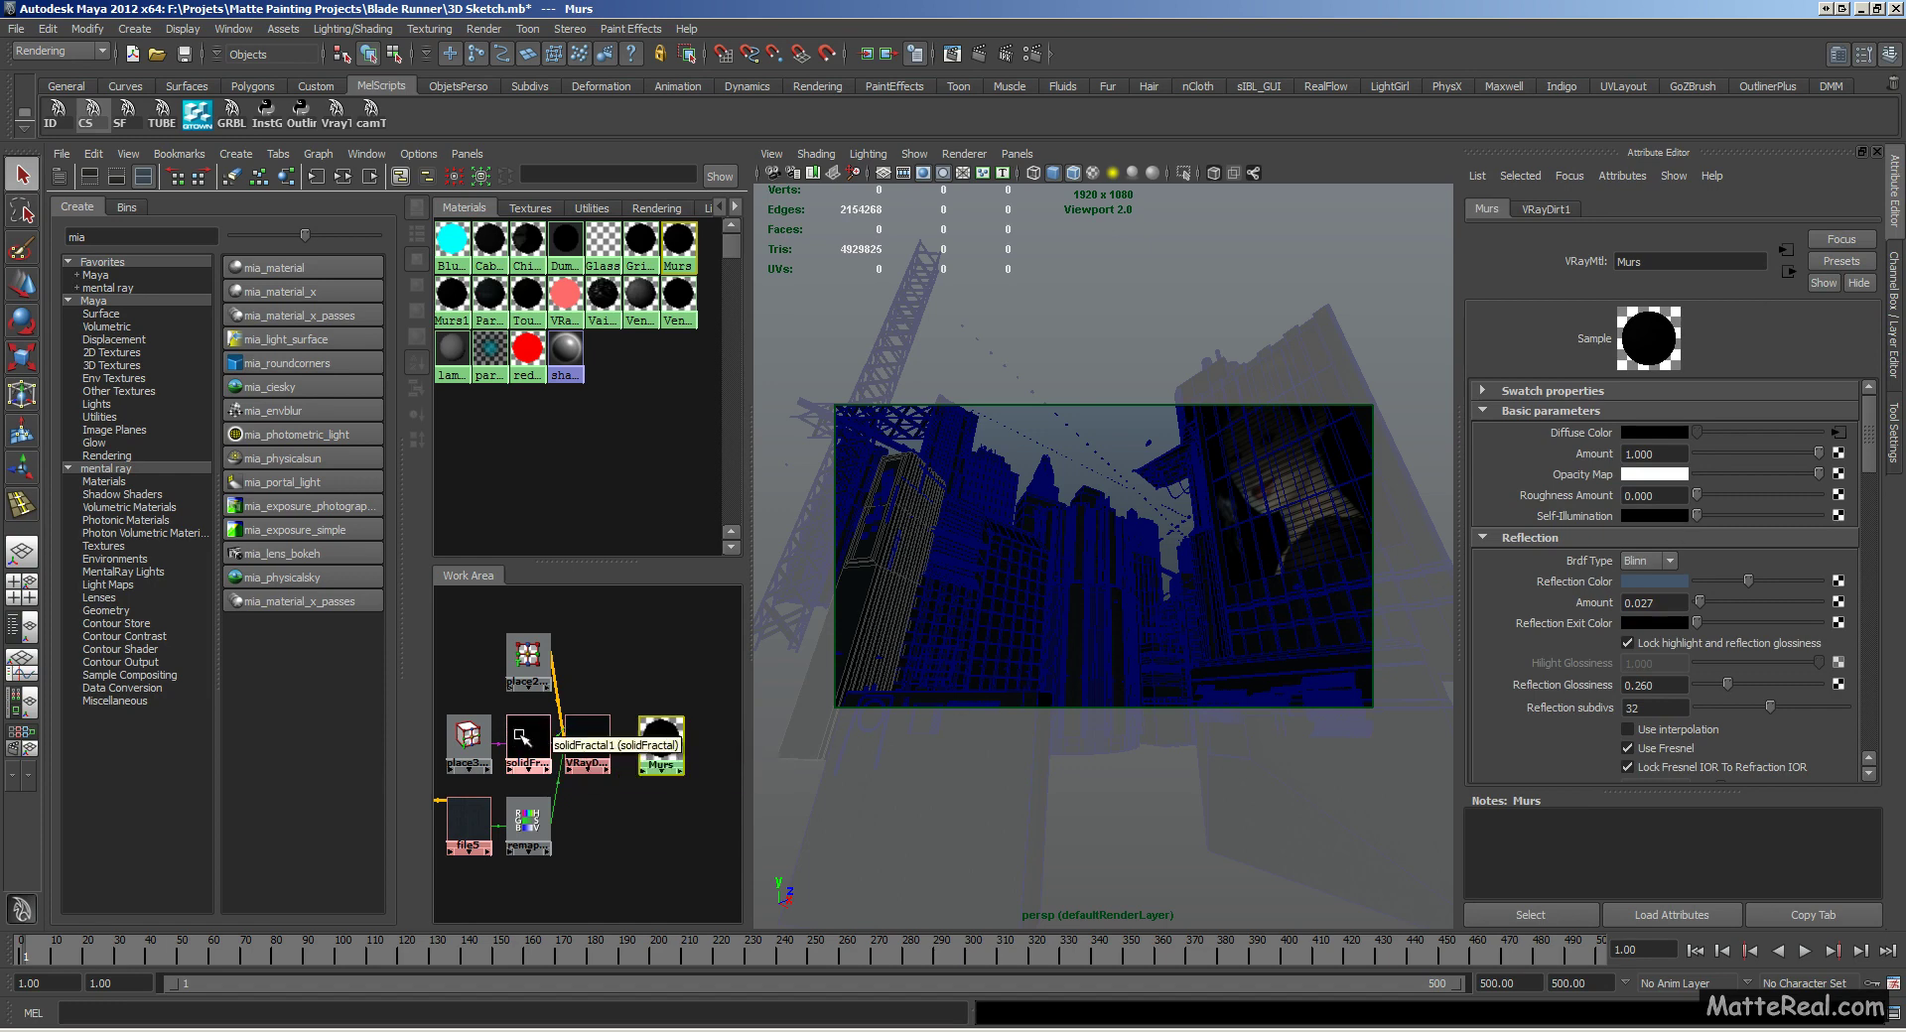
Step: Examine the file5 texture node up close in the shading network, then restore the full-size perspective view
click(467, 824)
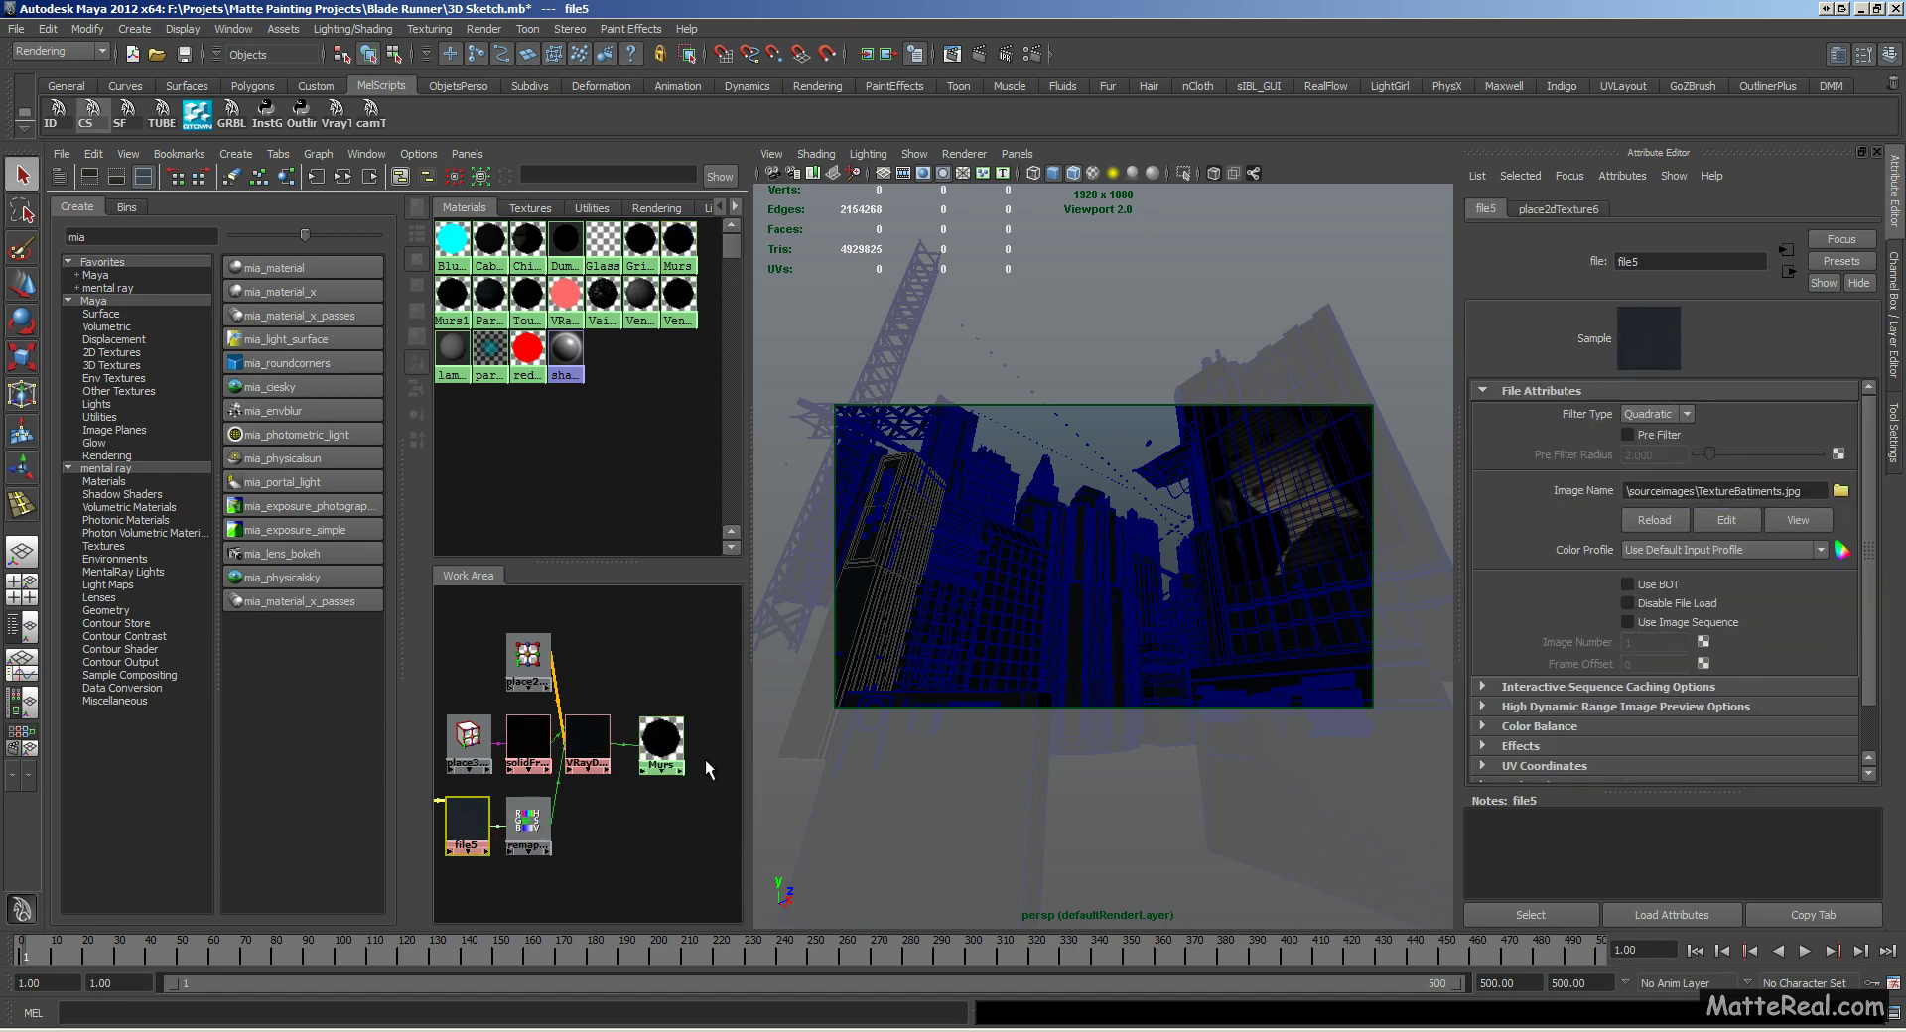
key(f)
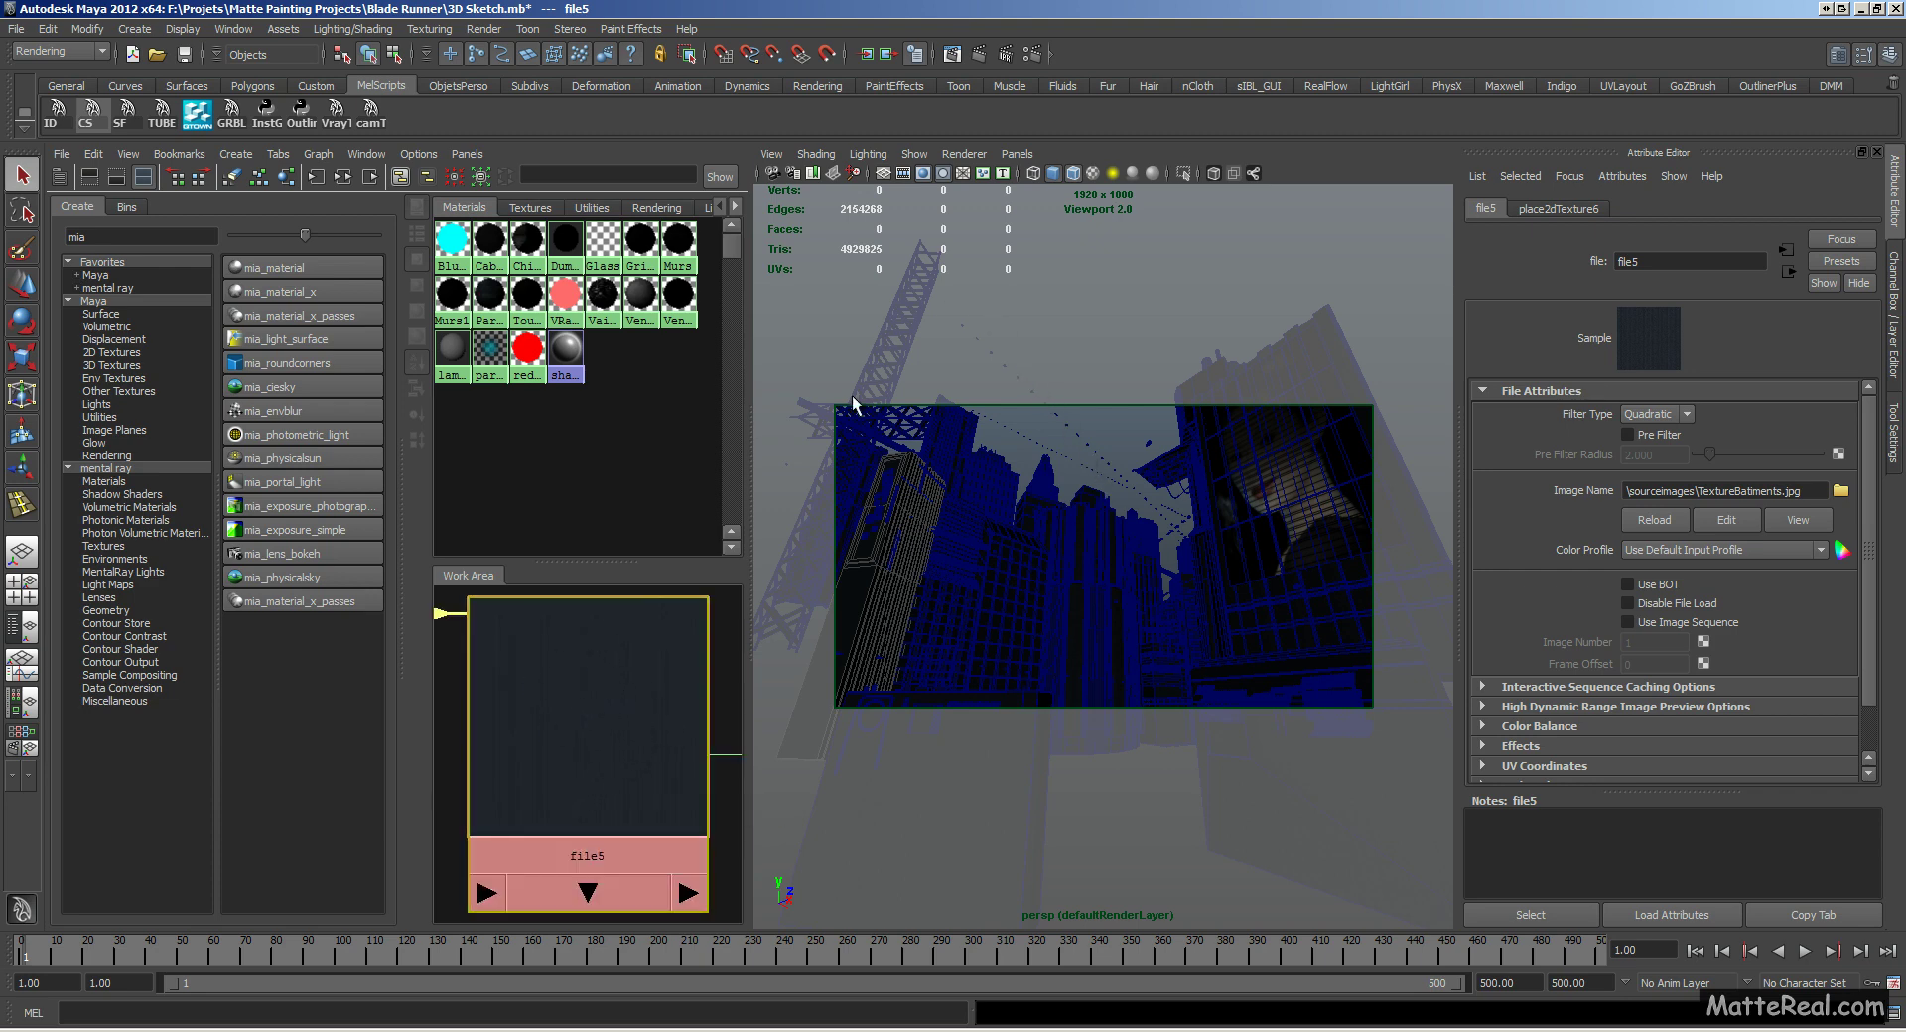
click(1062, 367)
key(space)
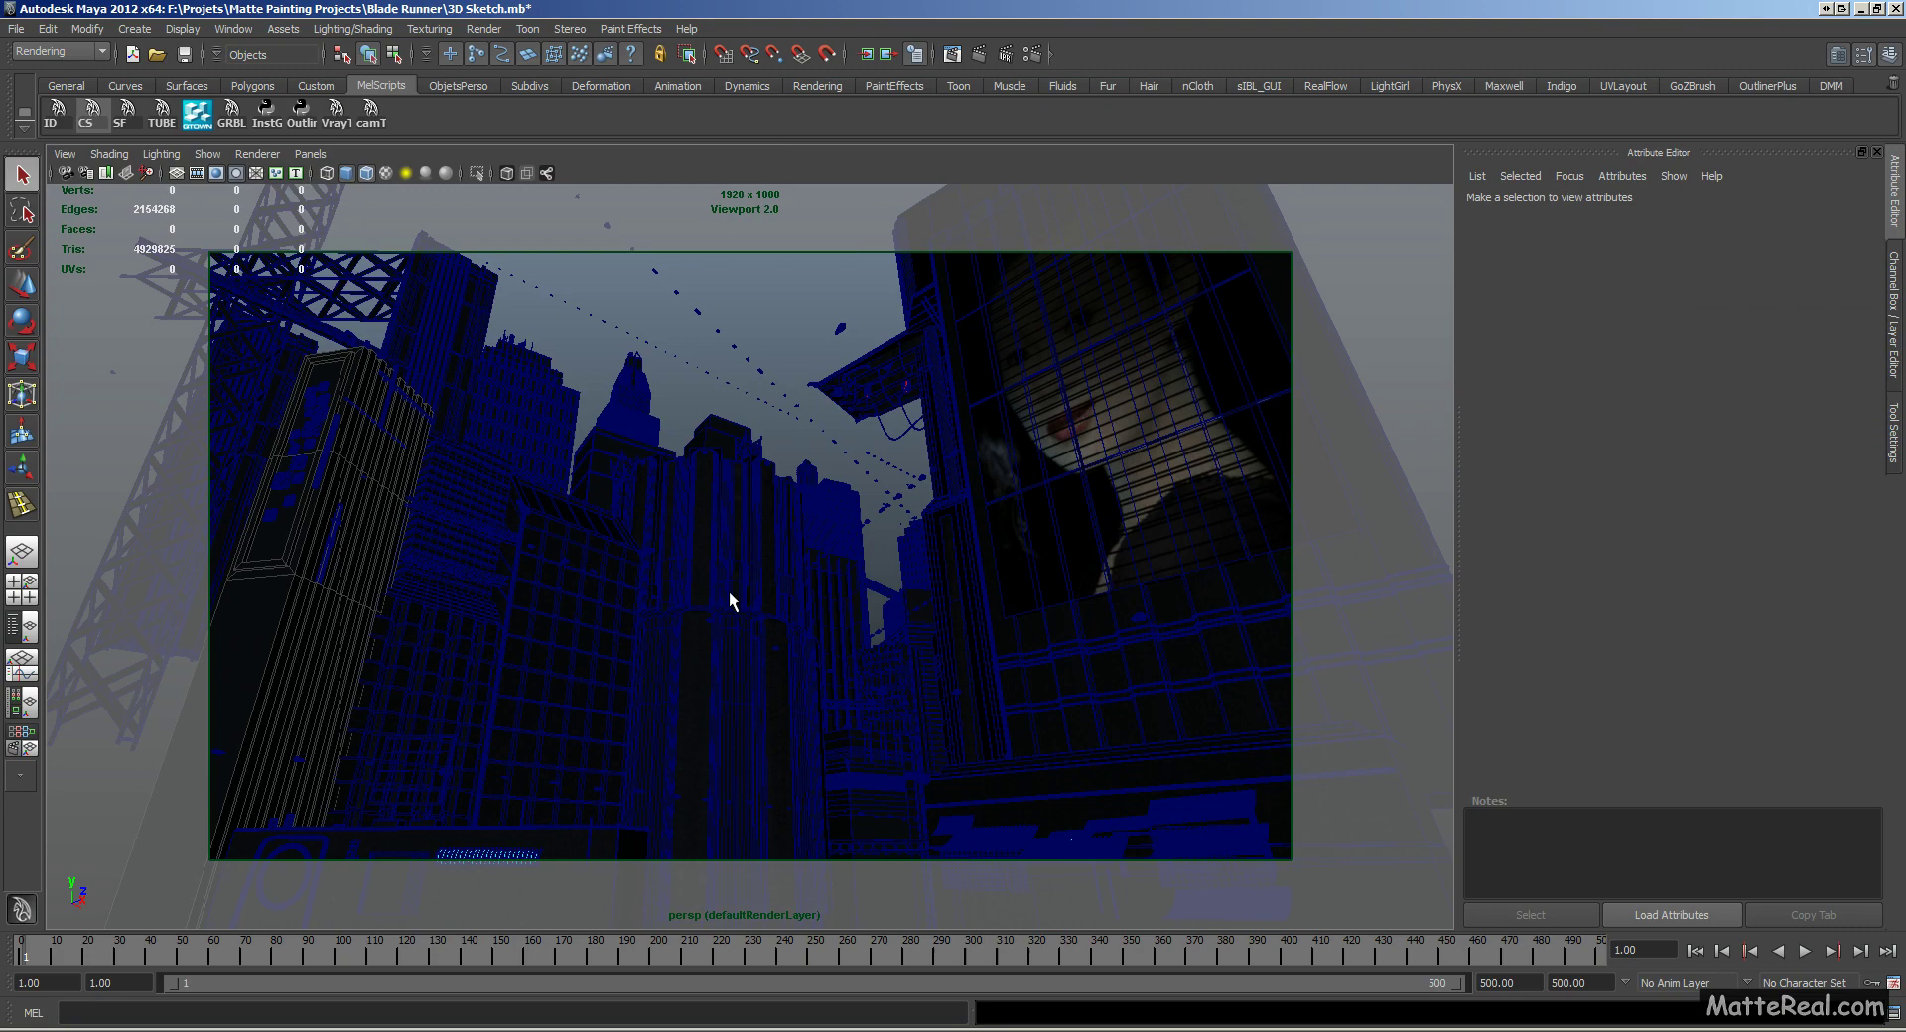
Step: Turn off the wireframe overlay on the shaded city model and leave nothing selected
click(633, 582)
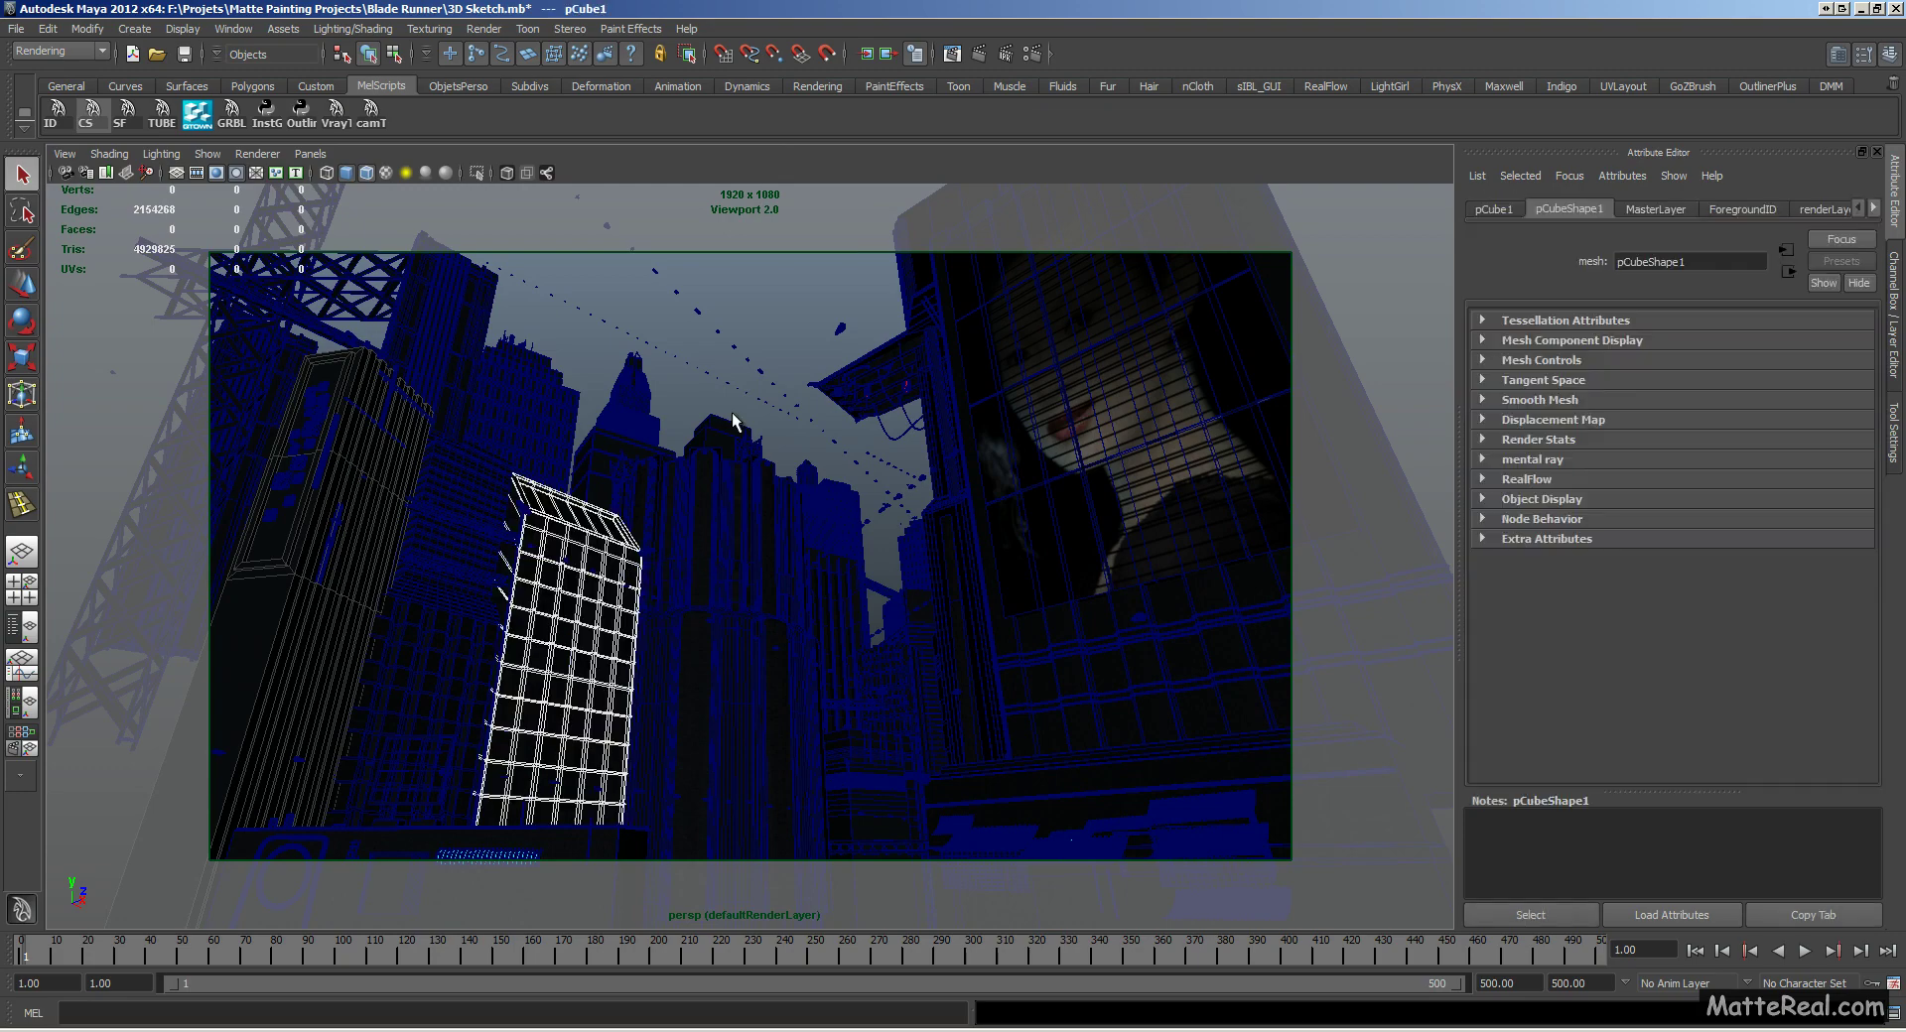
click(366, 173)
click(784, 420)
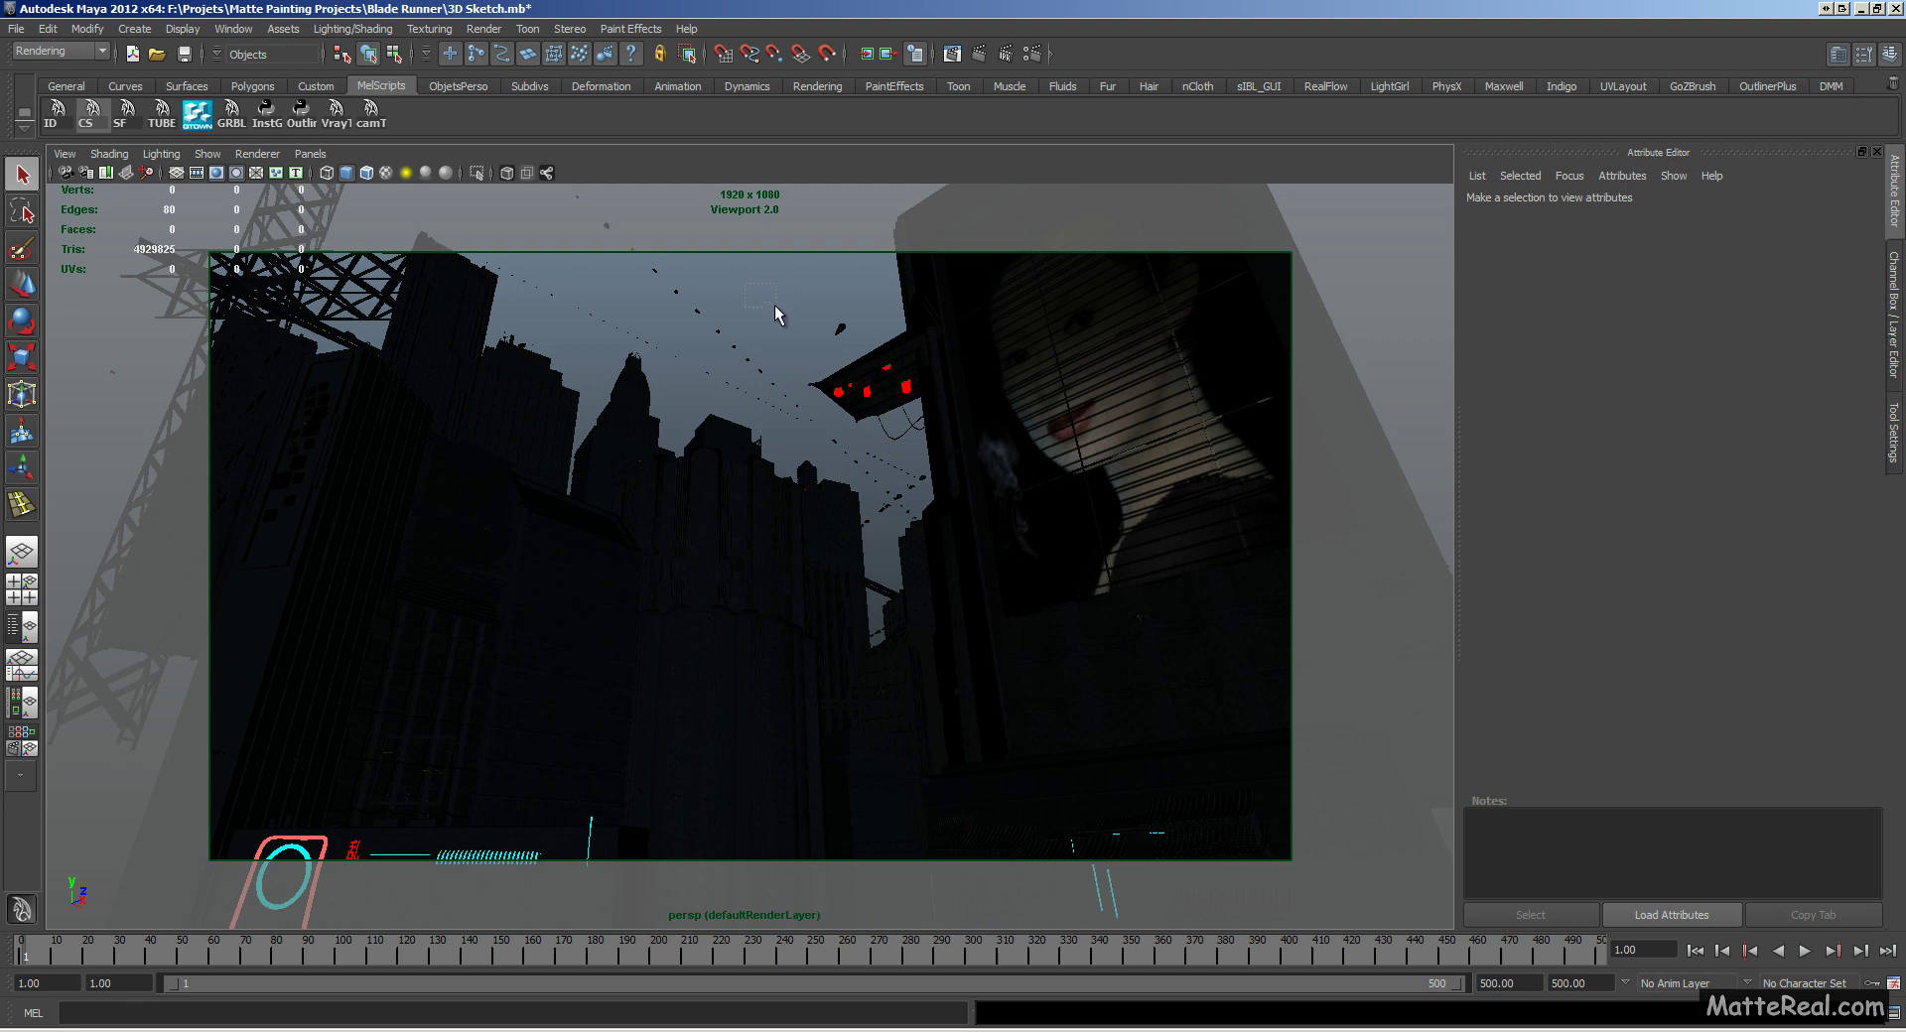
drag(775, 315, 776, 316)
Step: Switch to Photoshop and look through the layer stack of FinalComp.psd down to the FirstGround group
key(alt+Tab)
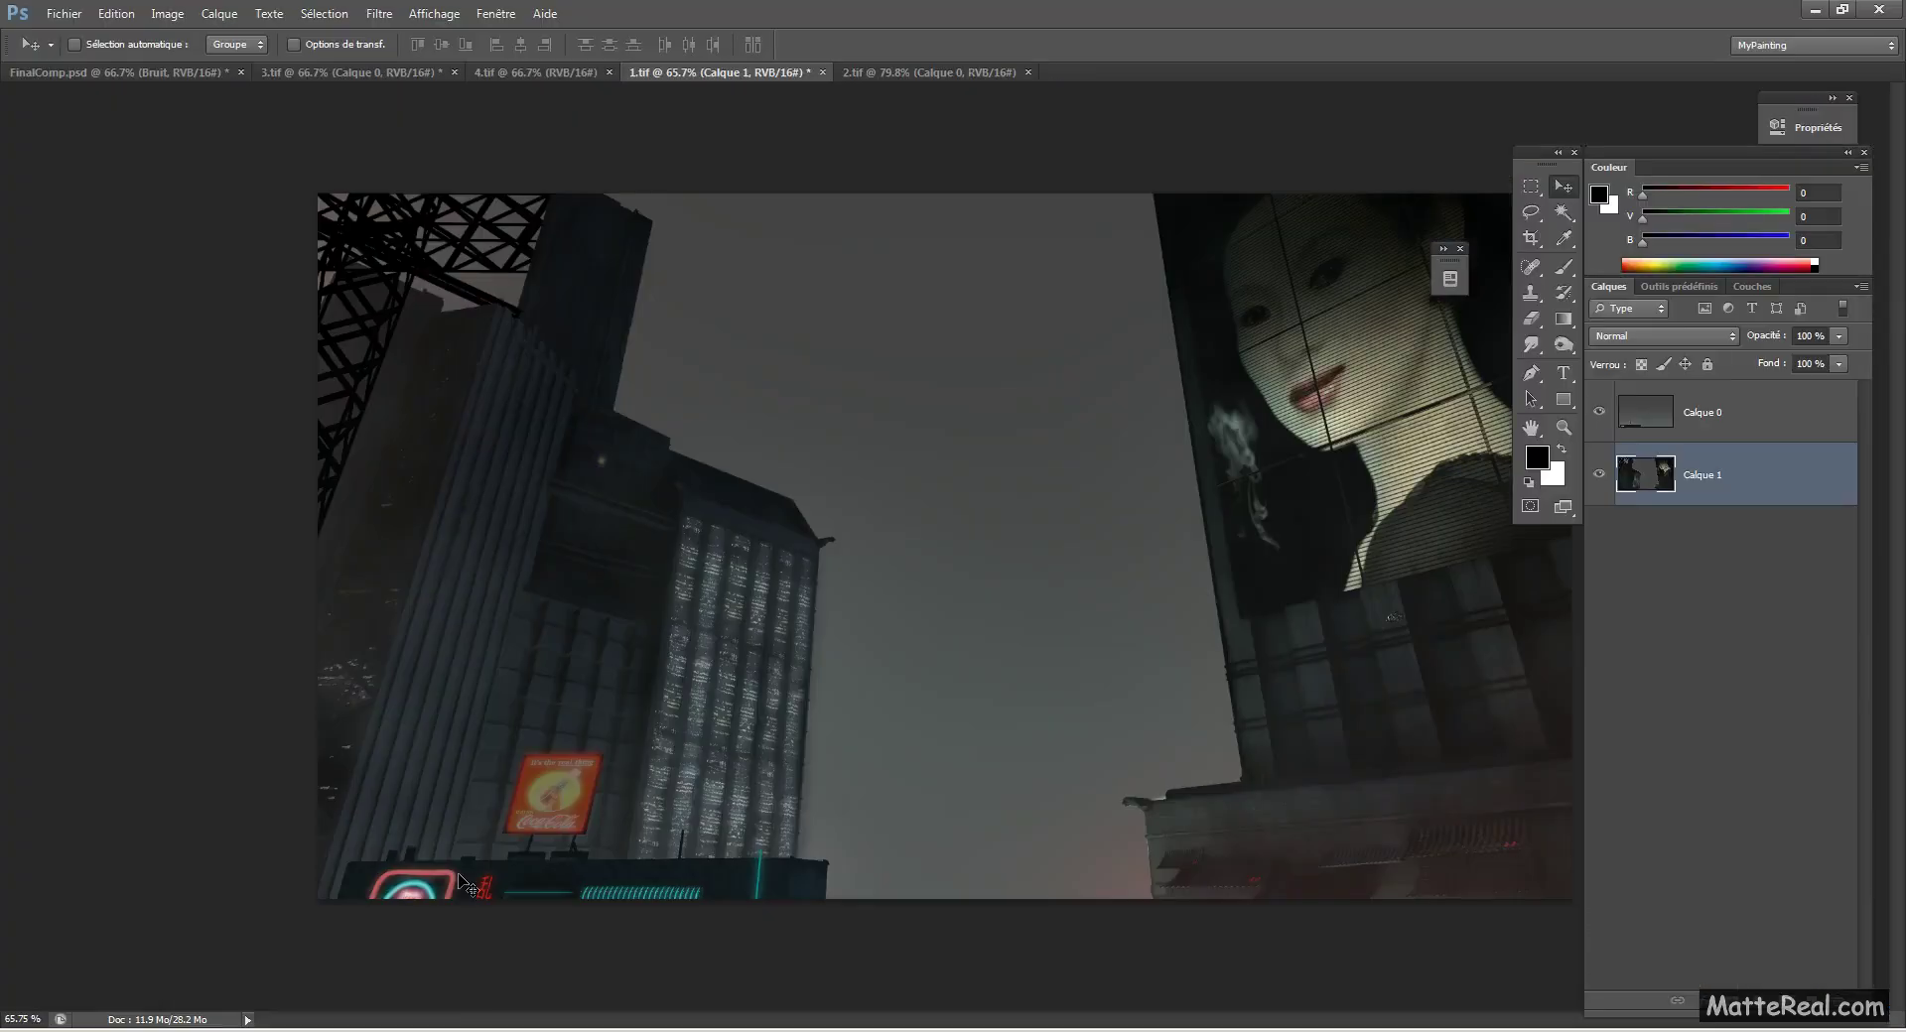
click(119, 73)
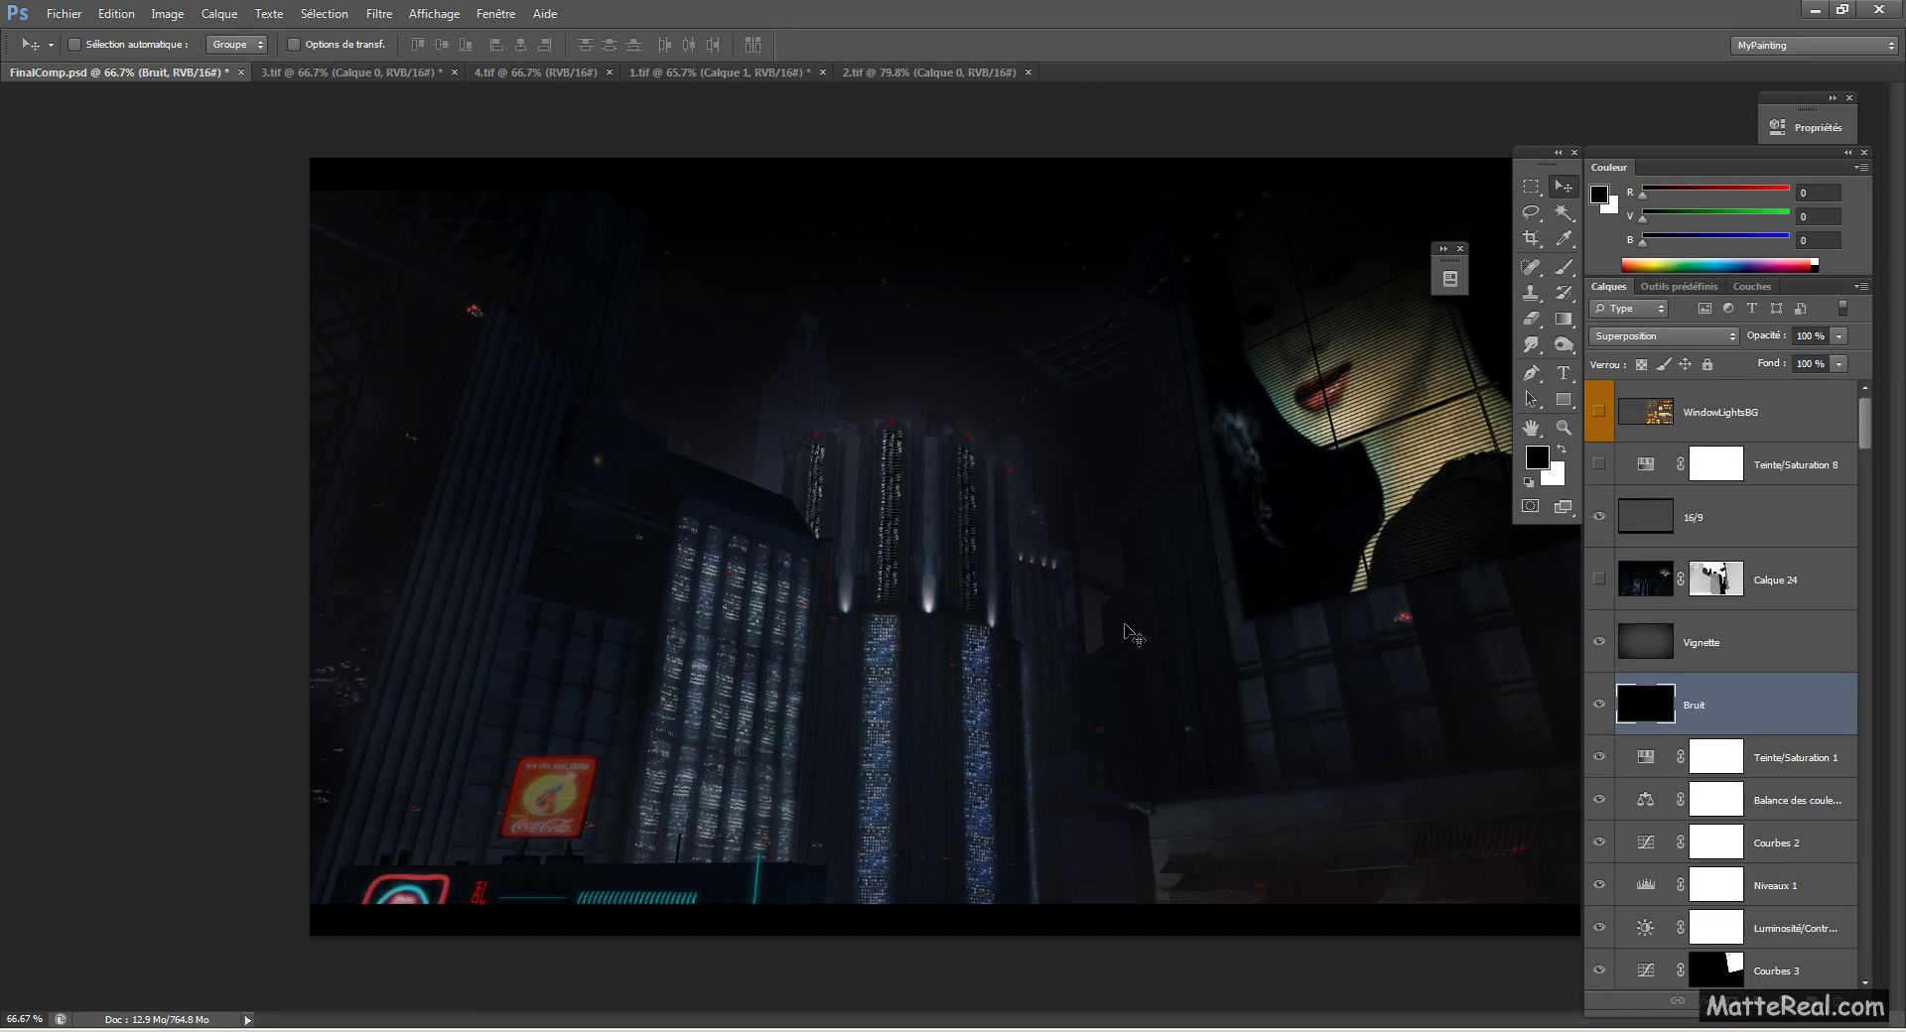
drag(1863, 418, 1864, 504)
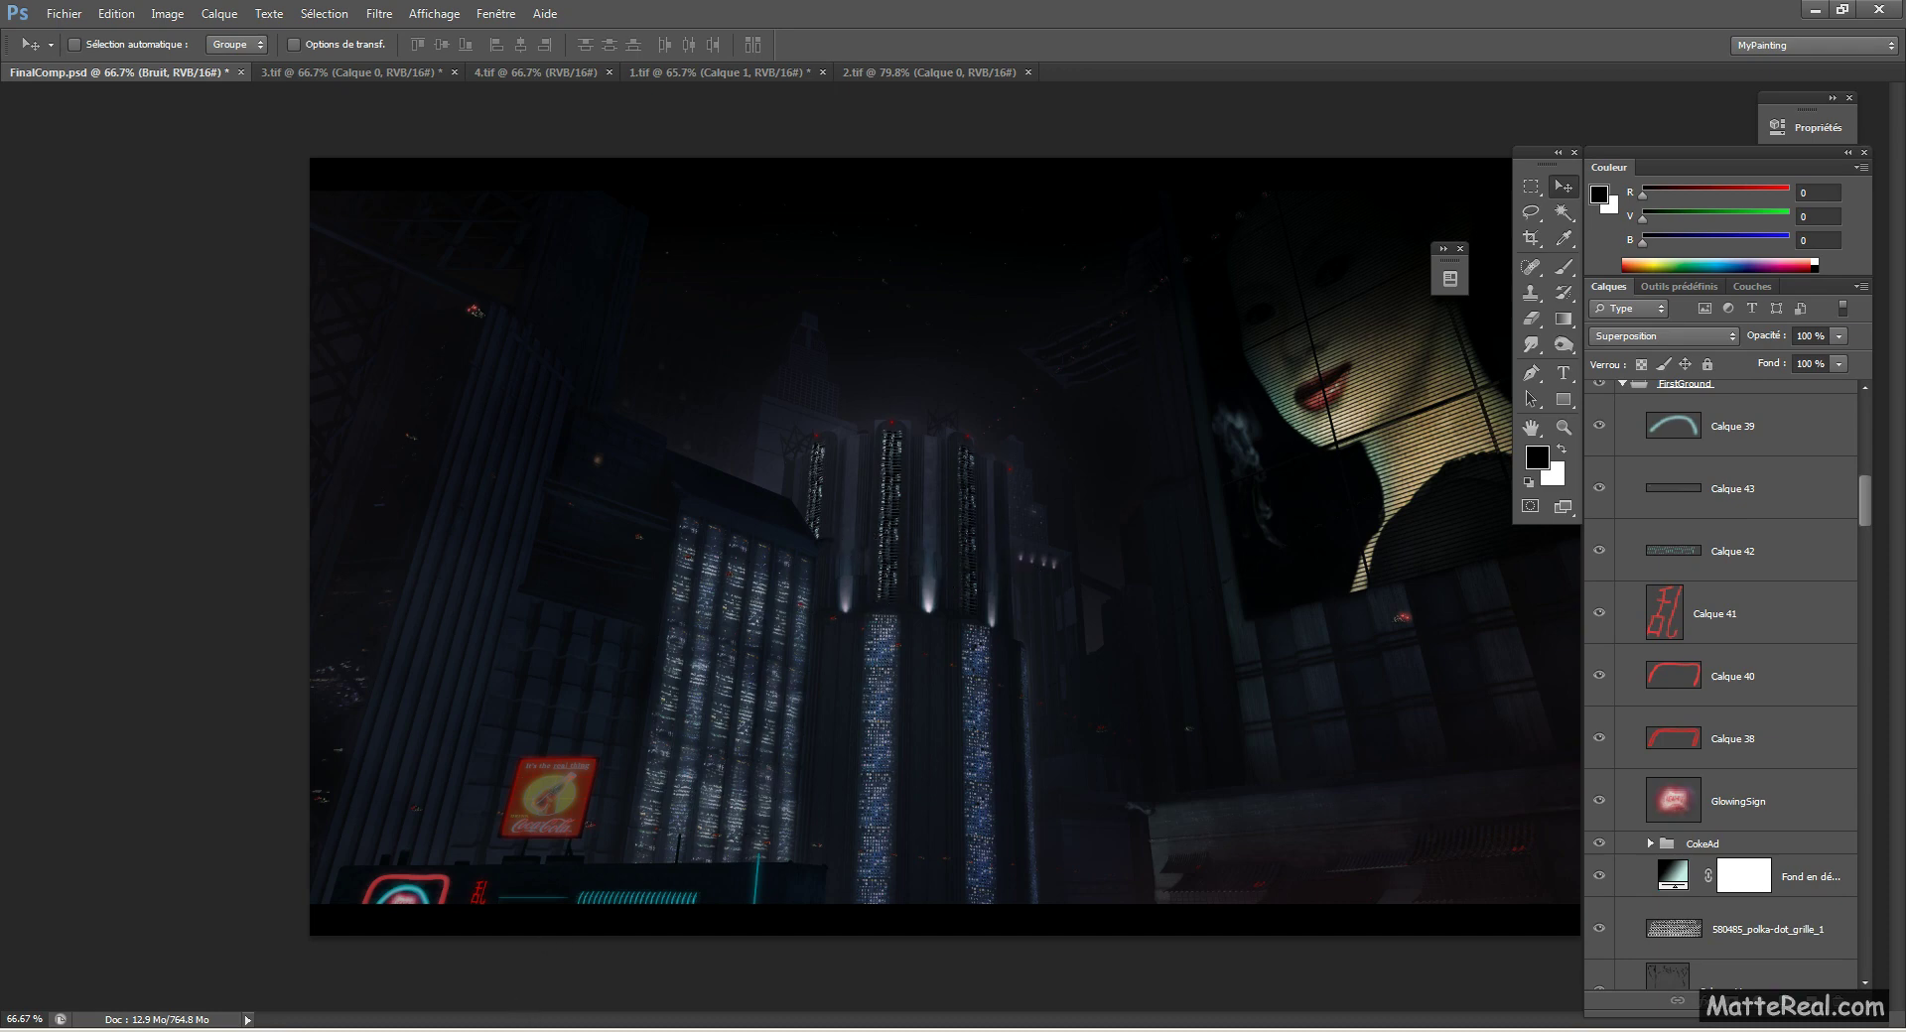
Step: Return to Maya and display the FirstGround and ForegroundID render layers one after the other
click(526, 1010)
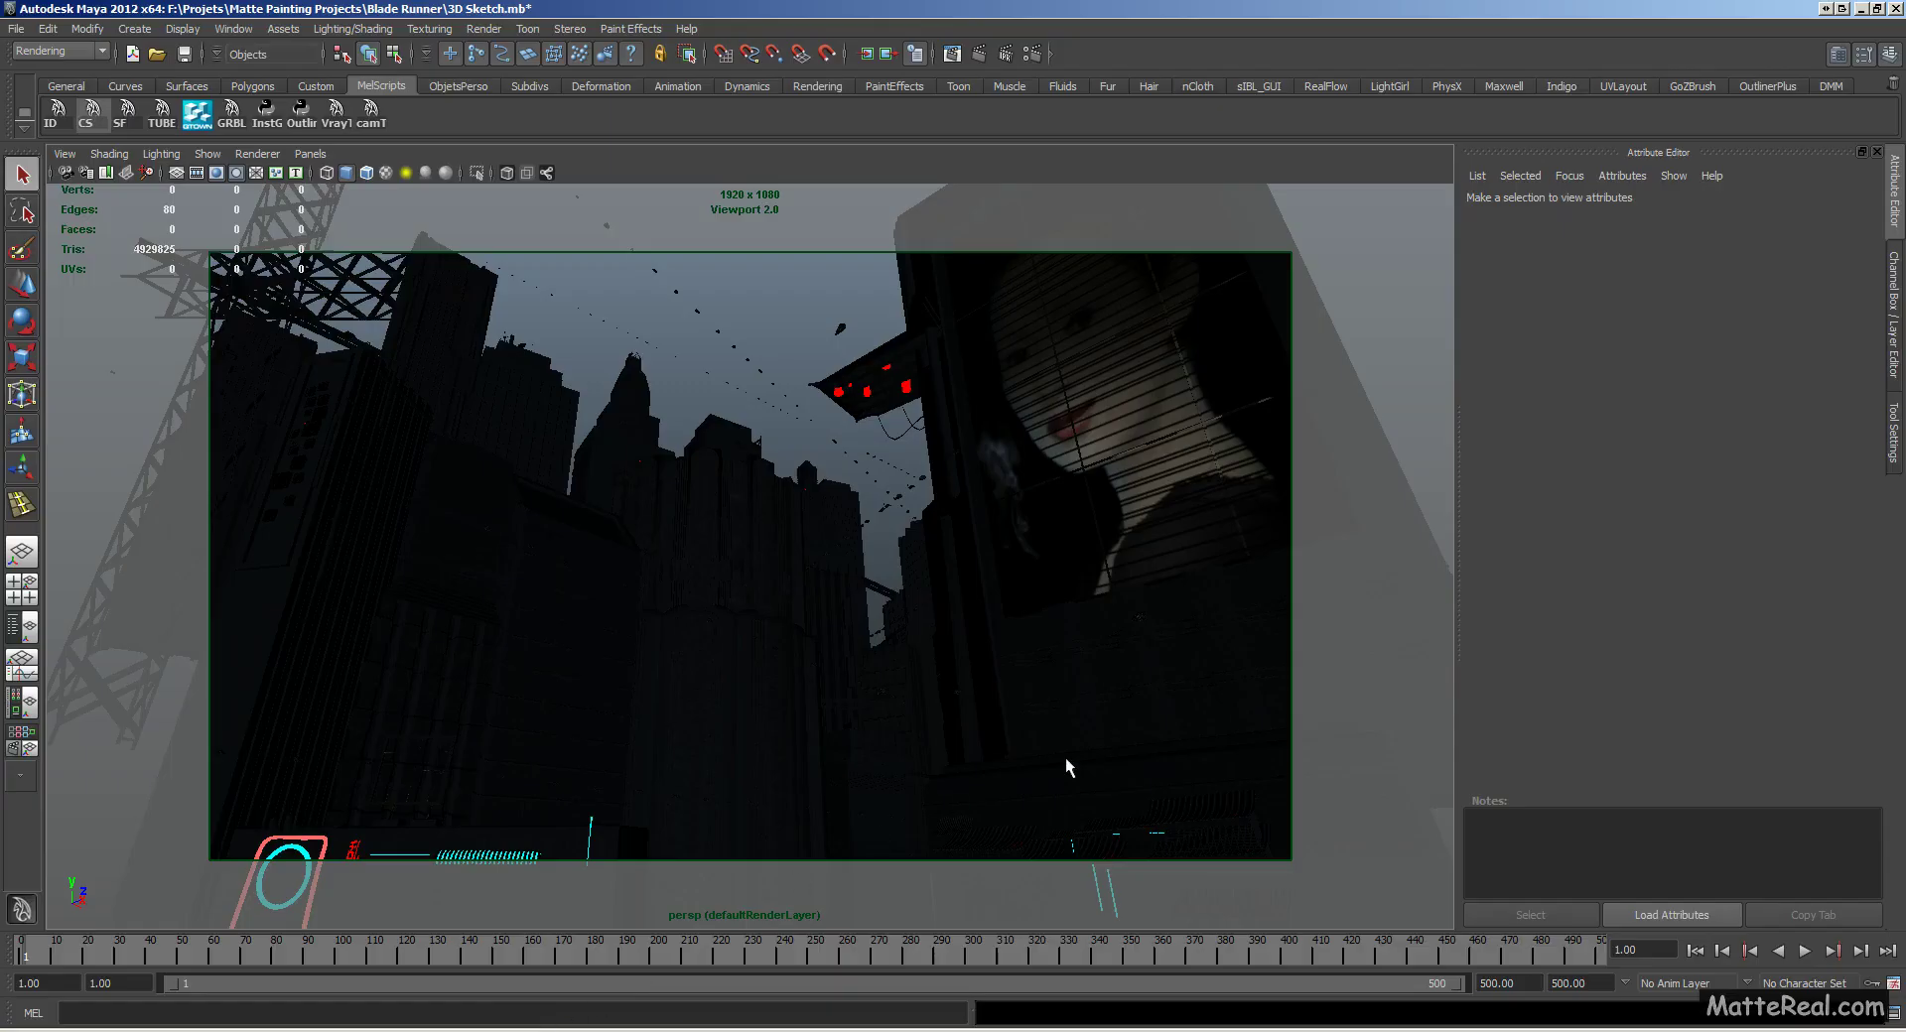
click(1895, 306)
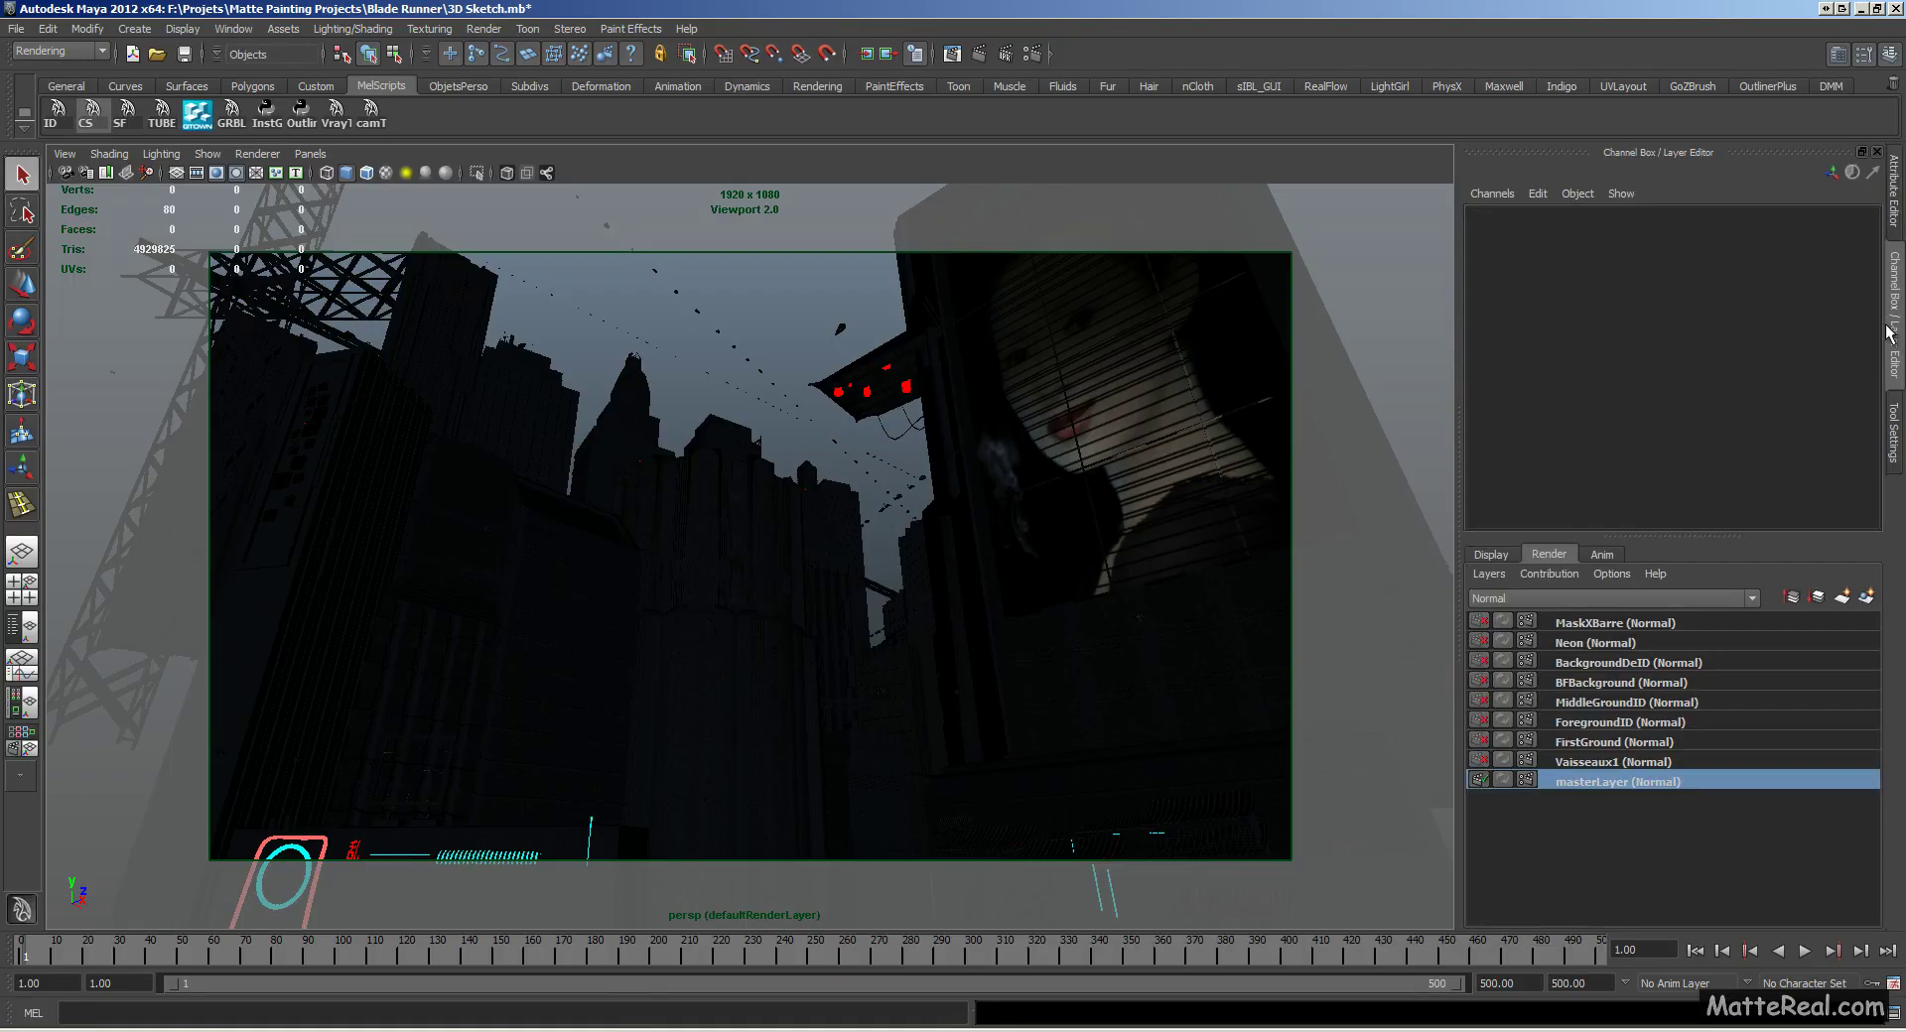
click(1718, 742)
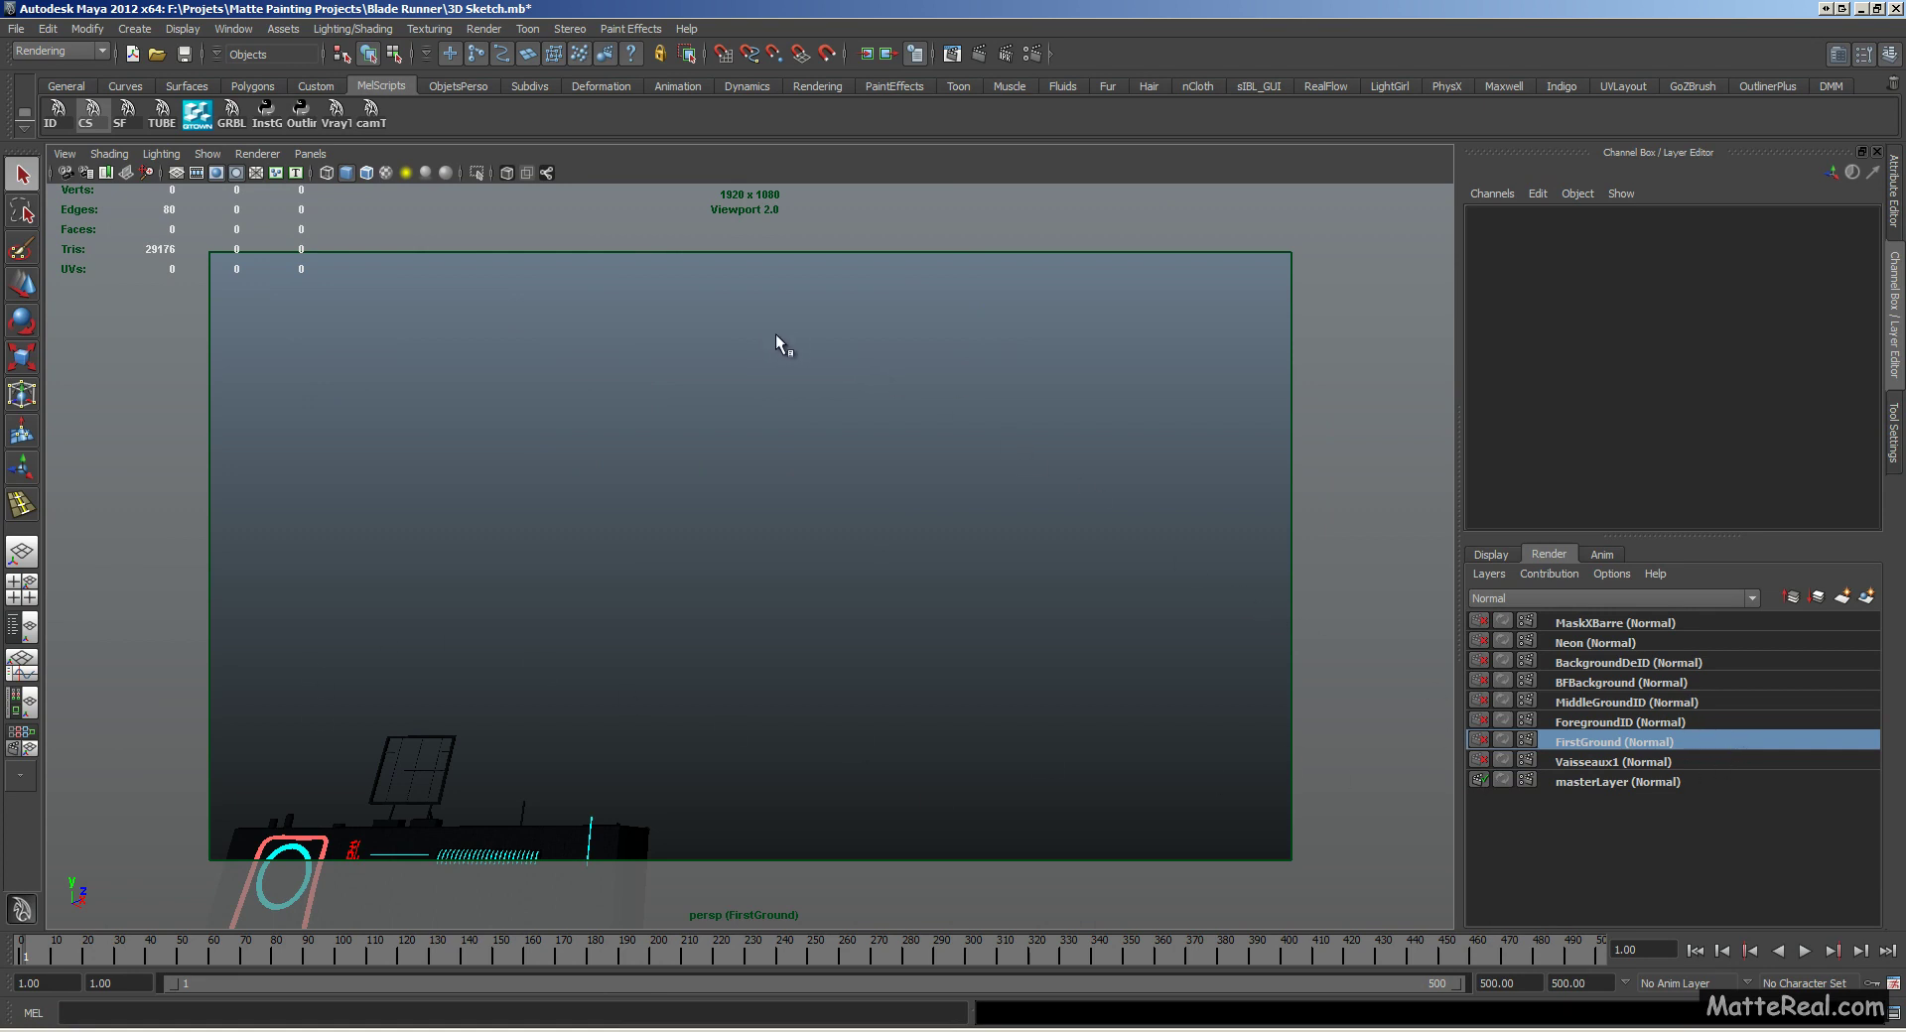
click(1723, 722)
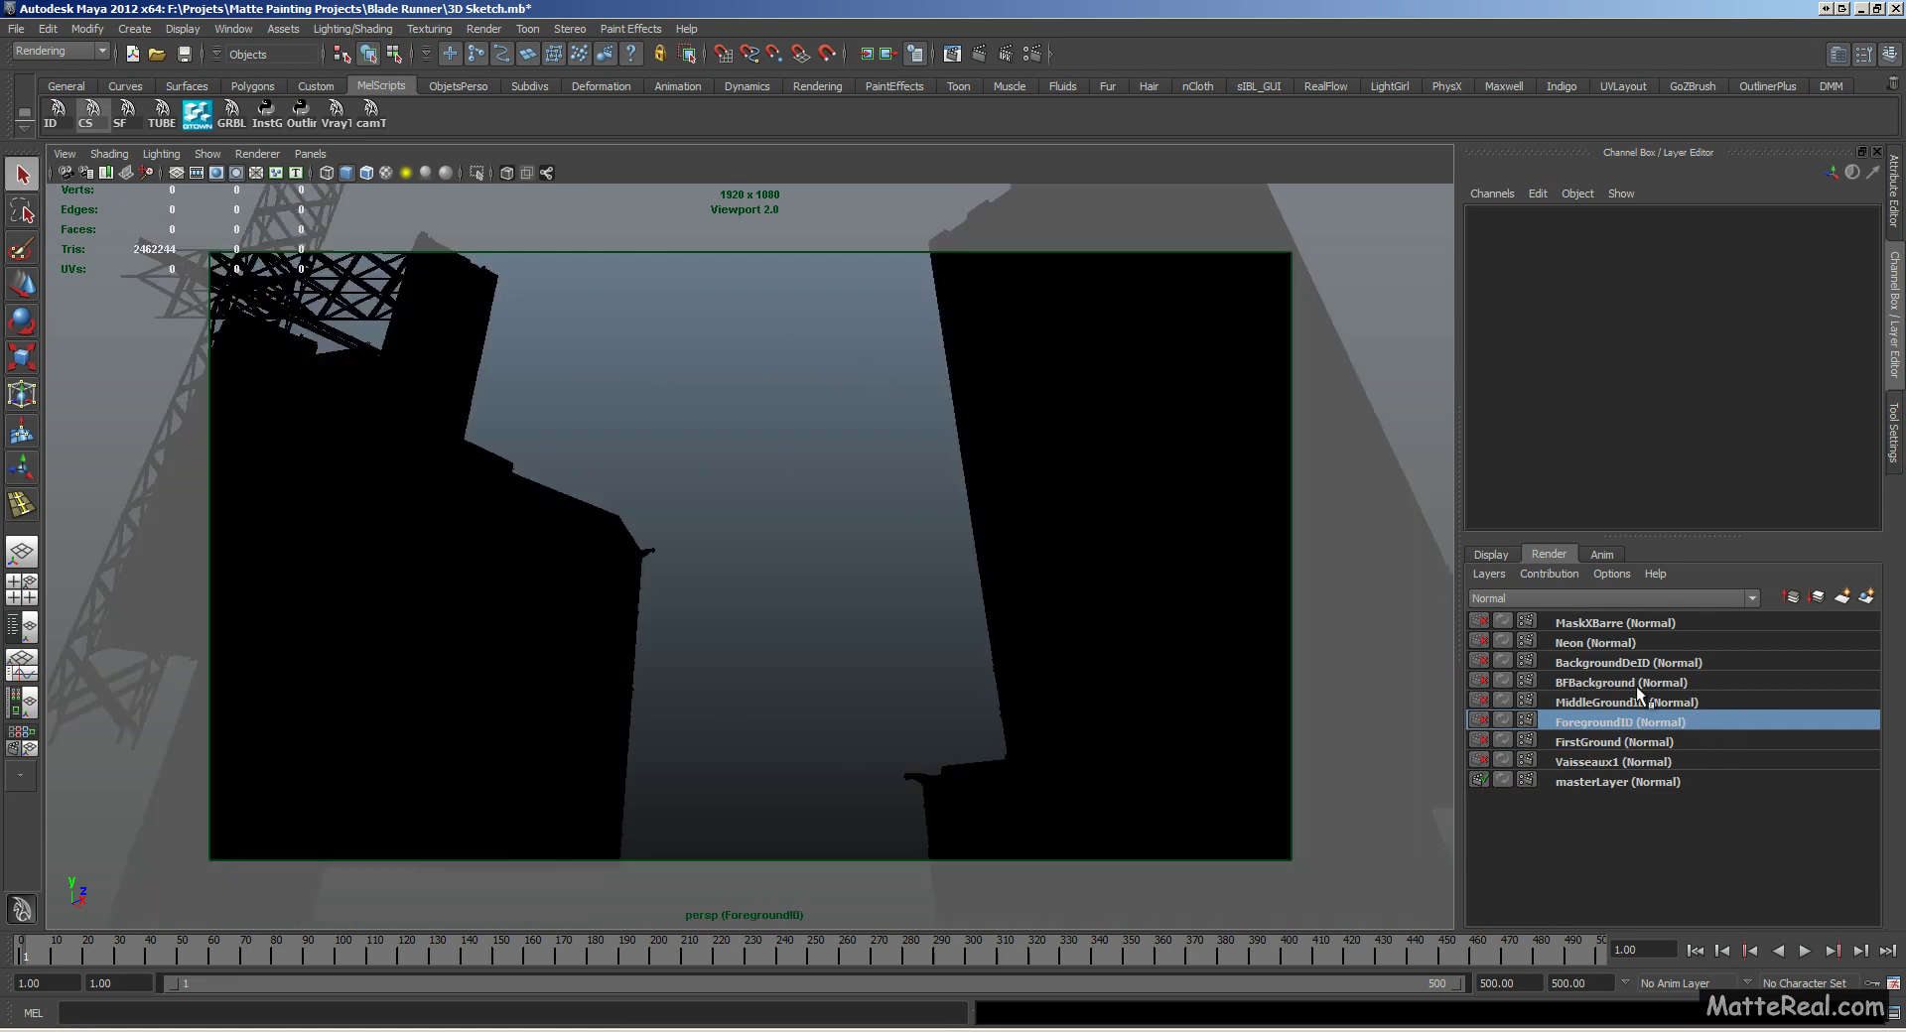
Step: Display the MiddleGroundID, BFBackground and BackgroundDeID render layers in turn
click(1724, 702)
drag(519, 380, 938, 683)
click(943, 683)
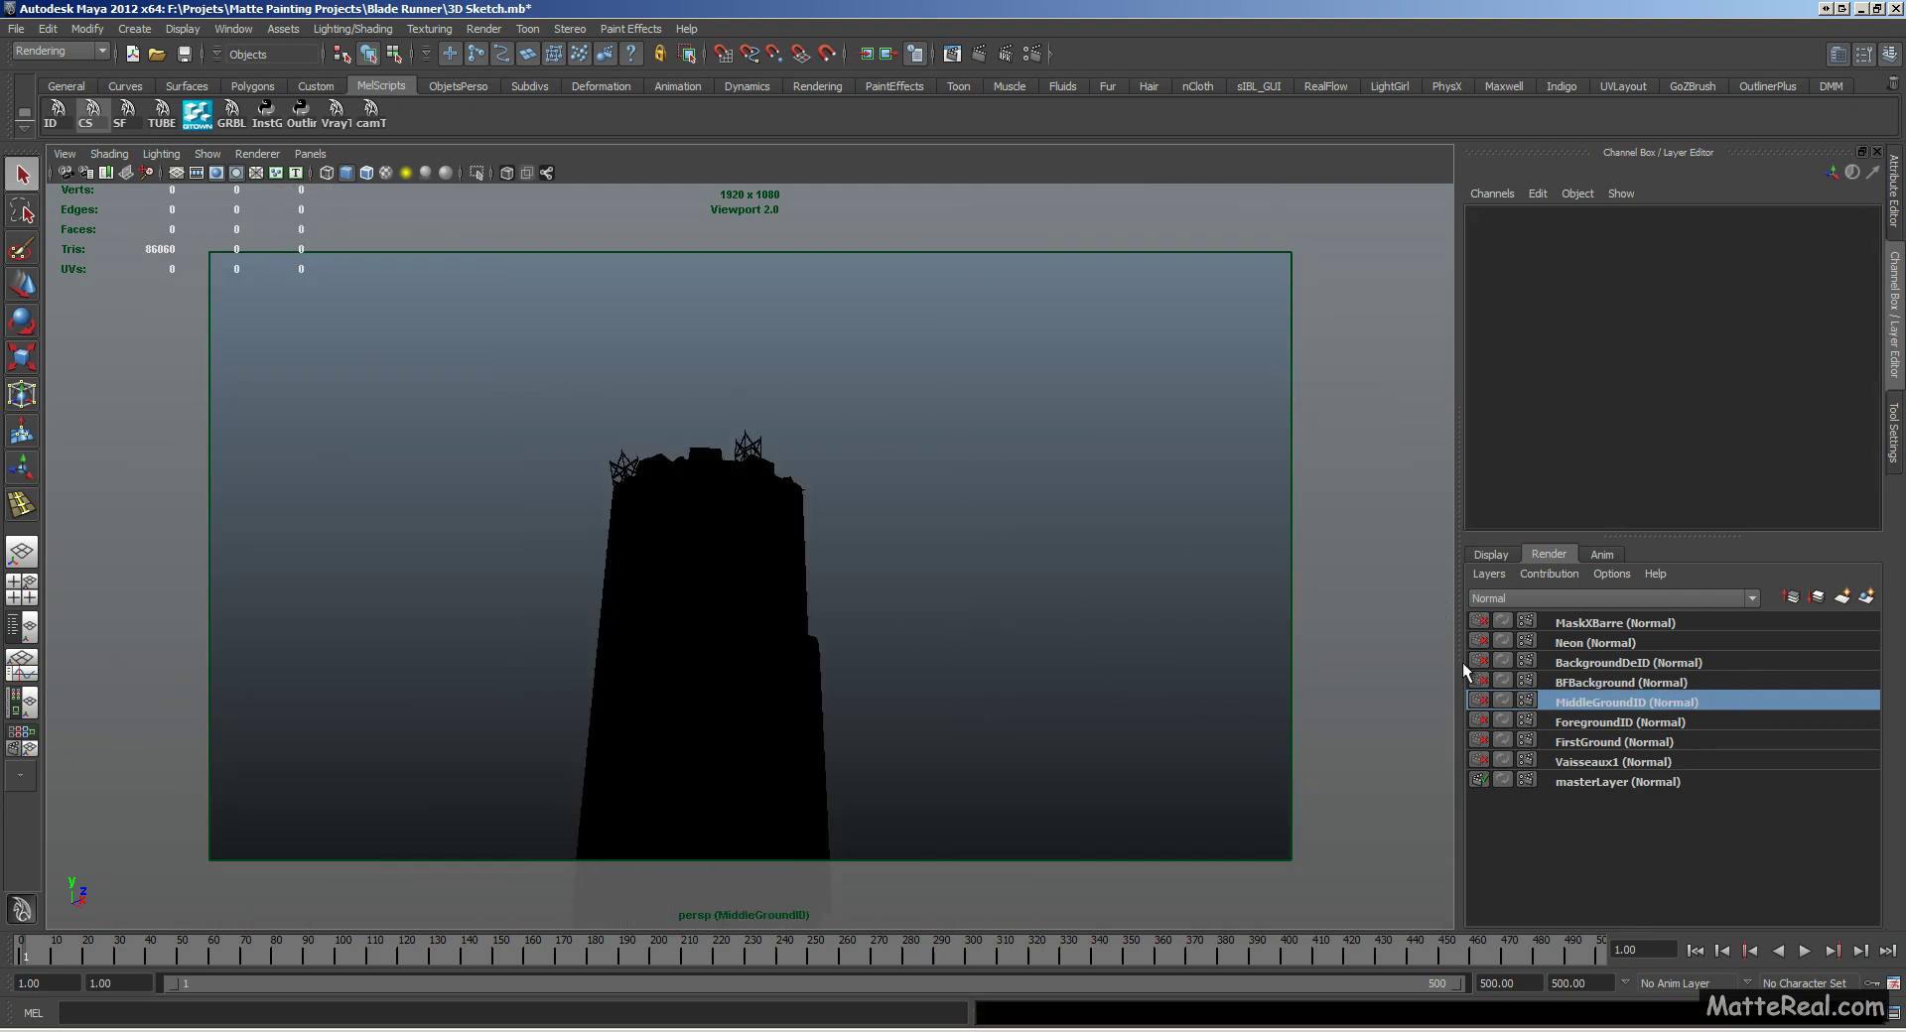
click(1693, 677)
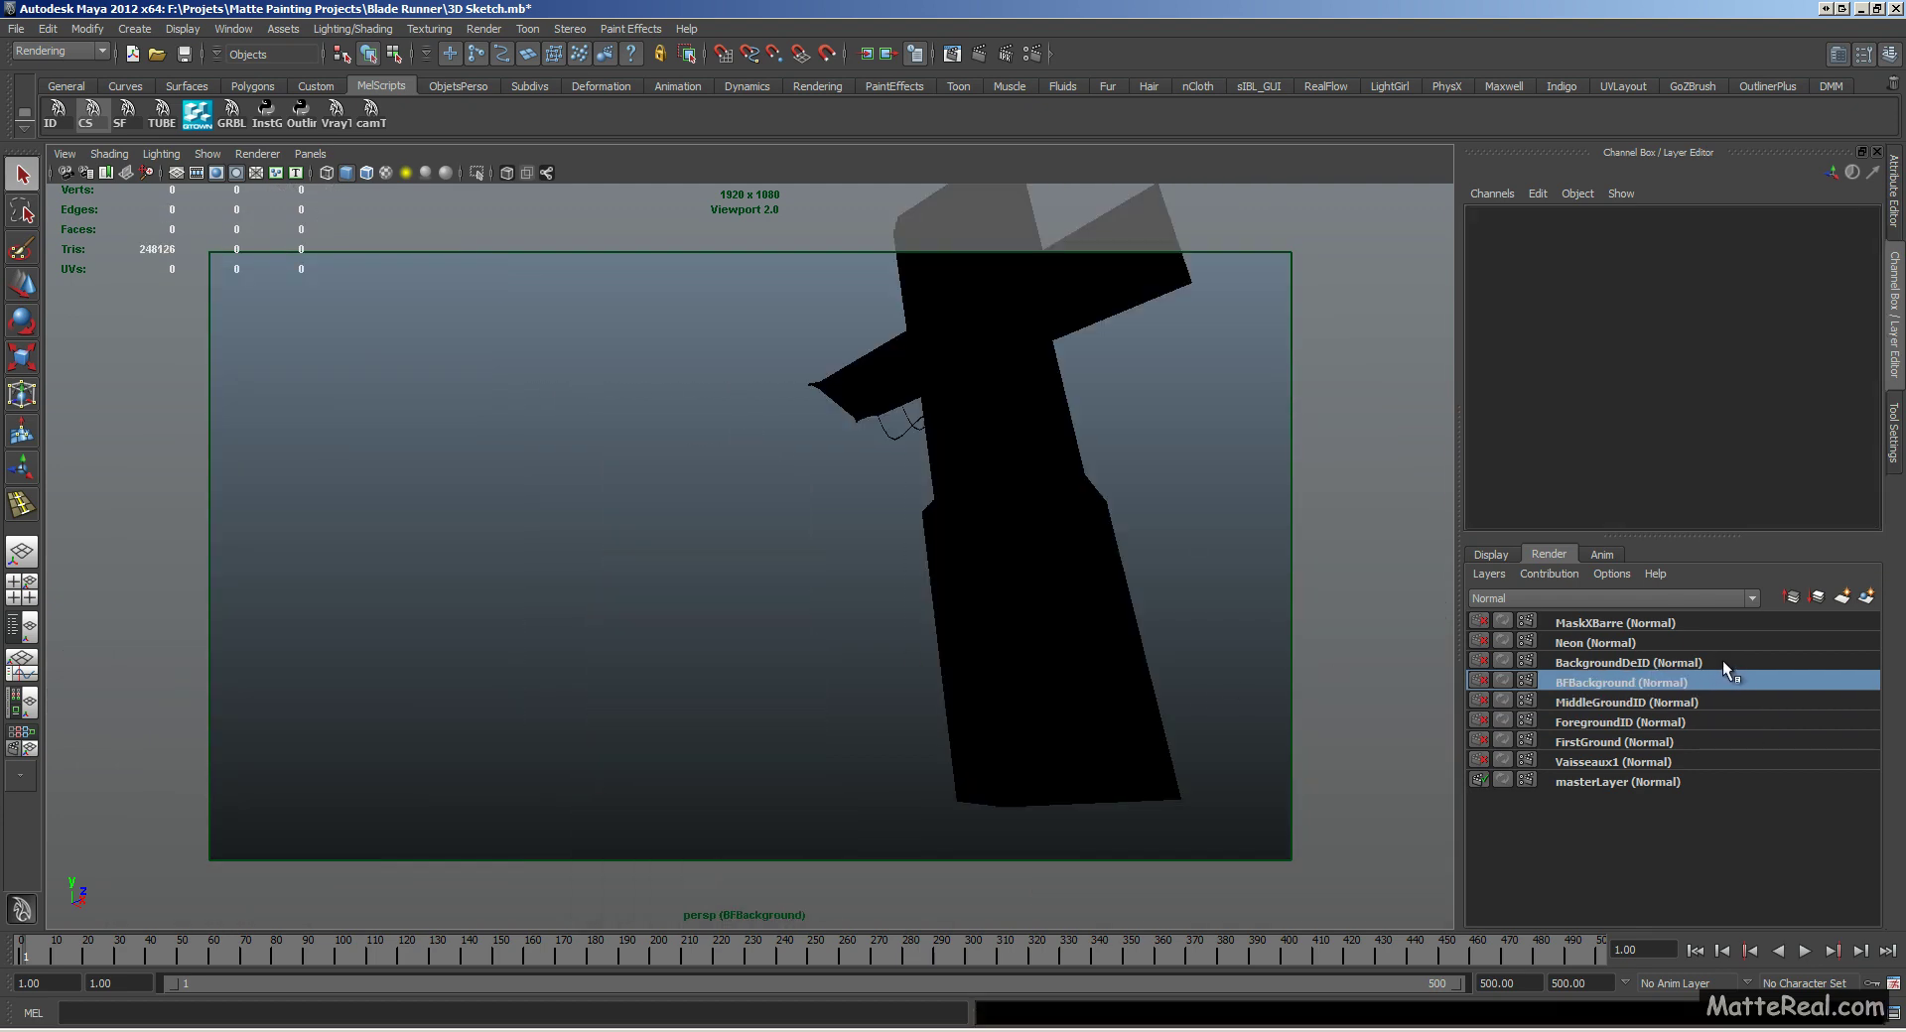
click(1663, 662)
Step: Switch to Photoshop, isolate the ForeGround layer of FinalComp.psd, and restore the visibility of the other layers
key(alt+Tab)
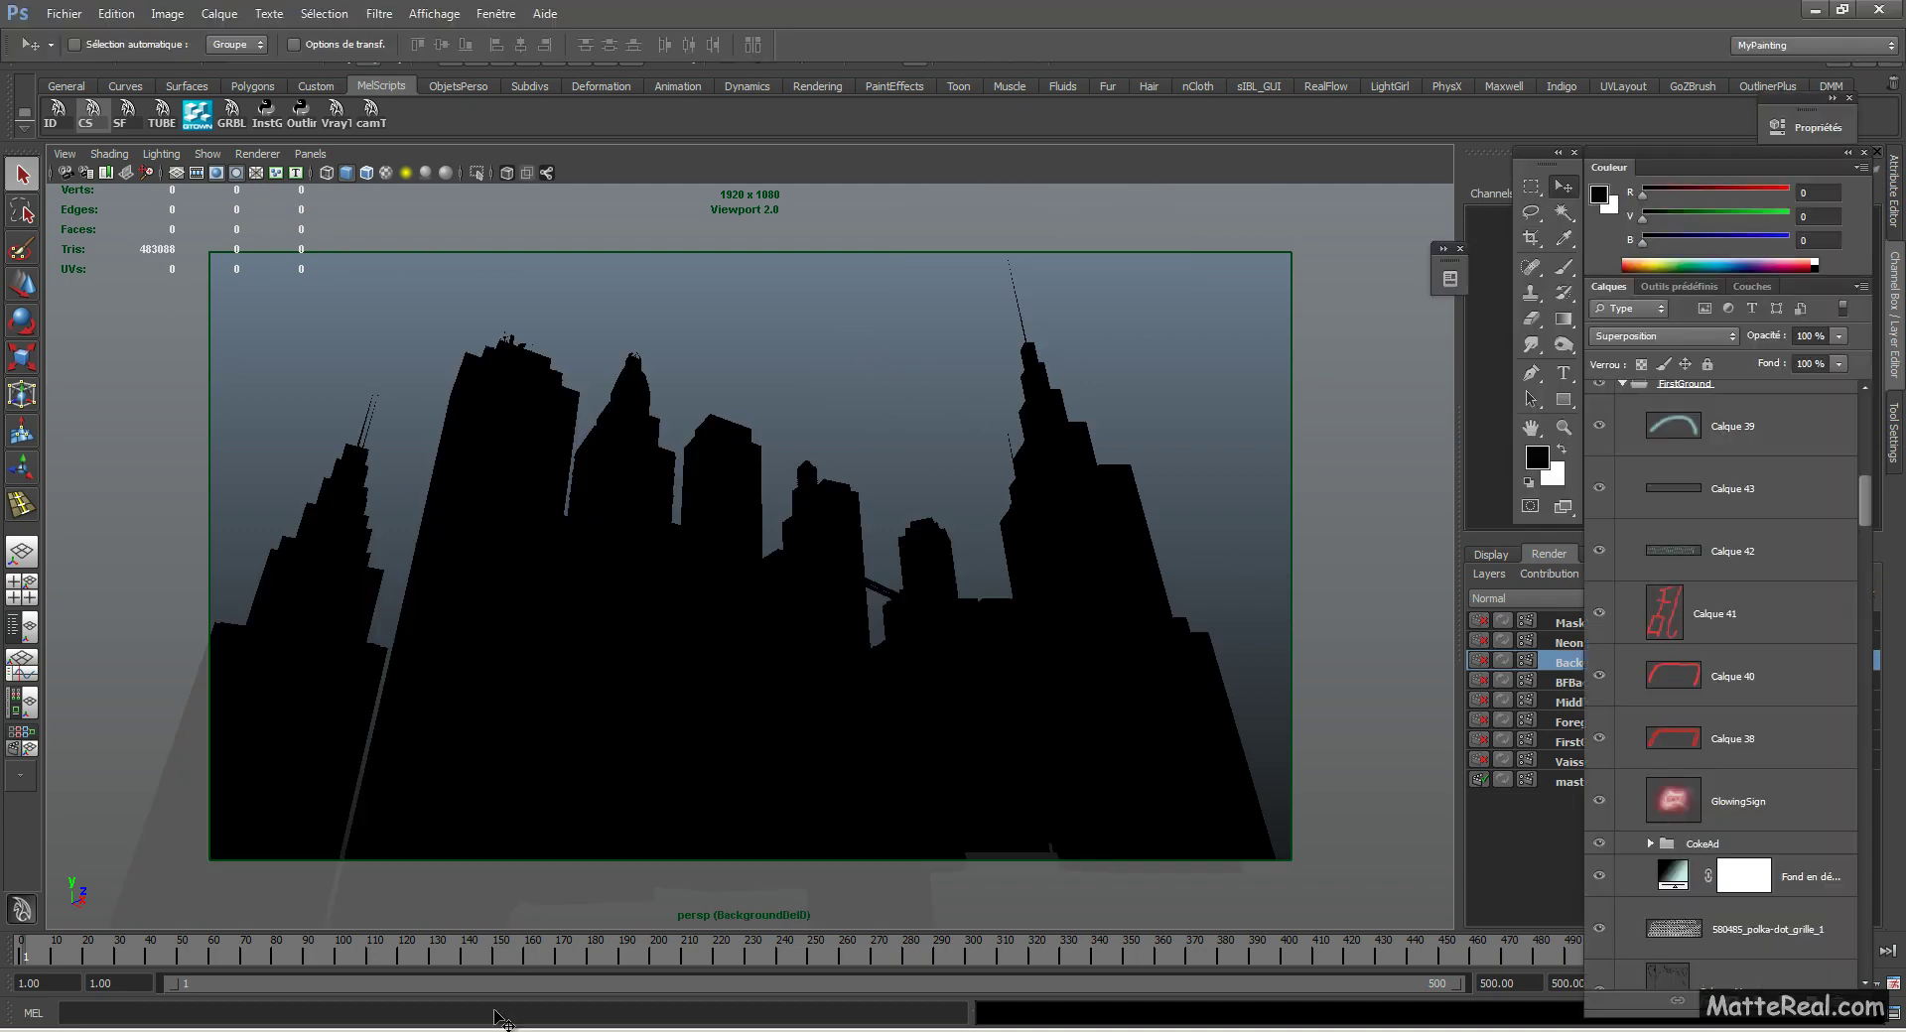
drag(1866, 515, 1878, 716)
alt+click(1597, 799)
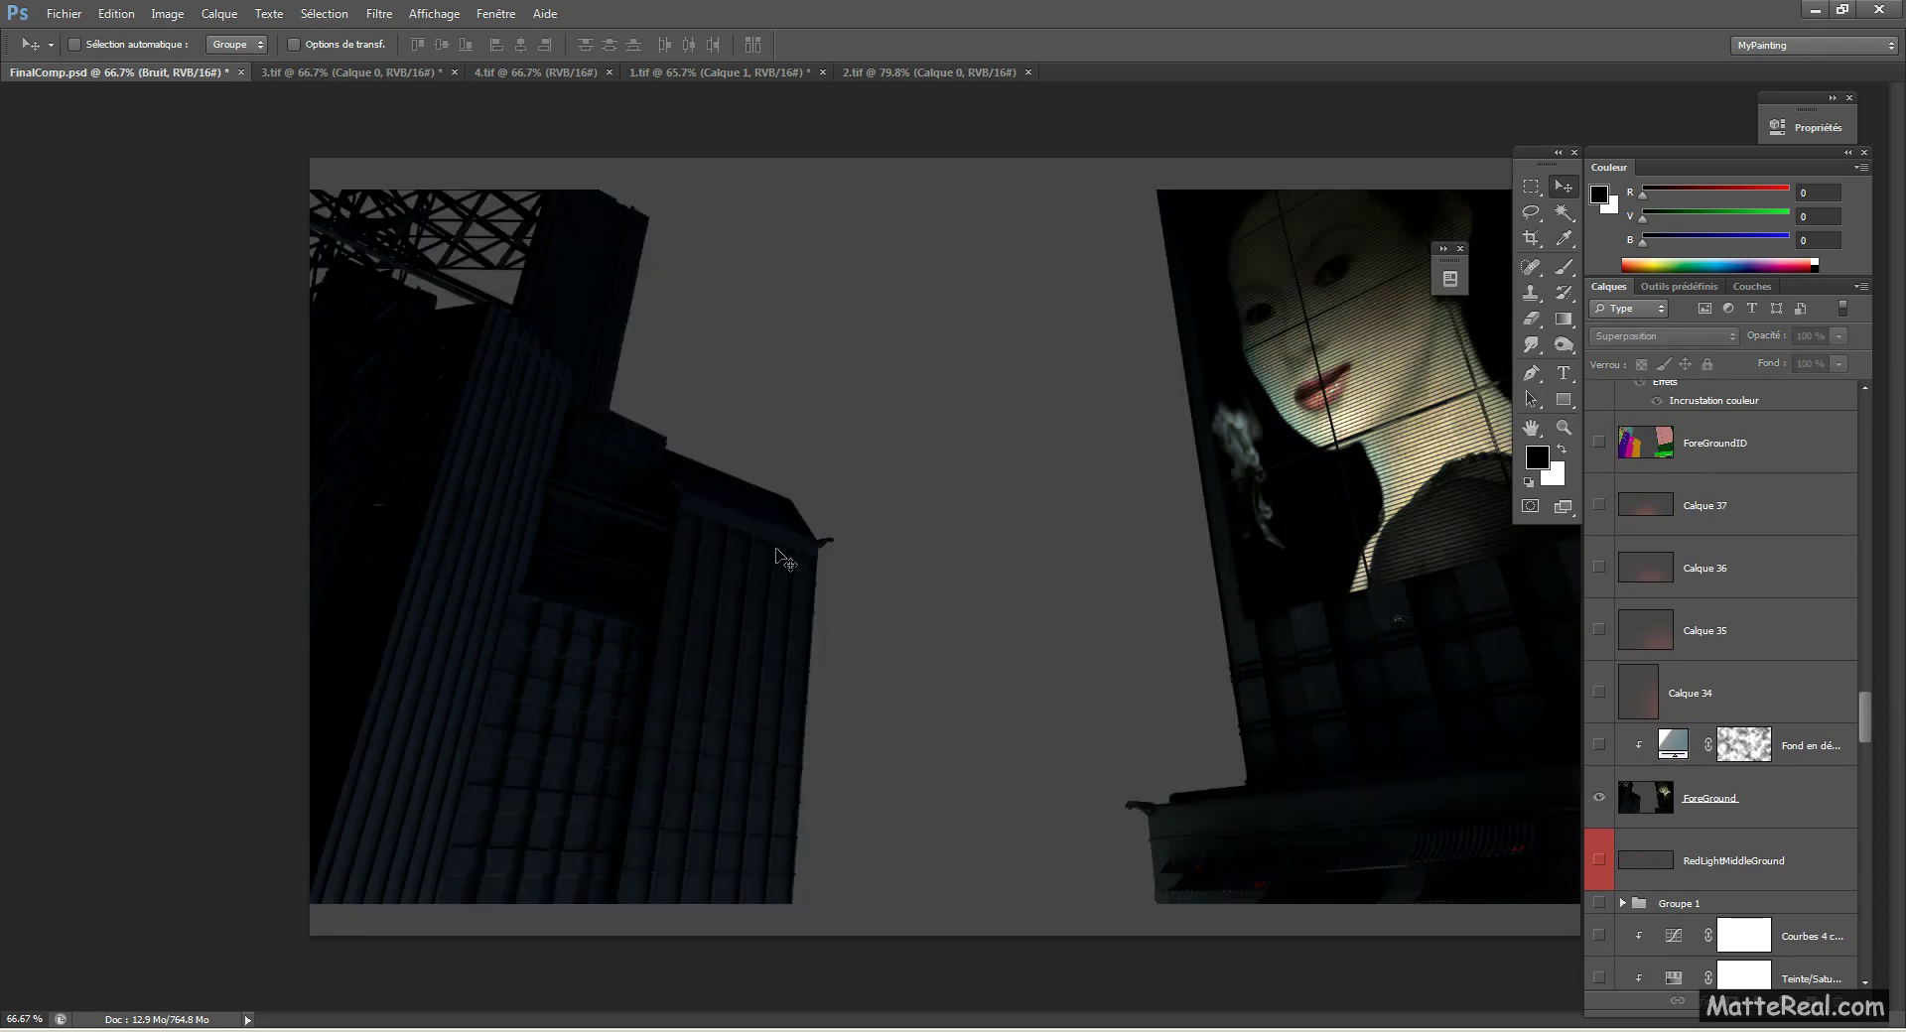
alt+click(1598, 800)
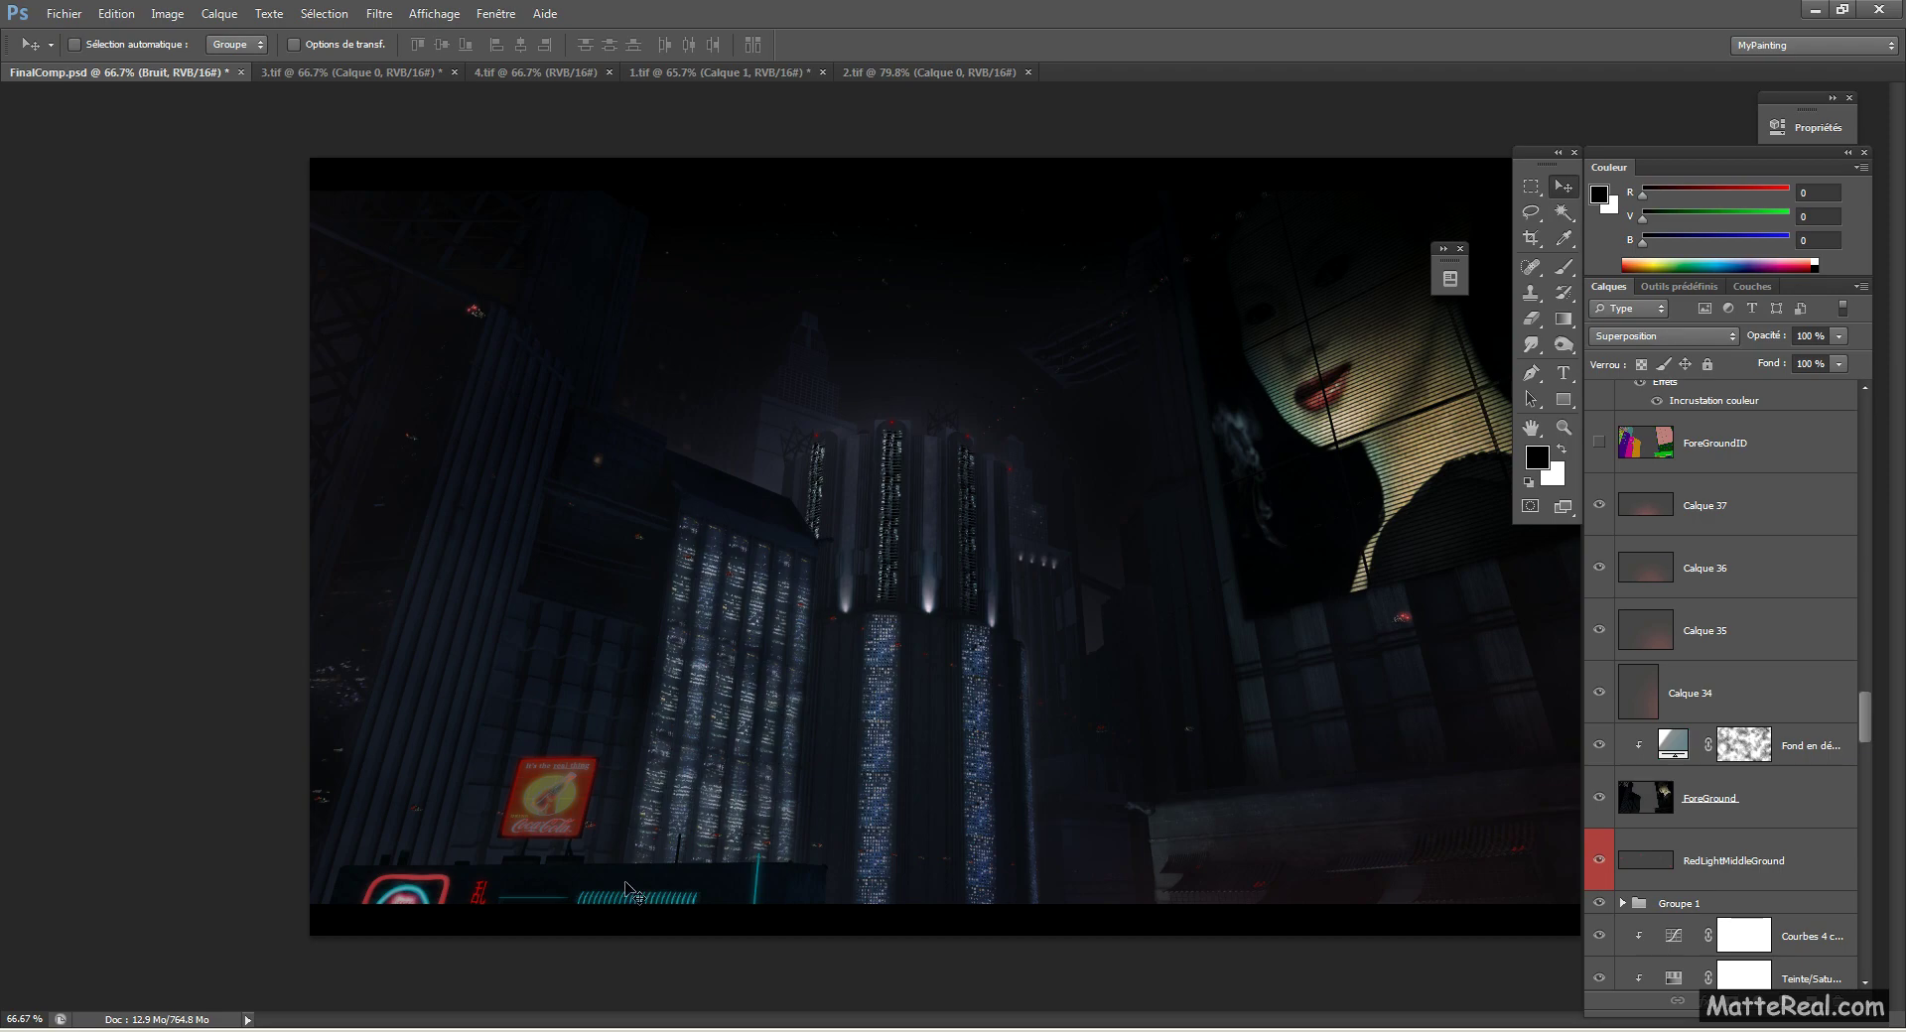
Step: Switch to Nuke and examine the foreground buildings' geometry and projected texture in the 3D viewer
click(570, 1031)
click(563, 1015)
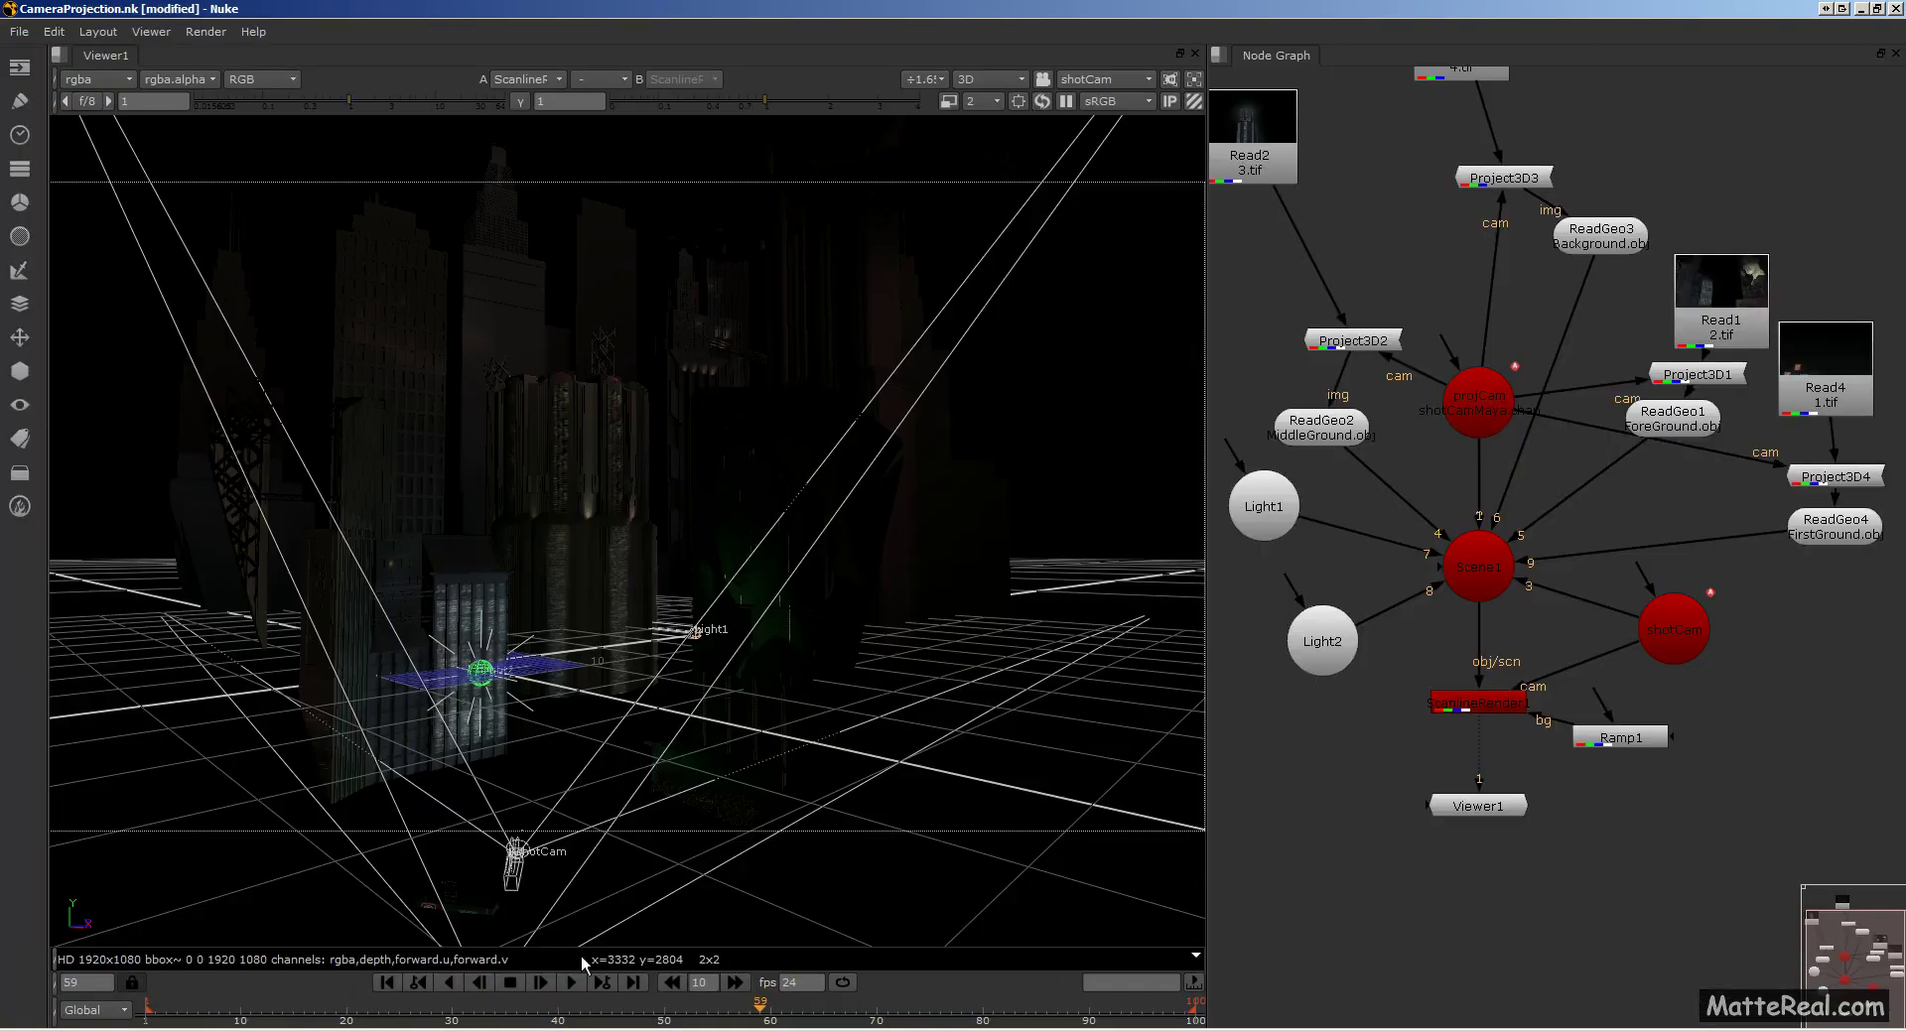
ctrl+drag(671, 631, 577, 604)
click(462, 707)
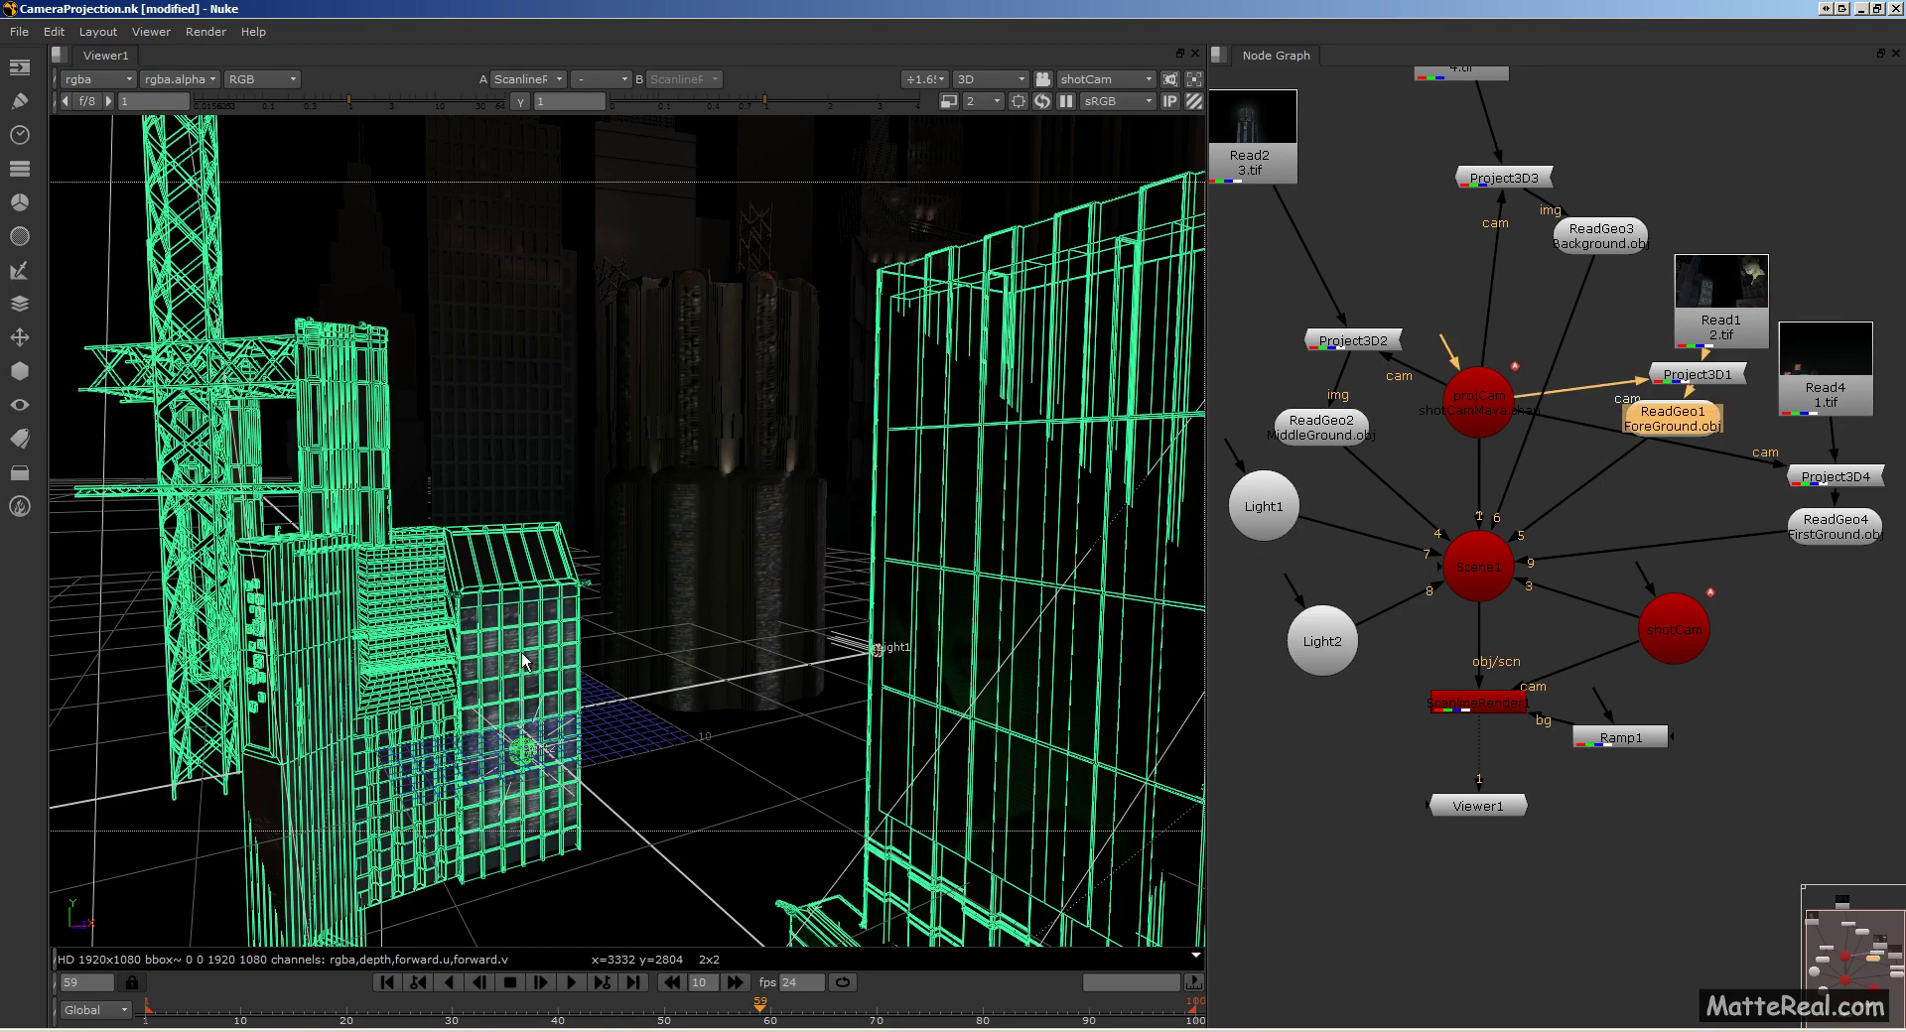
click(679, 779)
click(554, 705)
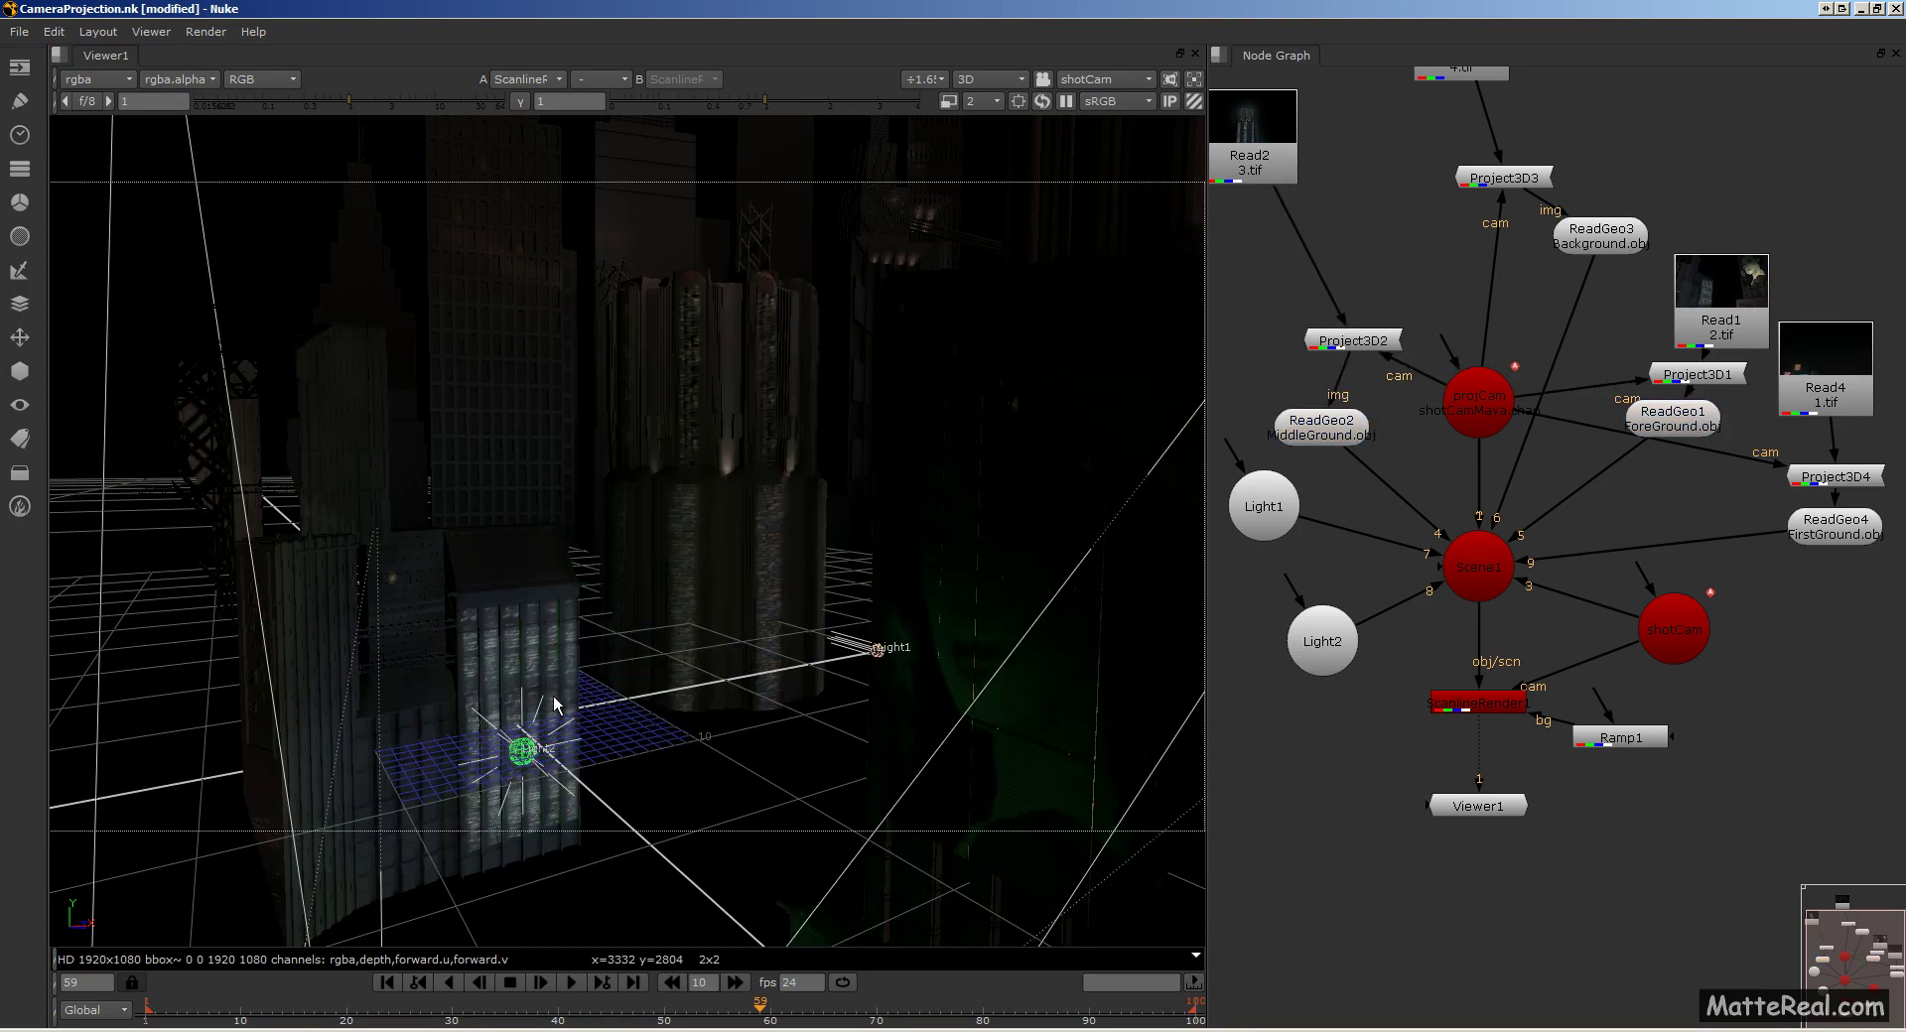
mouse_move(533, 674)
ctrl+mouse_down()
mouse_move(566, 658)
mouse_move(514, 652)
ctrl+mouse_up()
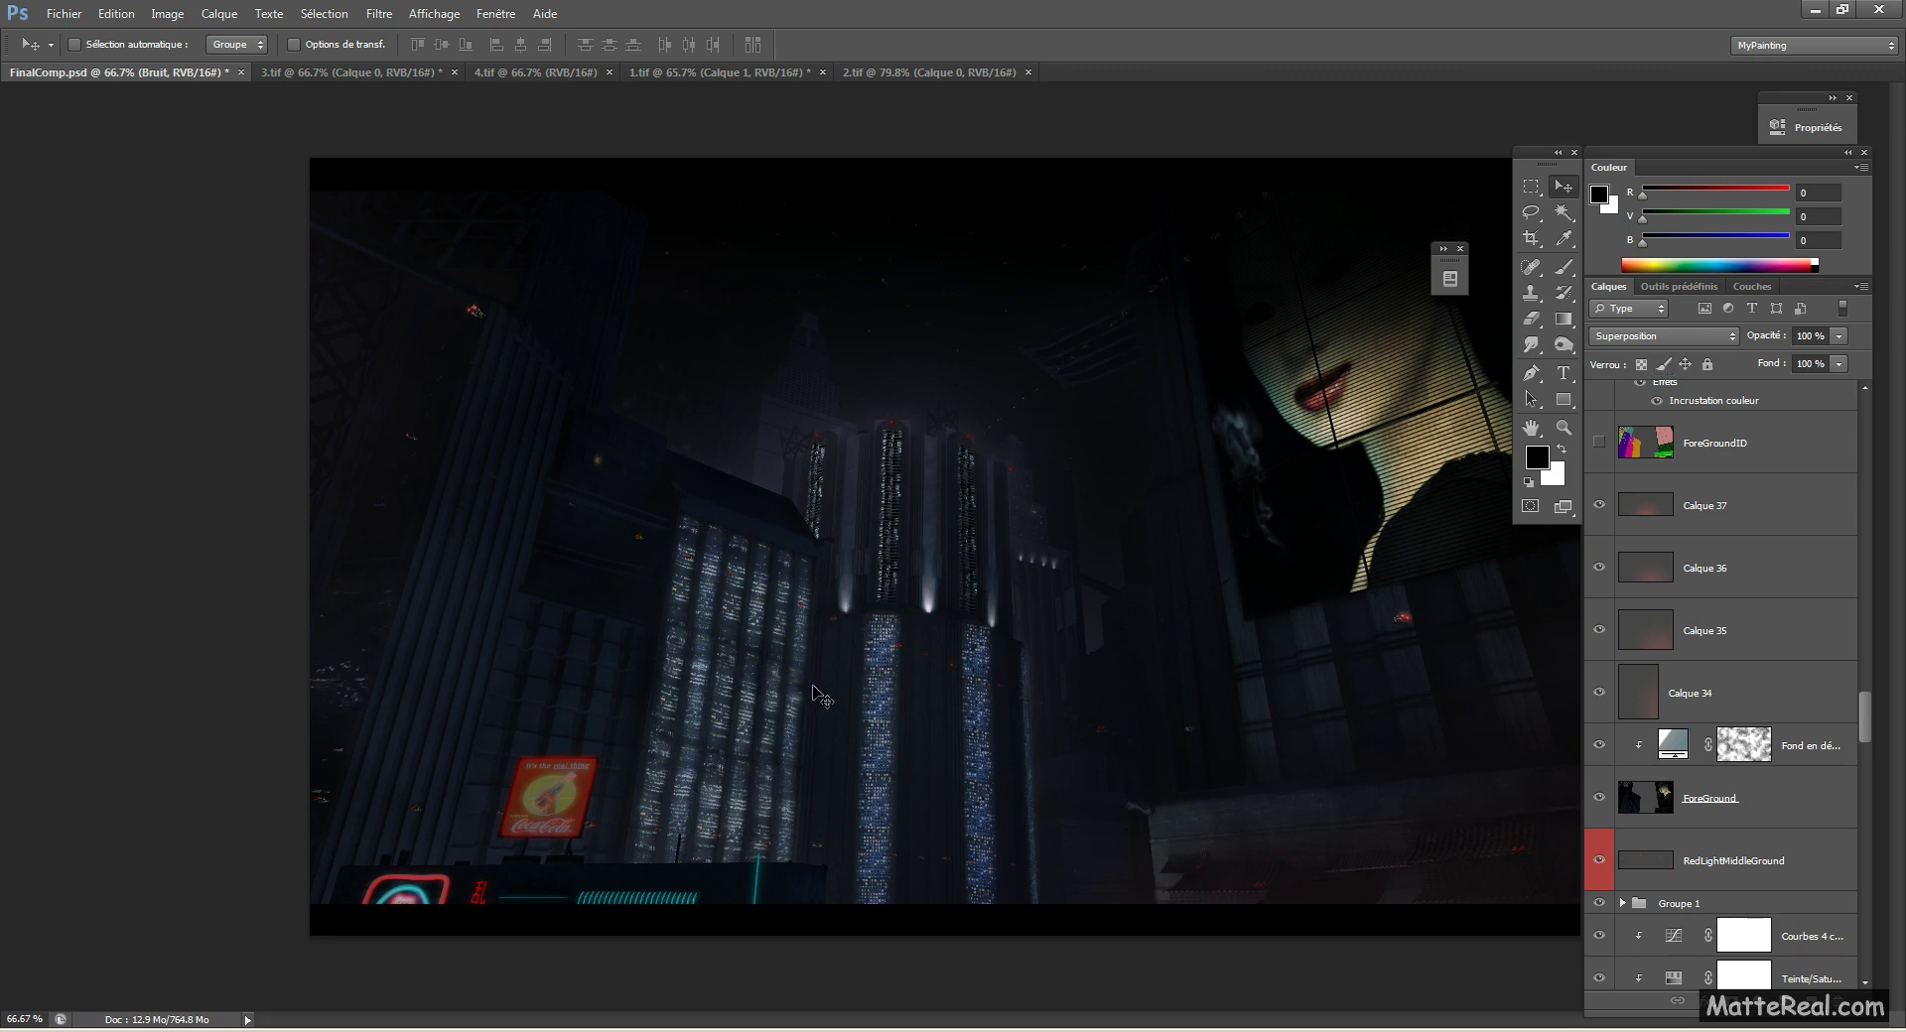
Step: In Photoshop, bring up 4.tif and 1.tif, and hide Calque 0 in 1.tif to view the foreground buildings alone
click(570, 1031)
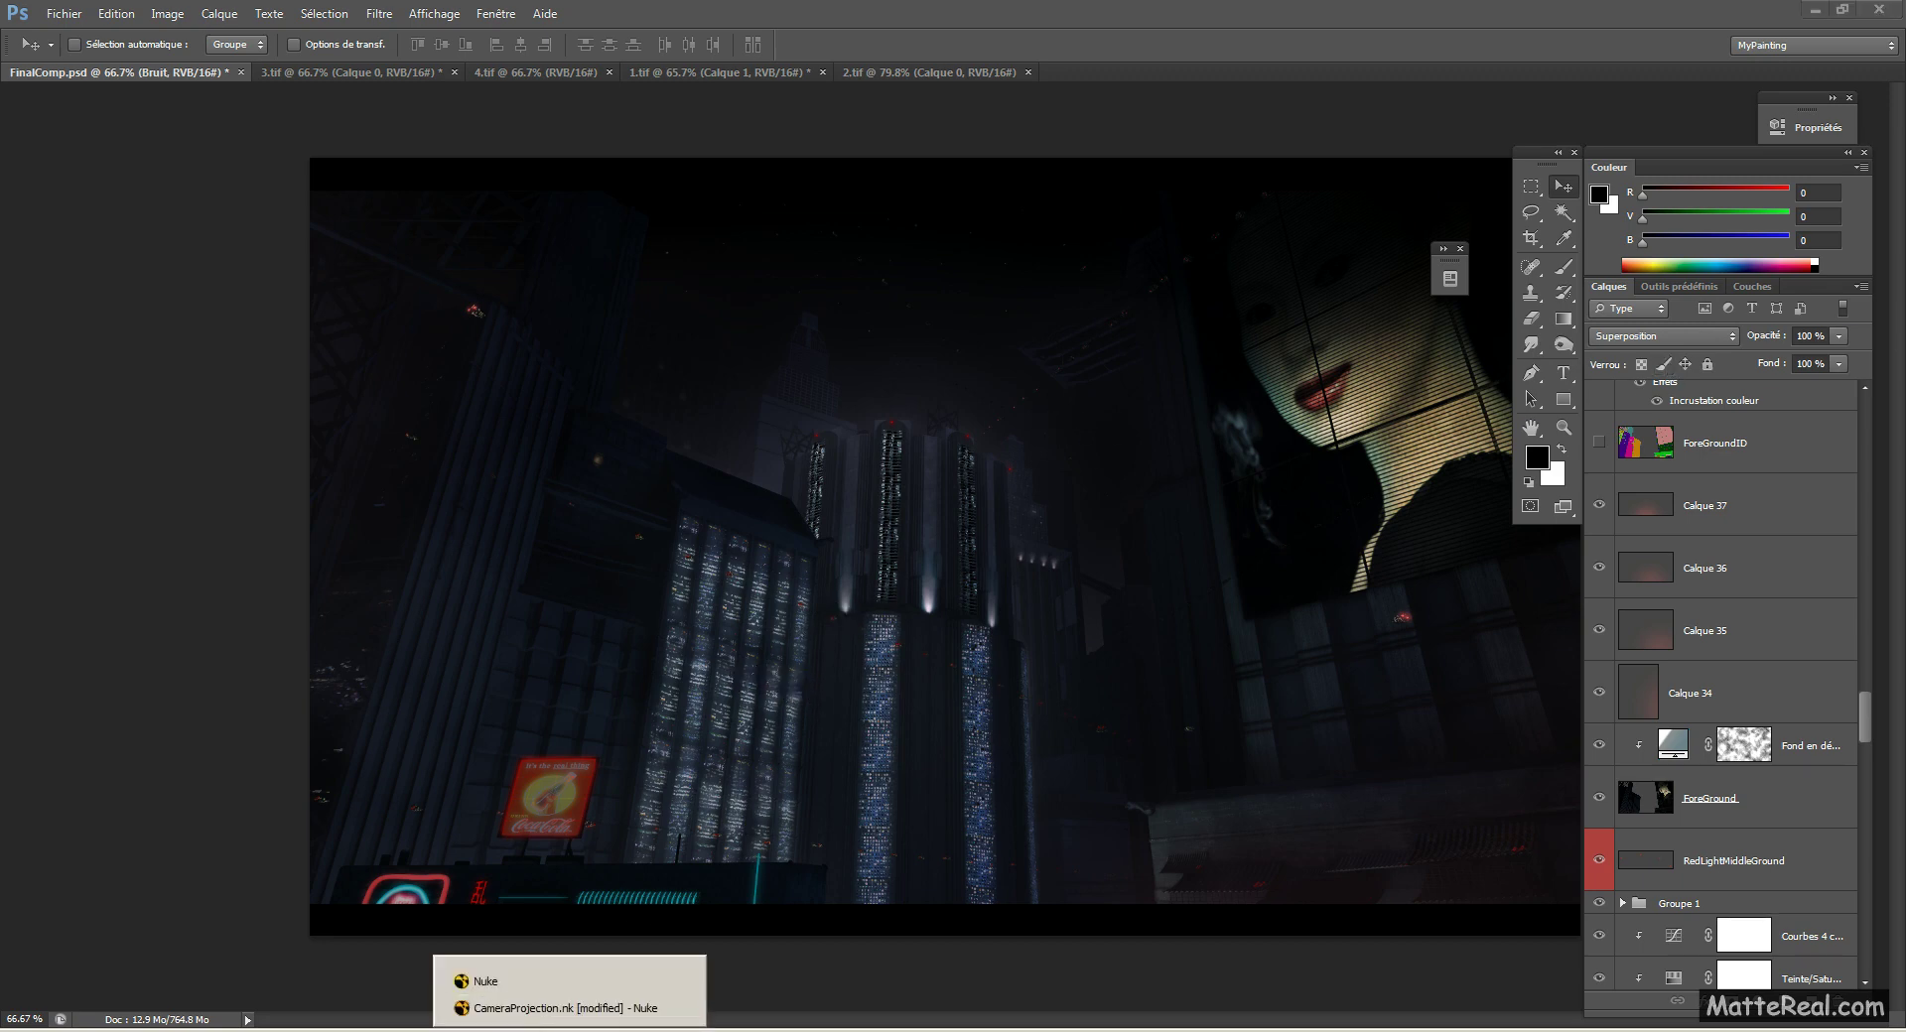
click(525, 1016)
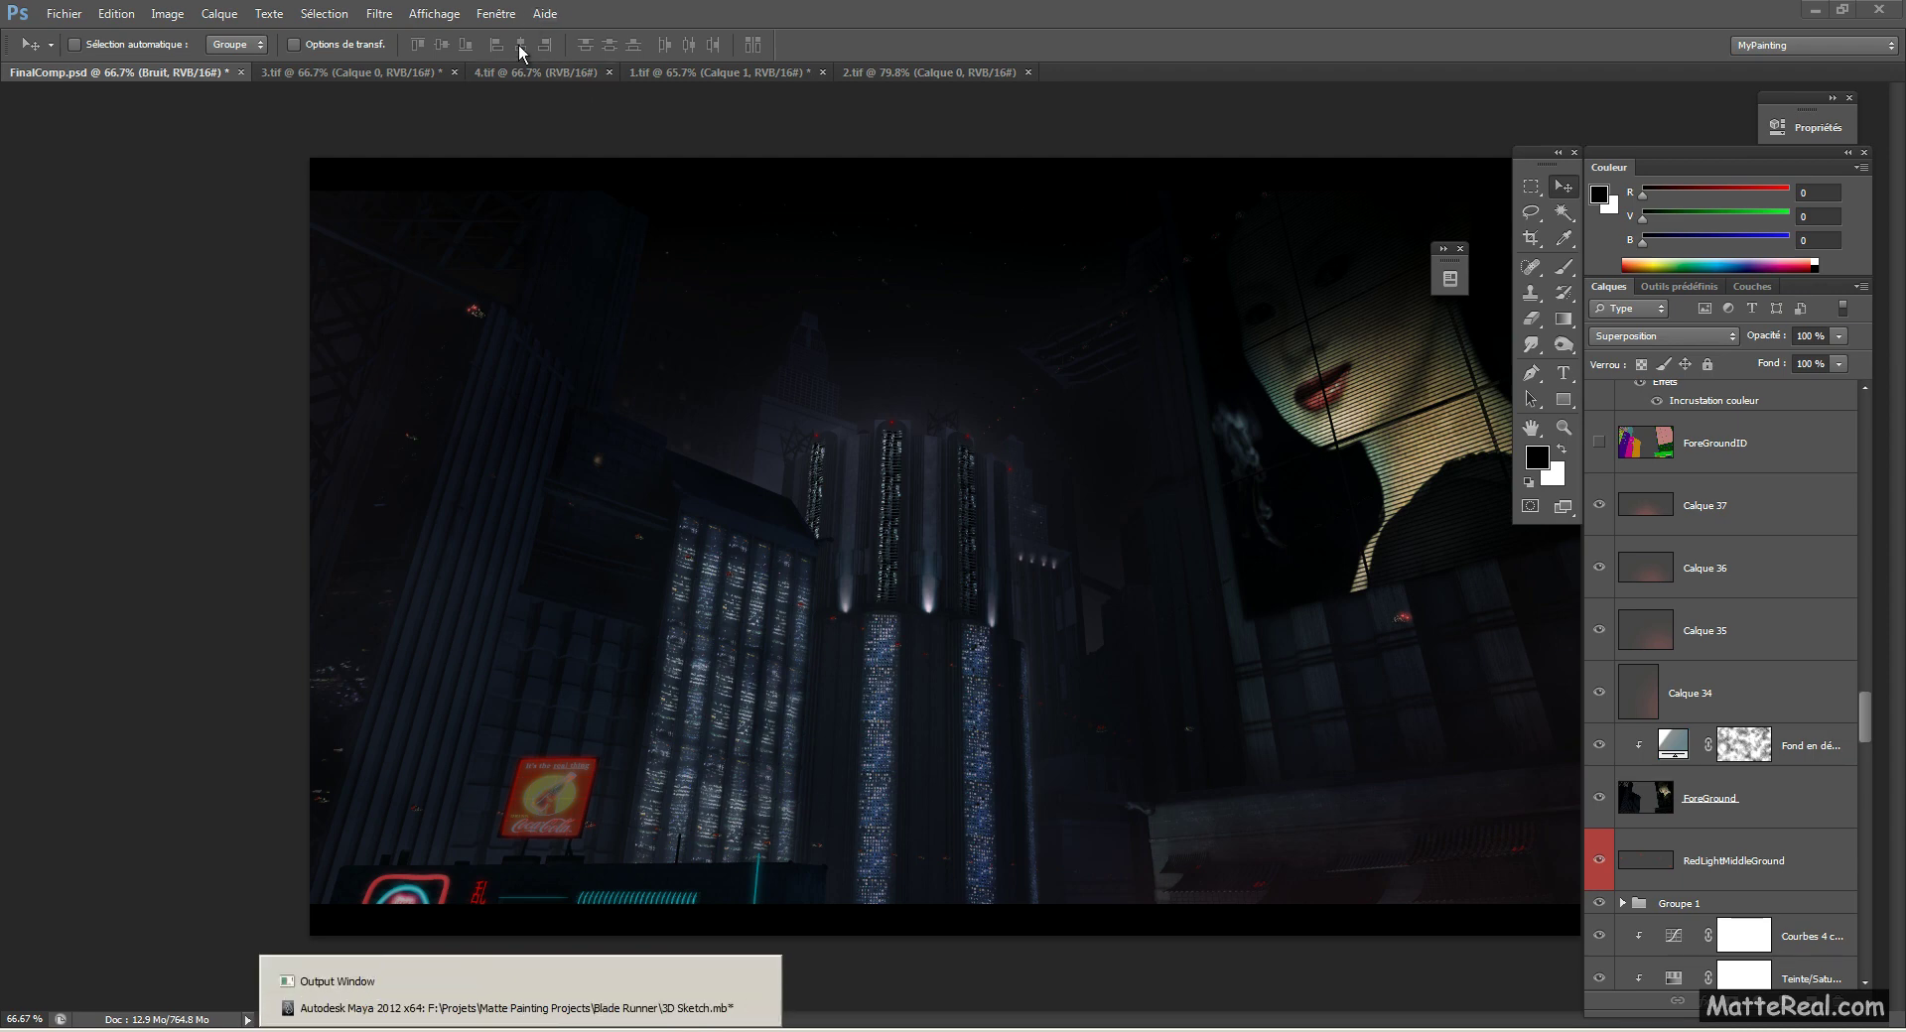
click(528, 73)
click(715, 72)
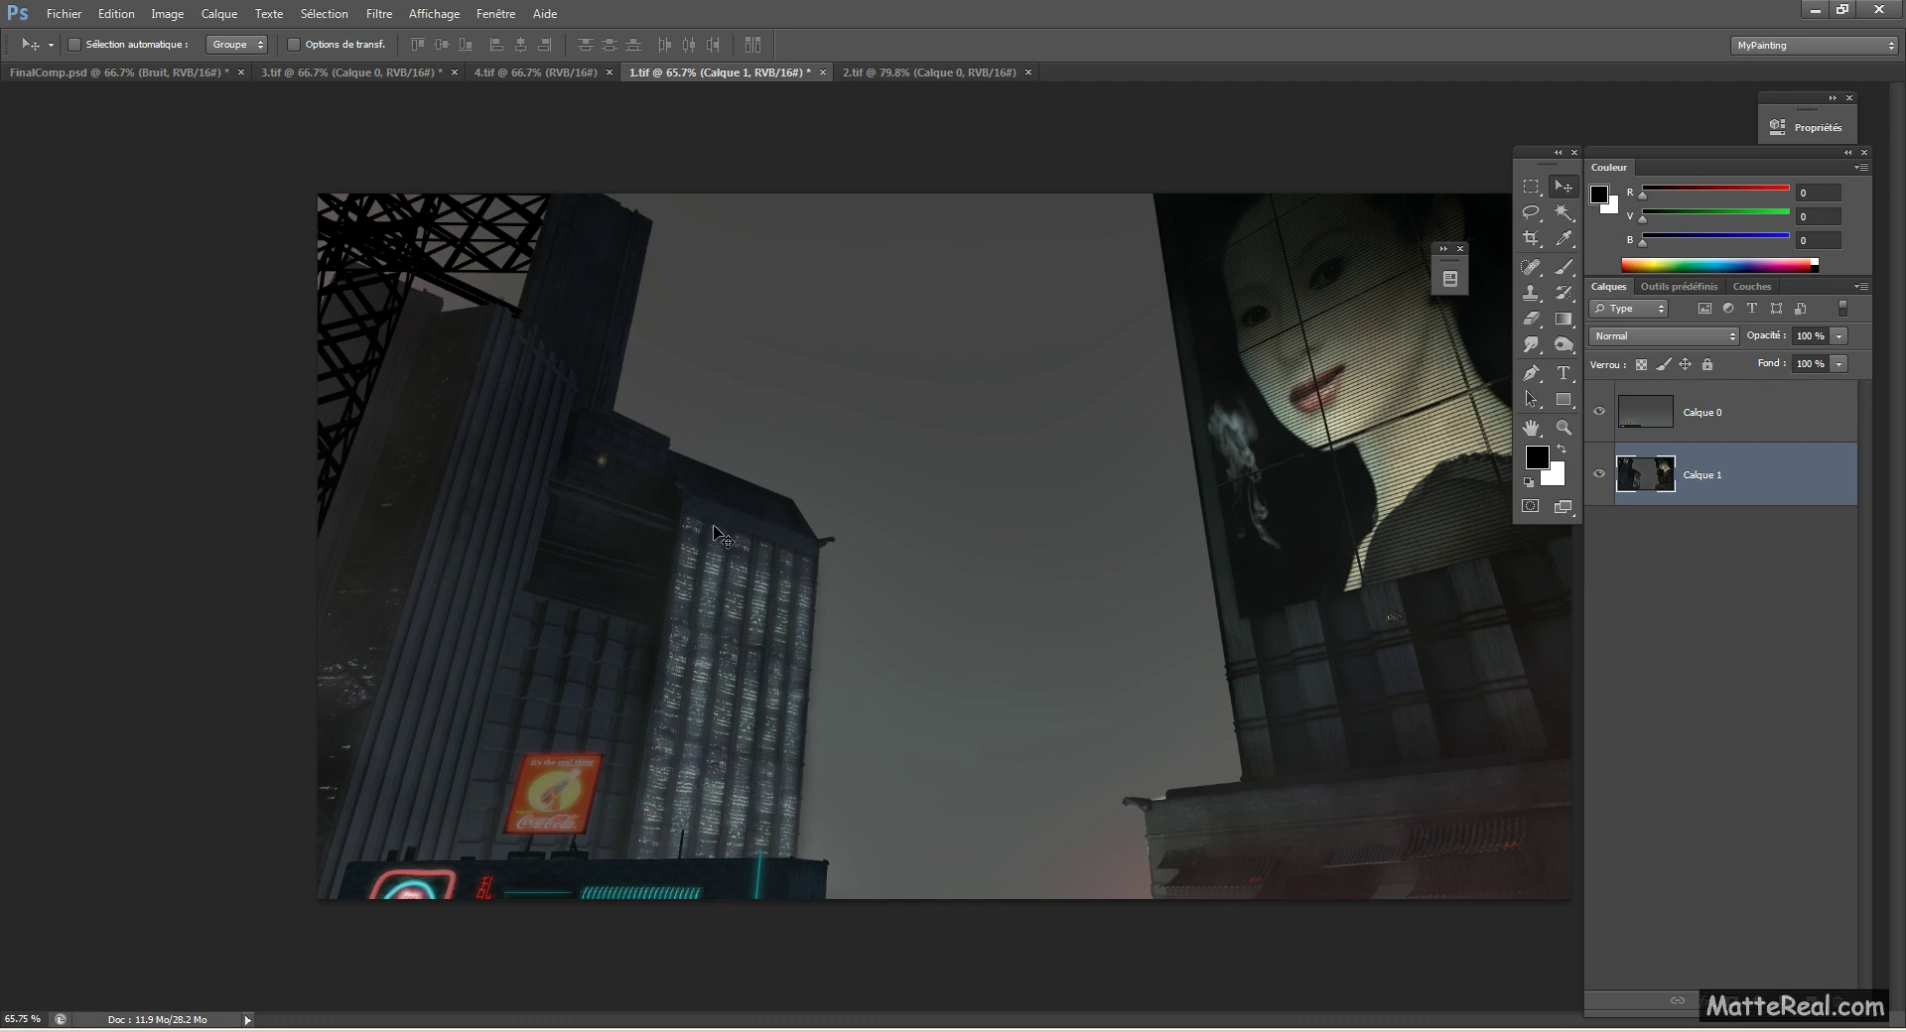
click(1599, 411)
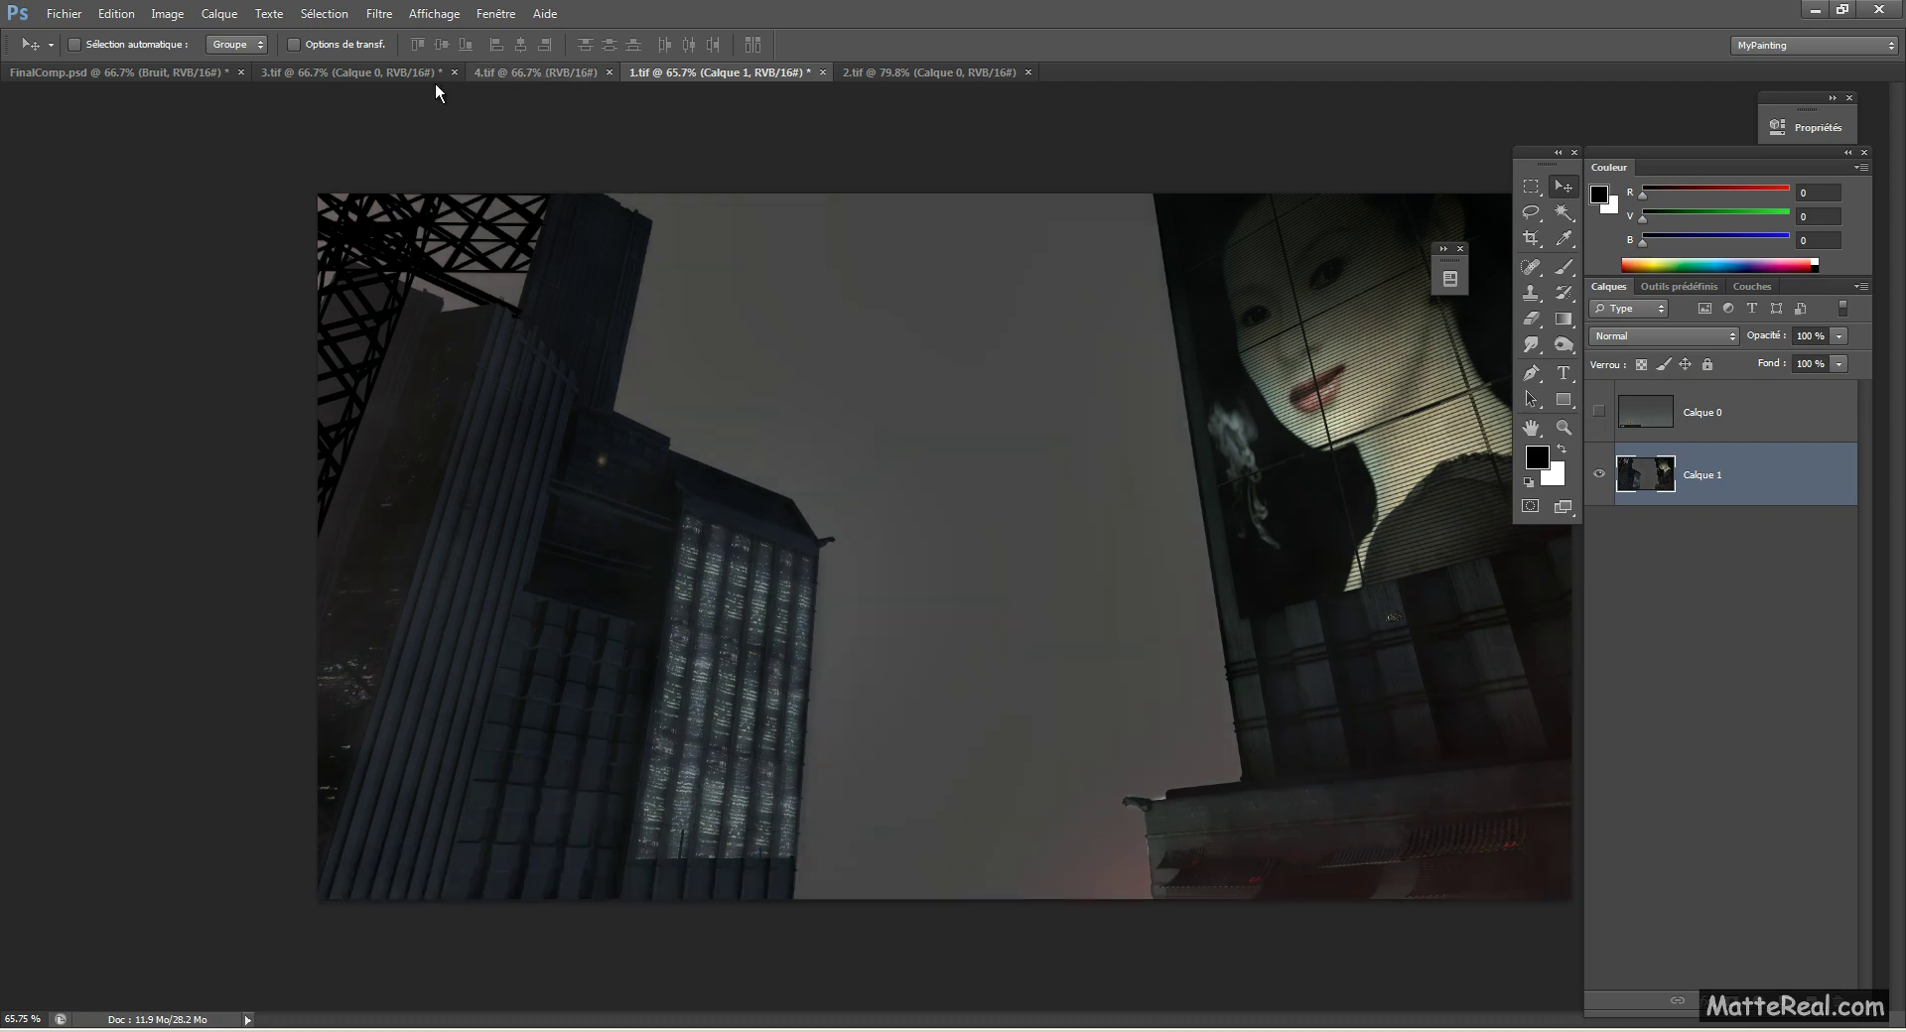
Step: View 2.tif and 3.tif, then show only Calque 0 in 1.tif by hiding Calque 1
click(856, 76)
click(367, 72)
click(720, 73)
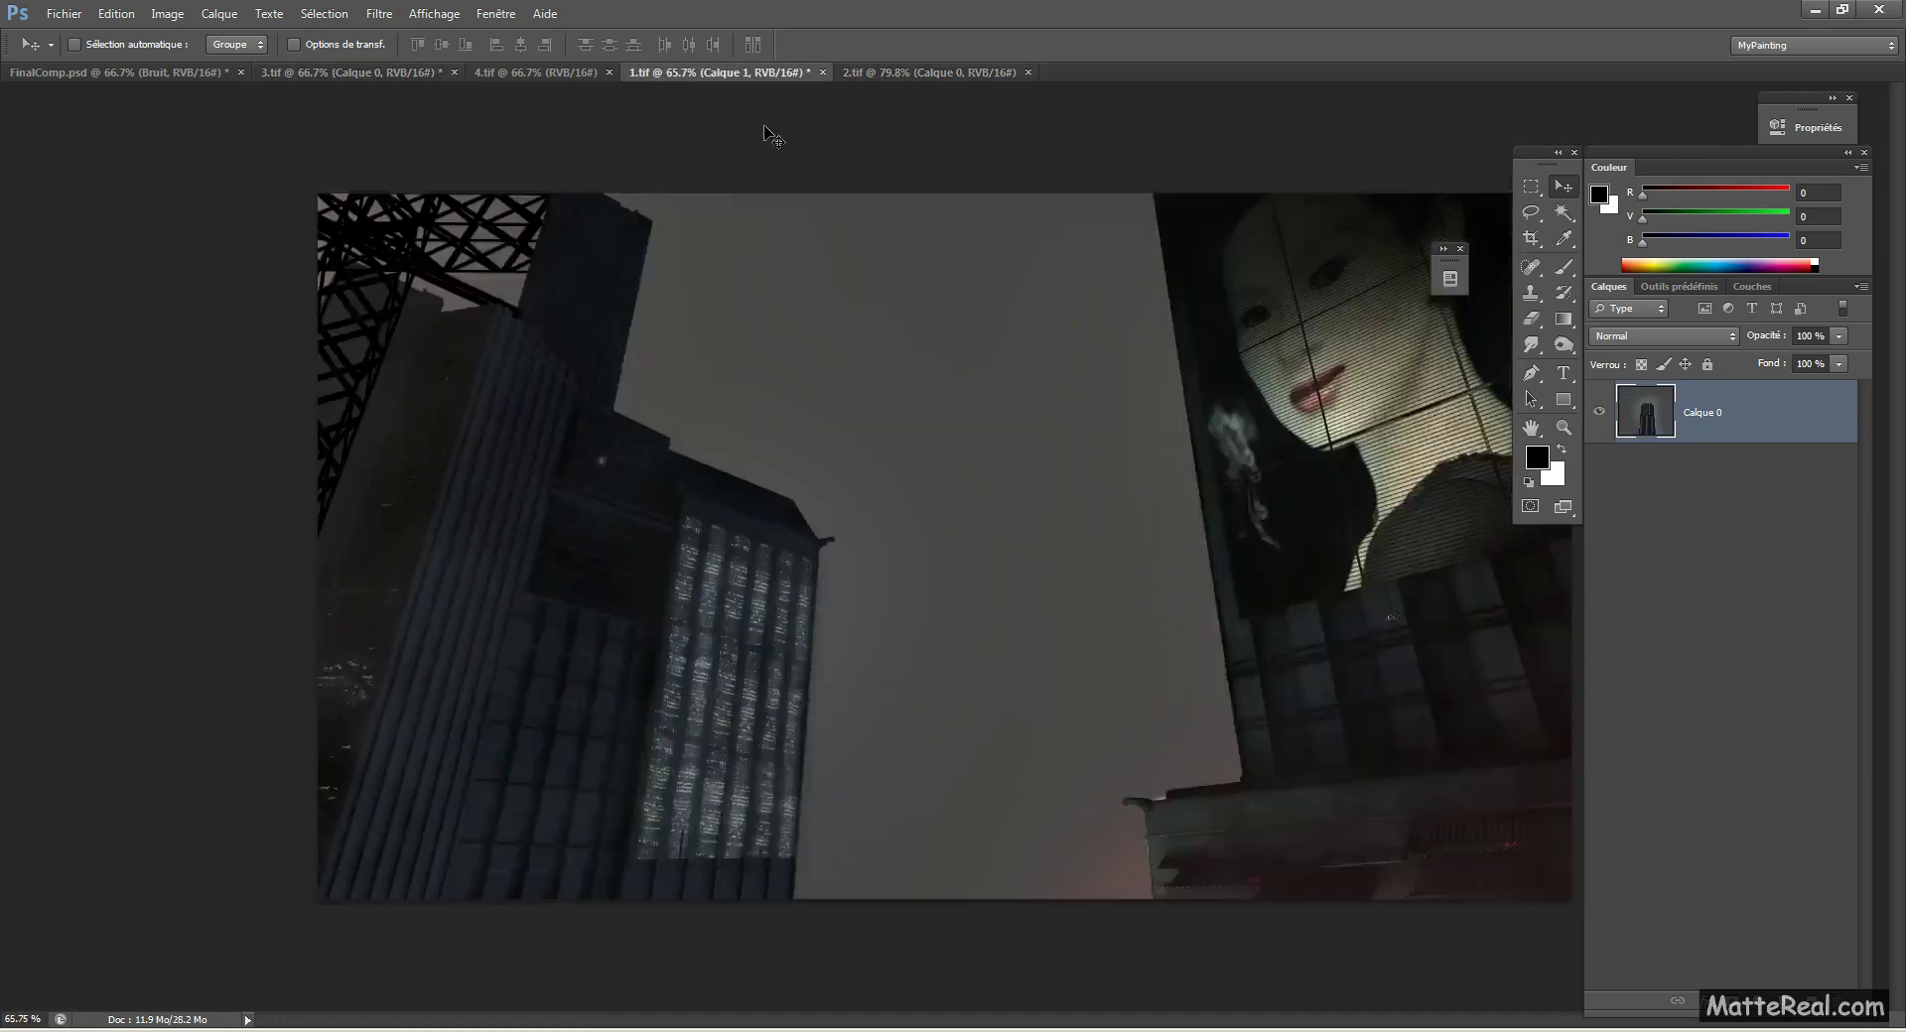
click(1599, 473)
click(1599, 411)
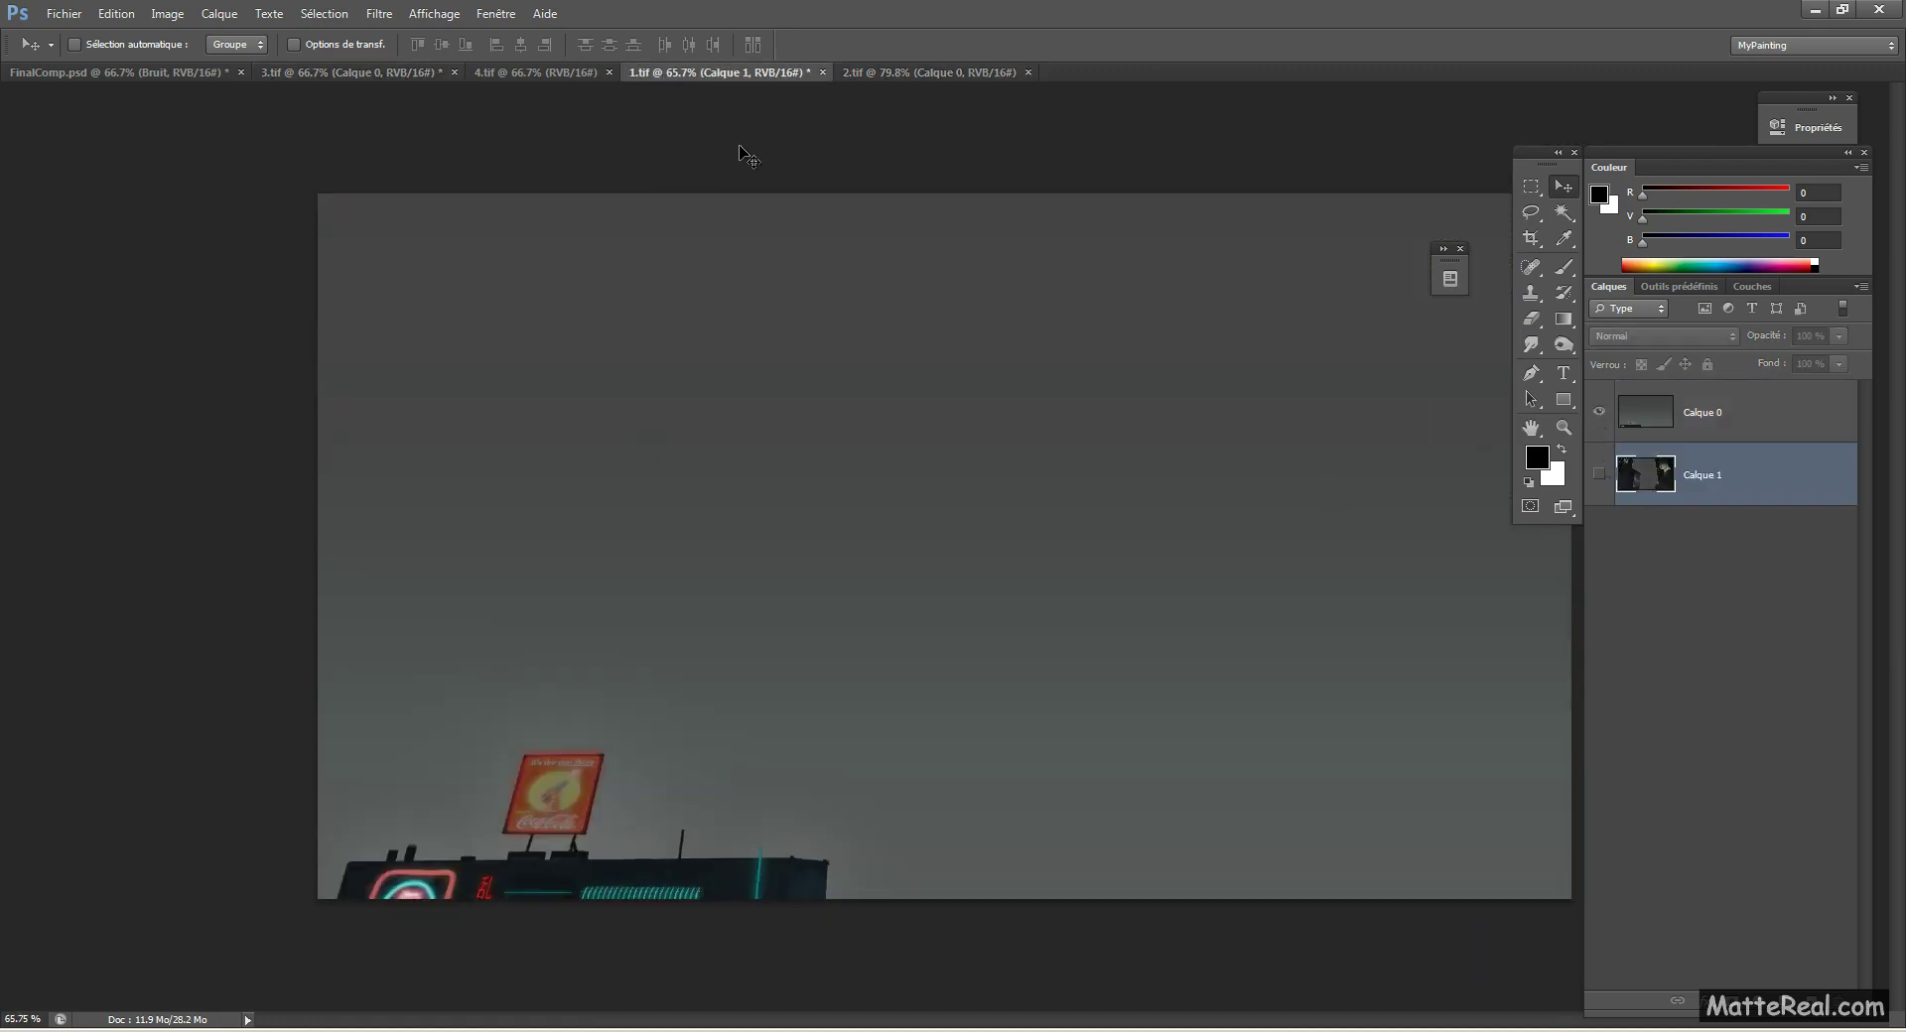
Step: View the projection images 2.tif, 3.tif and 4.tif one after another
click(928, 72)
click(359, 73)
click(510, 74)
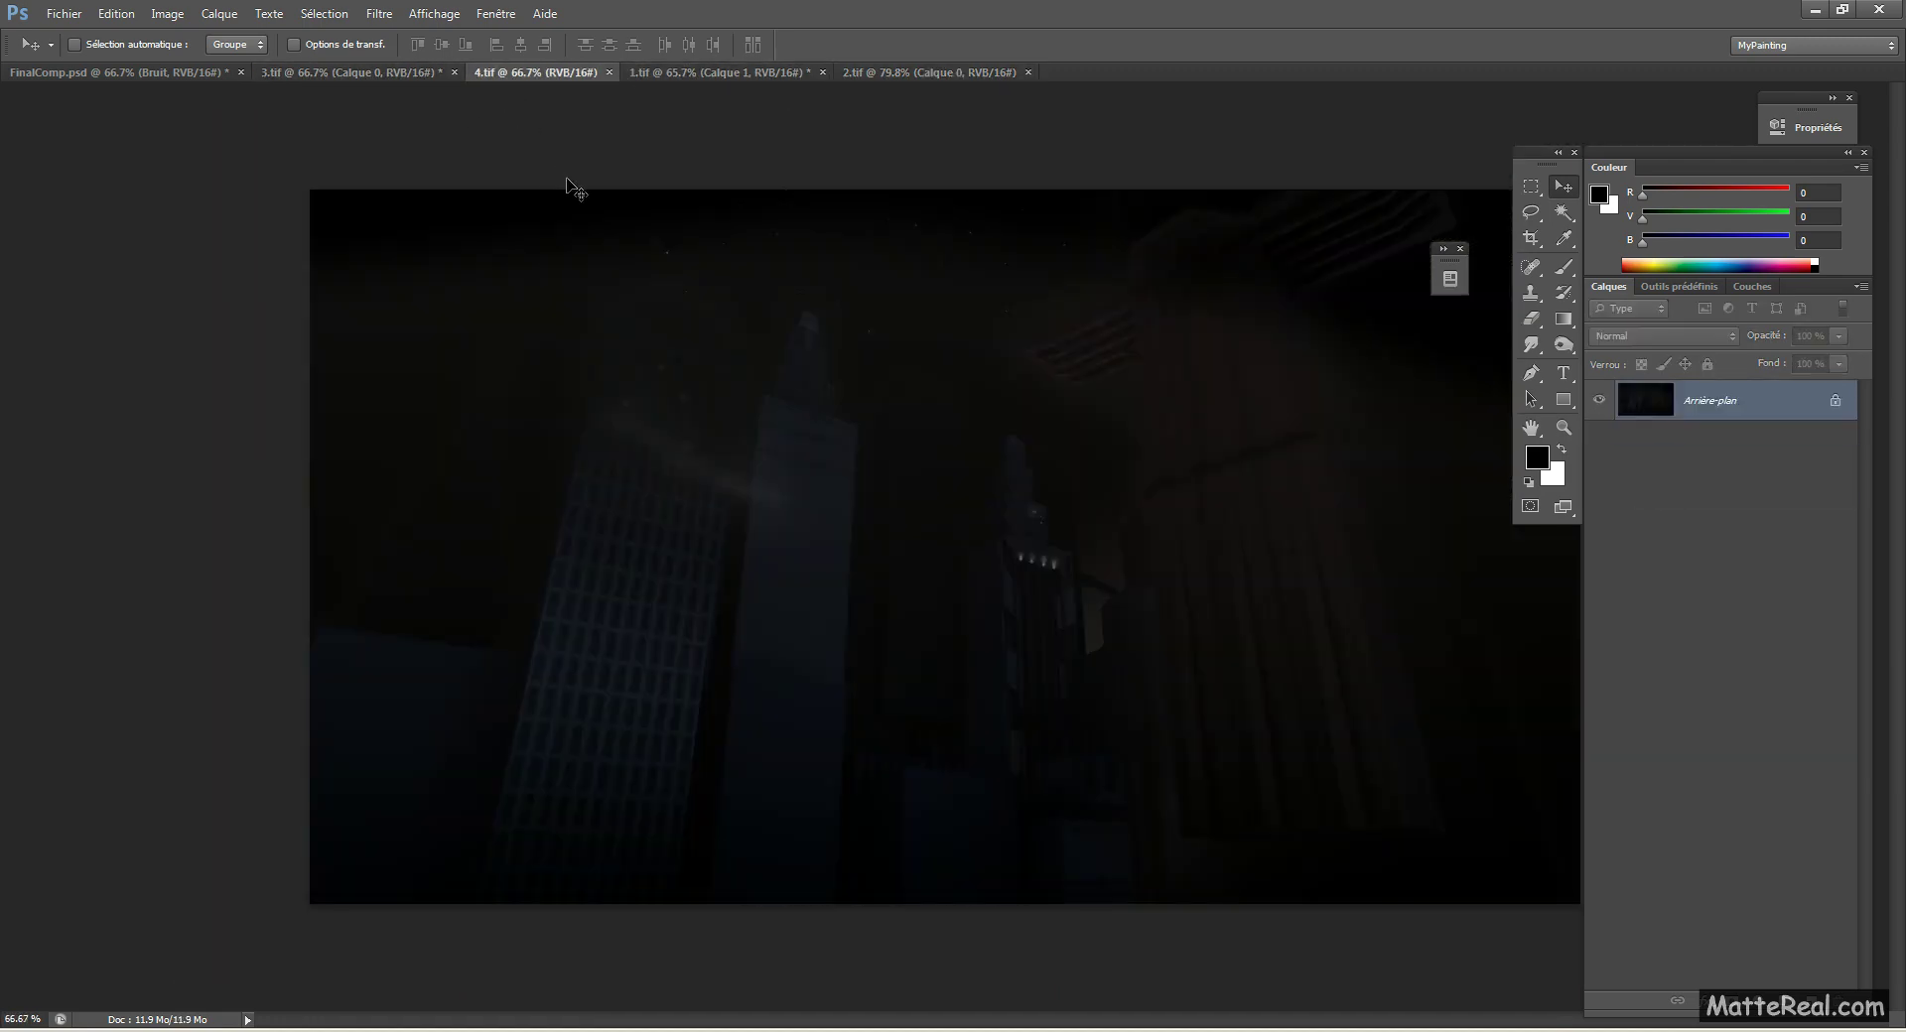
Step: View the tower image in 3.tif and make Calque 1 visible again in 1.tif
click(377, 70)
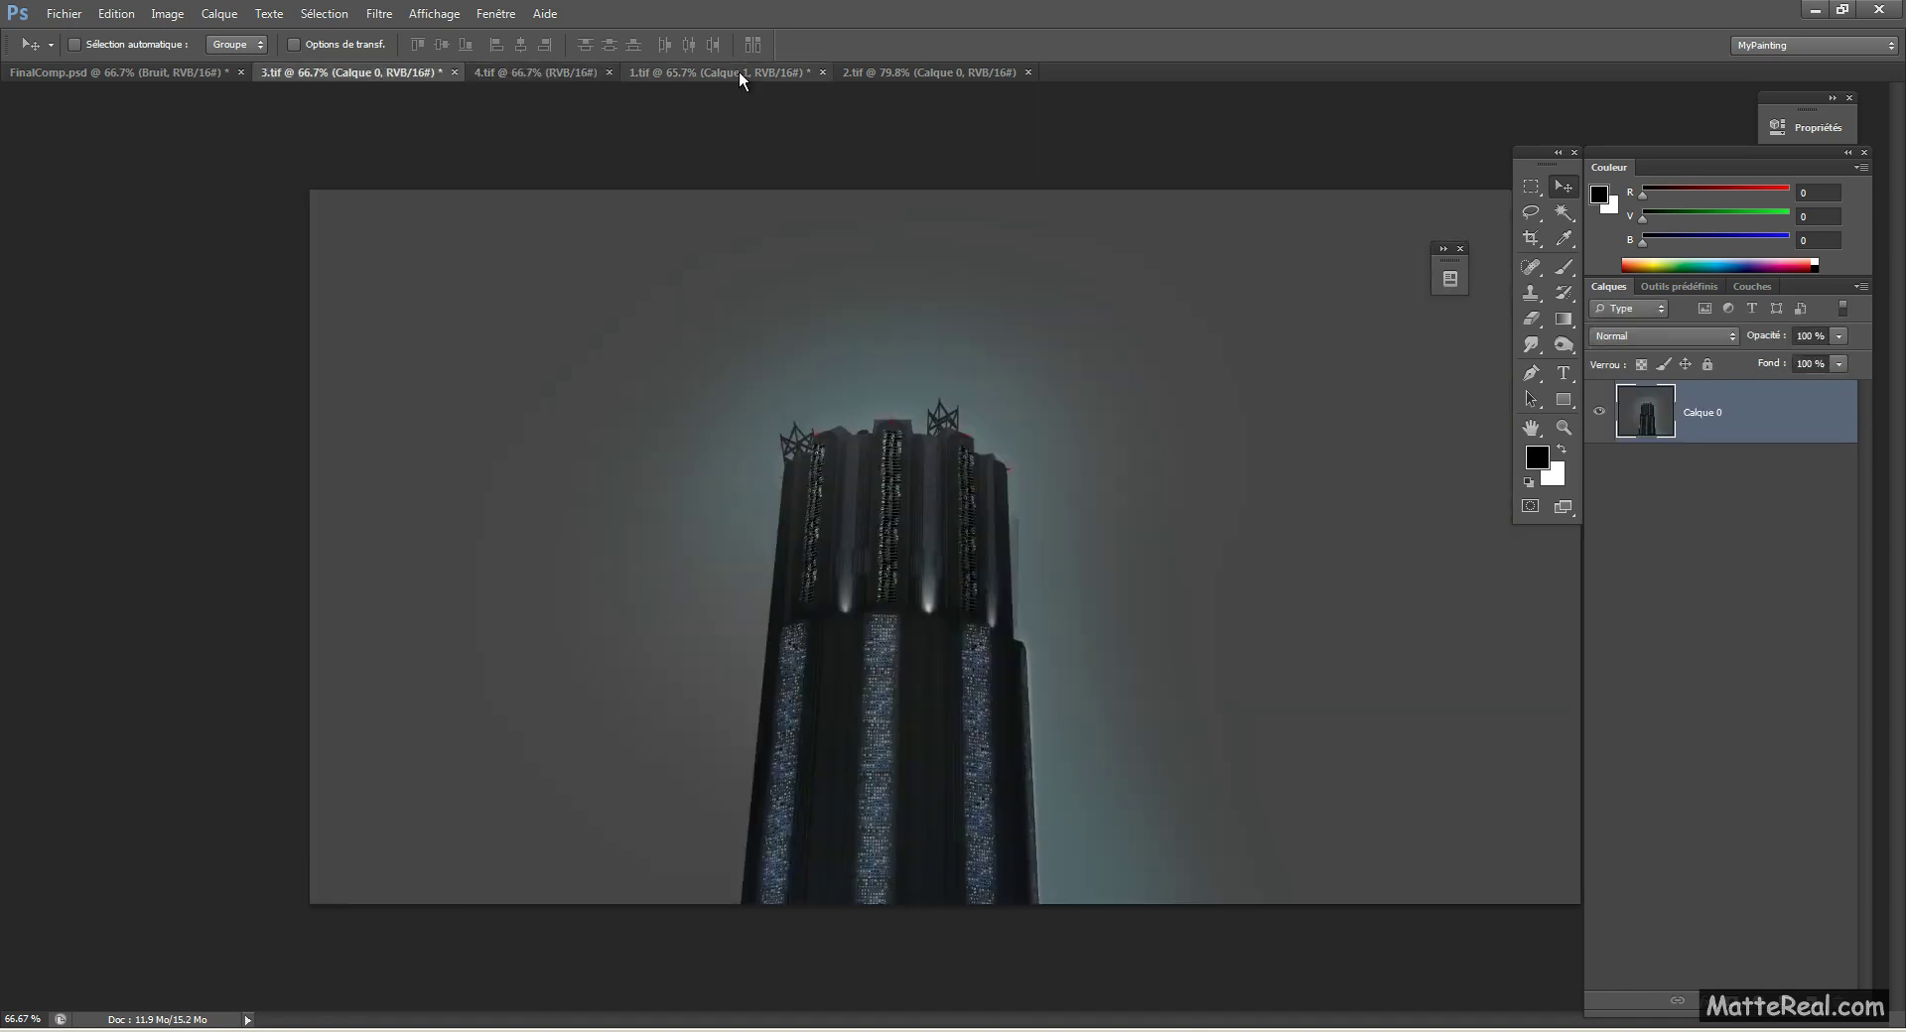
mouse_move(912, 481)
mouse_down()
mouse_move(842, 401)
mouse_move(911, 372)
mouse_move(913, 479)
mouse_up()
drag(893, 495, 887, 433)
key(ctrl+z)
click(740, 73)
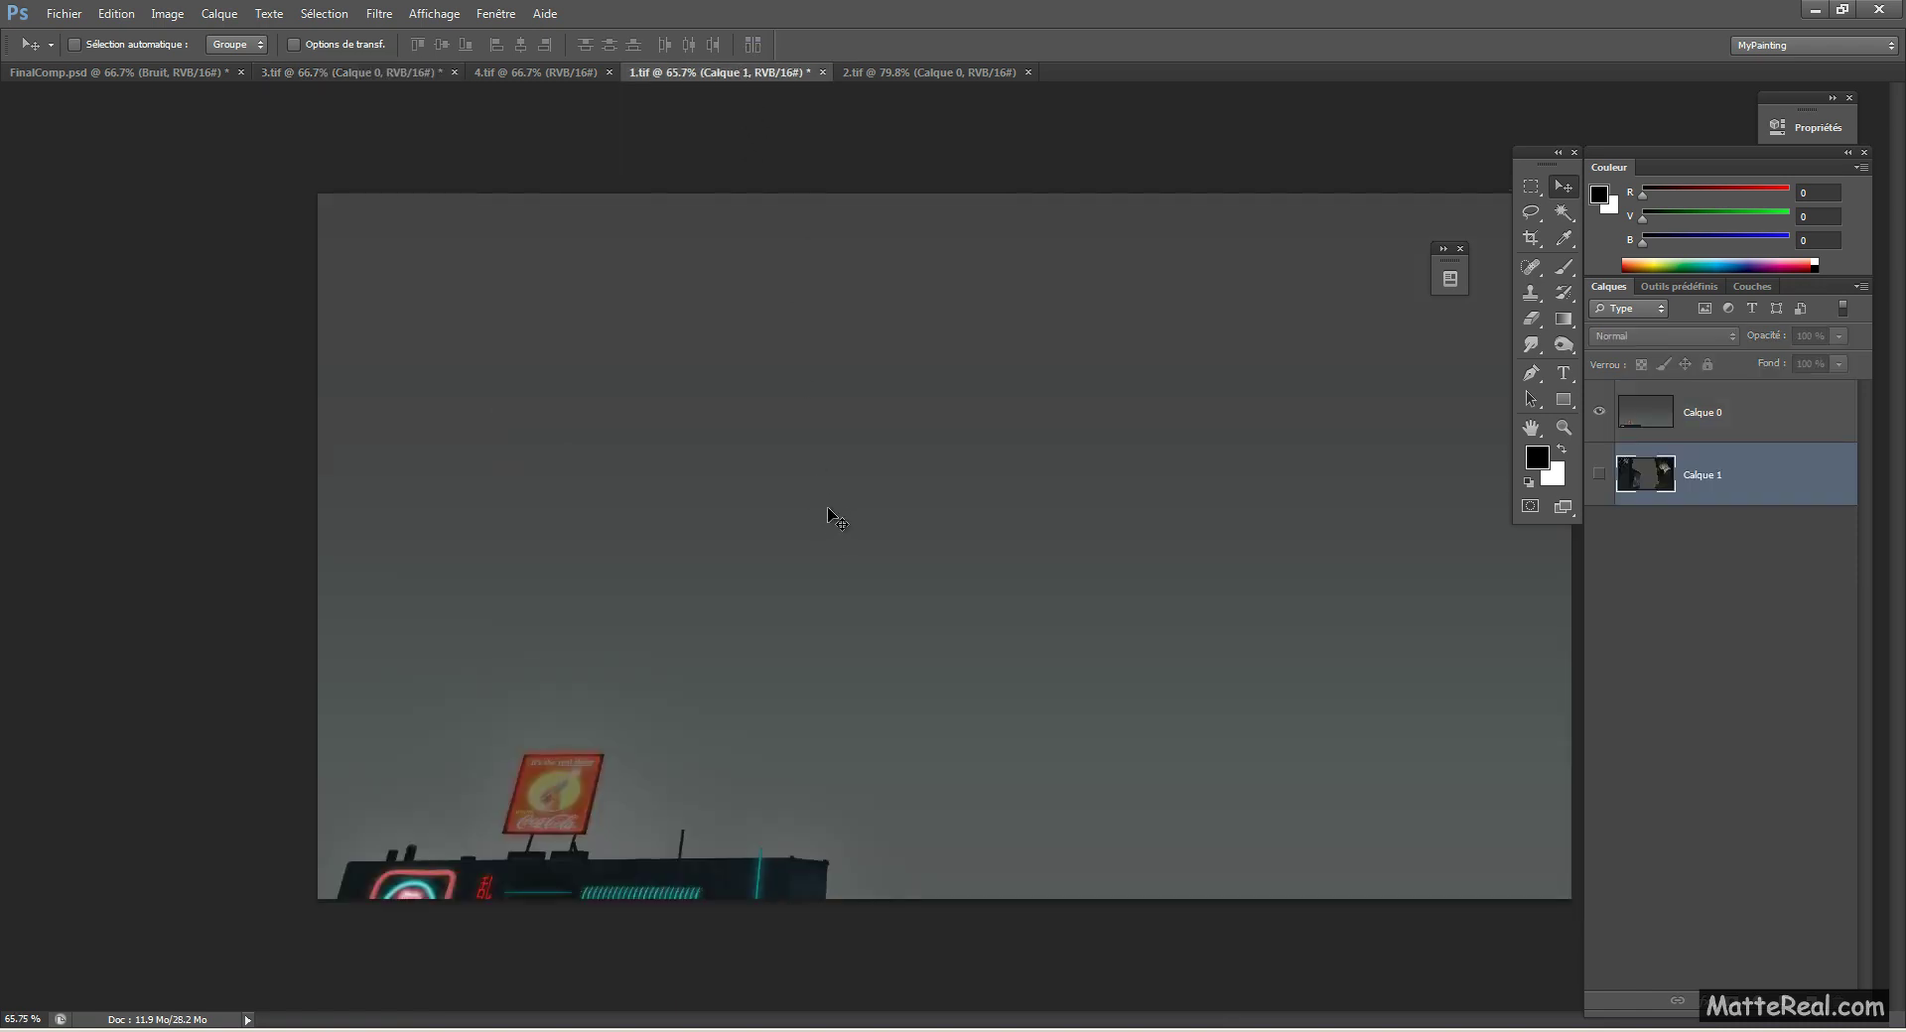
click(1599, 474)
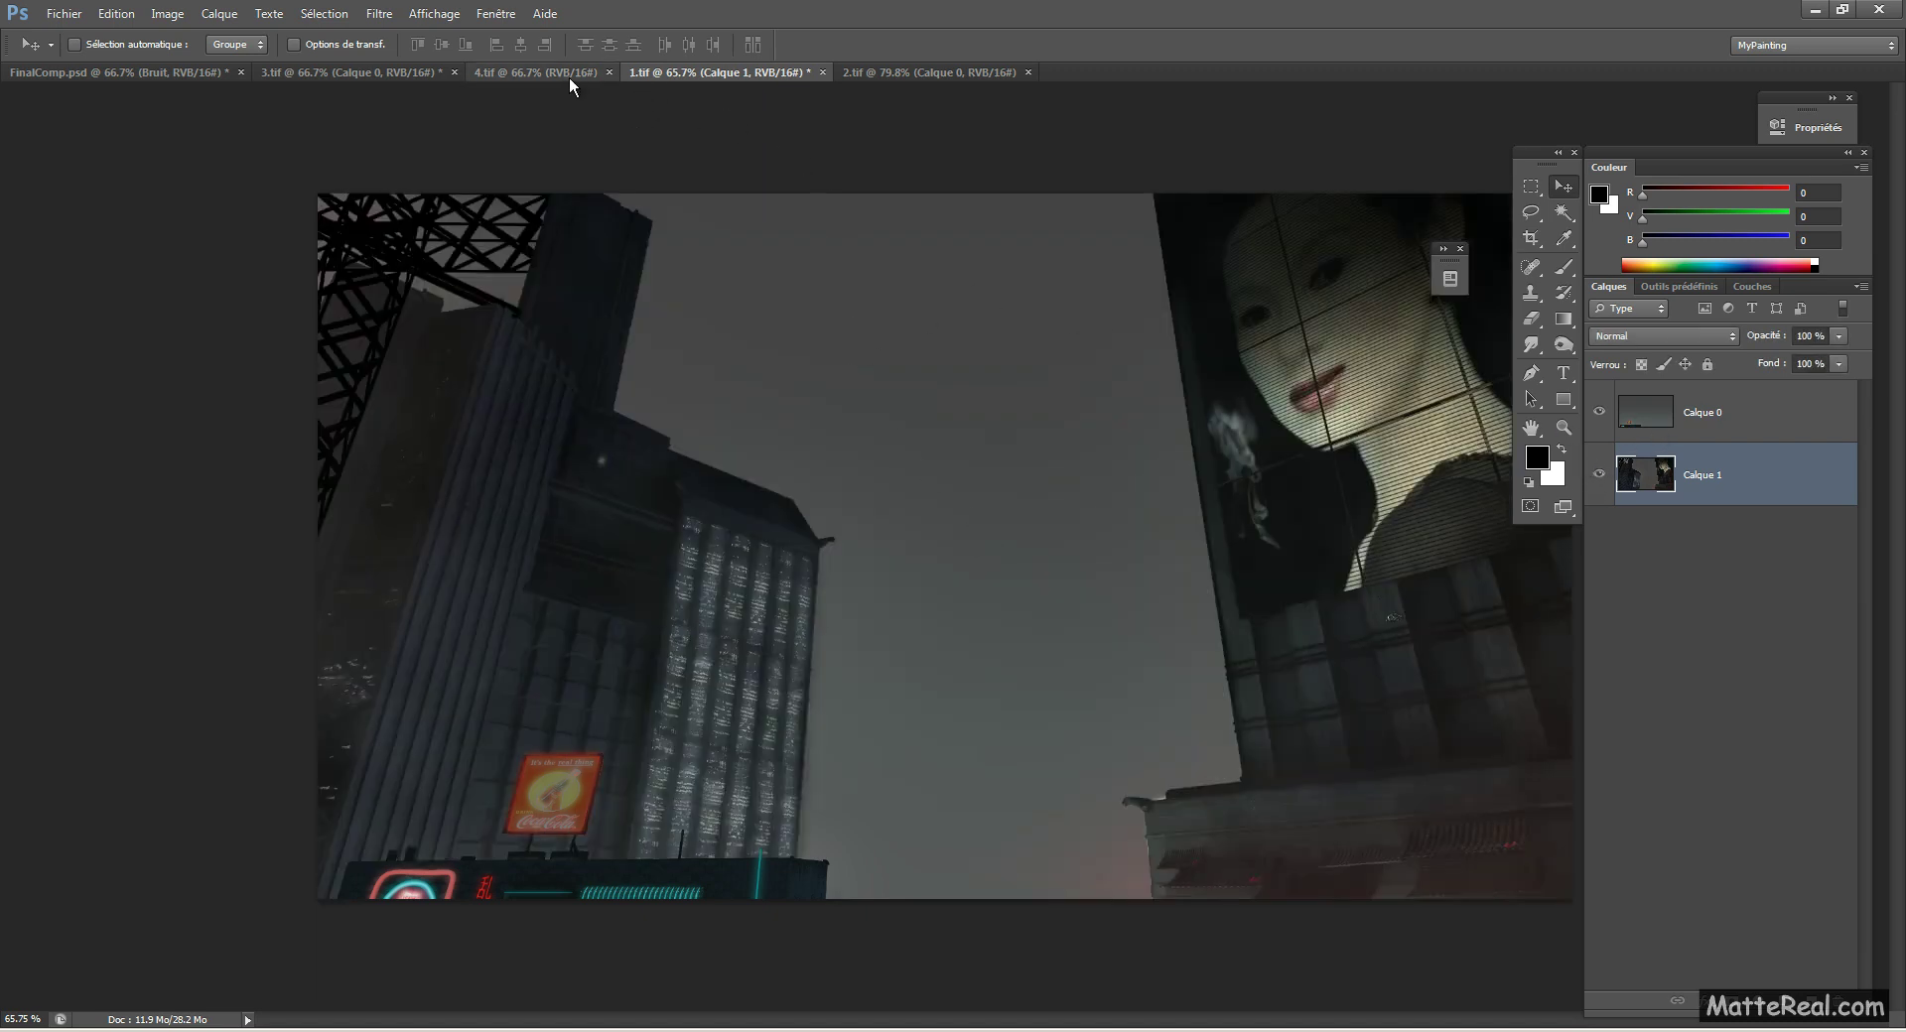
Step: Copy the entire tower image from 3.tif into 1.tif and place it below Calque 1
click(407, 72)
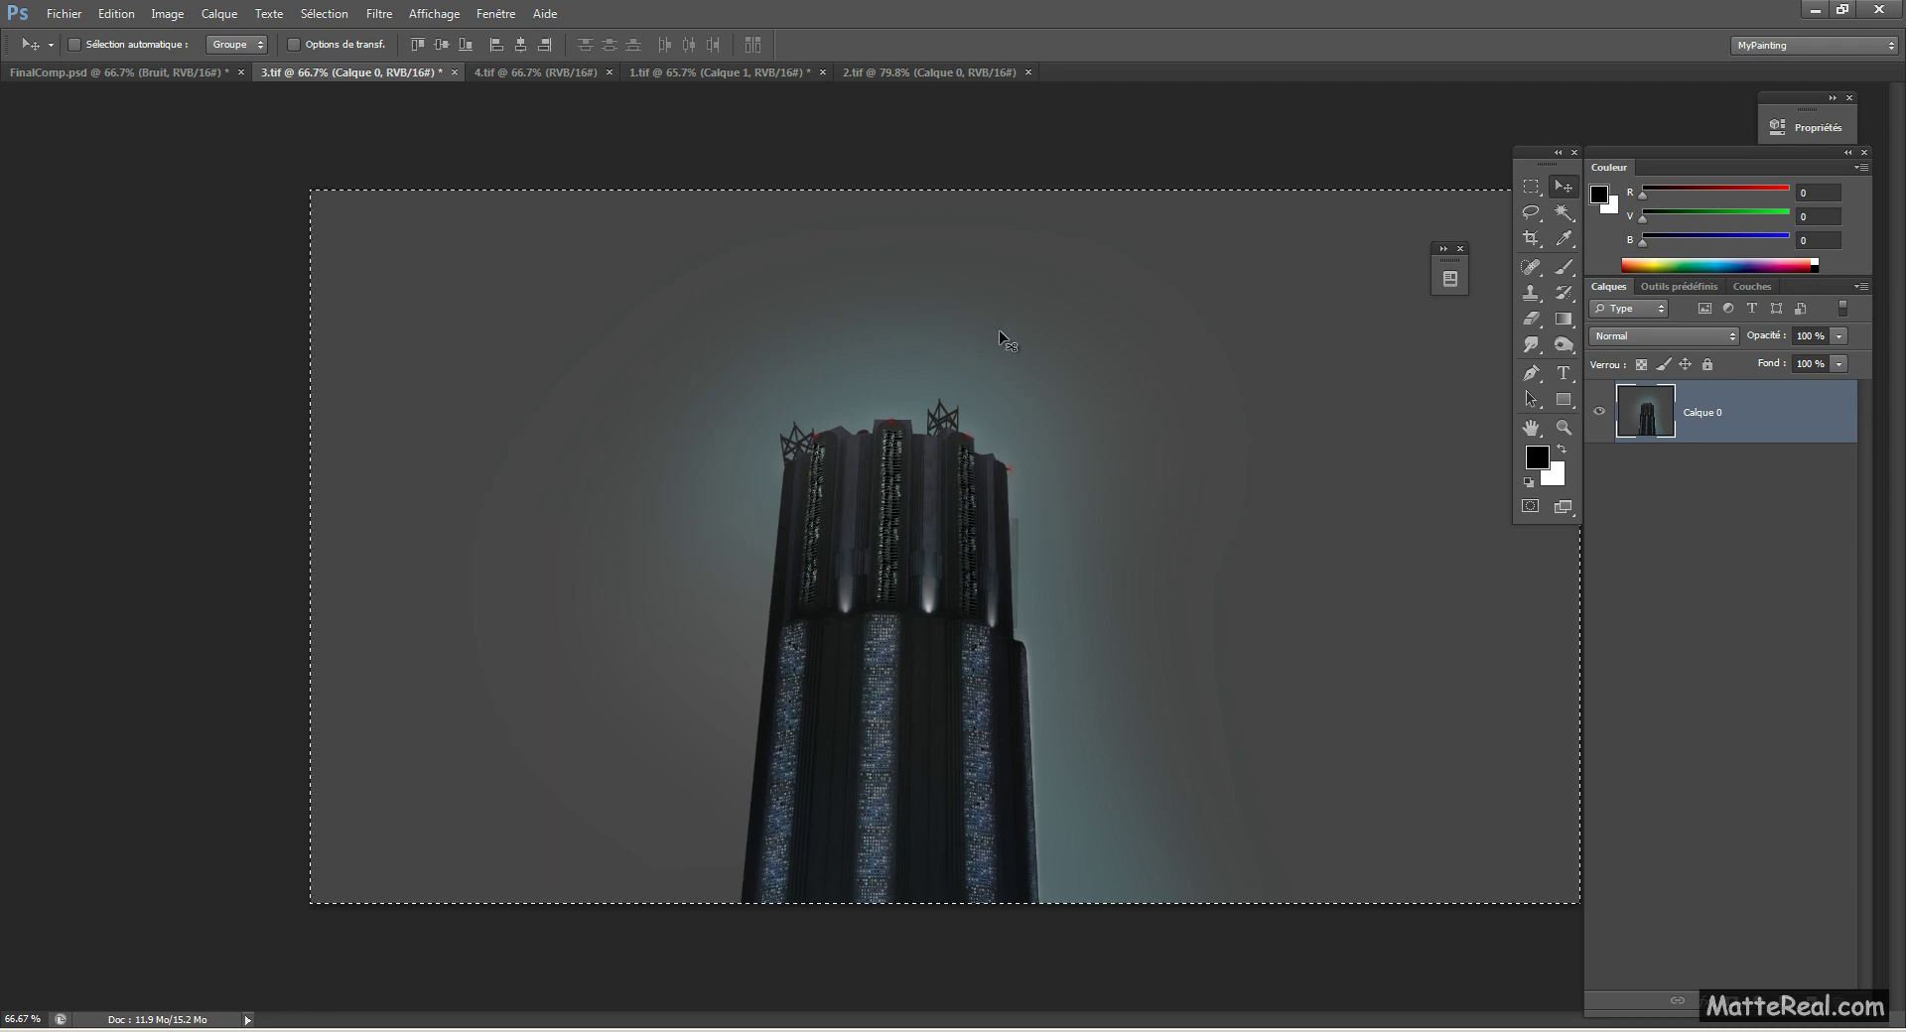
key(ctrl+shift+Tab)
key(ctrl+shift+Tab)
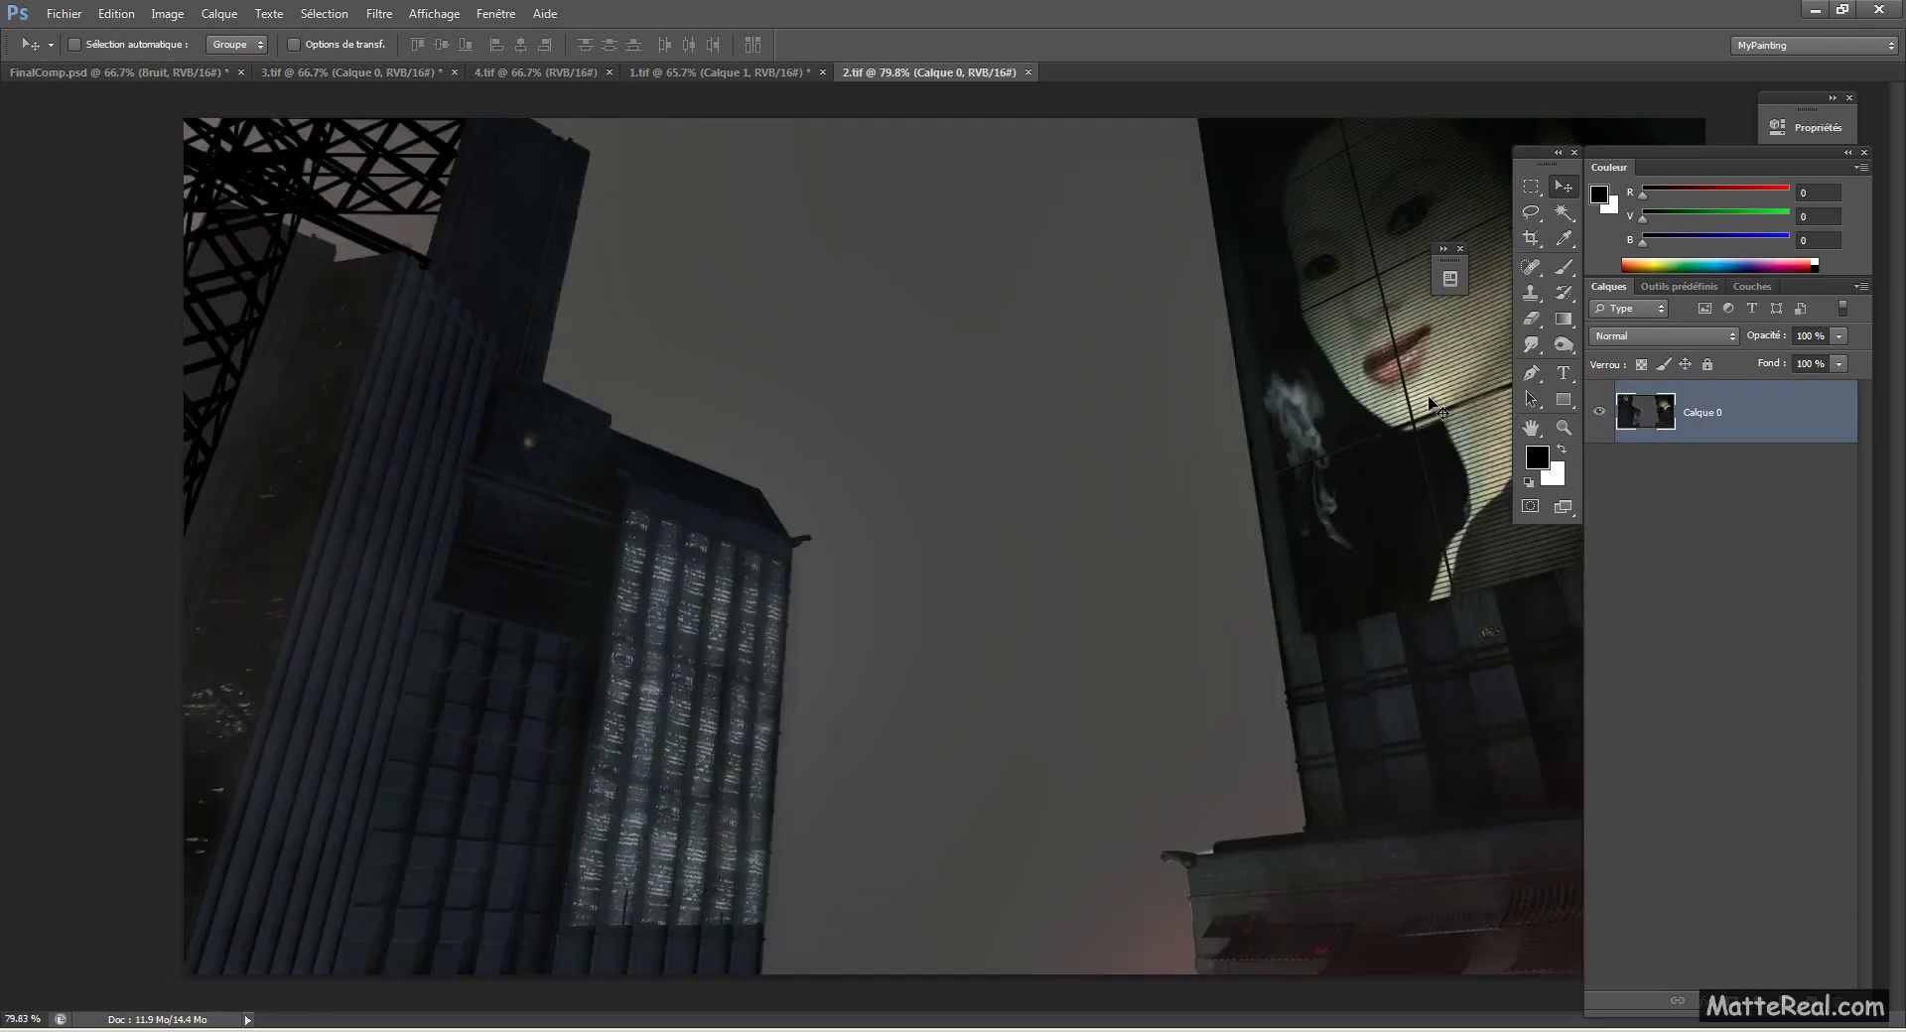
click(720, 73)
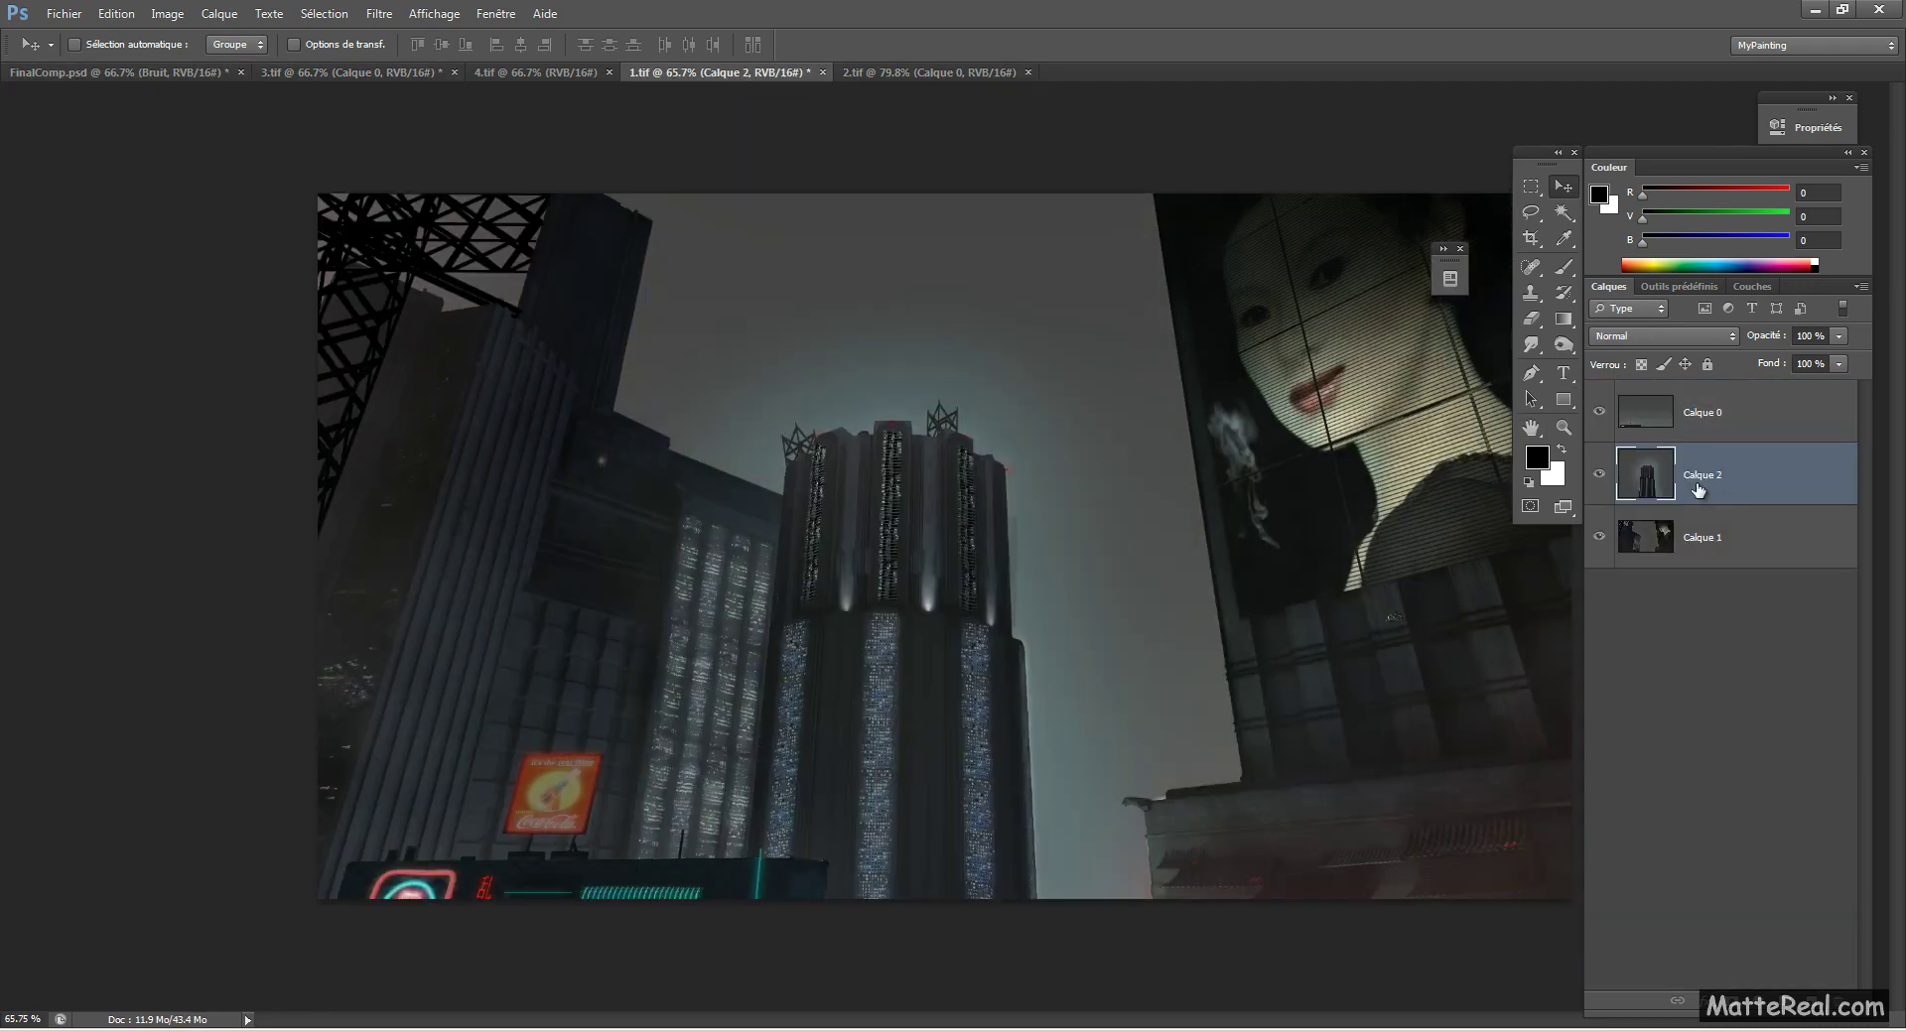
drag(1699, 495, 1752, 568)
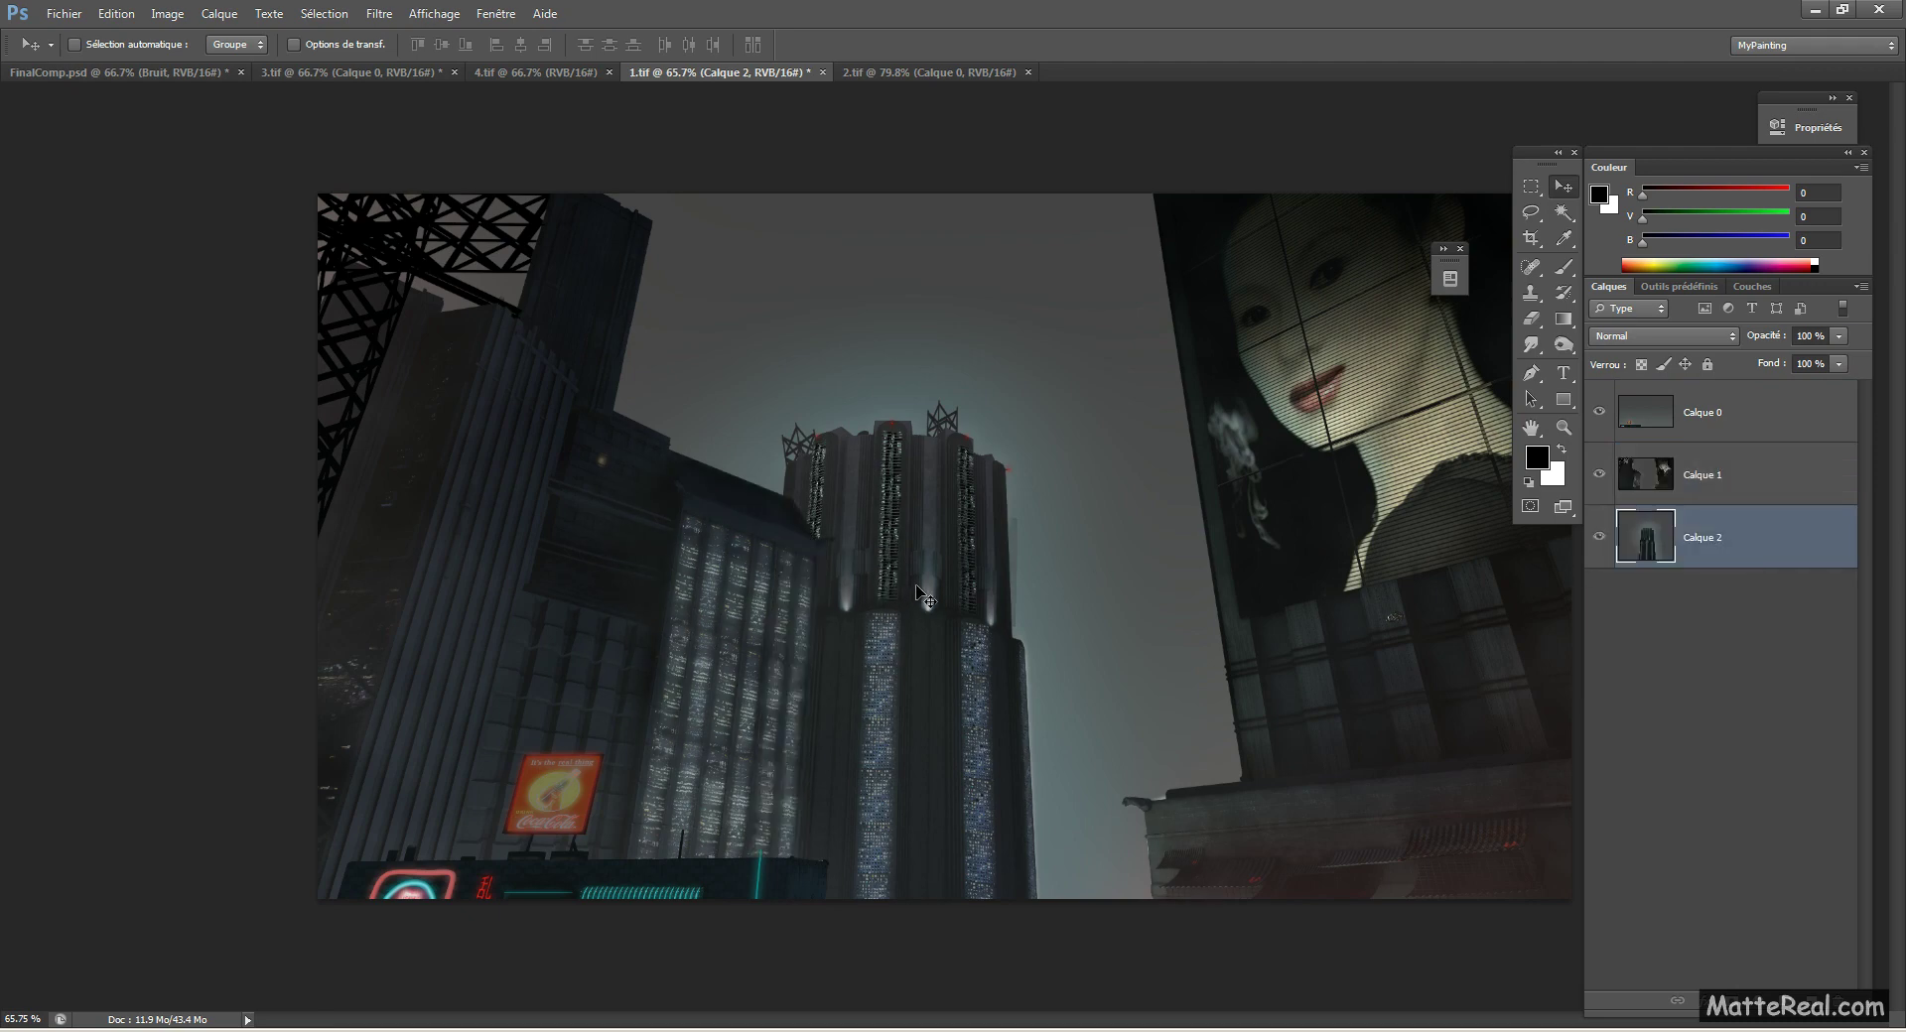
Step: Enlarge Calque 0, the closest layer with the advertising sign, about its centre in 1.tif
alt+scroll(1012, 579, down, 1)
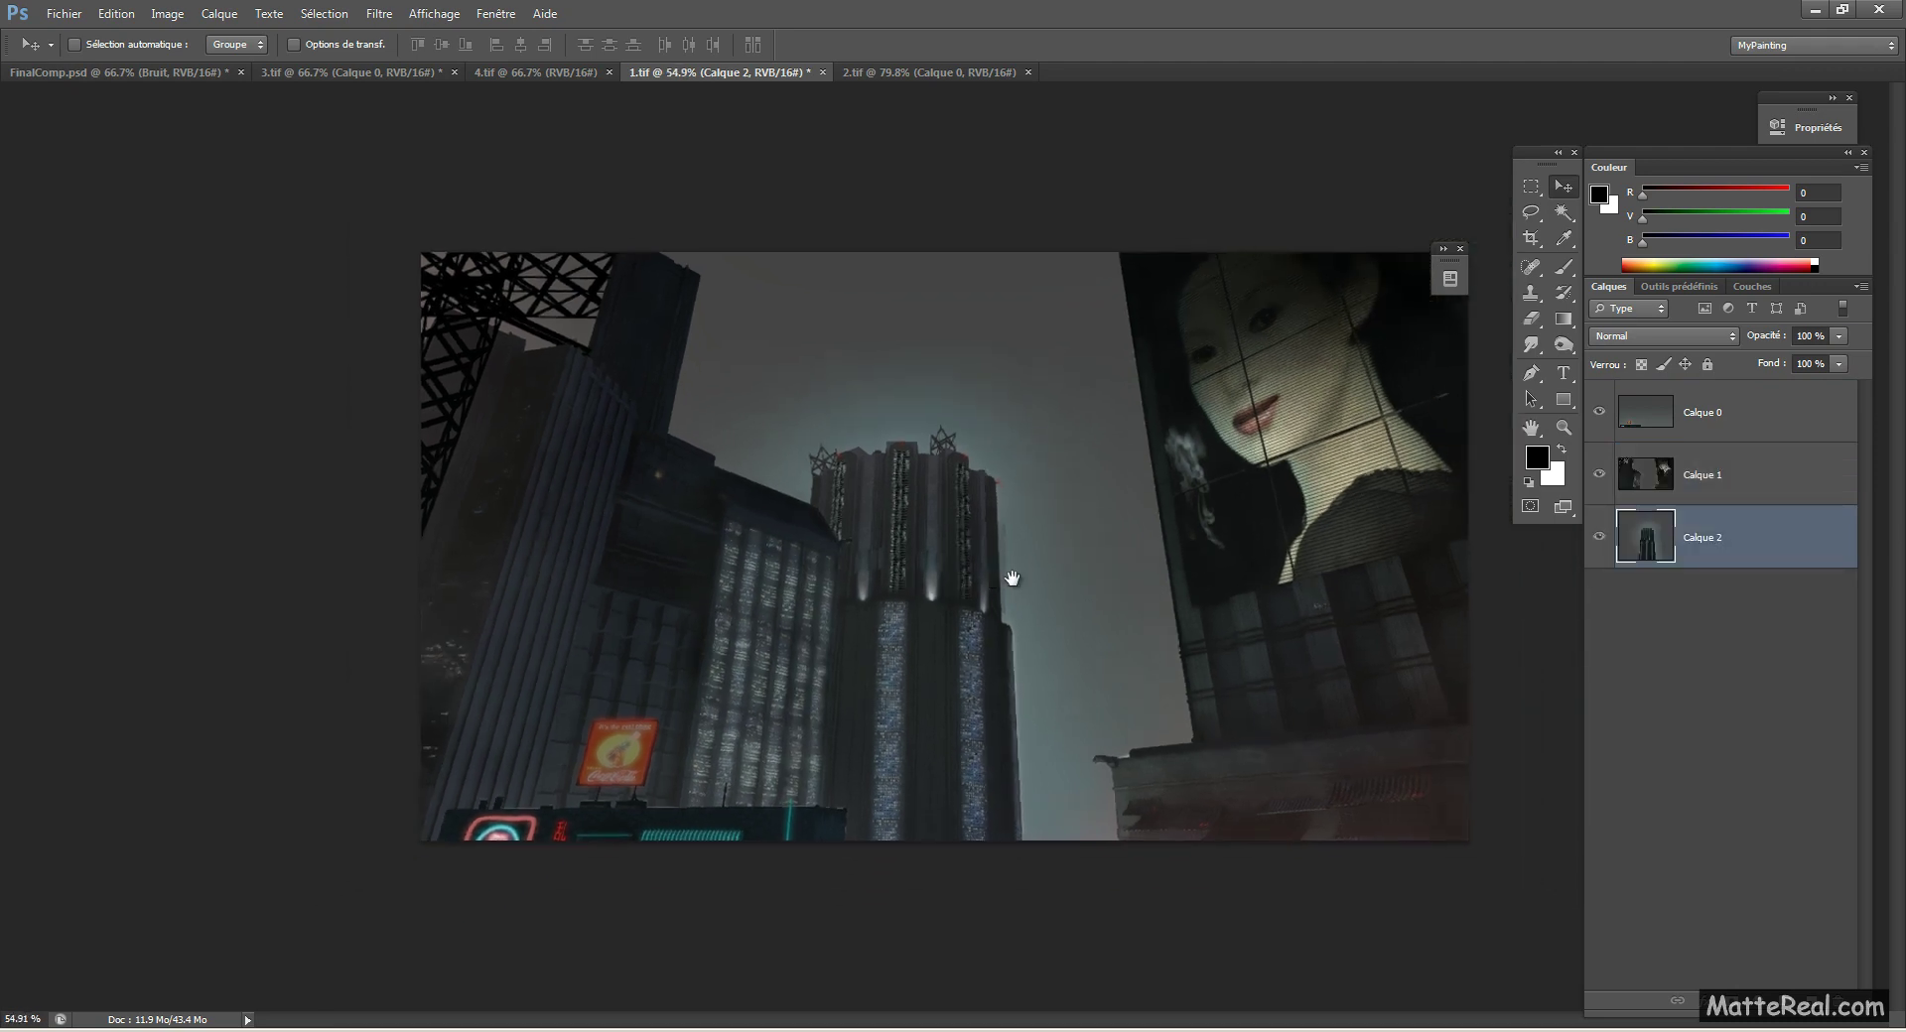
click(1707, 414)
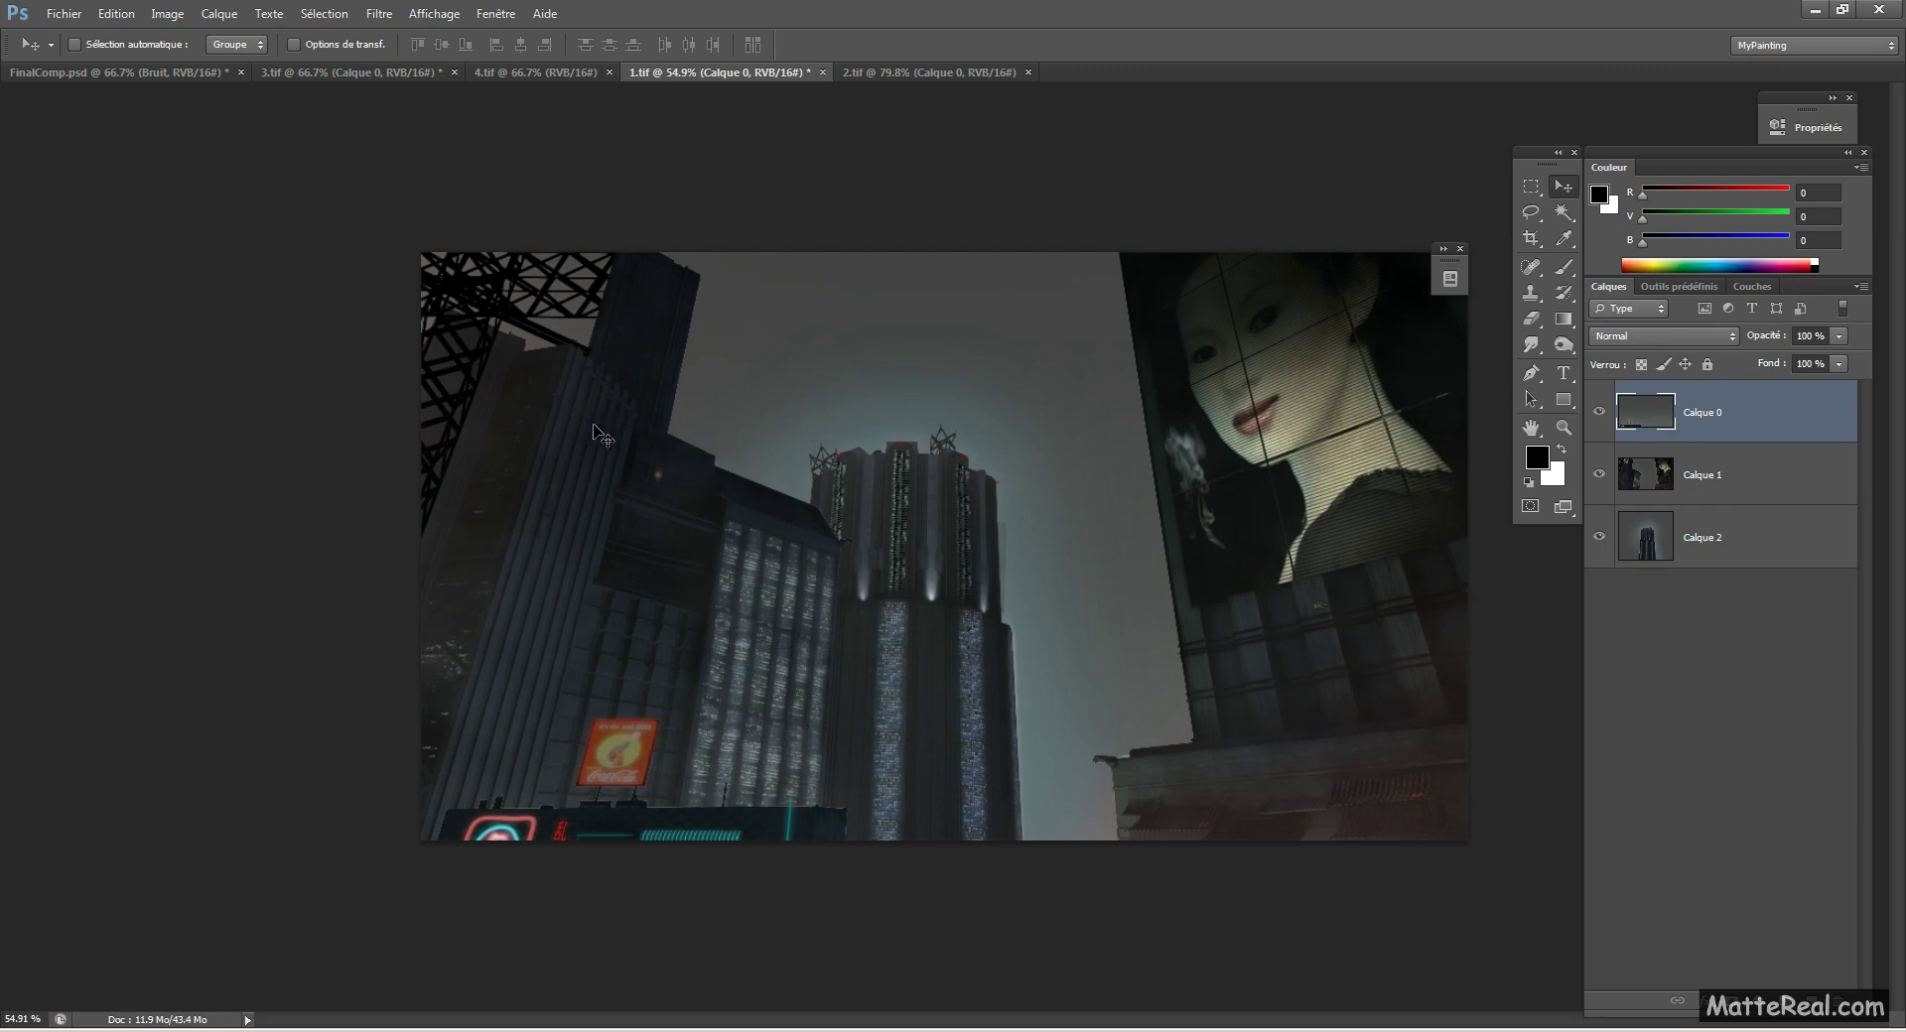
scroll(732, 739, up, 3)
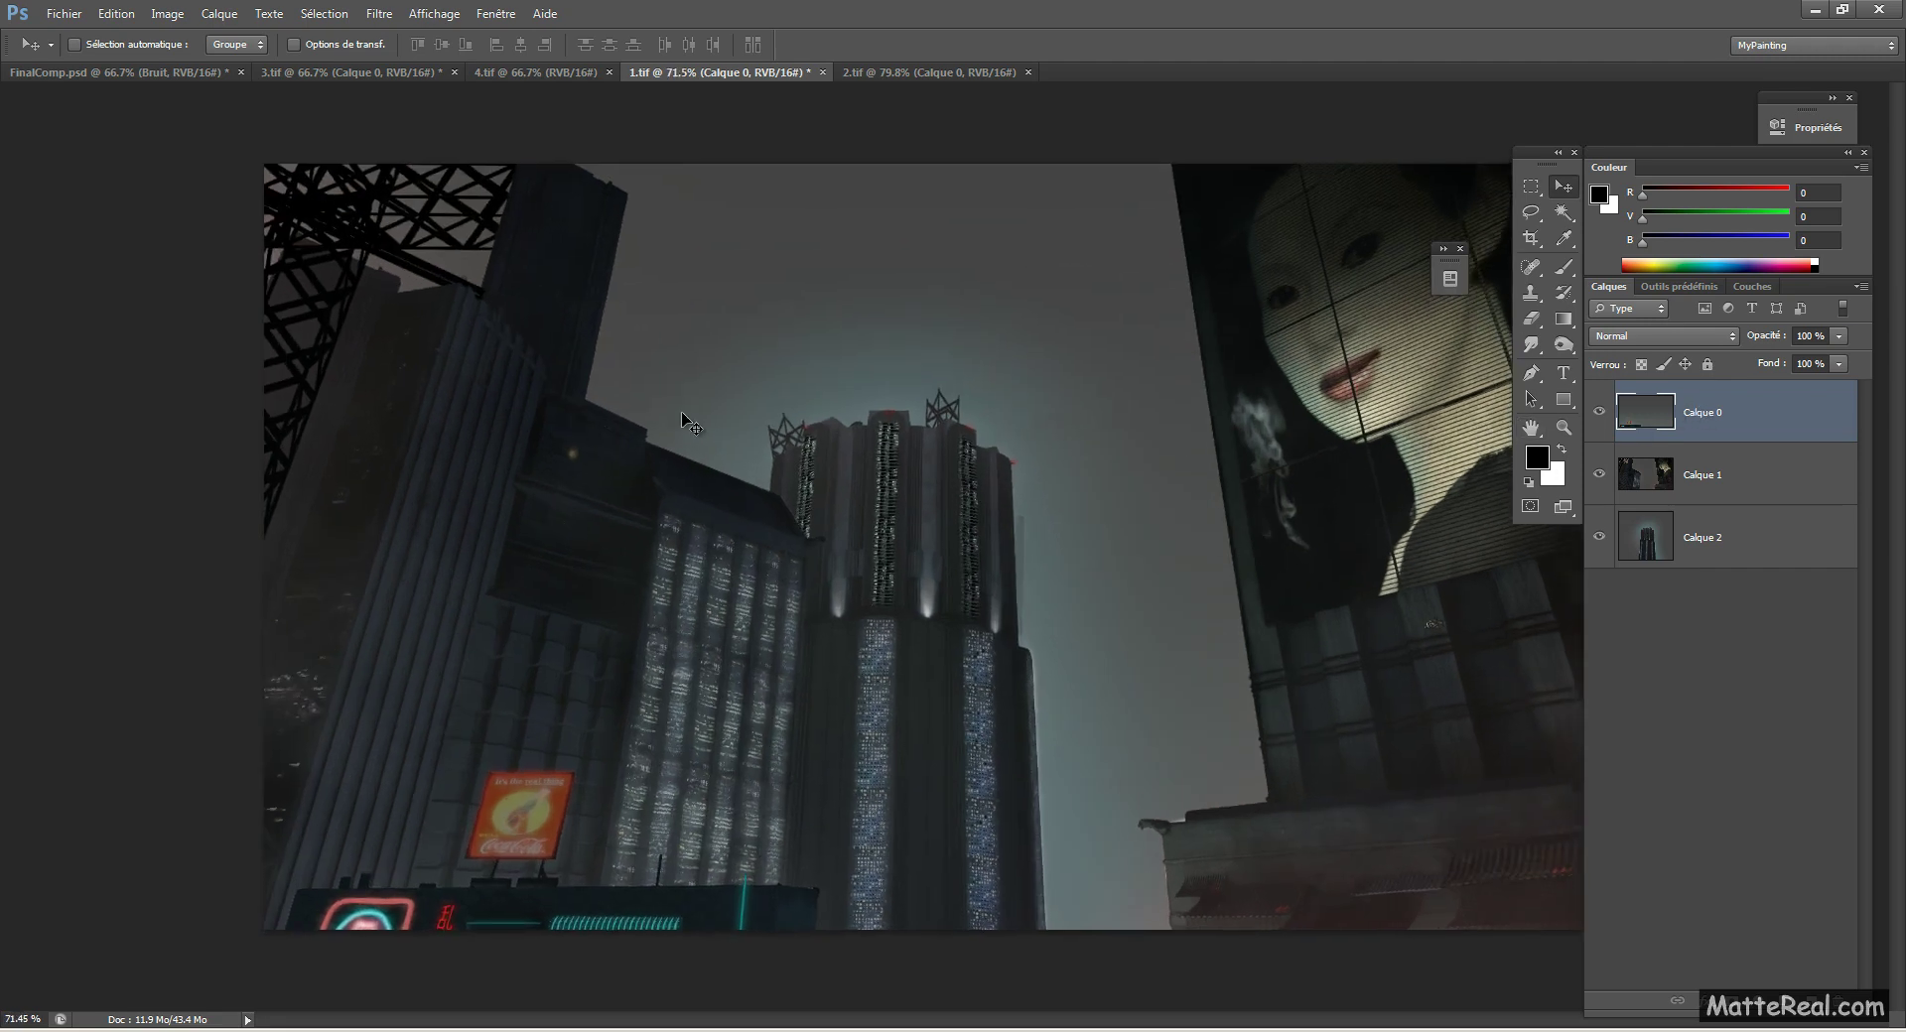
key(ctrl+t)
scroll(670, 437, down, 5)
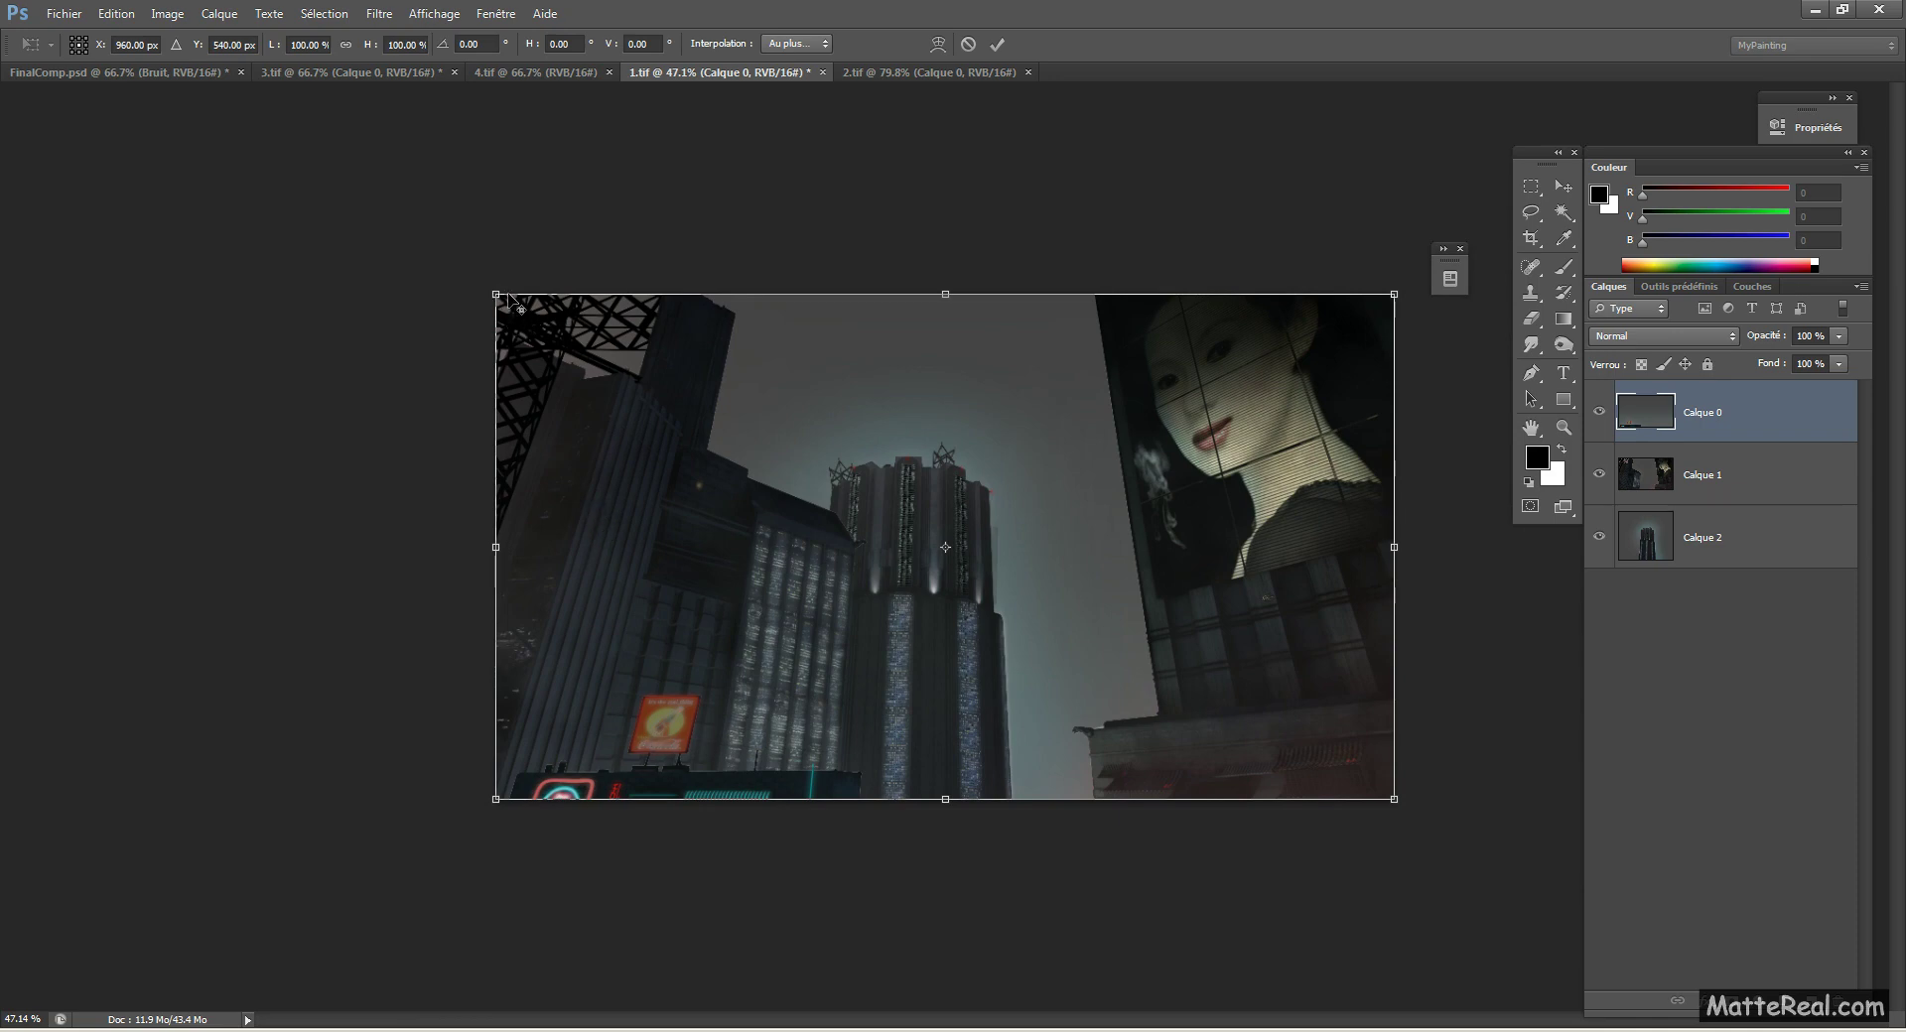
alt+drag(495, 294, 338, 207)
key(Return)
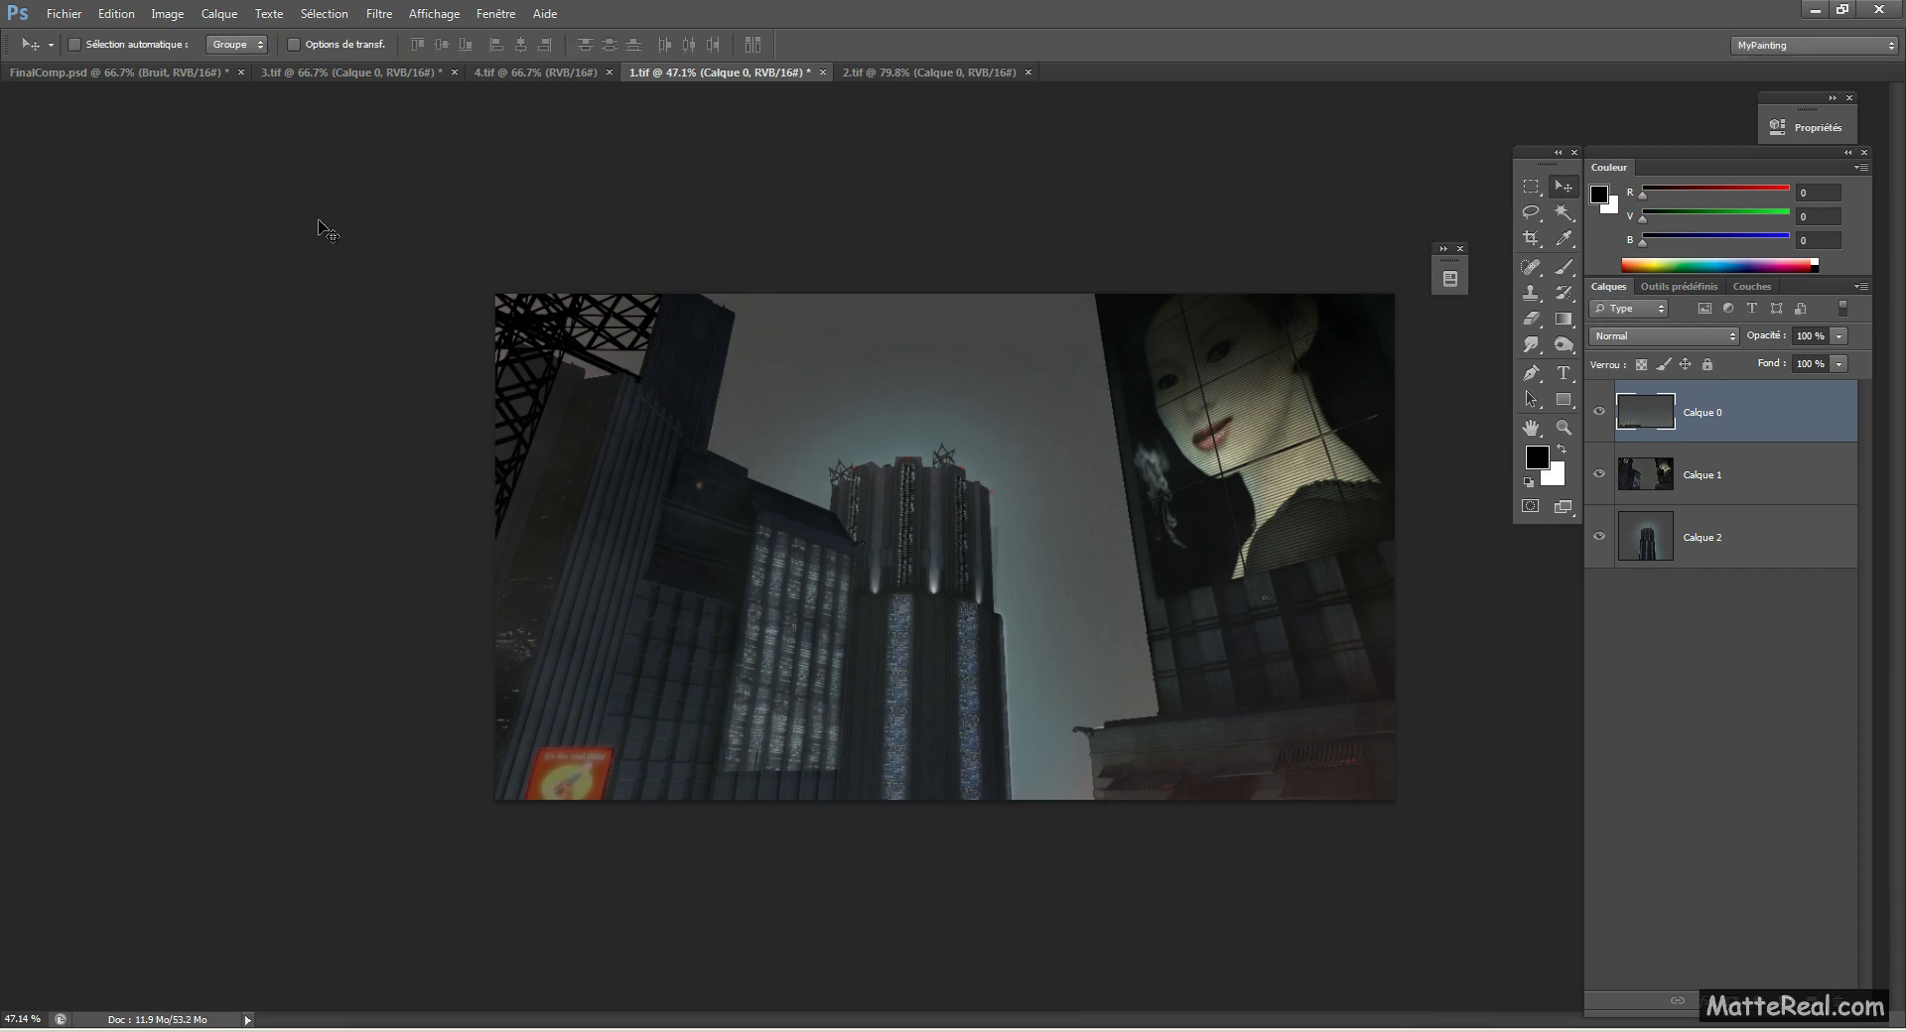
Step: Enlarge Calque 1, the foreground buildings, proportionally about its centre by a smaller amount than Calque 0
click(1770, 481)
ctrl+click(885, 556)
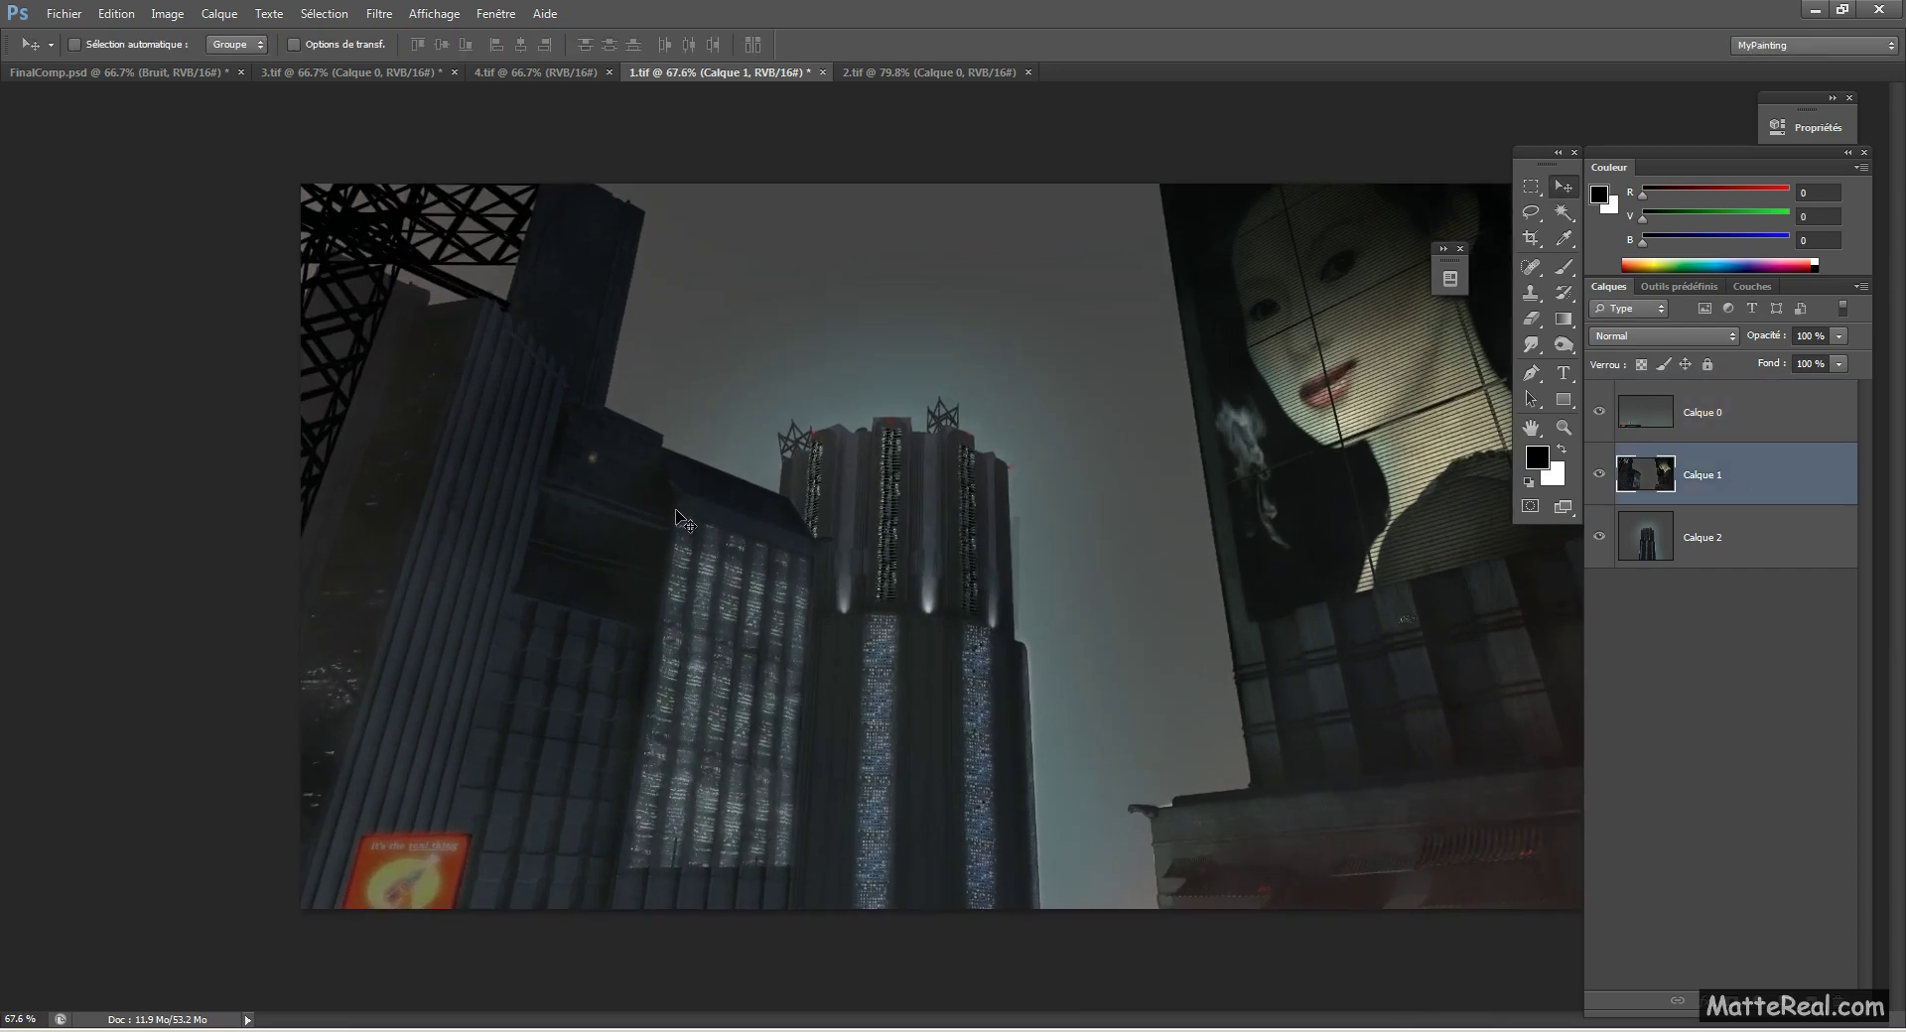
key(ctrl+t)
key(ctrl+minus)
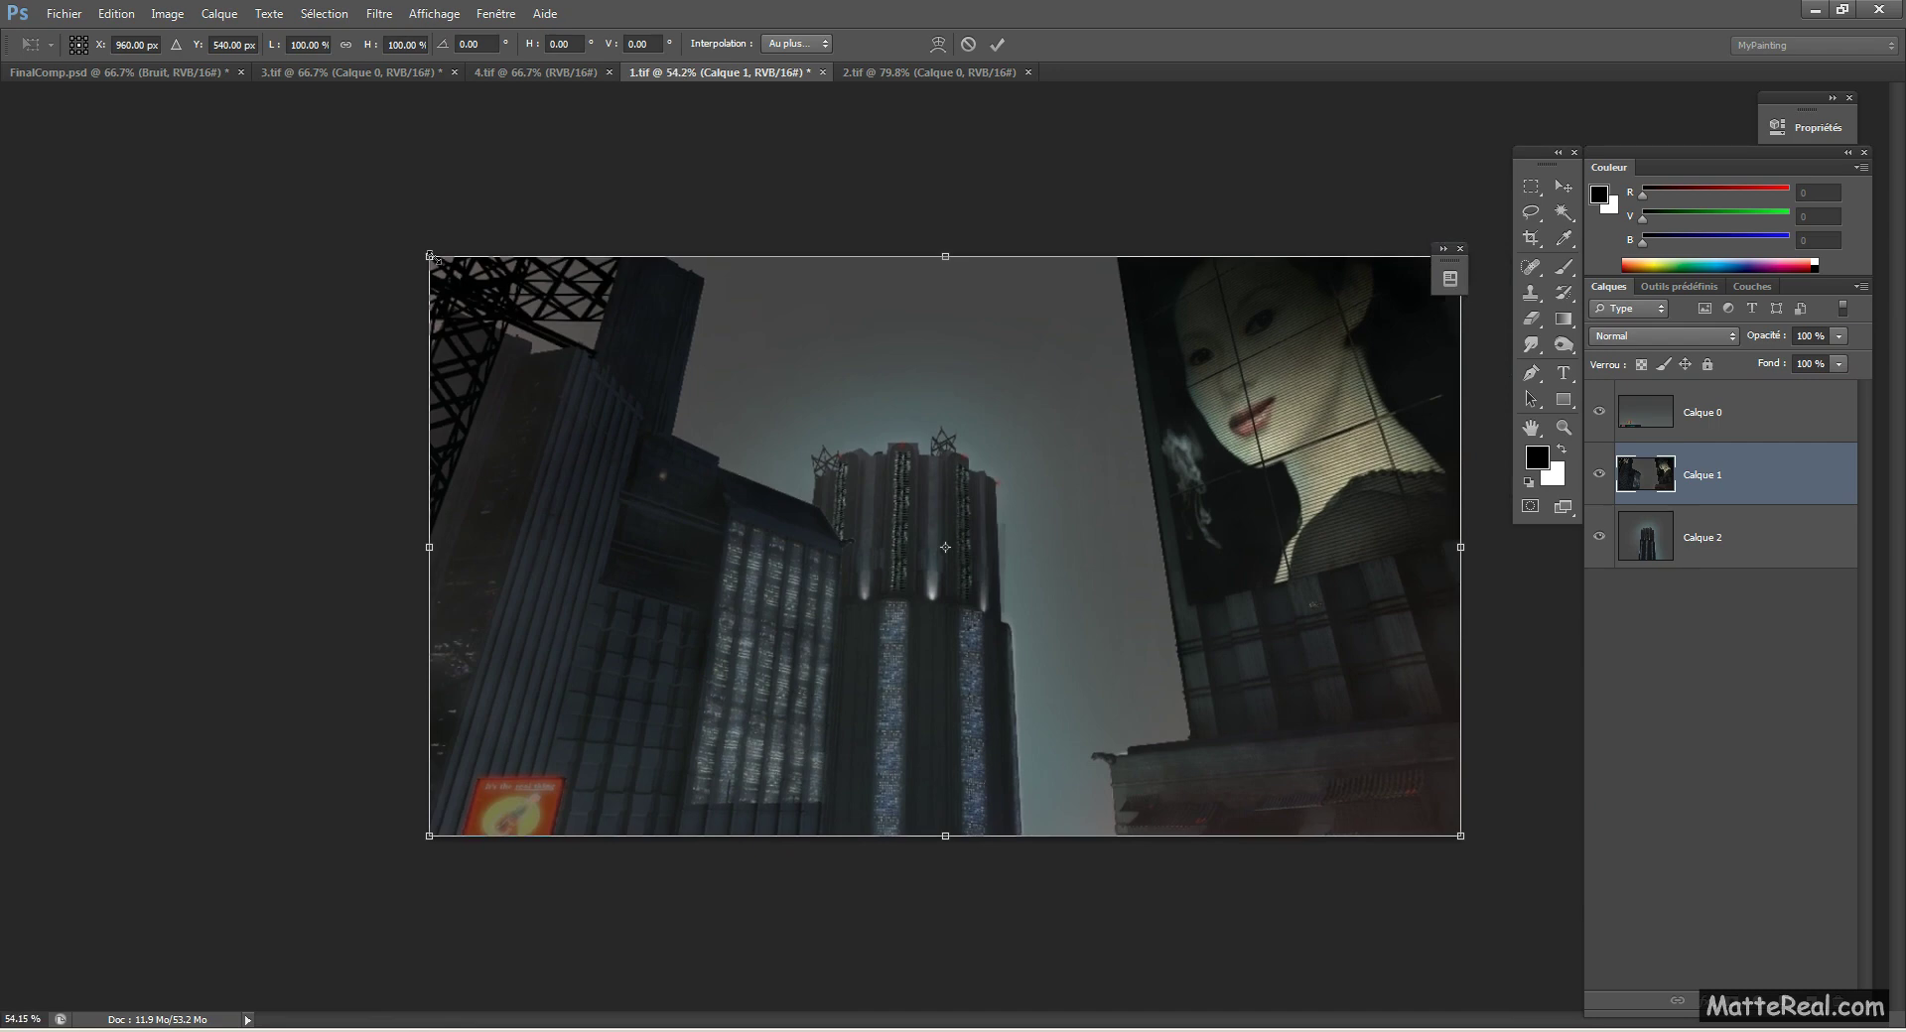
alt+shift+drag(428, 255, 361, 217)
key(Return)
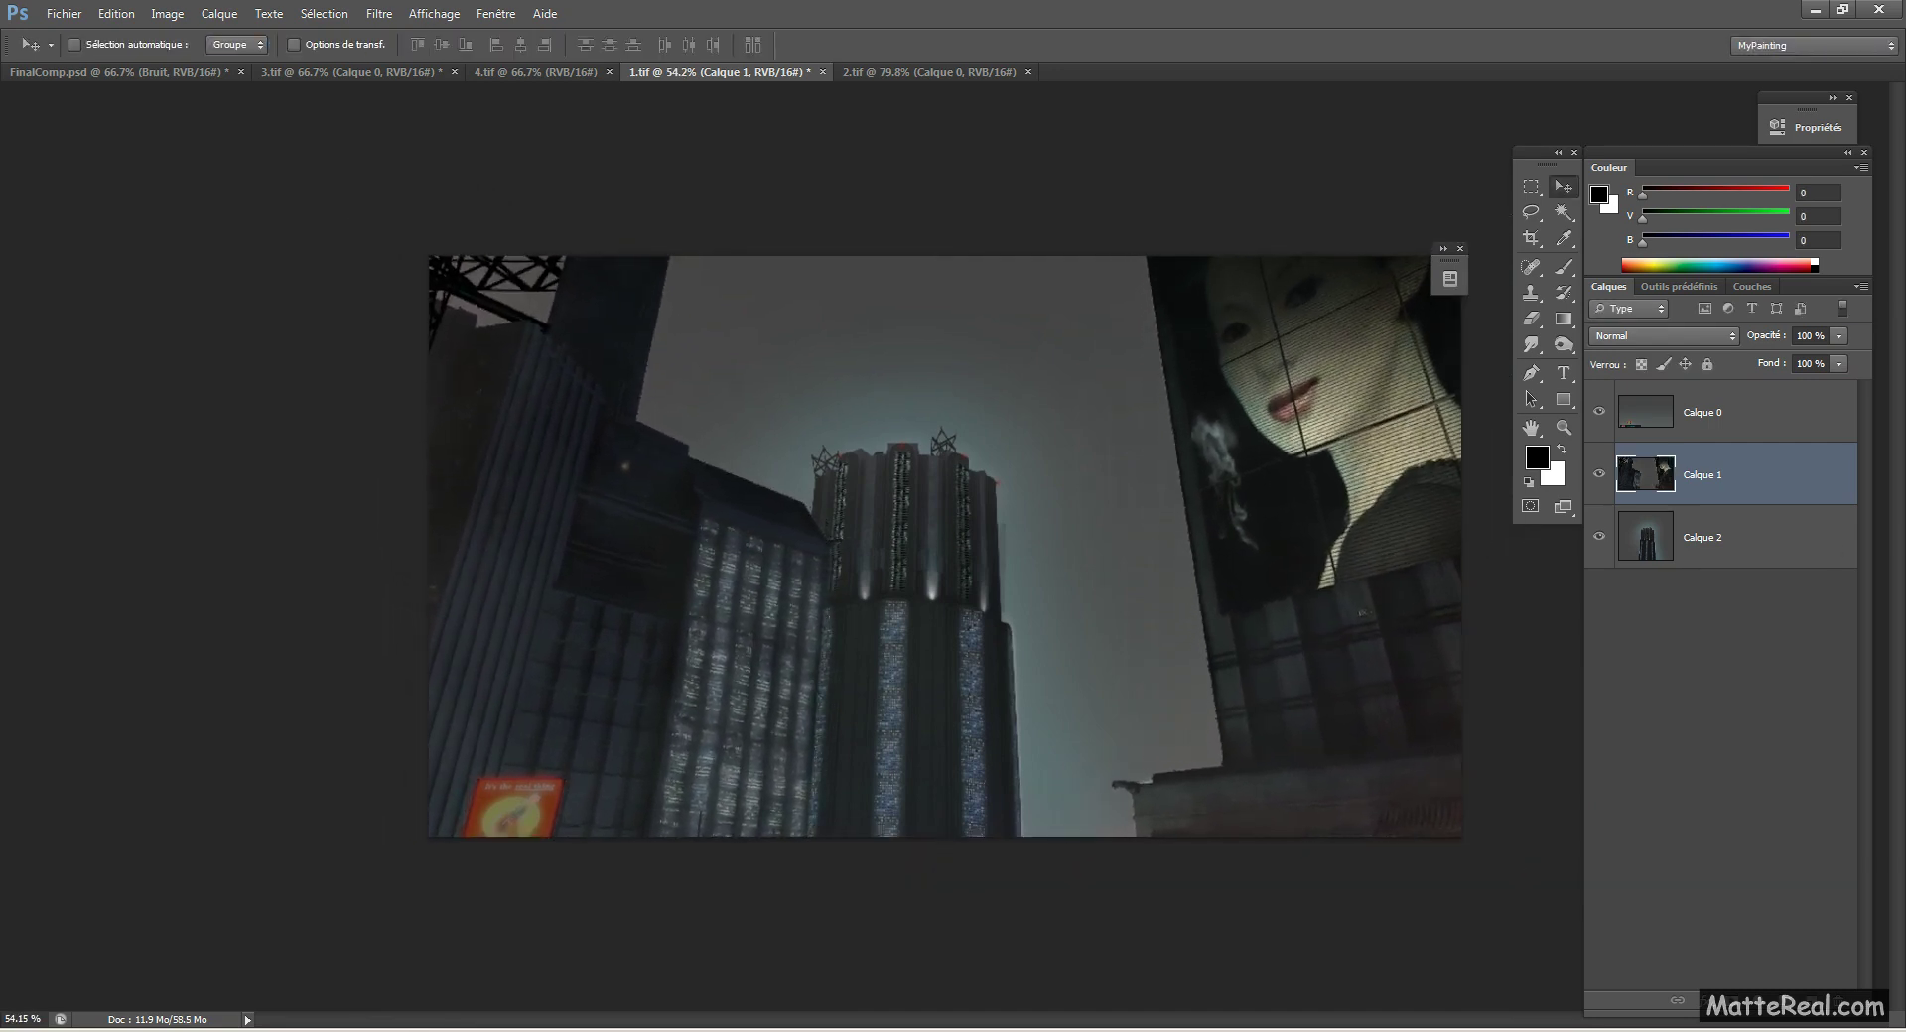
Step: Enlarge the tower layer Calque 2 very slightly and proportionally about its centre
click(1783, 537)
key(ctrl+t)
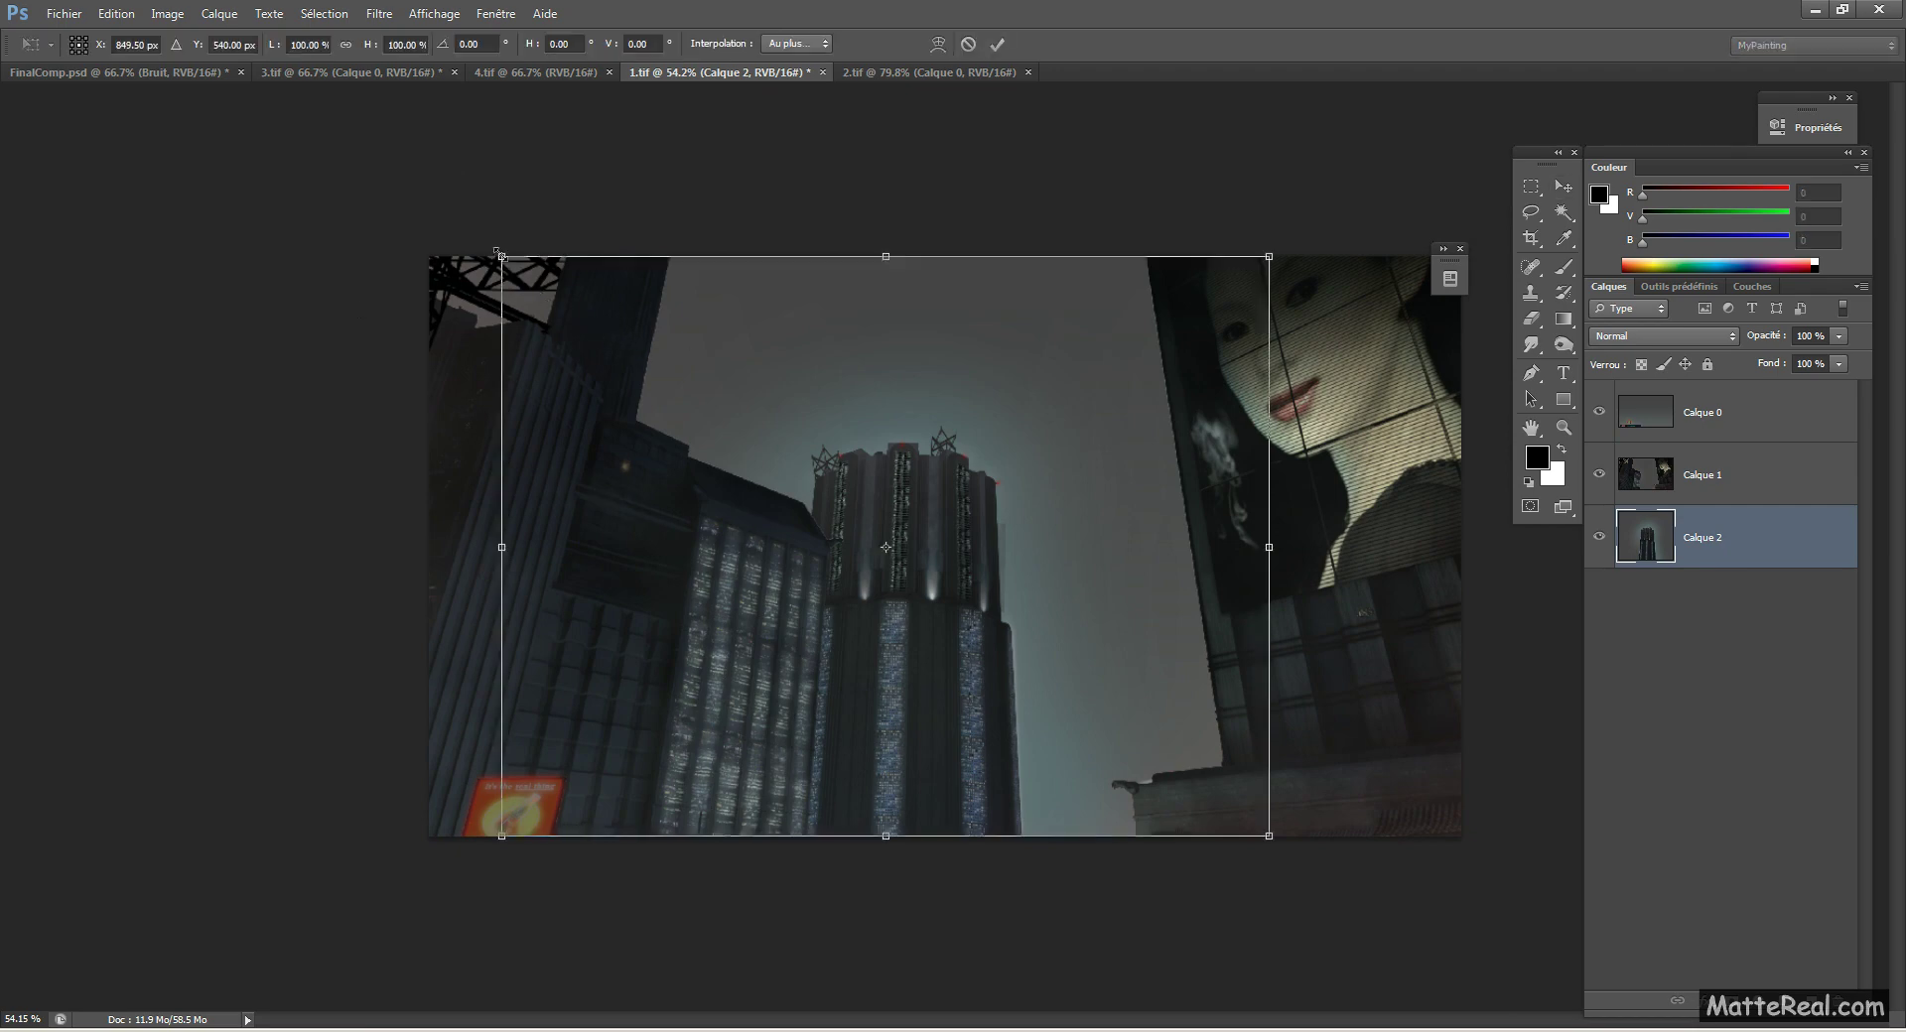
alt+shift+drag(493, 250, 462, 239)
key(Return)
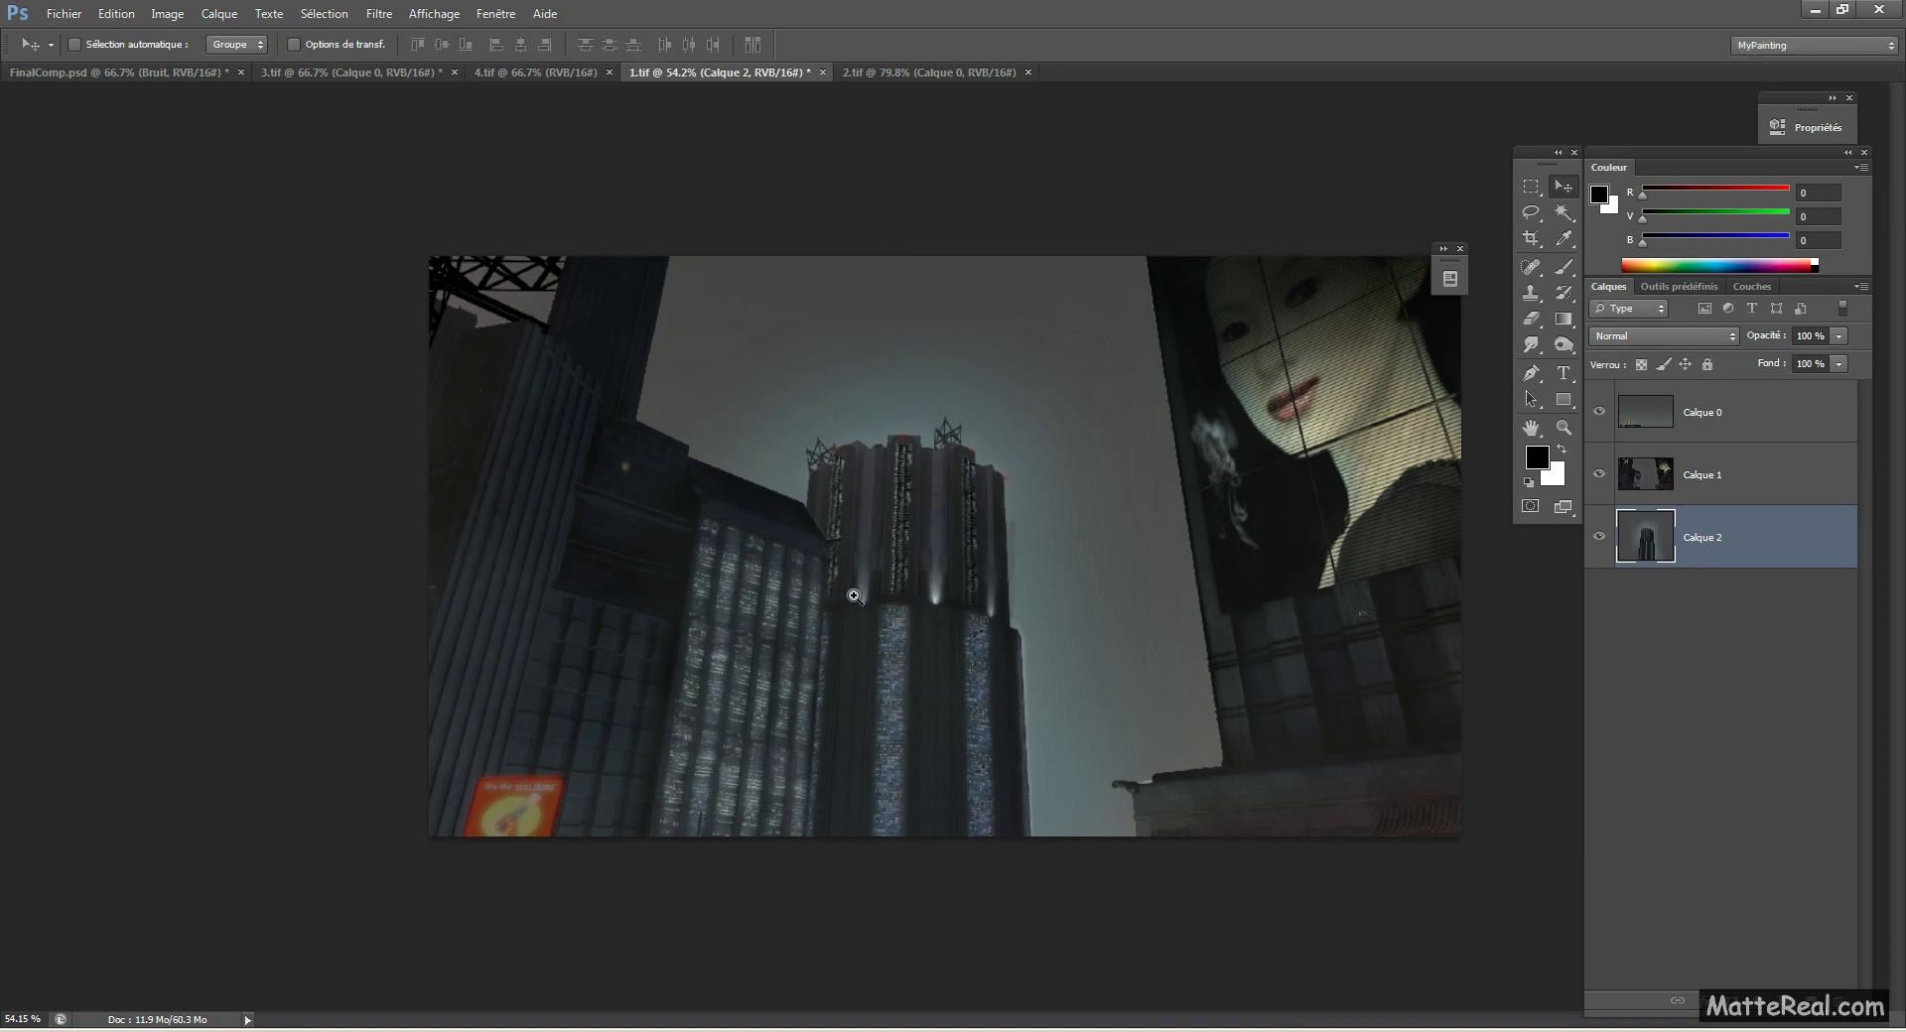
Step: Shift the foreground buildings on Calque 1 against the tower layer to imitate parallax
ctrl+drag(854, 595, 863, 616)
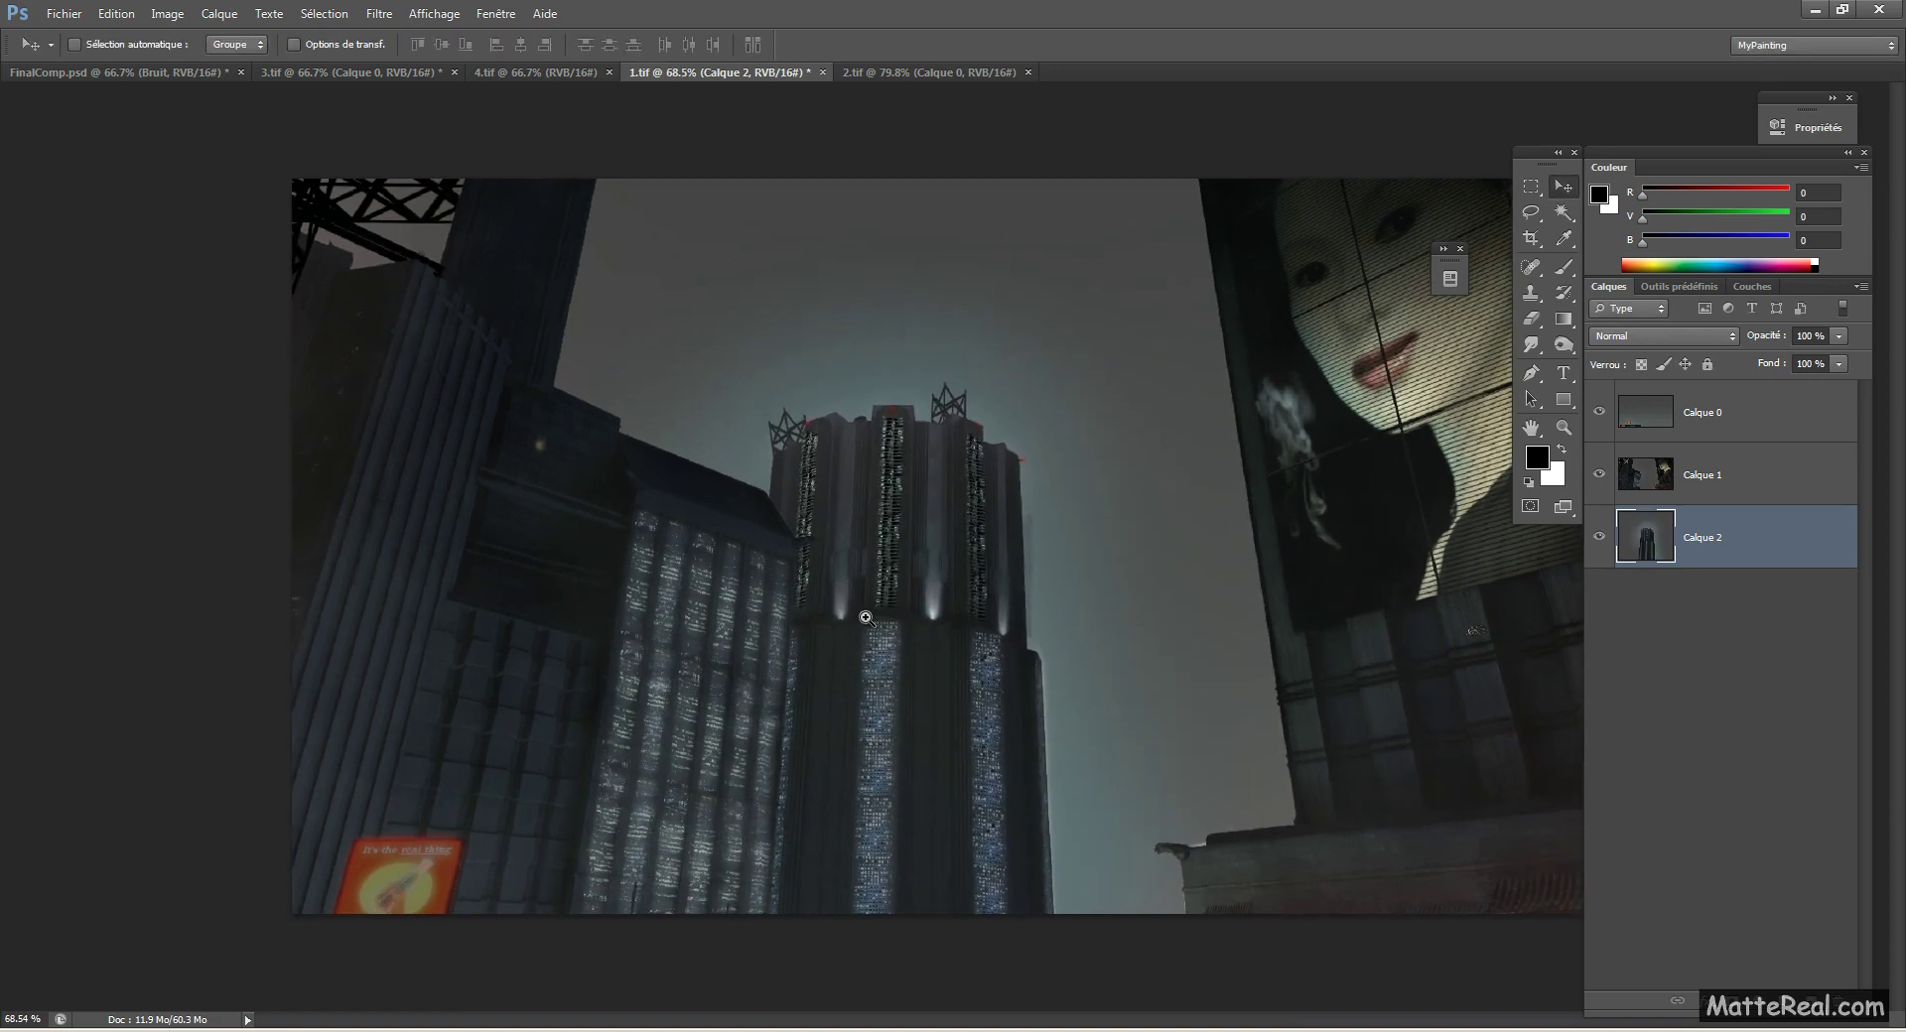
click(1610, 459)
drag(692, 455, 744, 629)
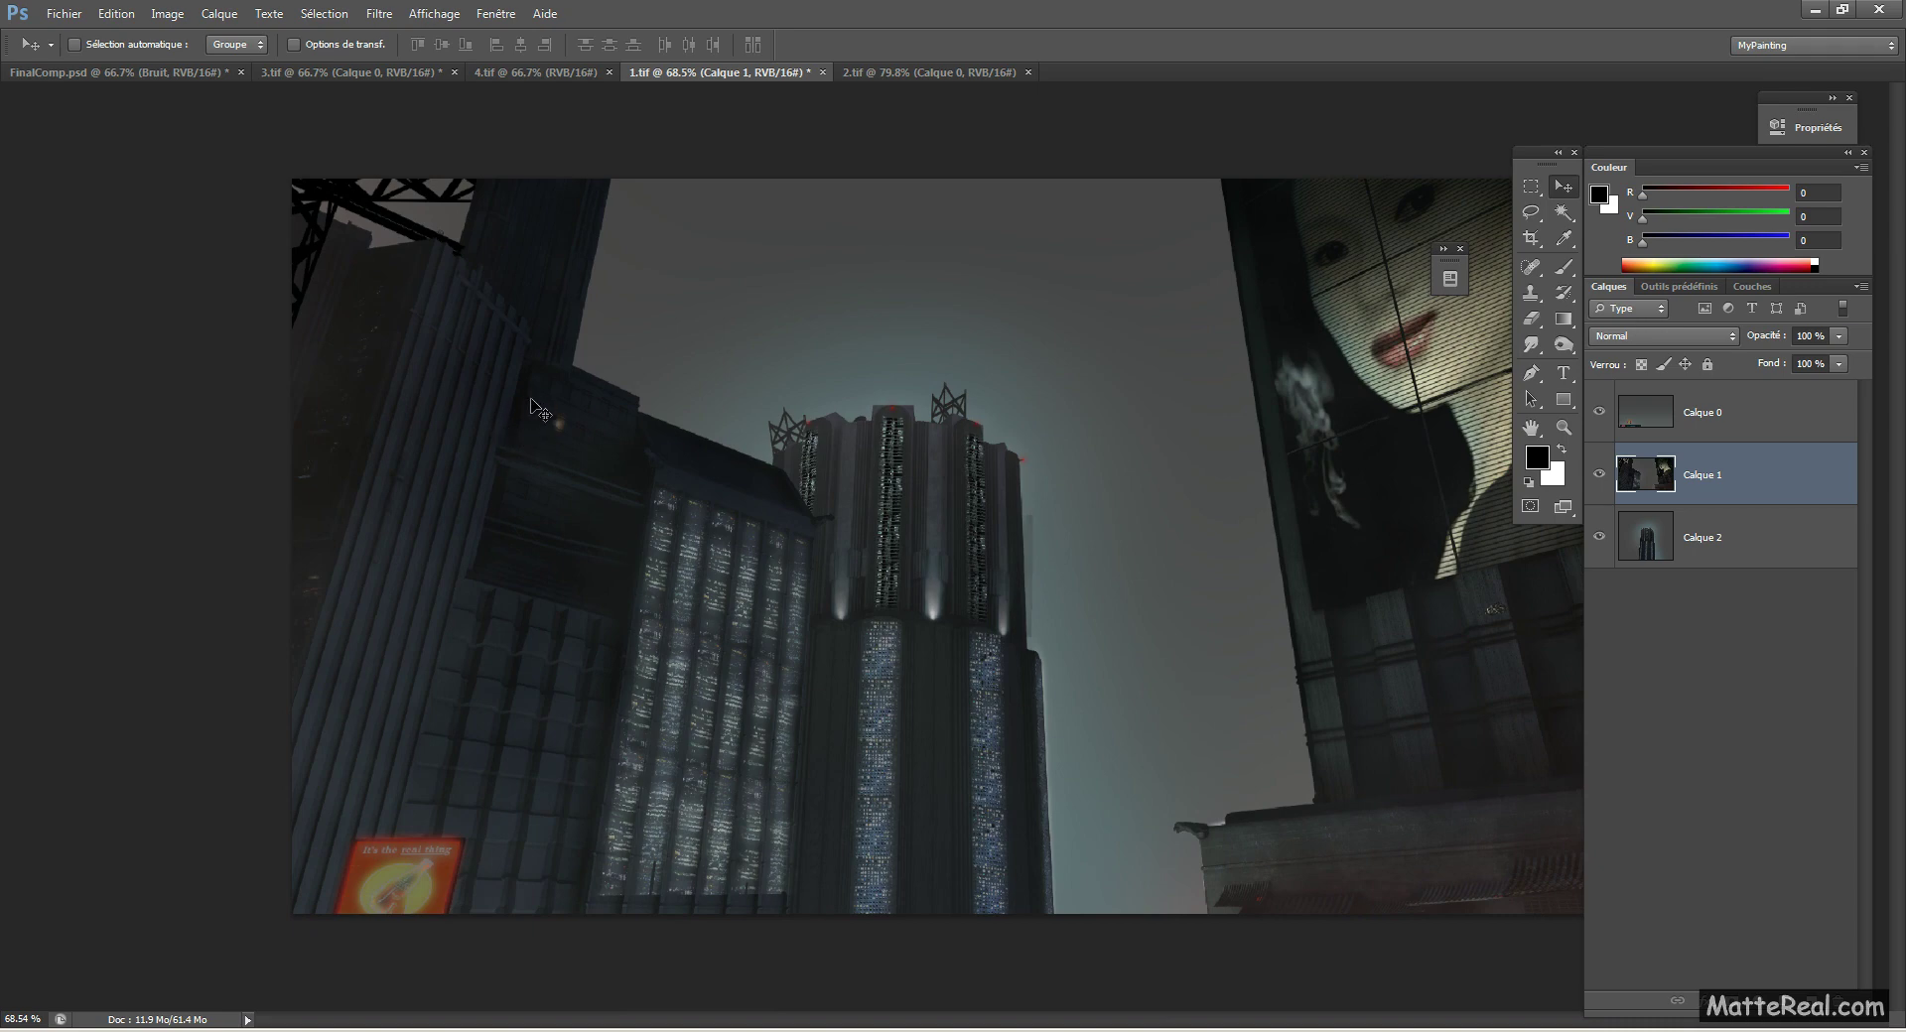
drag(585, 456, 583, 497)
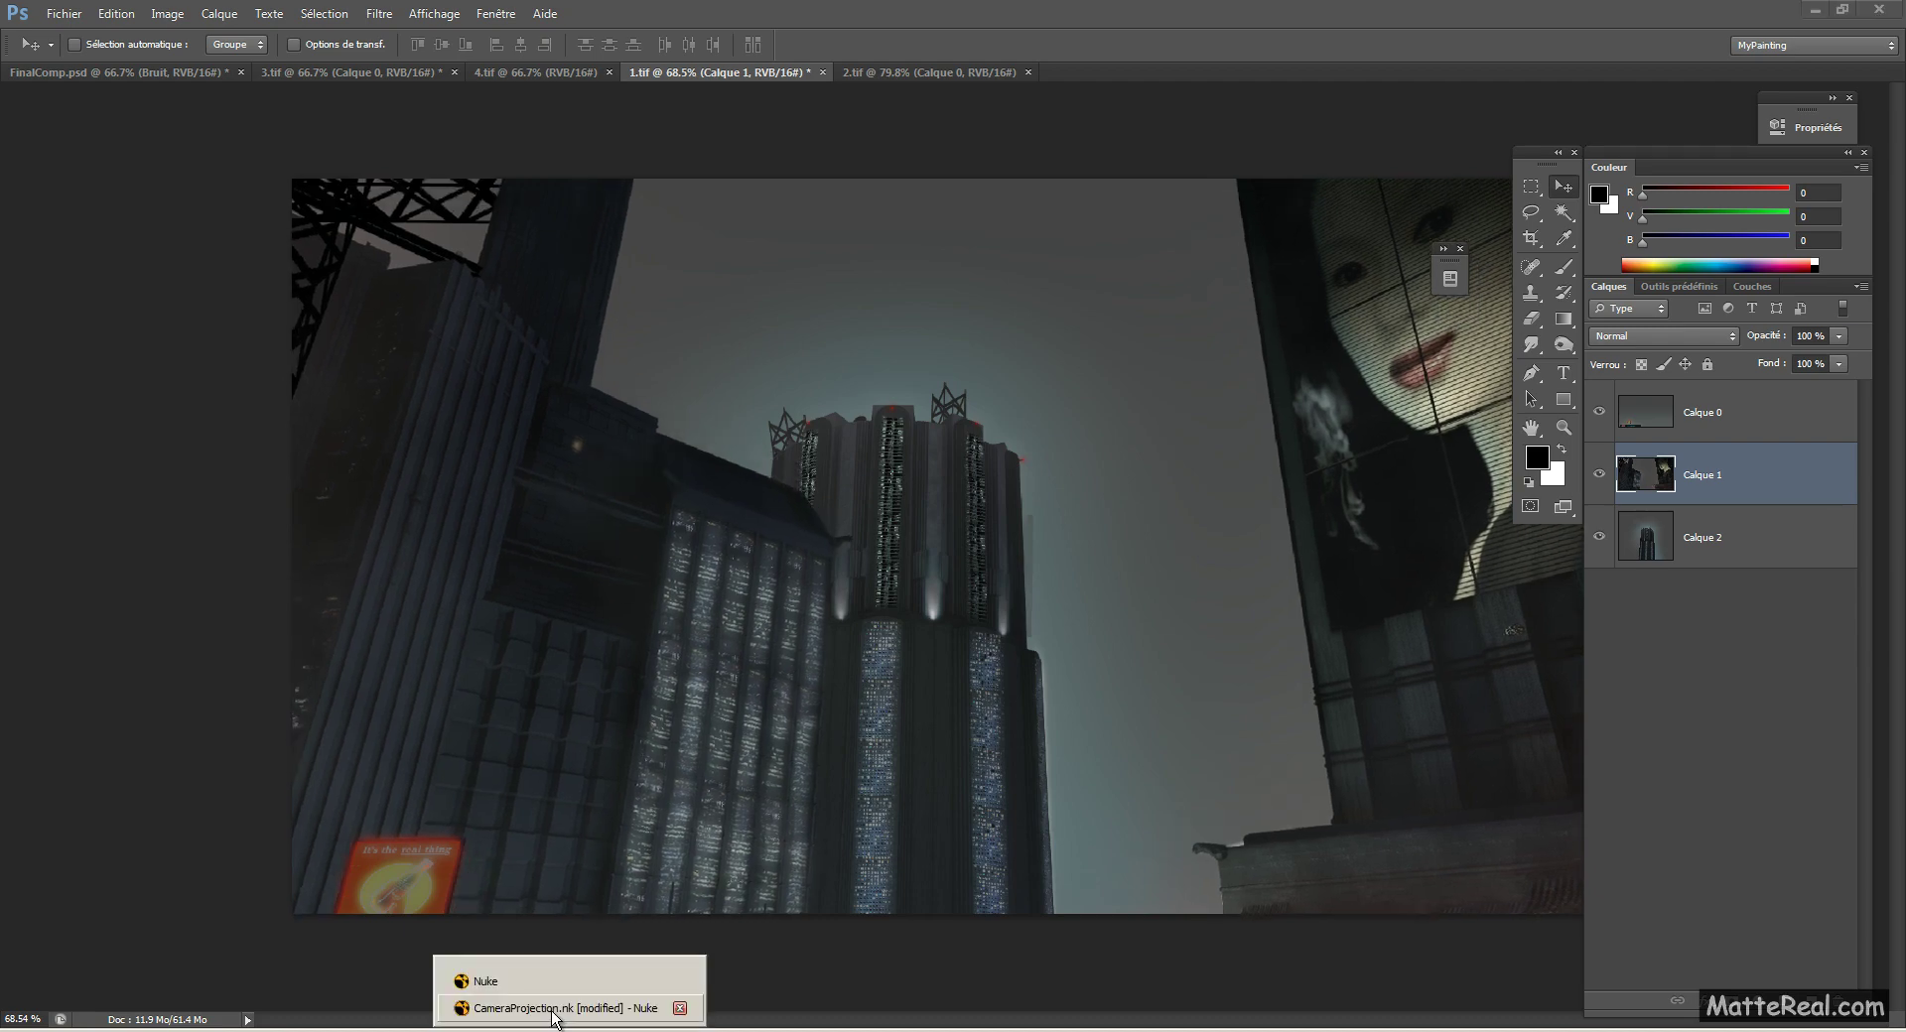
Step: Switch to the Nuke project CameraProjection.nk and scrub the timeline back to frame 1 in the shotCam view
click(596, 983)
ctrl+drag(698, 612, 895, 273)
click(1042, 79)
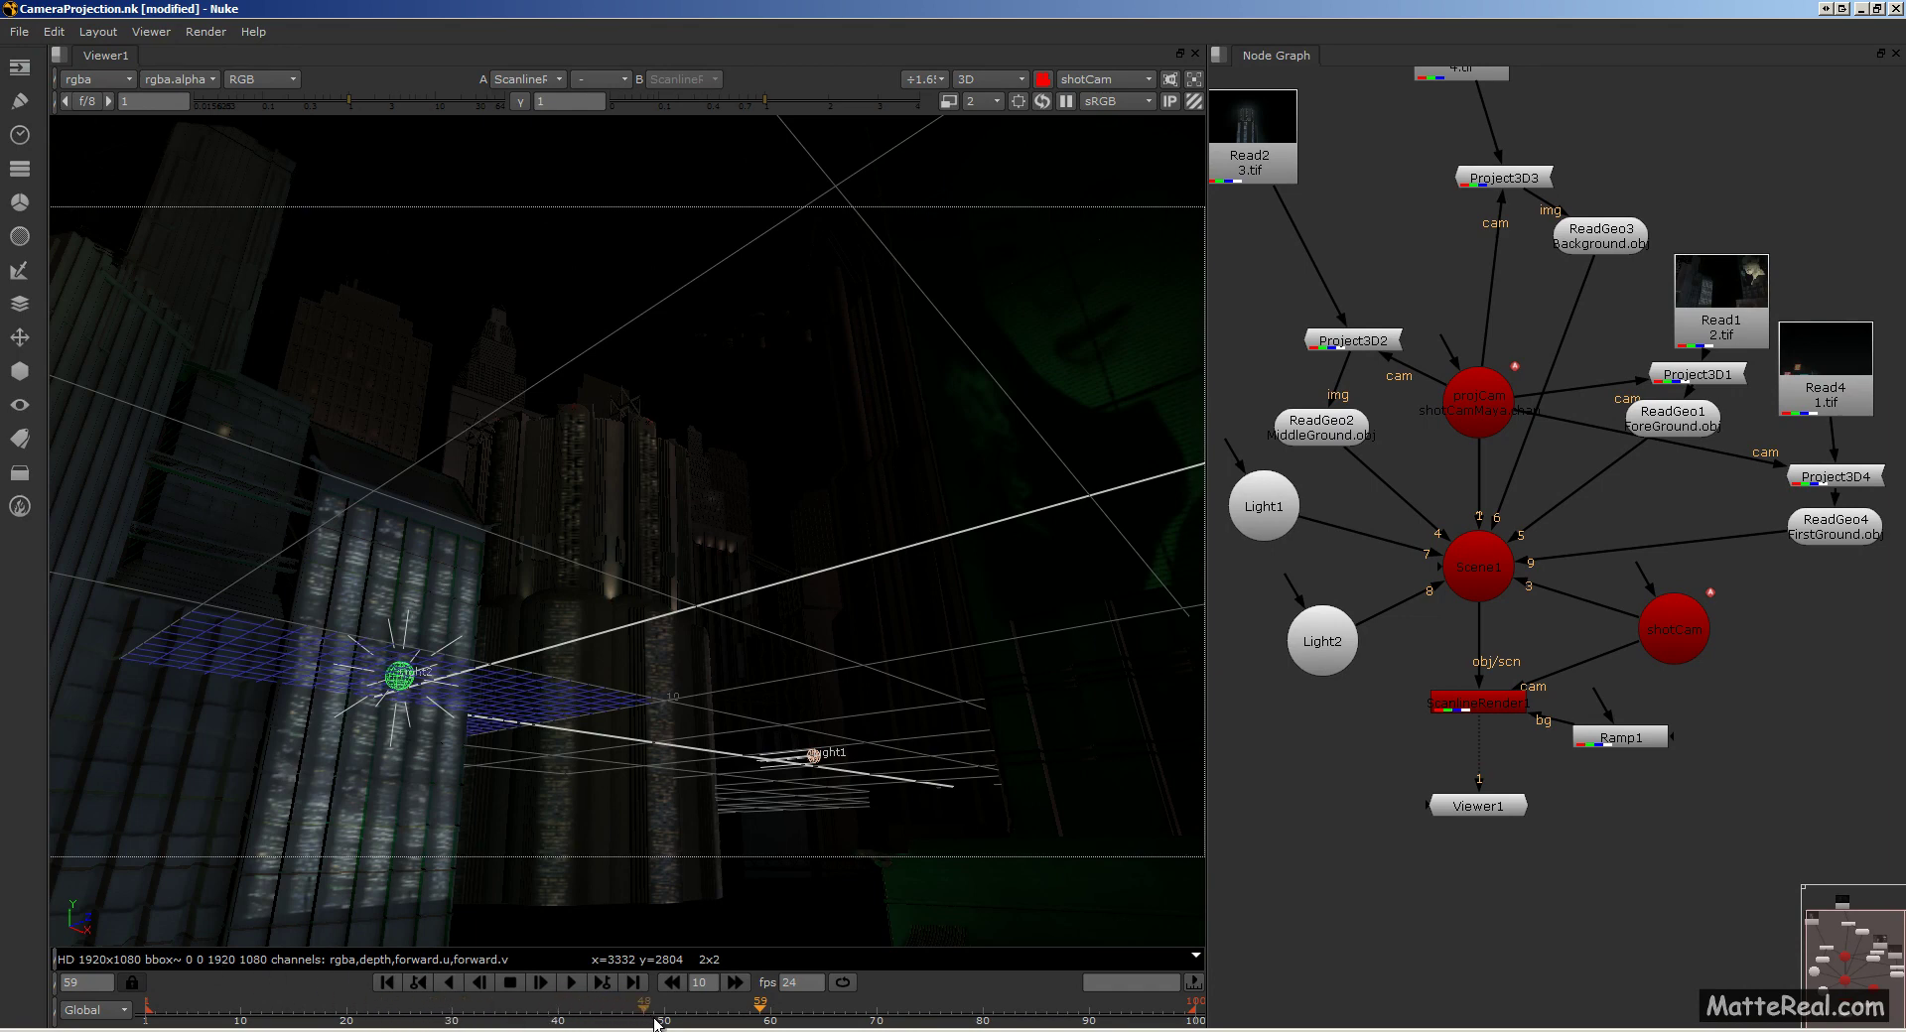
drag(770, 1018, 738, 1019)
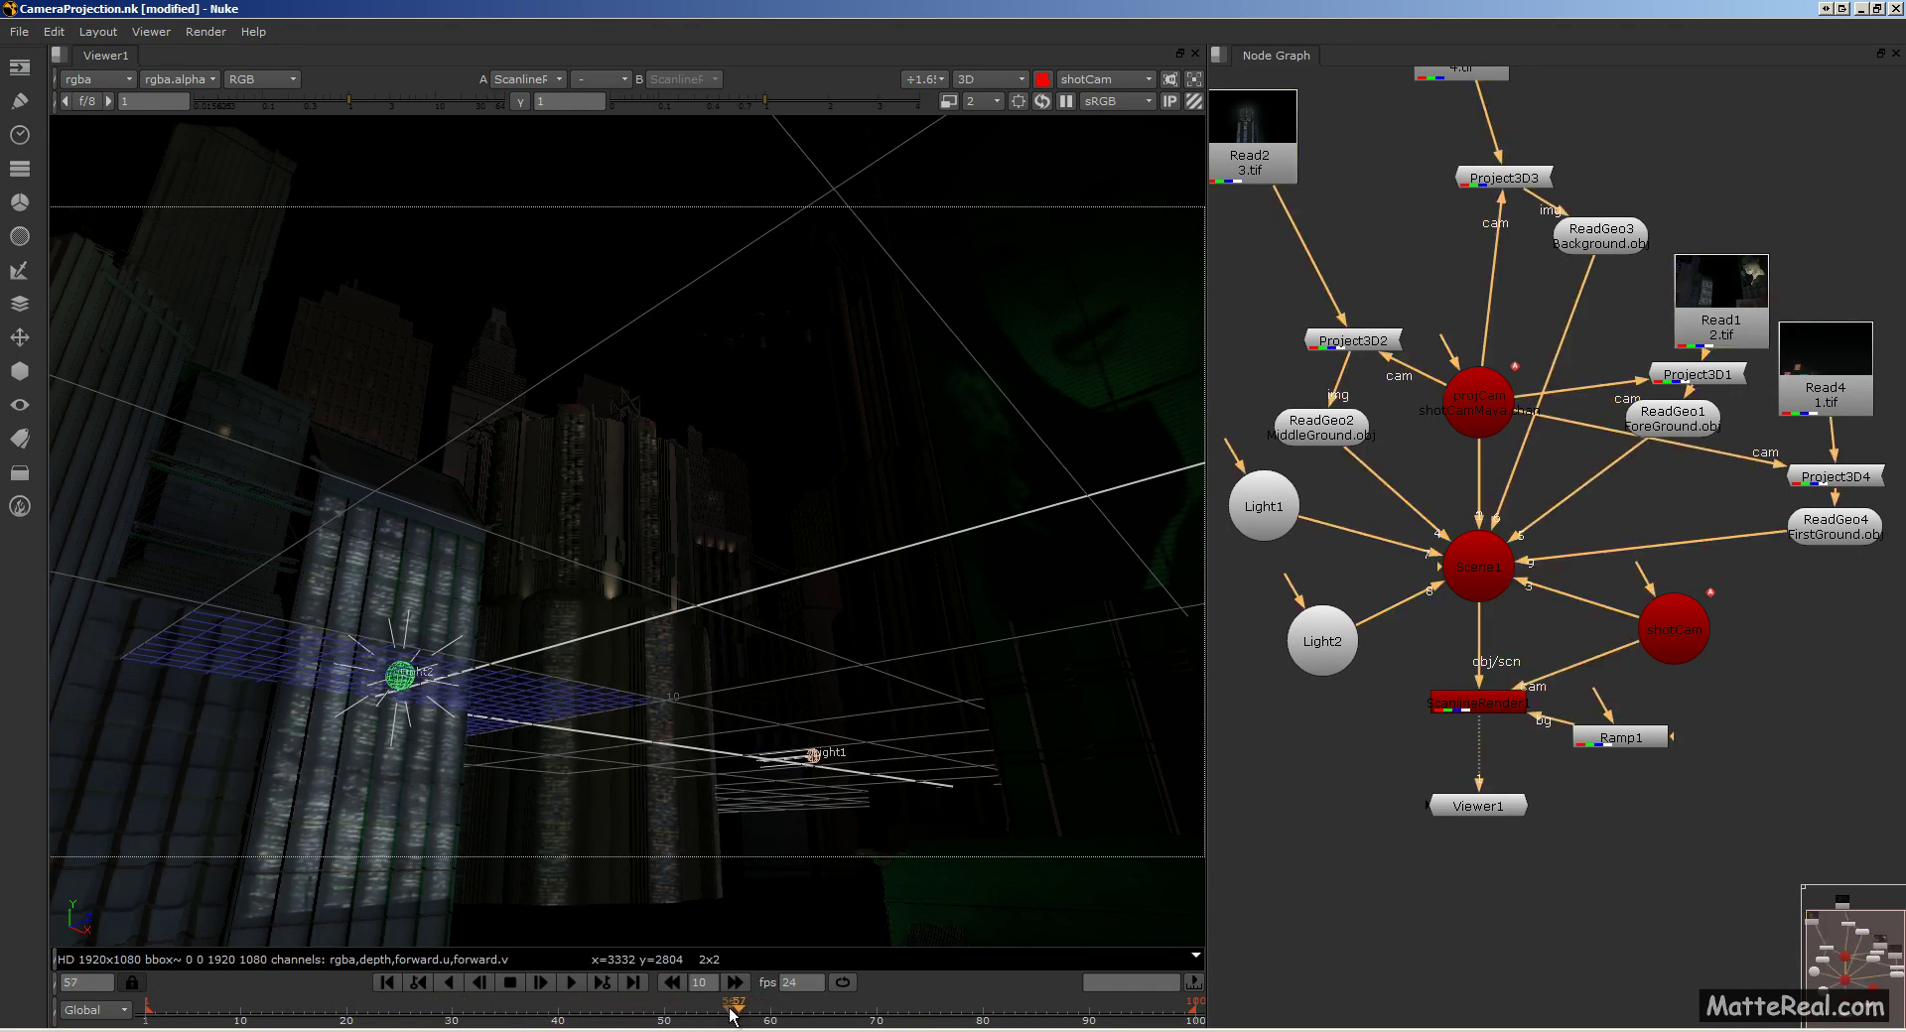
click(146, 1014)
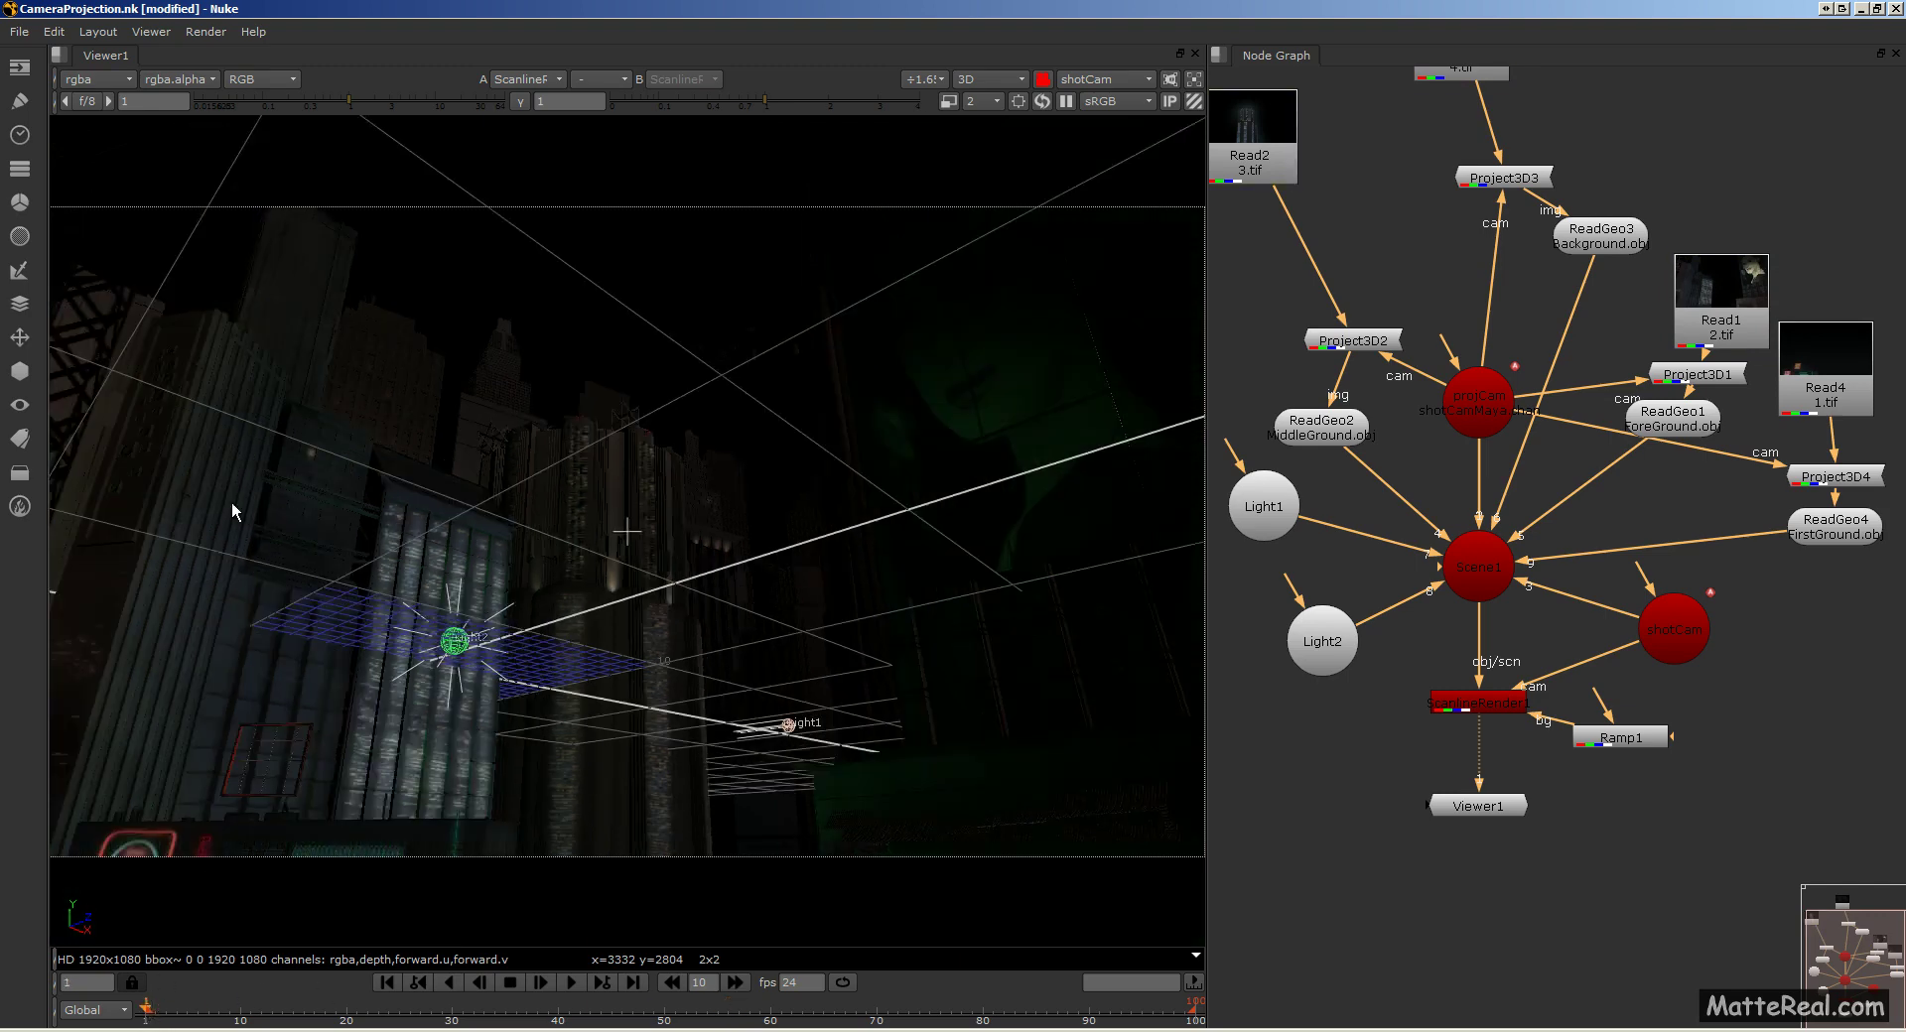
click(772, 1014)
Step: Select the ForeGround.obj geometry, change the viewer from shotCam to the default view, and examine the projected buildings from other angles
click(228, 518)
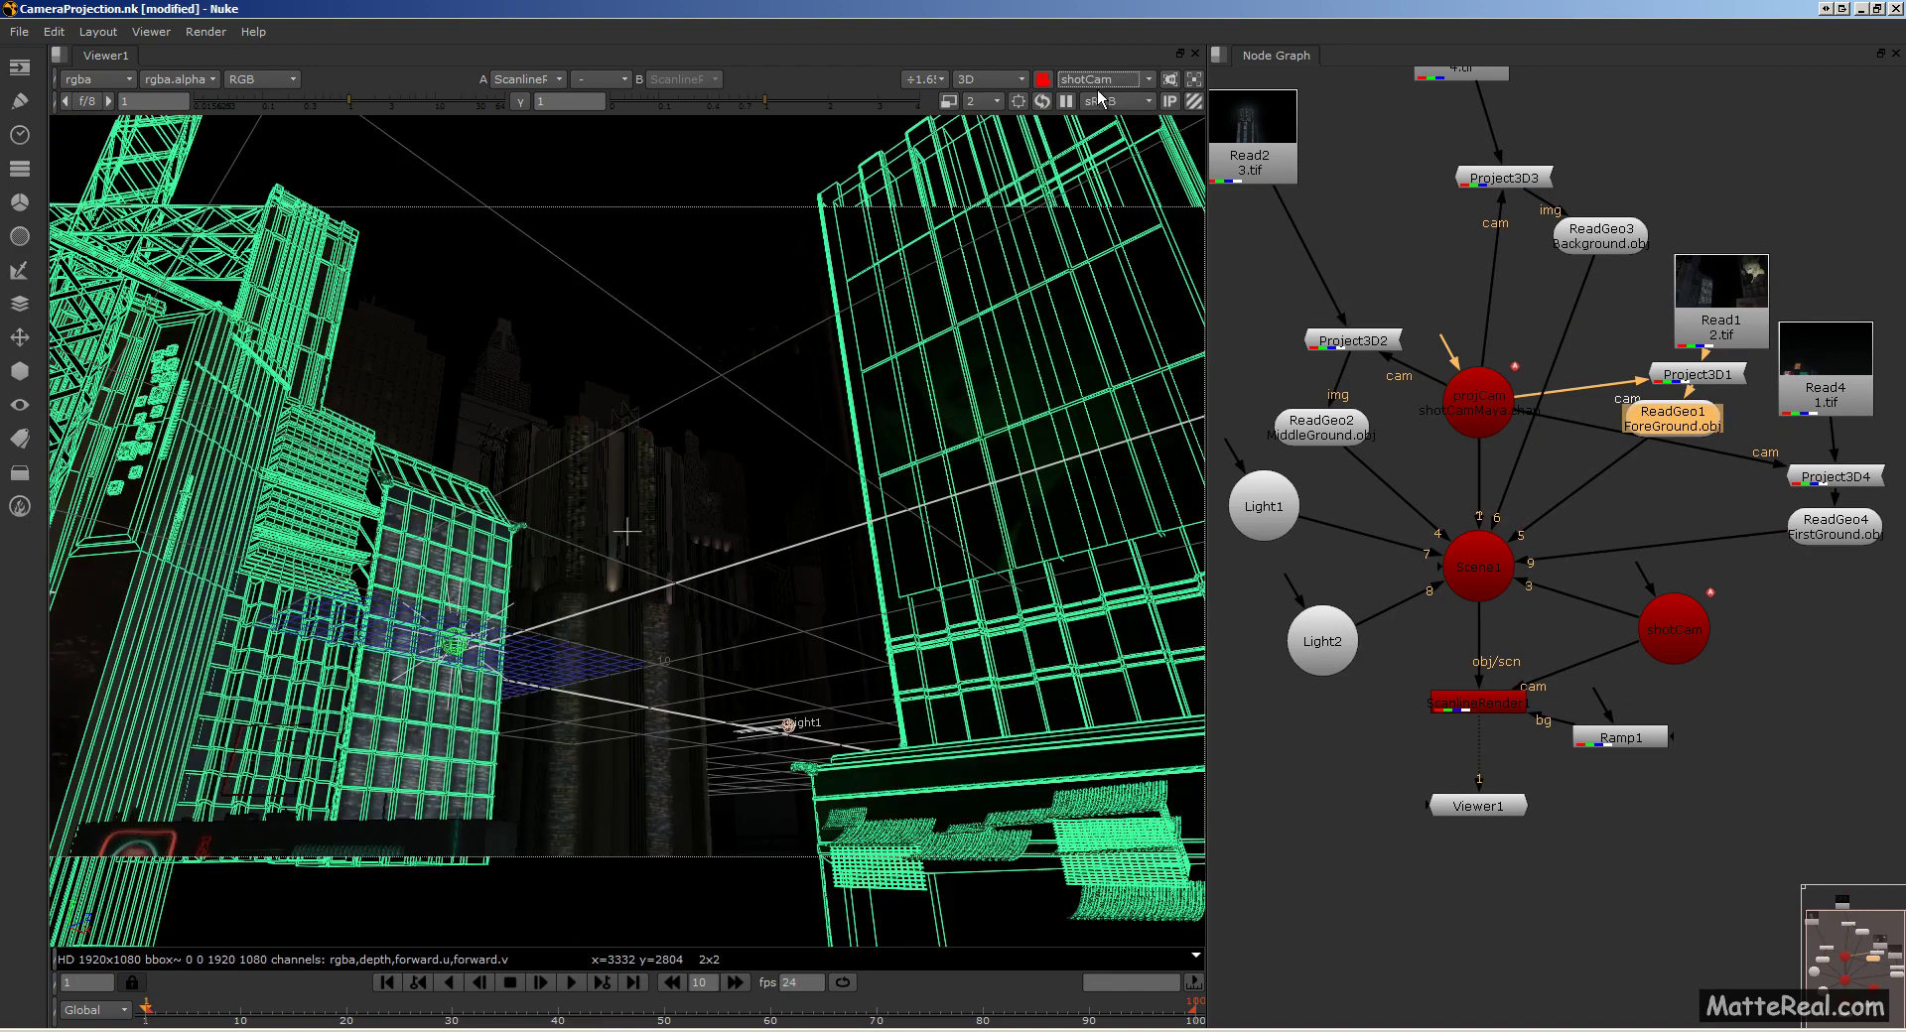
click(1107, 79)
click(1097, 63)
alt+drag(778, 454, 711, 523)
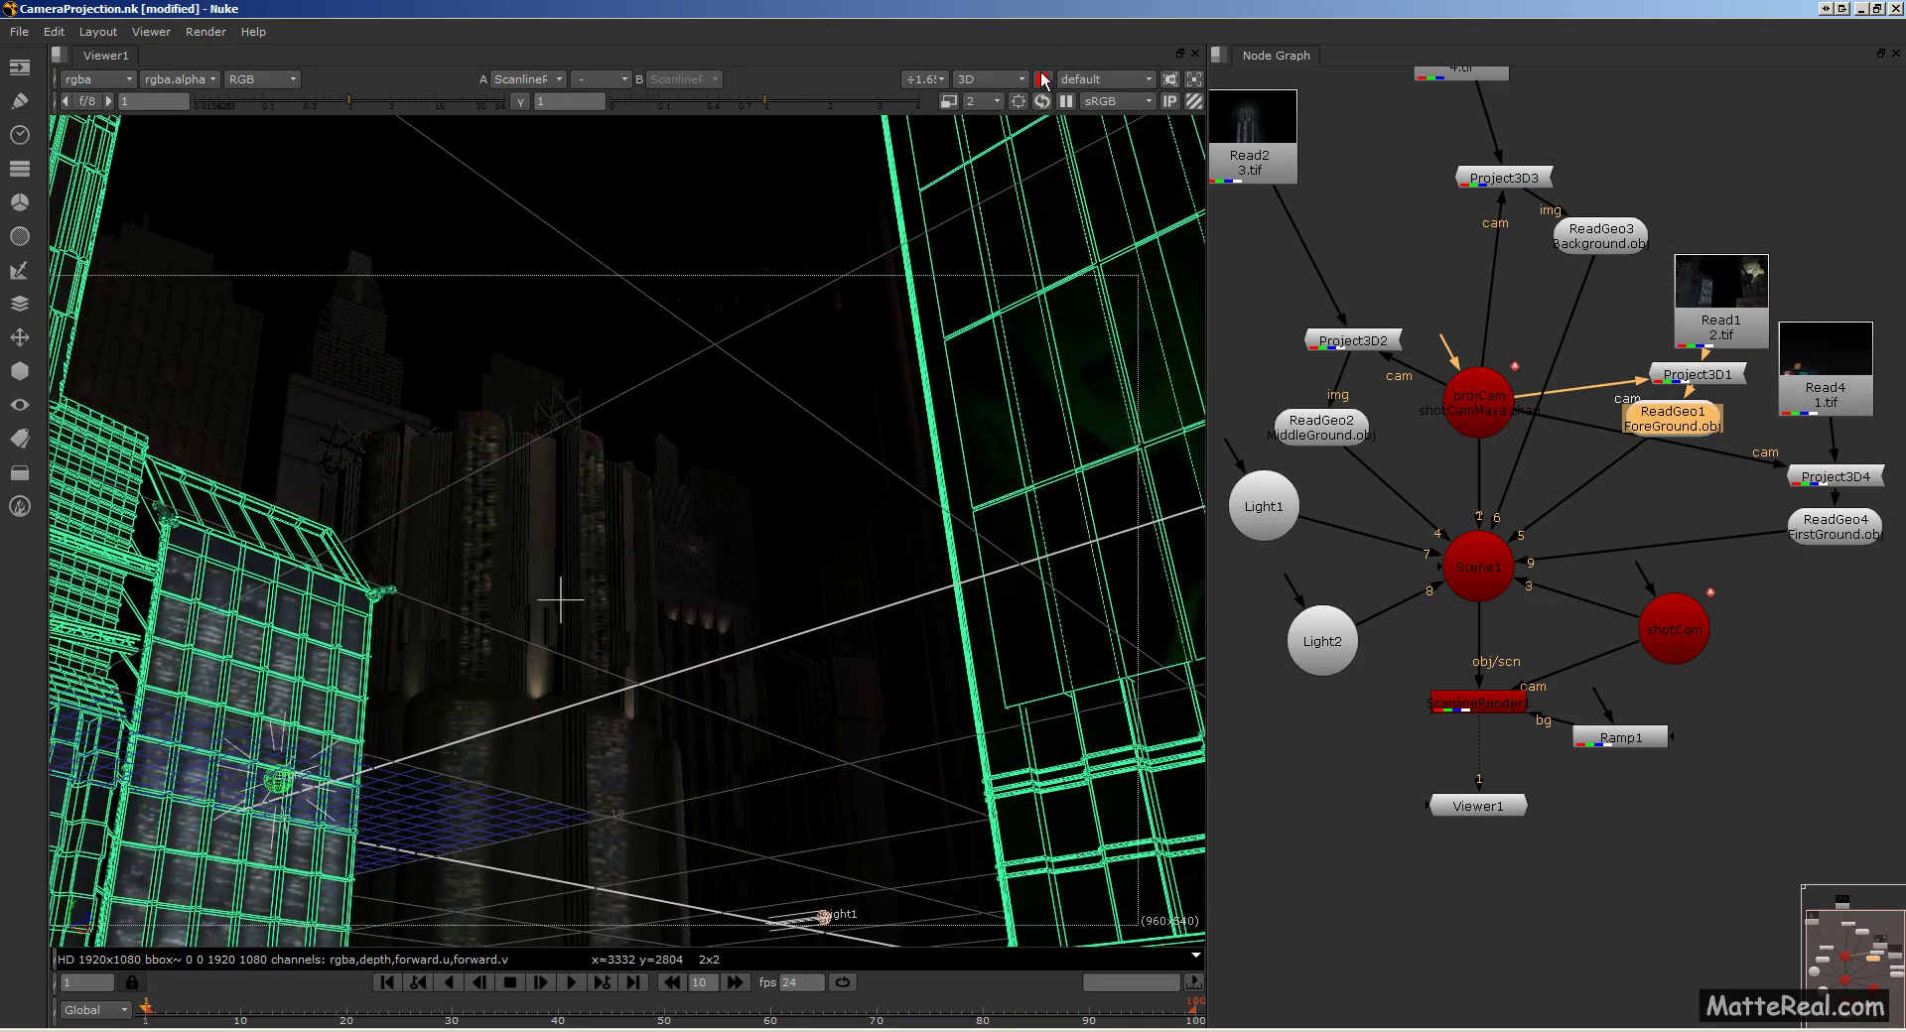
alt+drag(490, 574, 406, 683)
click(492, 678)
alt+drag(715, 476, 501, 732)
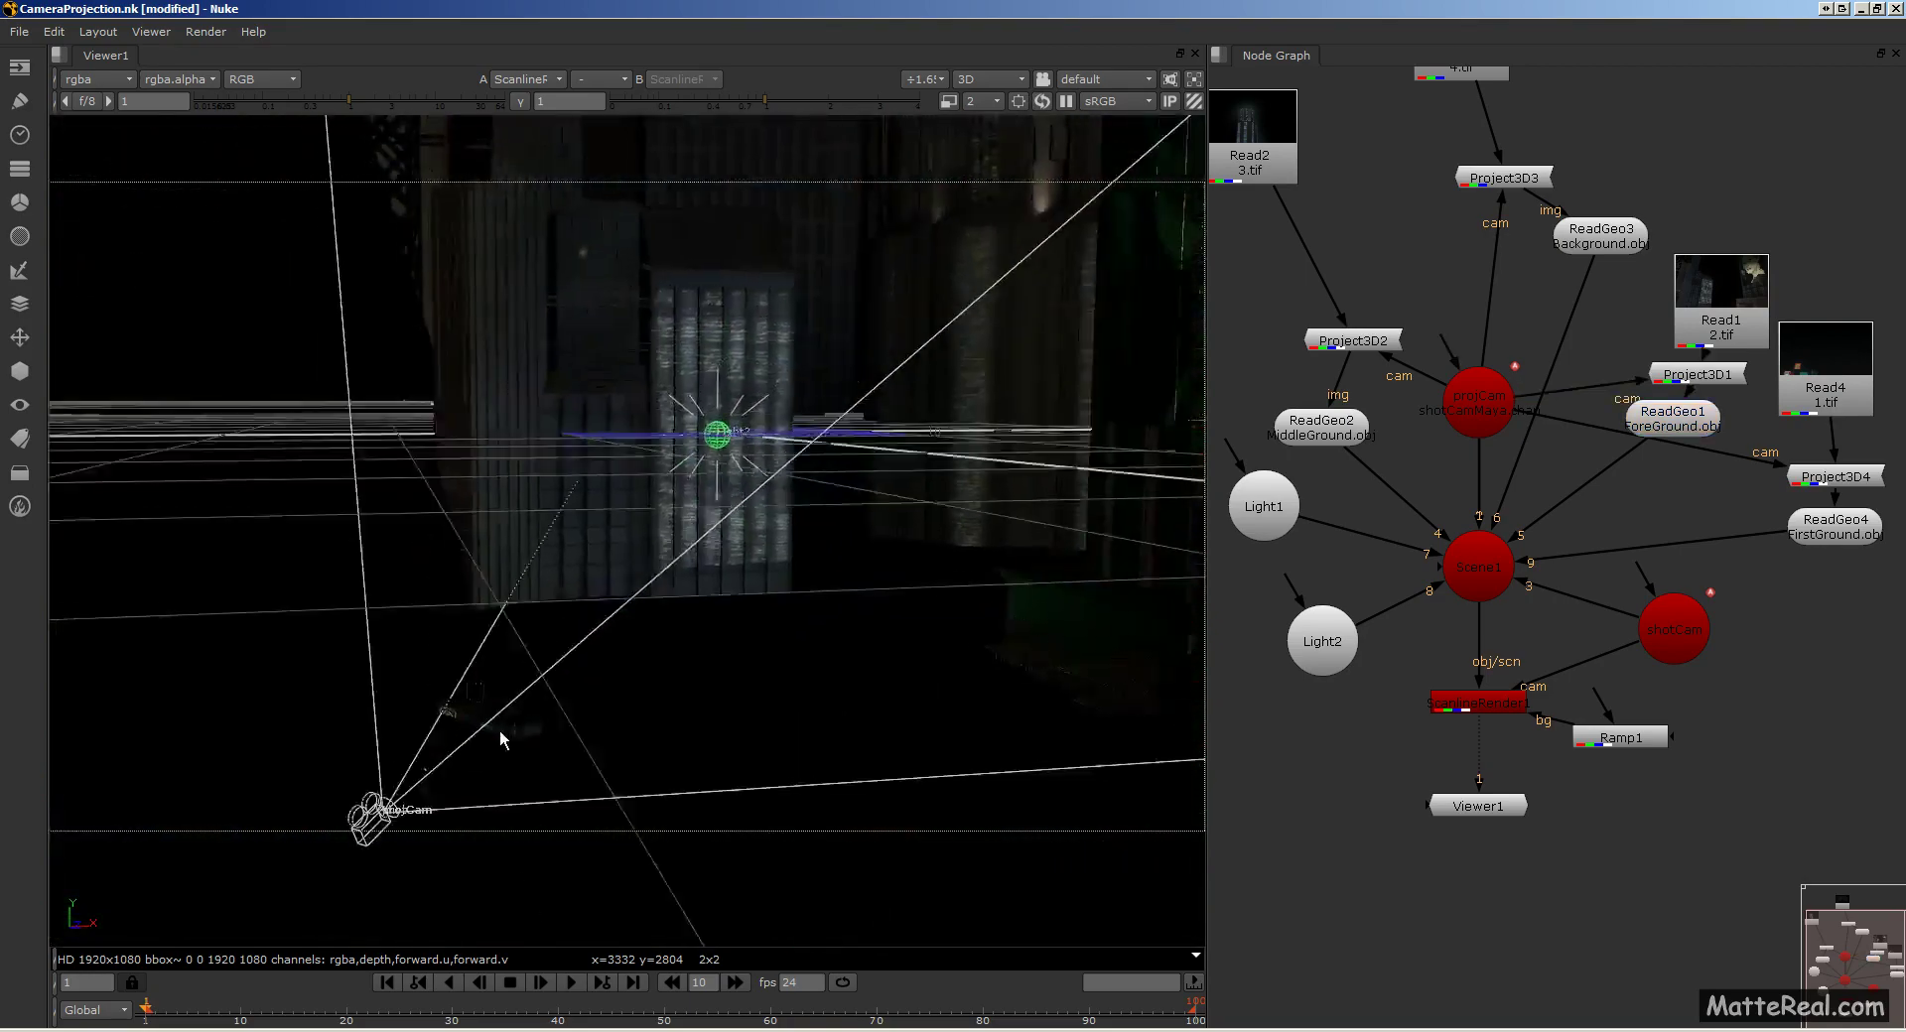
ctrl+drag(595, 486, 663, 525)
alt+drag(551, 263, 568, 633)
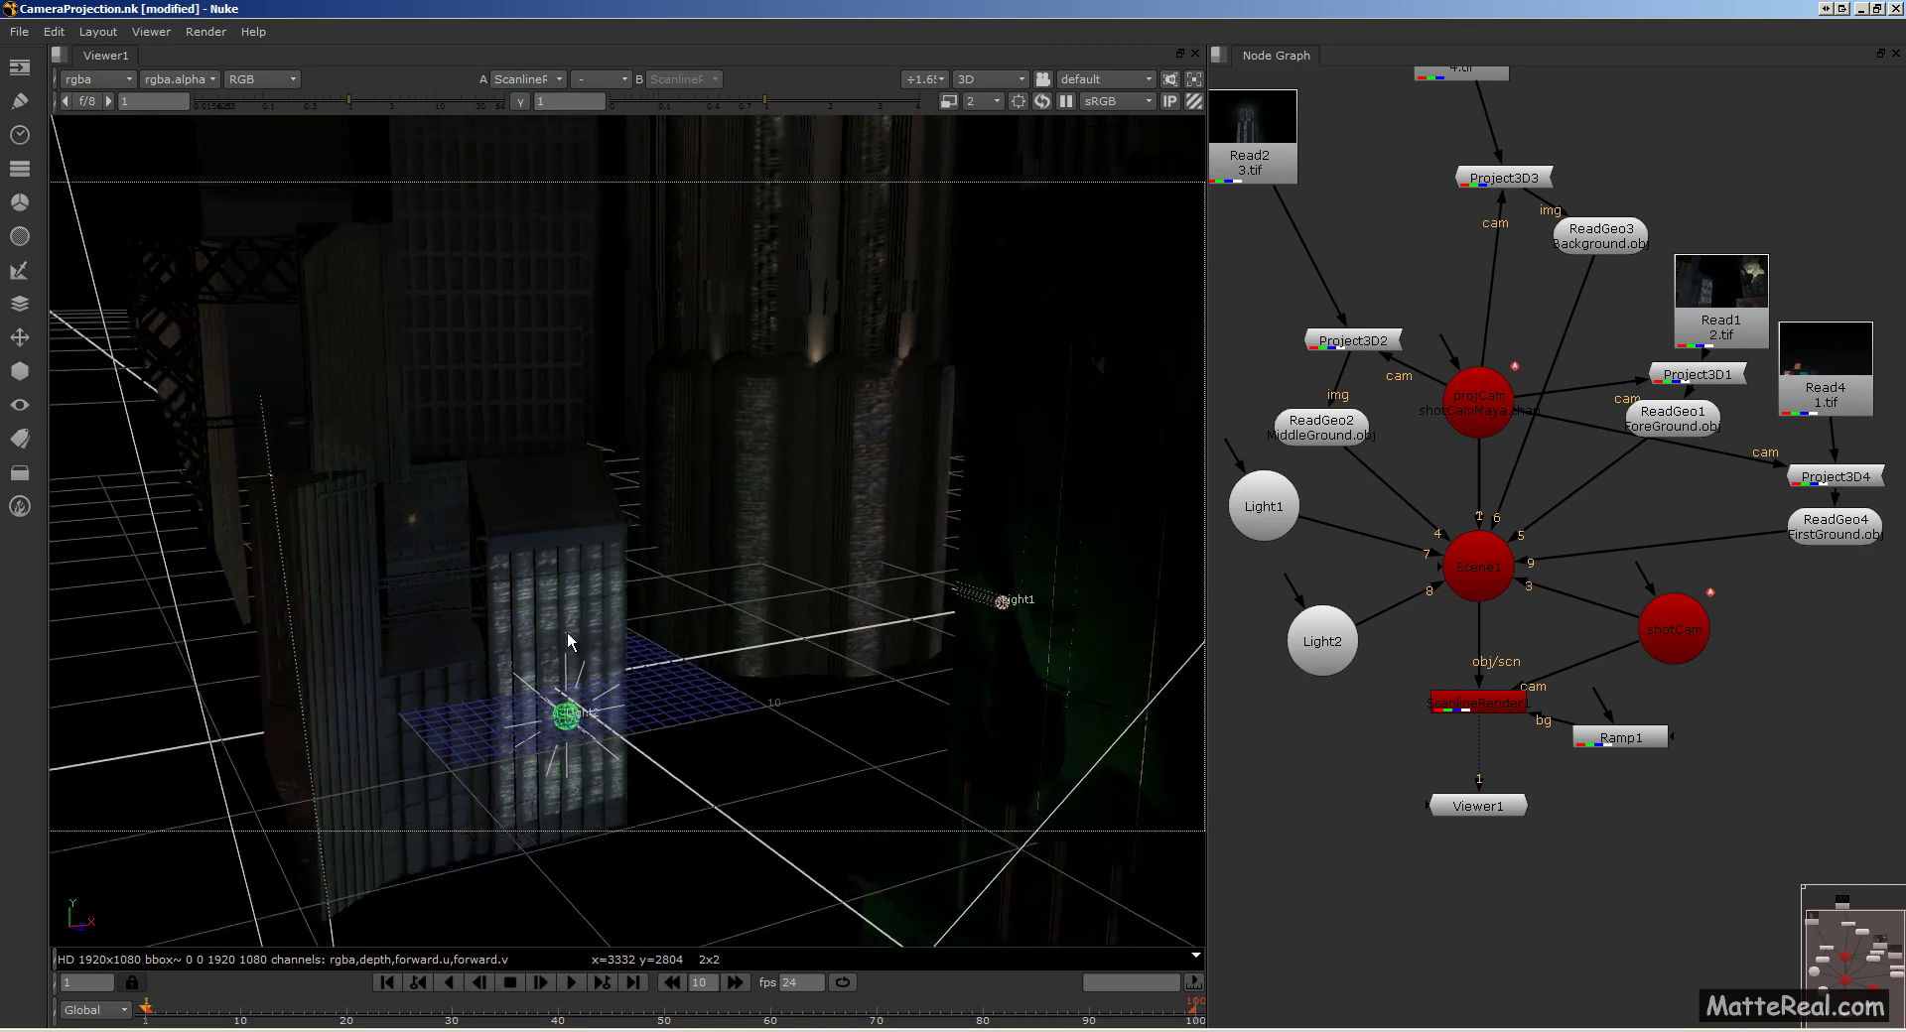
ctrl+drag(572, 562, 622, 589)
alt+drag(492, 573, 473, 618)
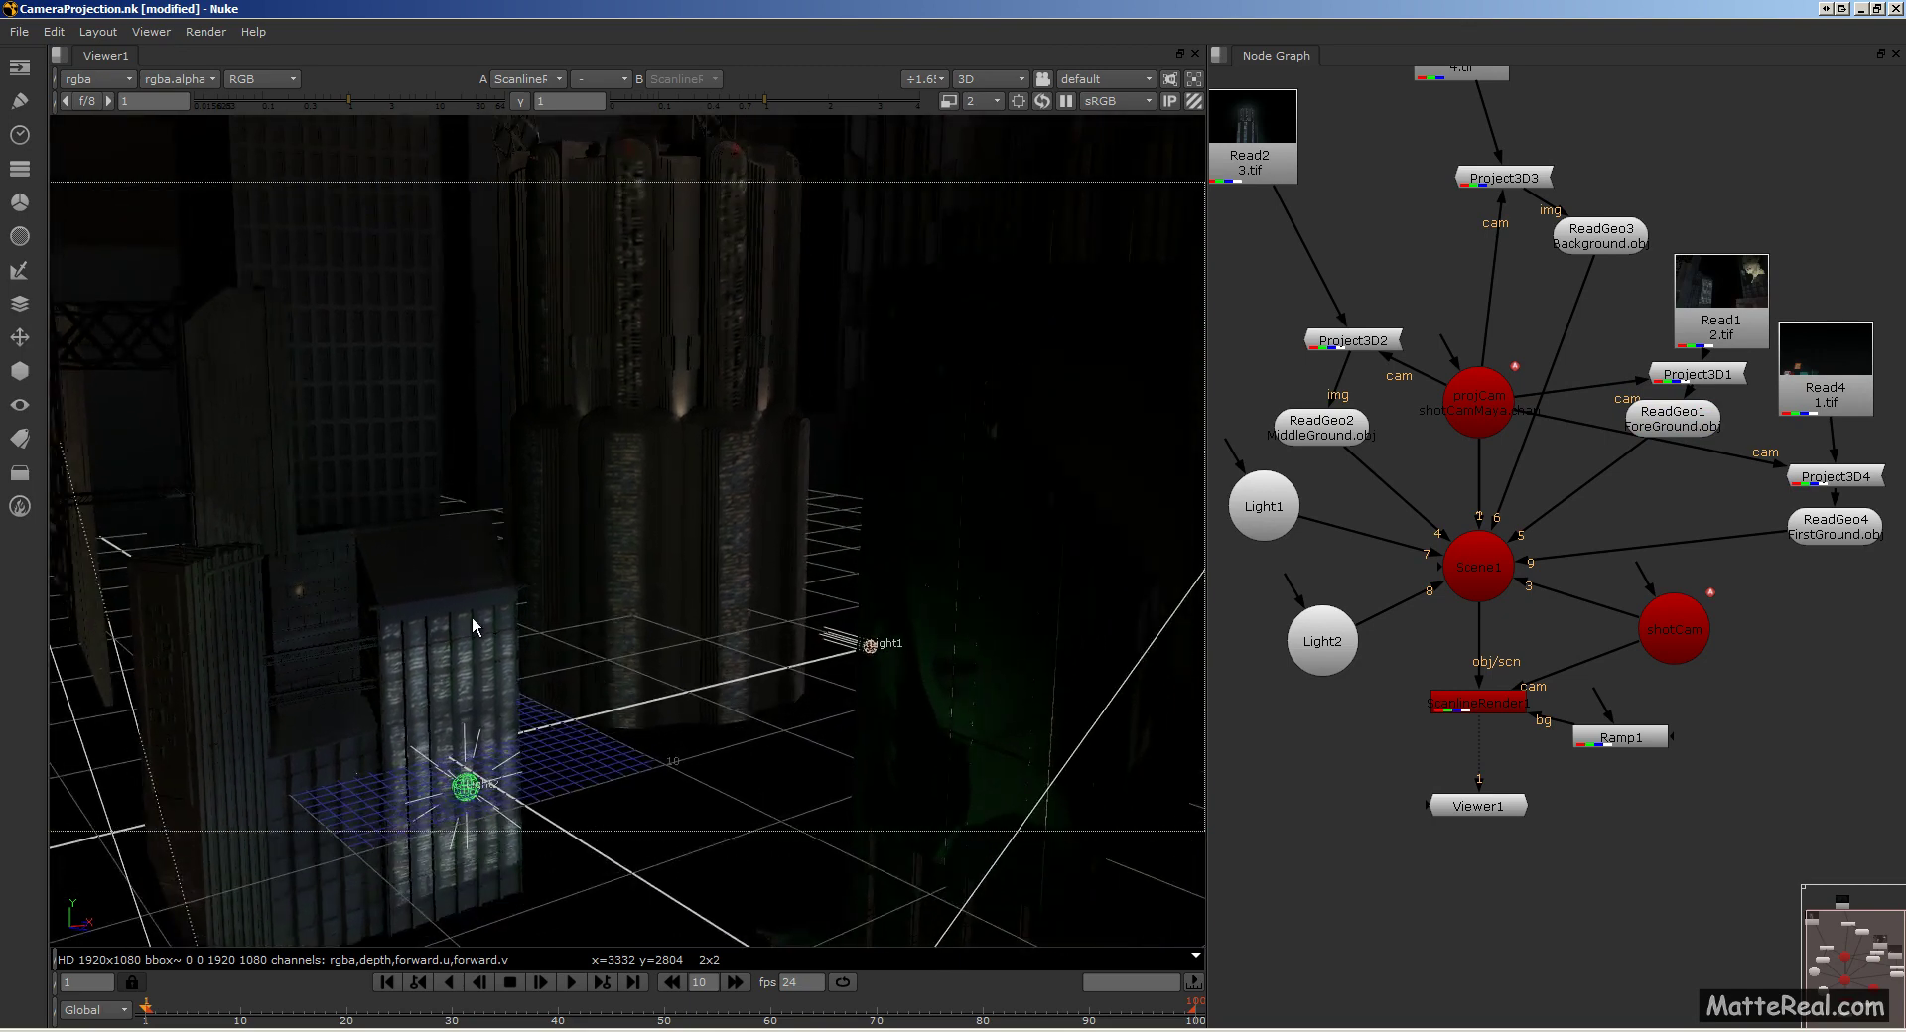
Step: Switch to Photoshop and hide Calque 0 and Calque 2 in 1.tif to isolate the foreground buildings
click(508, 1003)
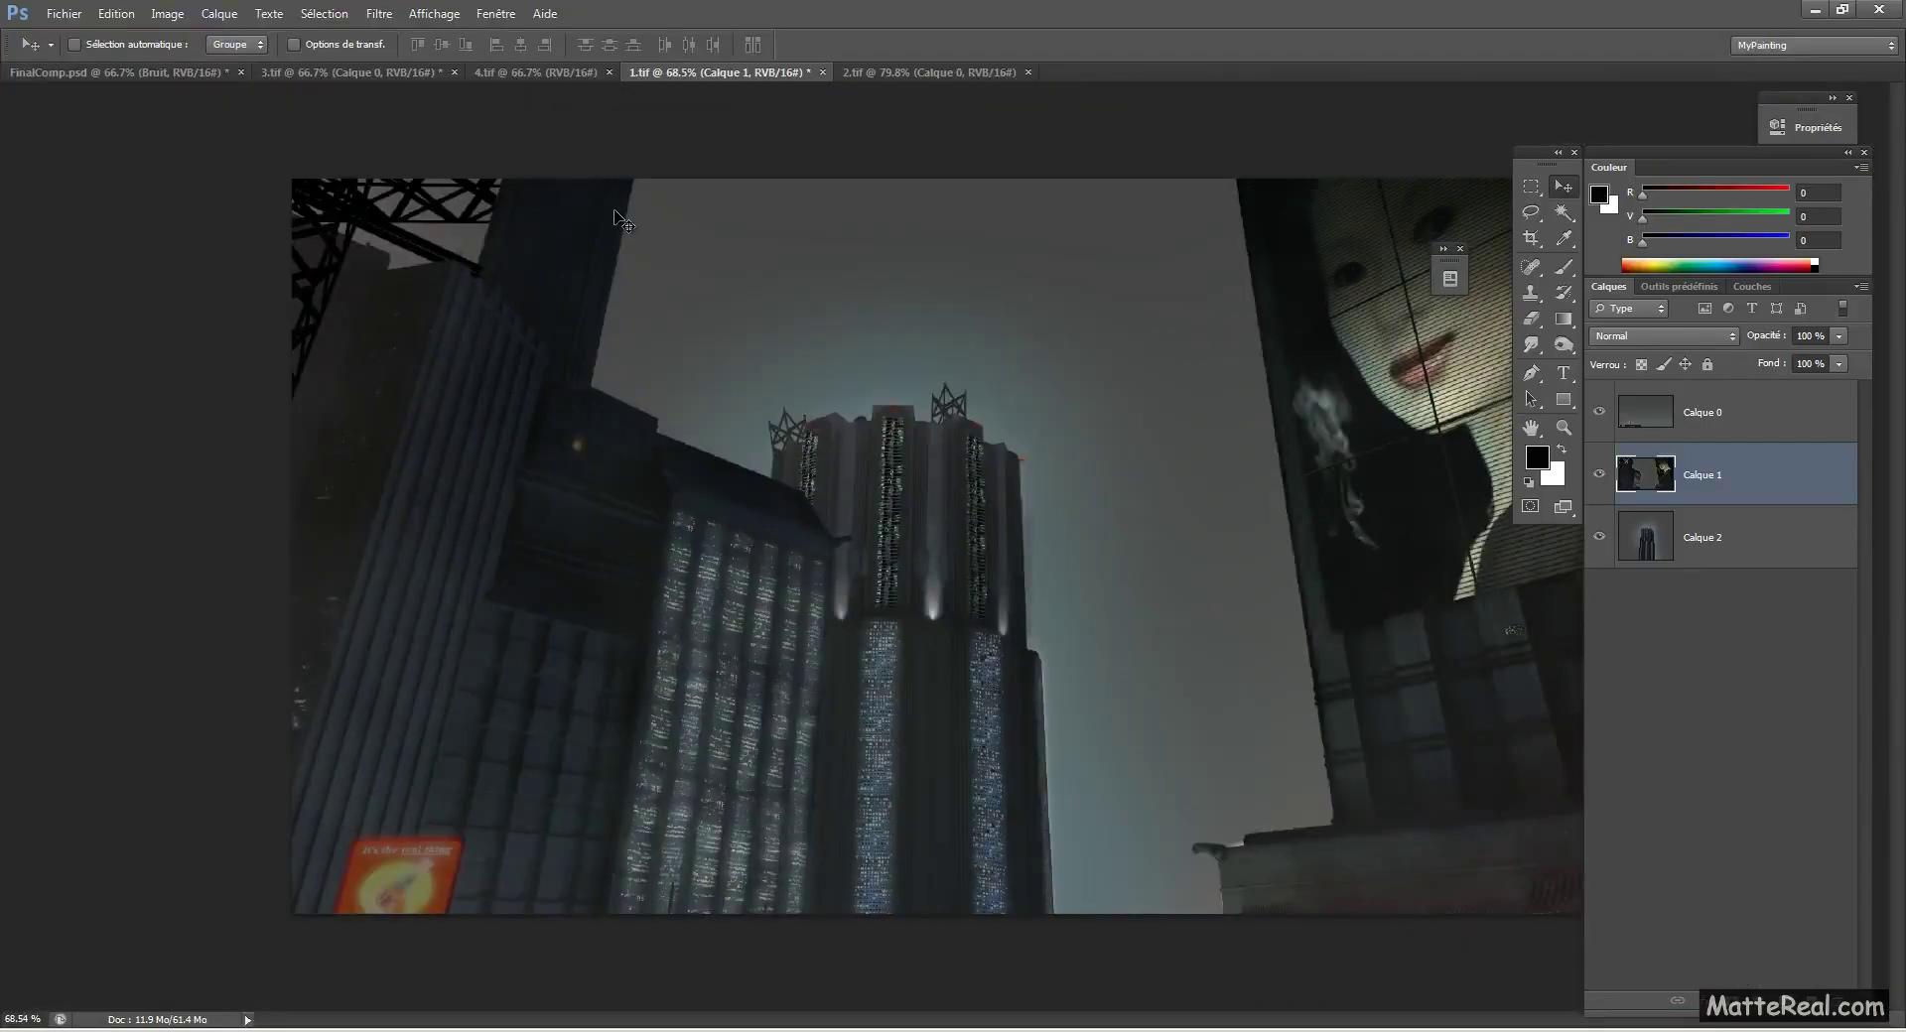
click(1598, 411)
click(1598, 536)
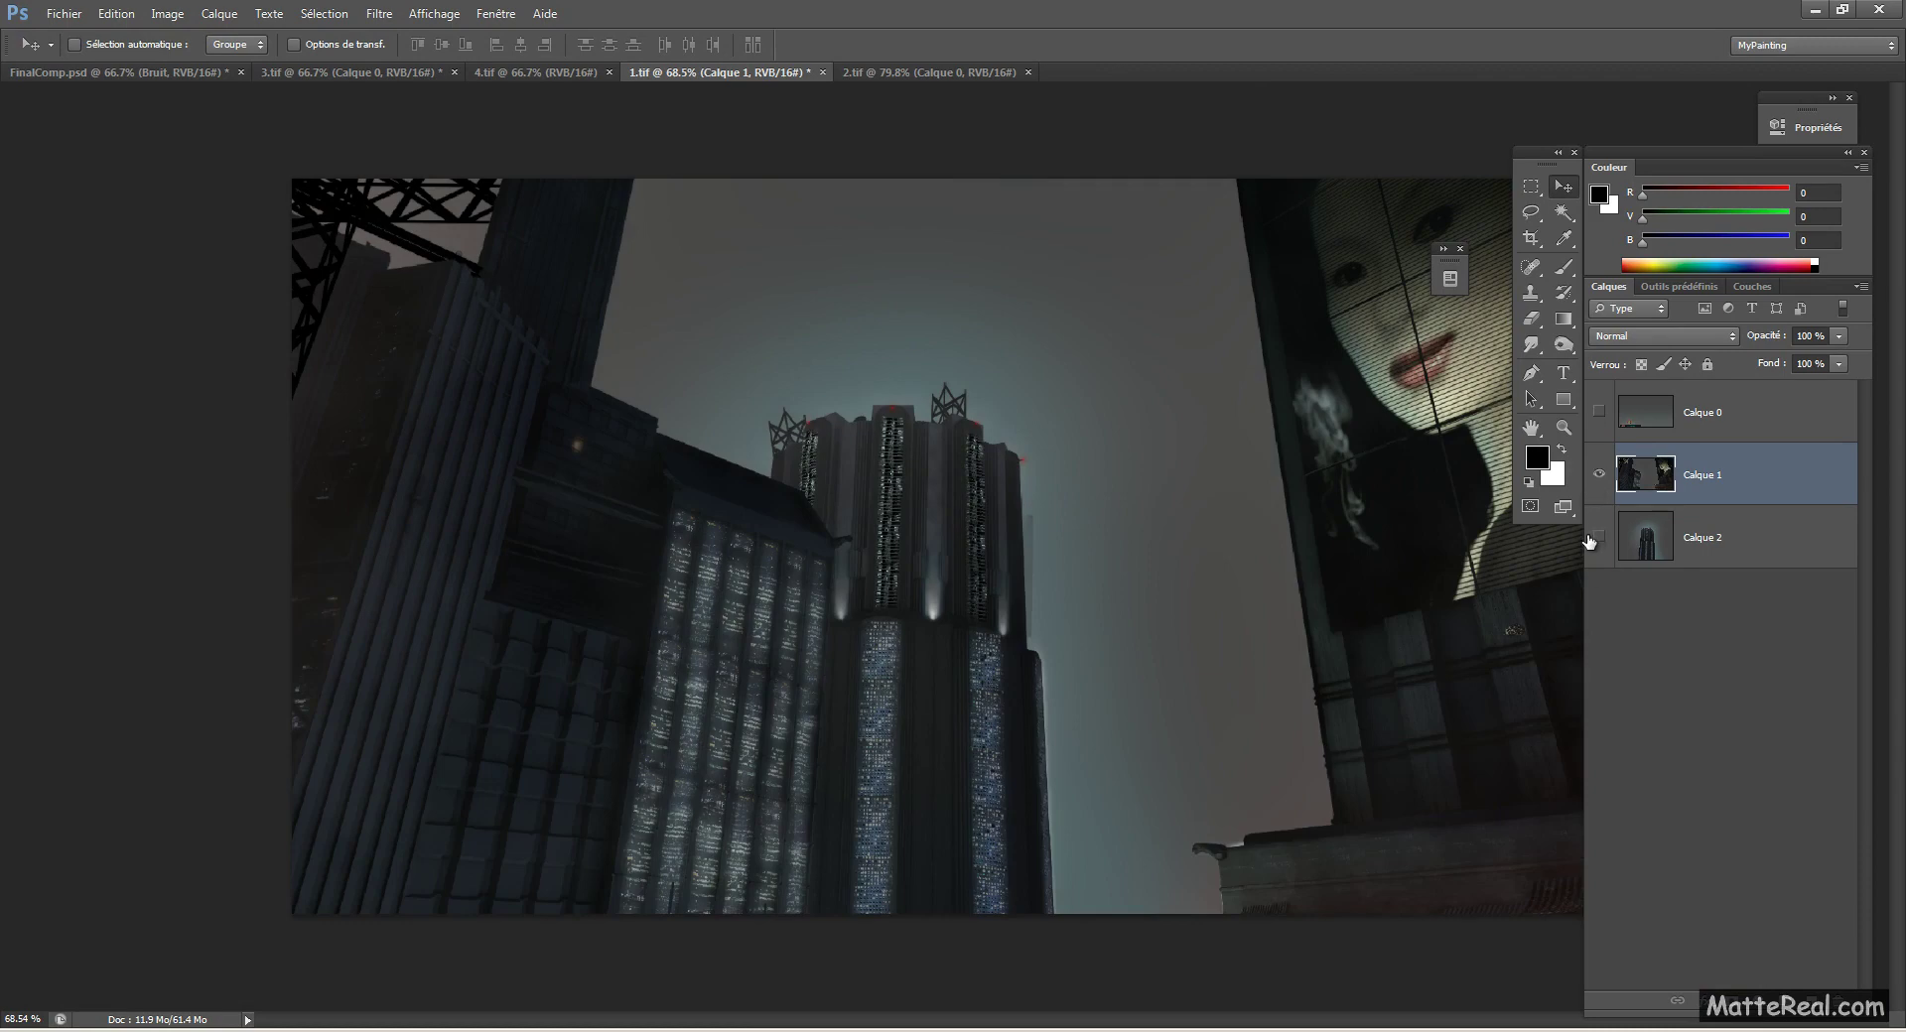
Step: Switch to Maya and view the city geometry of 3D Sketch.mb in the perspective view
click(521, 1030)
click(520, 1014)
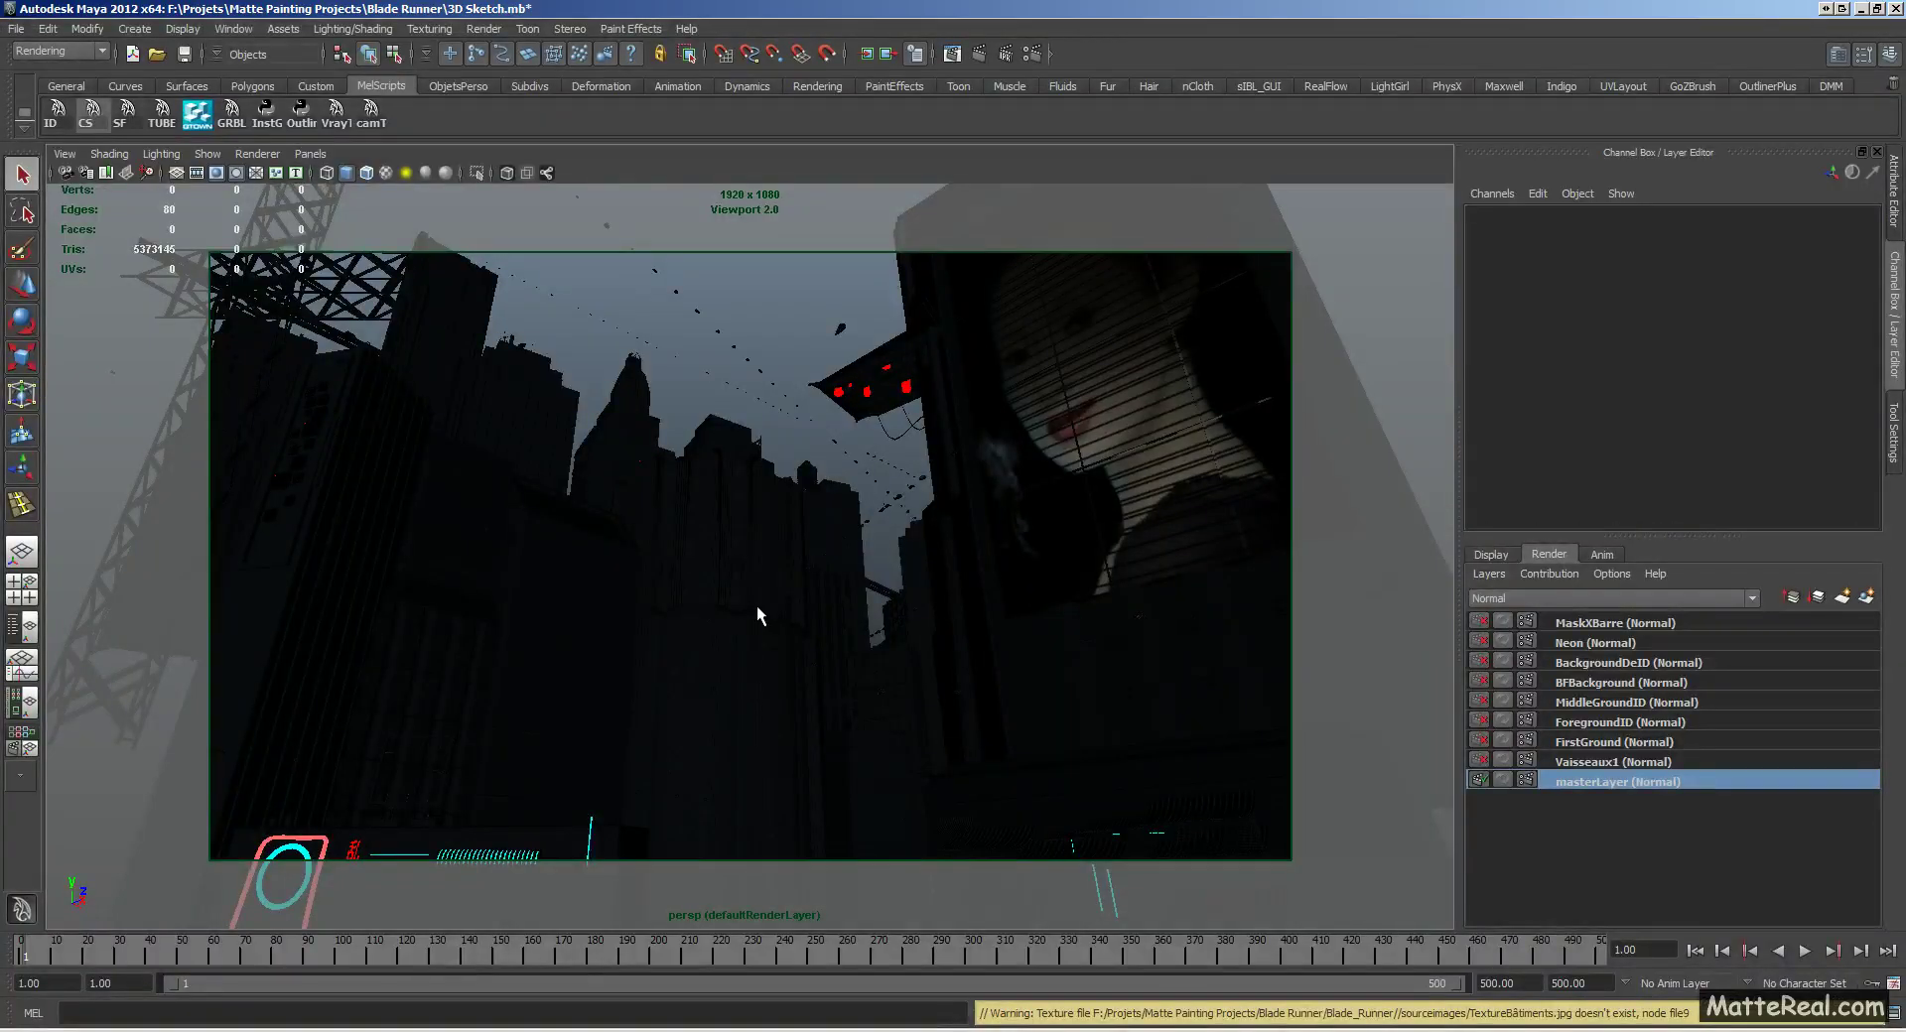
click(546, 631)
click(628, 310)
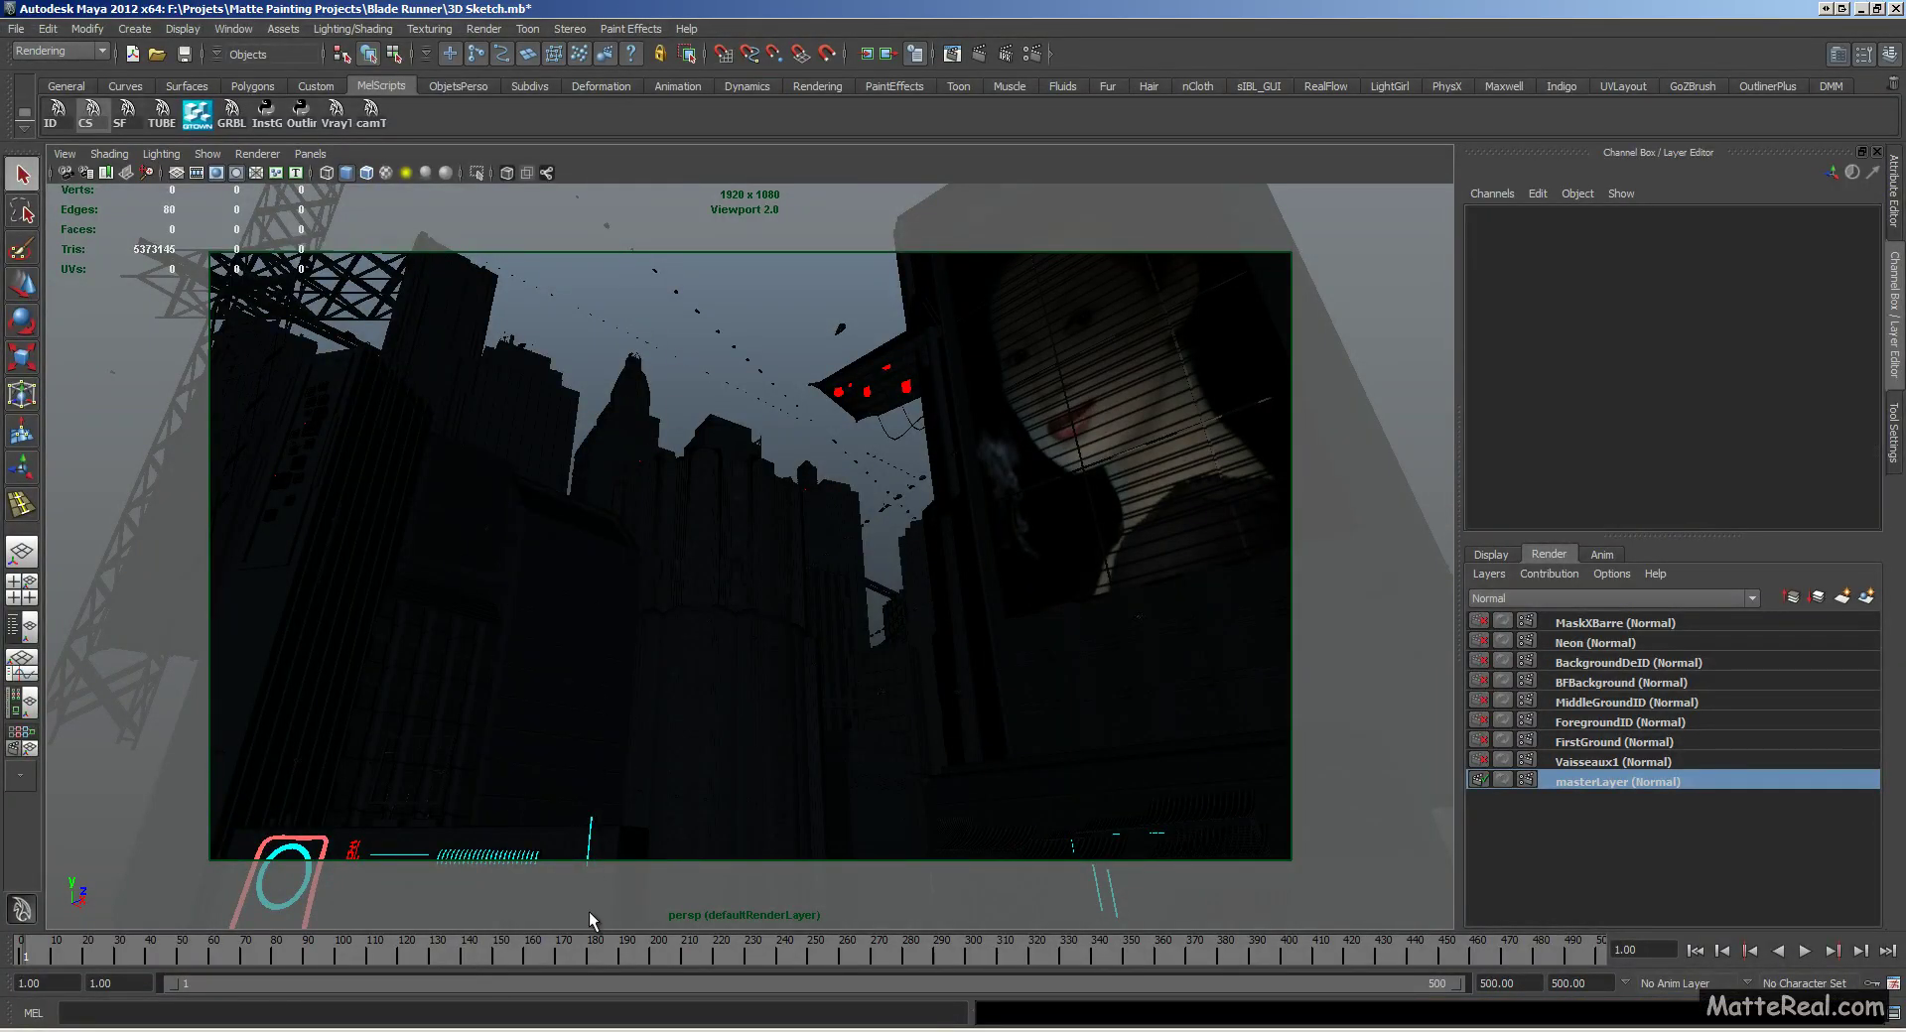
Step: Switch back to Nuke and examine the whole projected city together with its projection camera in the 3D viewer
click(580, 1028)
click(574, 1004)
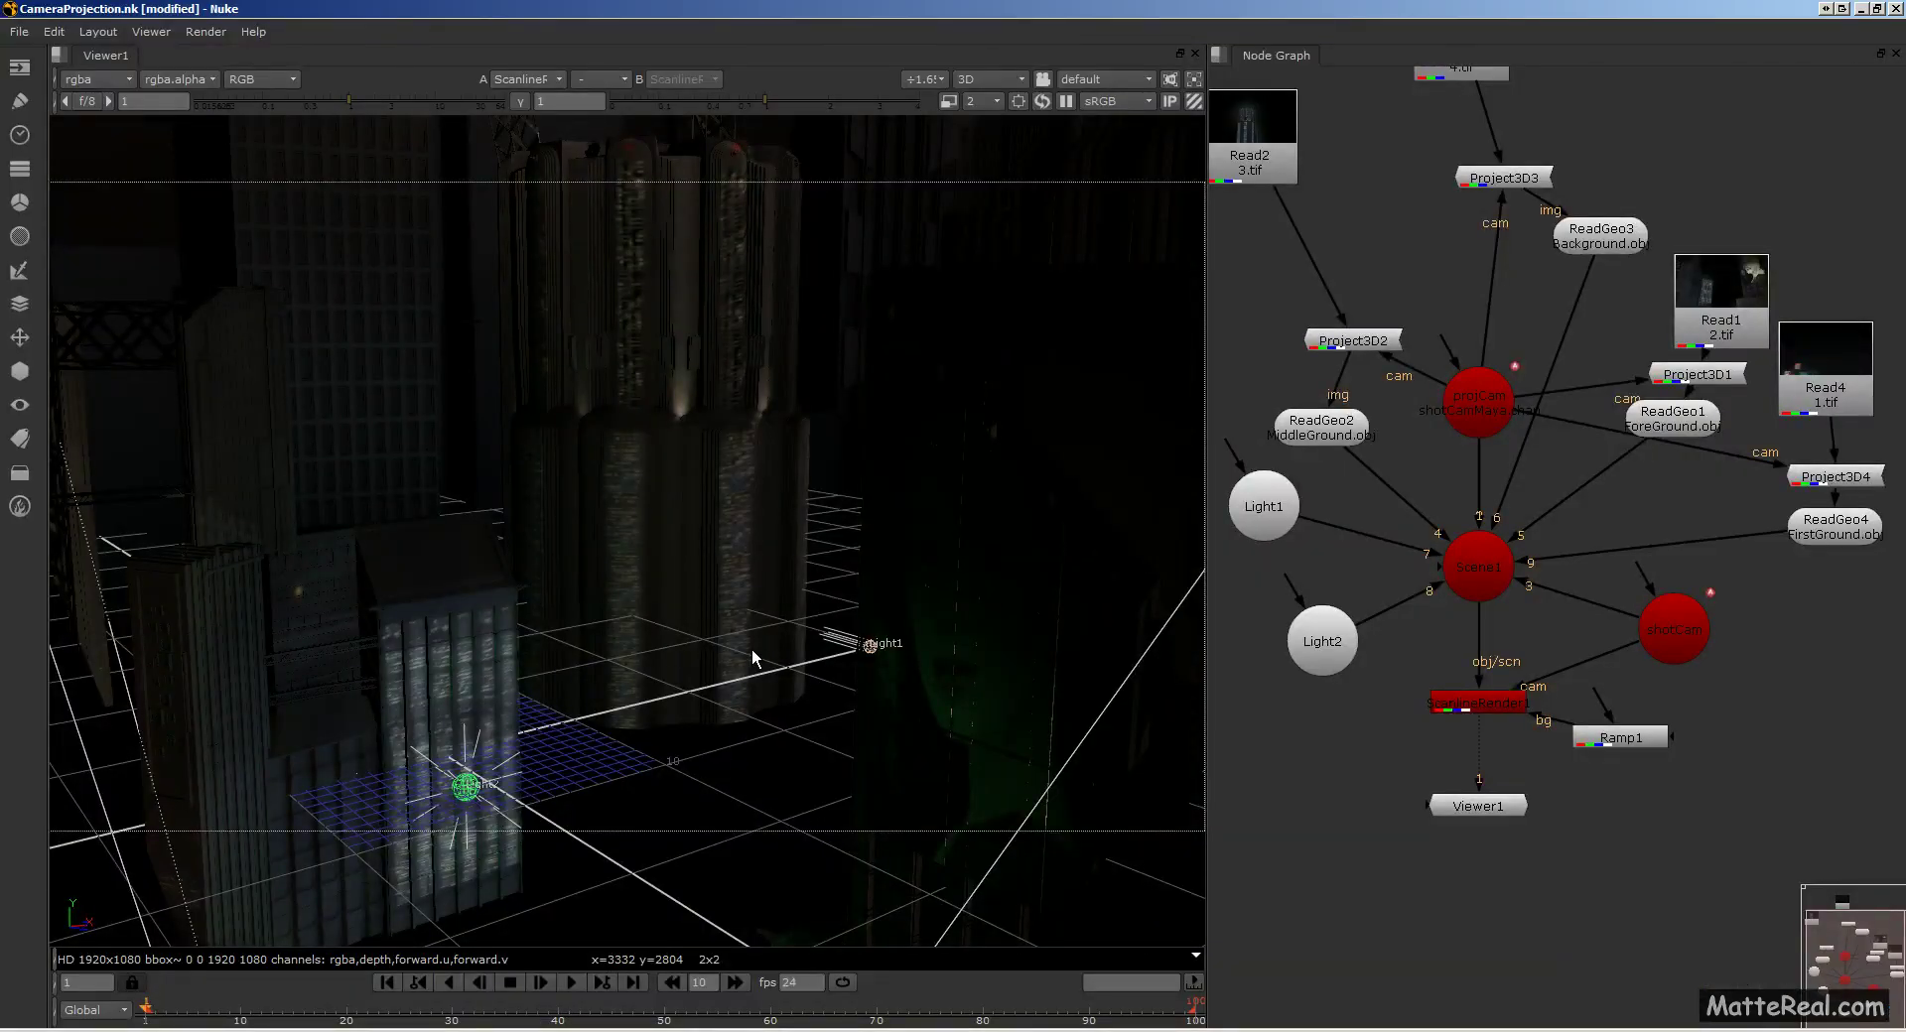
ctrl+drag(685, 699, 671, 739)
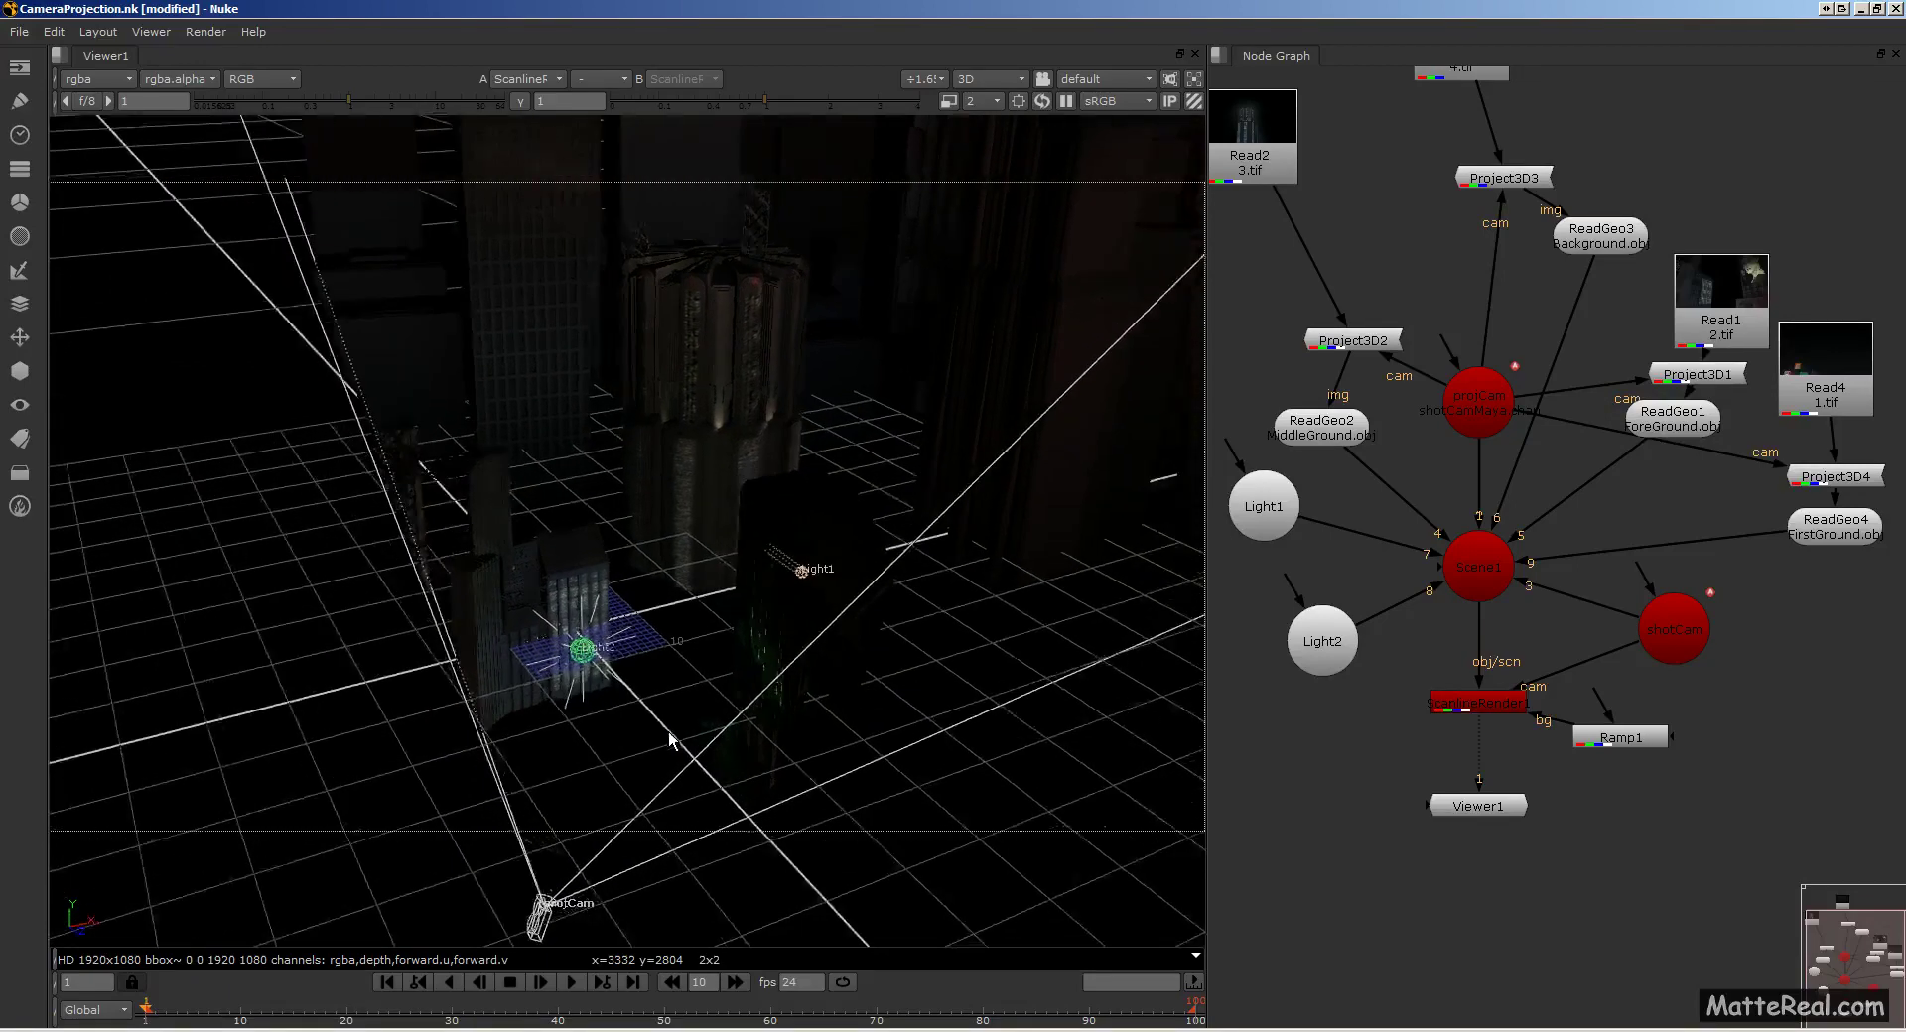
ctrl+drag(698, 594, 672, 597)
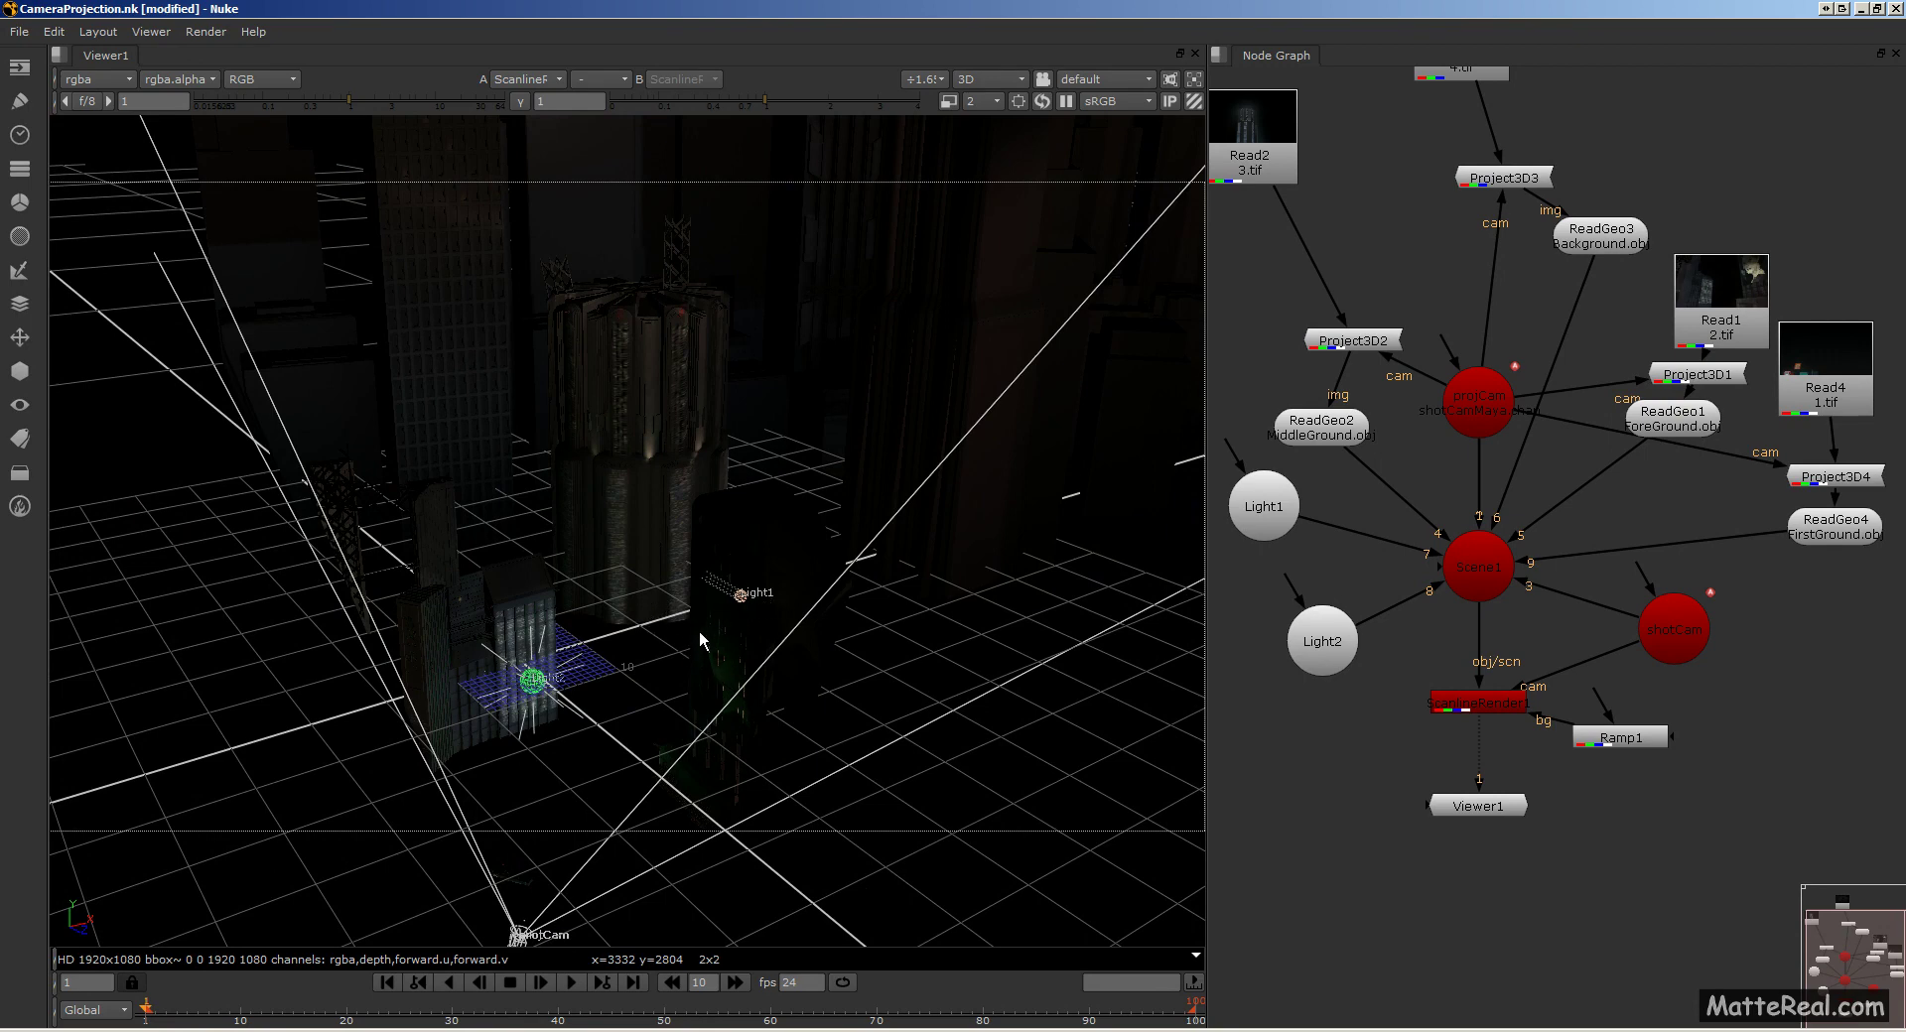
Step: Examine the projected city from several angles and the Read, Project3D and ReadGeo nodes feeding Scene1 in the node graph
mouse_move(700, 638)
ctrl+mouse_down()
mouse_move(800, 668)
mouse_move(702, 671)
mouse_move(678, 635)
ctrl+mouse_up()
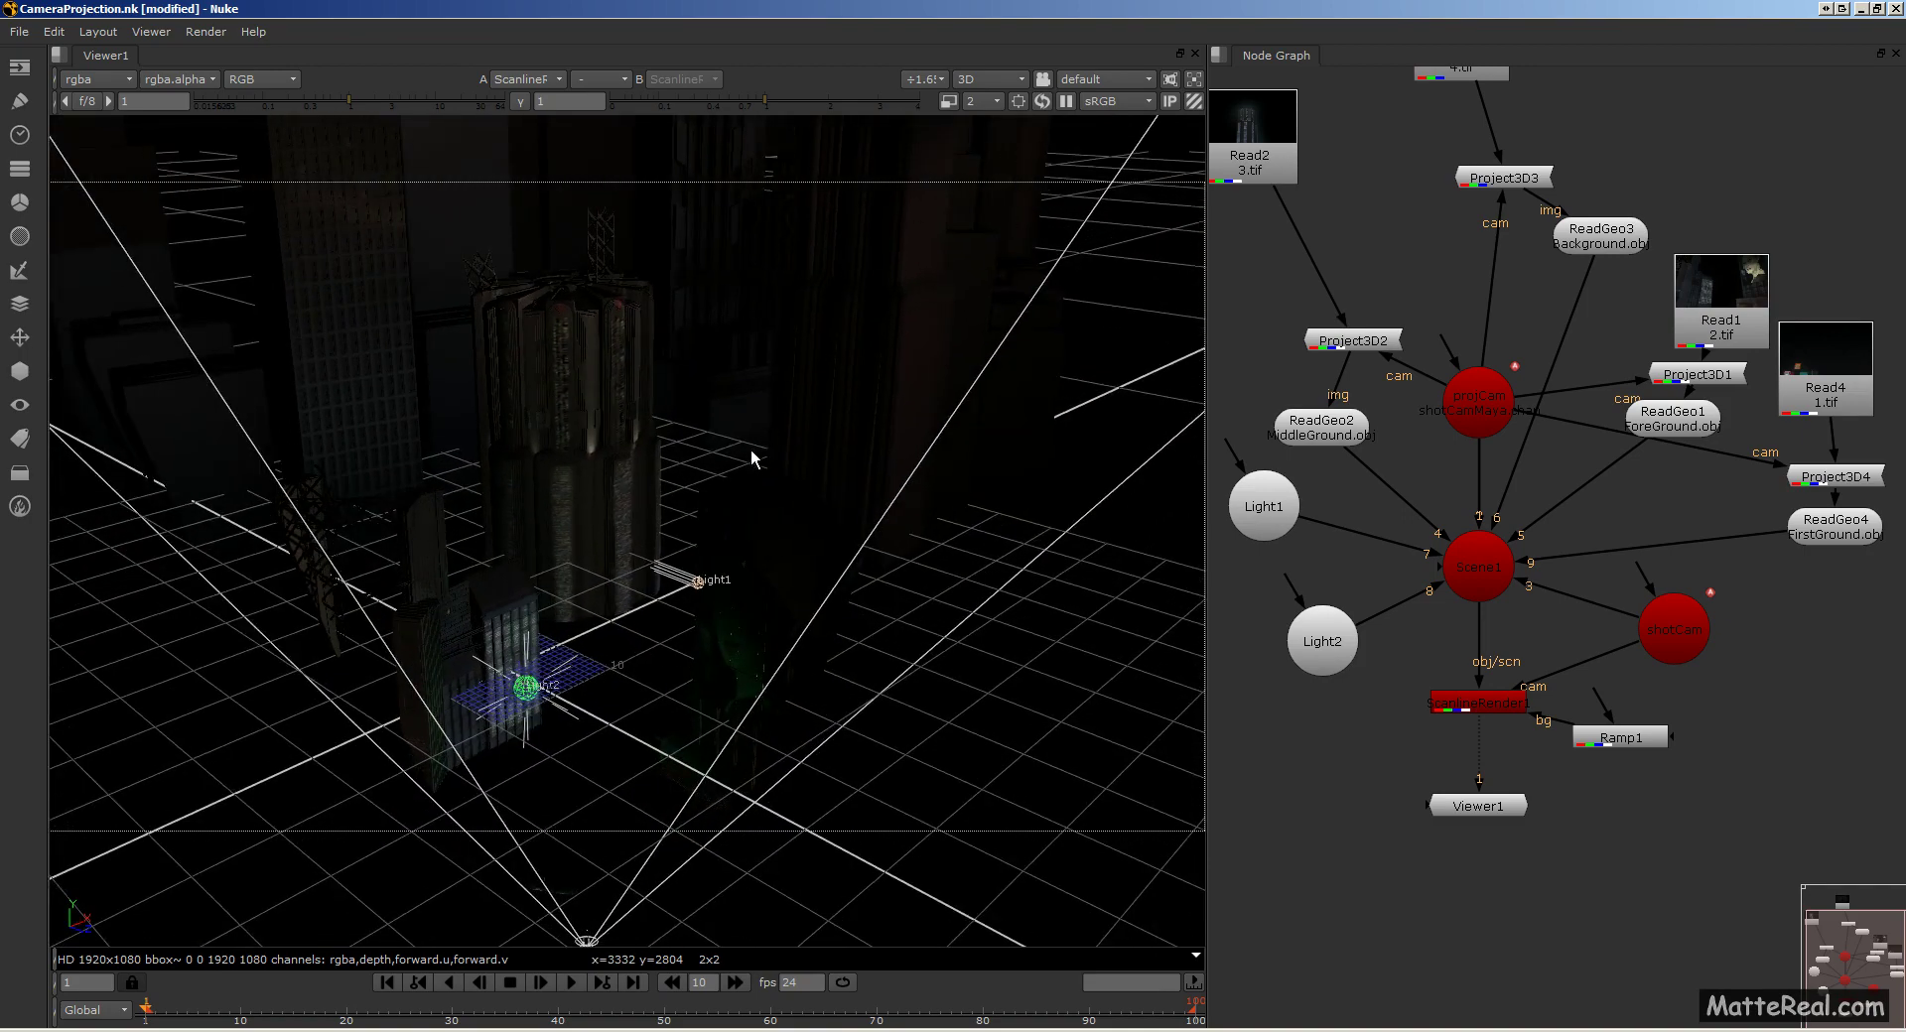
ctrl+drag(751, 459, 491, 428)
ctrl+drag(628, 422, 579, 615)
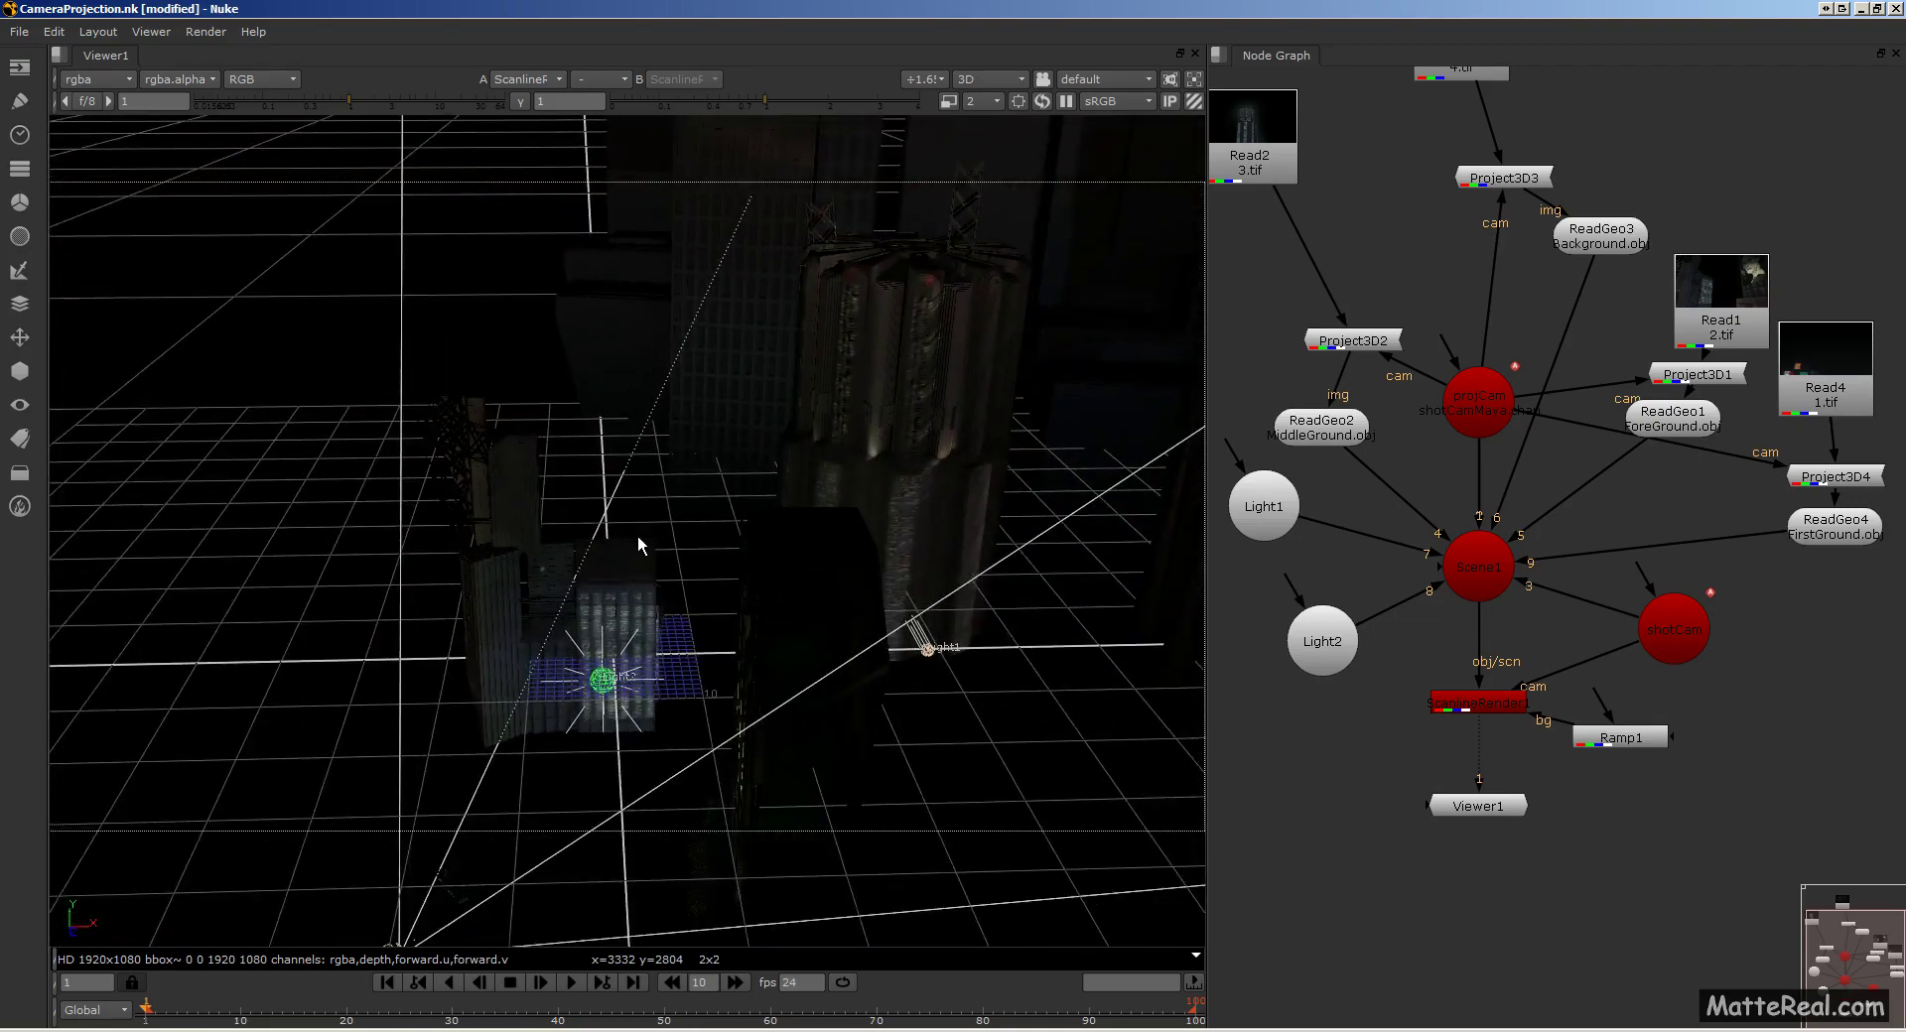
ctrl+drag(639, 544, 773, 561)
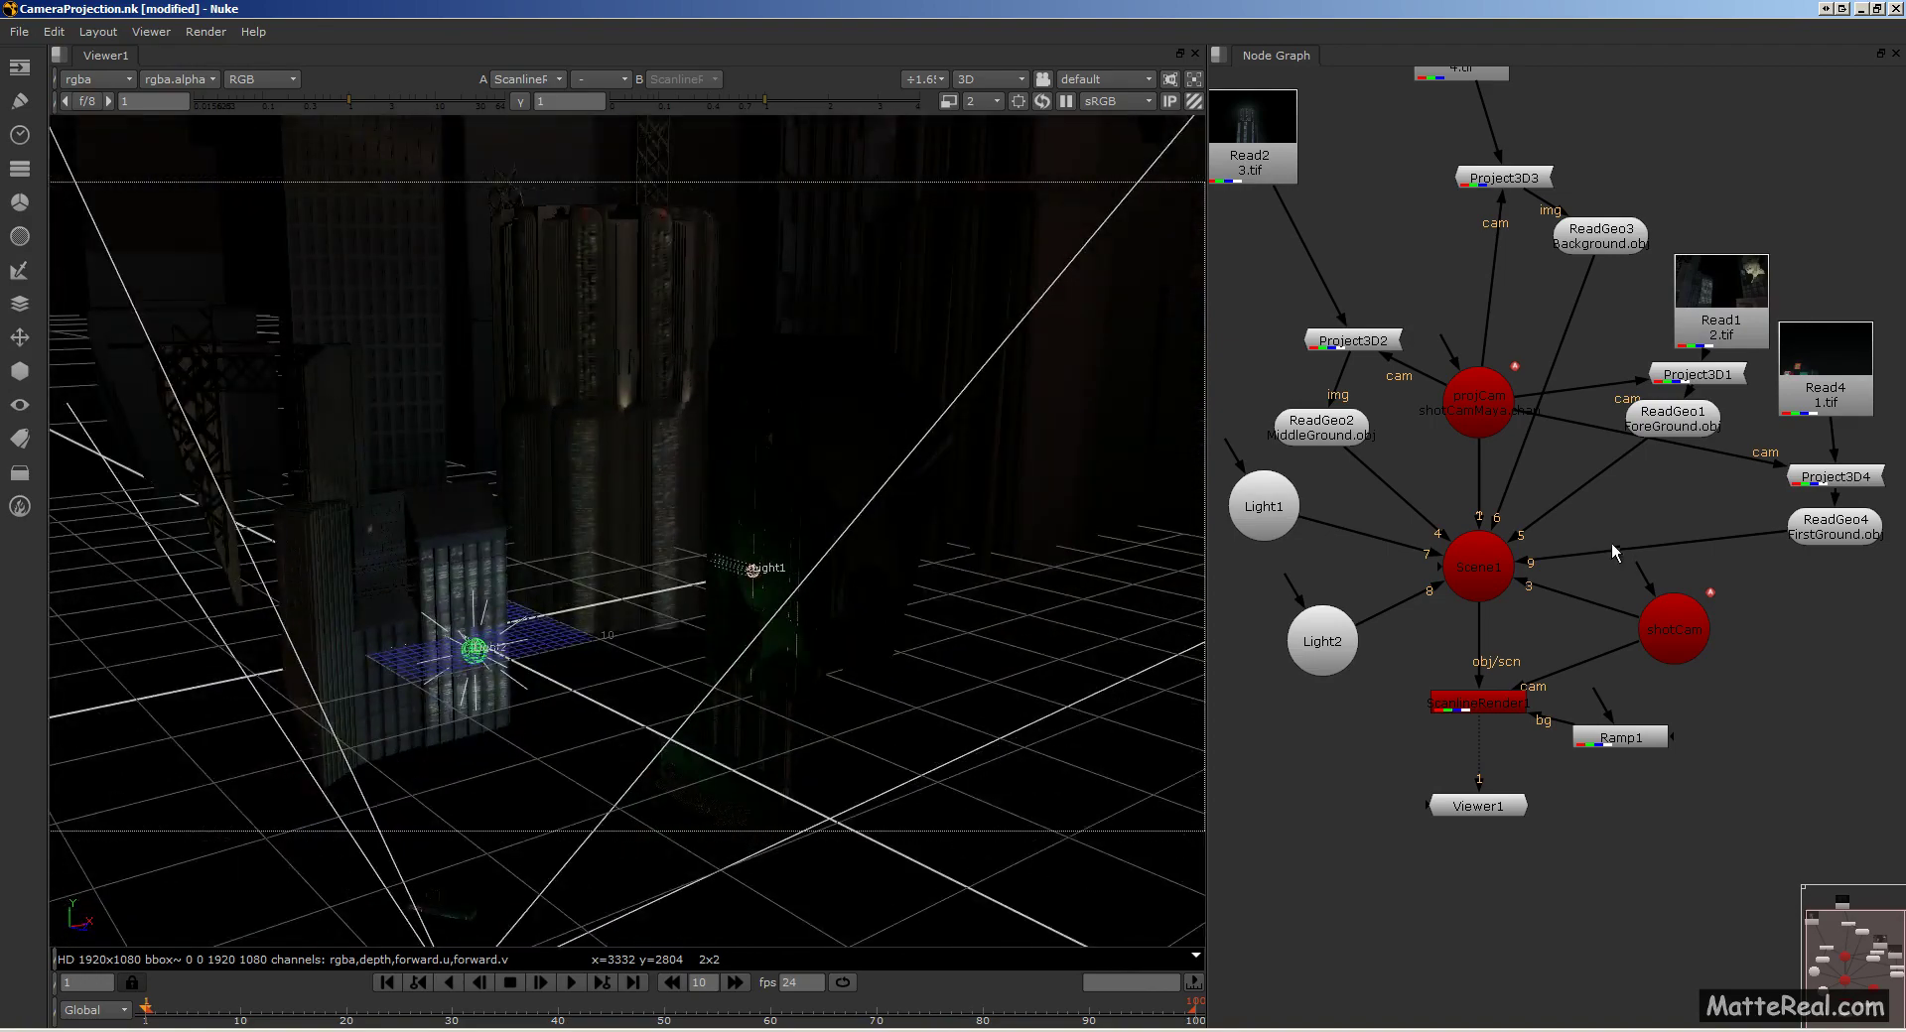
scroll(1635, 510, down, 2)
middle_drag(1660, 519, 1717, 612)
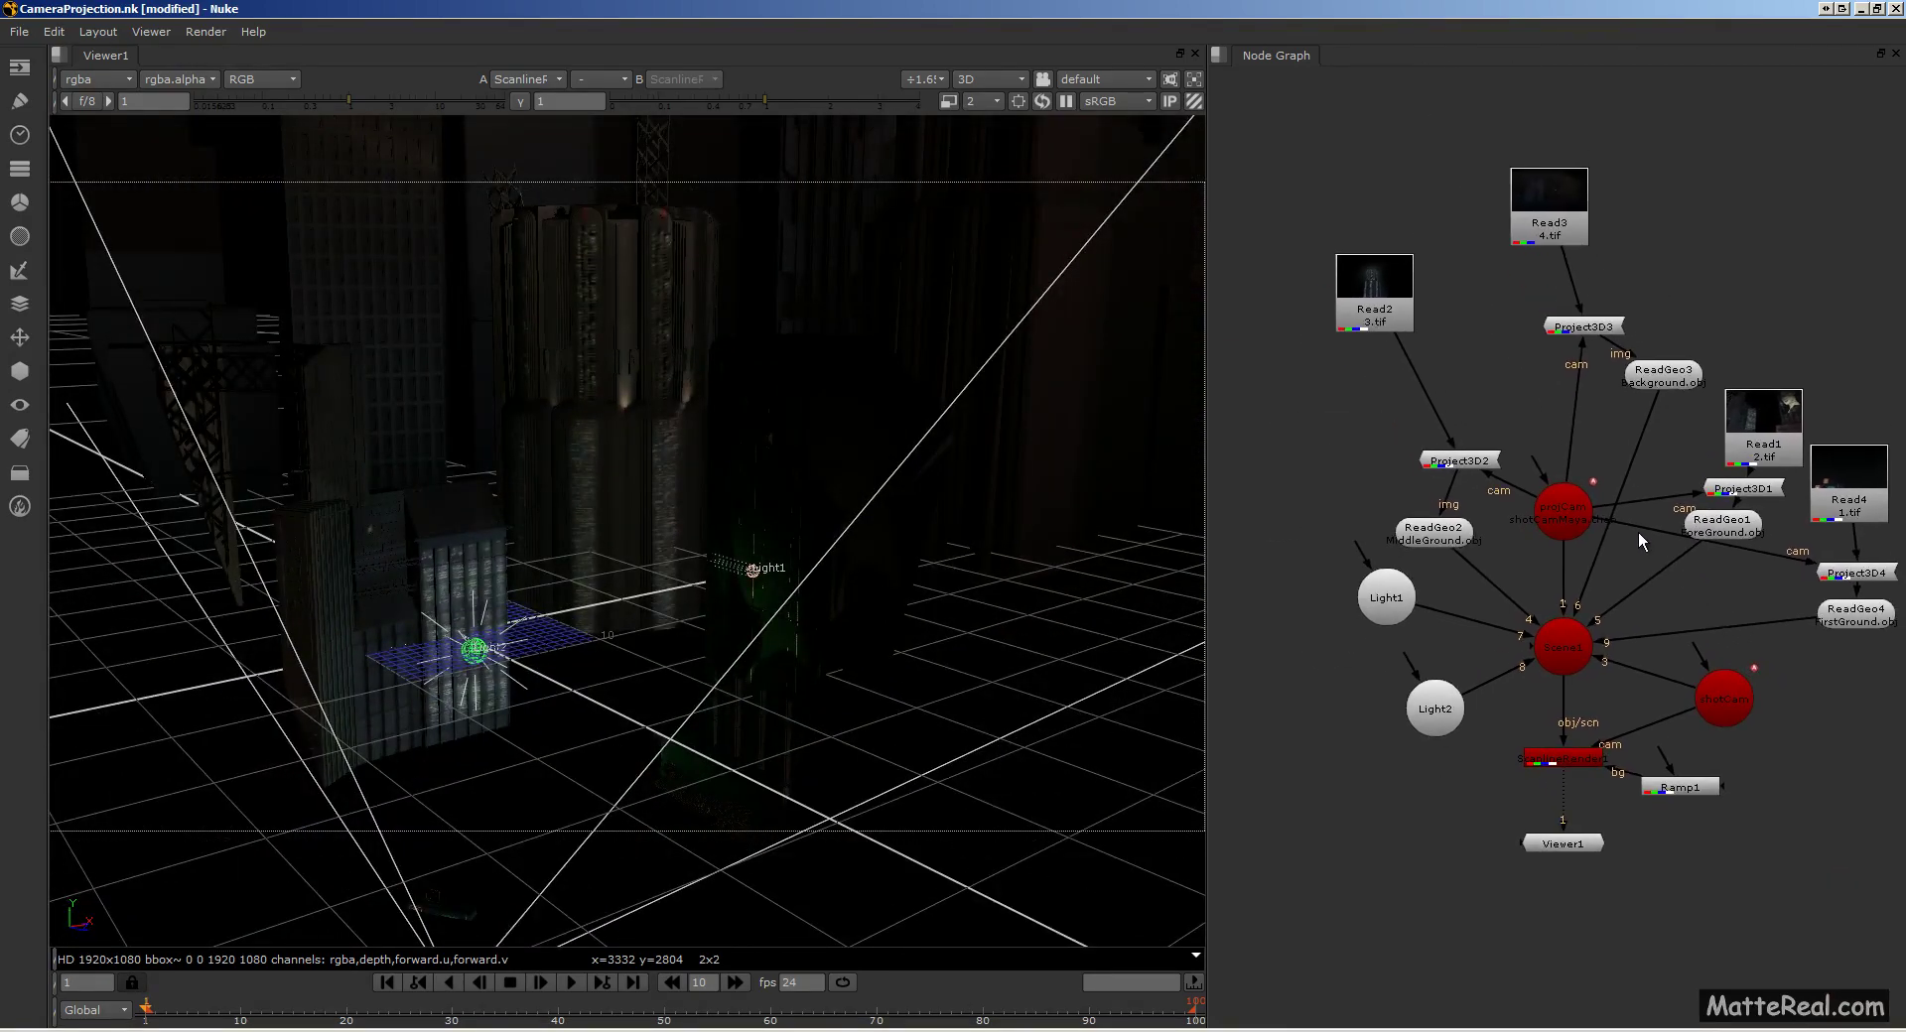
scroll(1608, 530, up, 3)
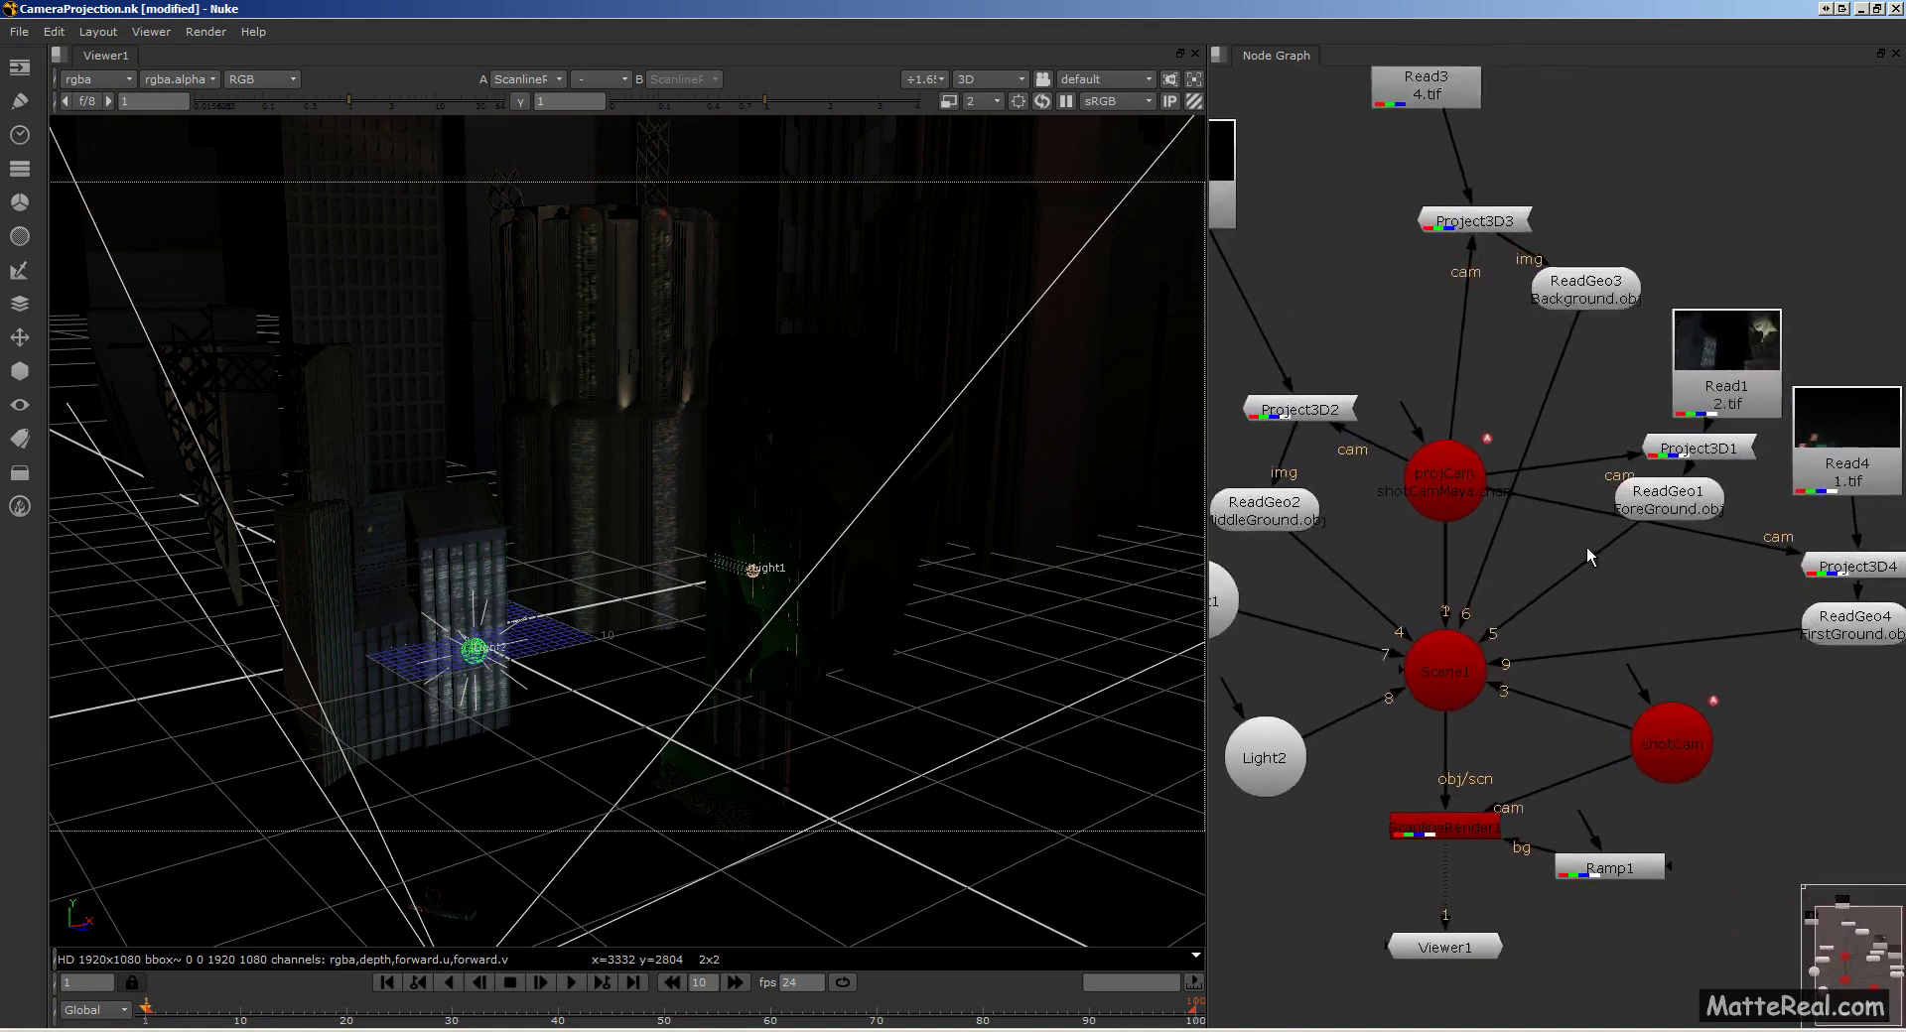
middle_drag(1588, 556, 1654, 561)
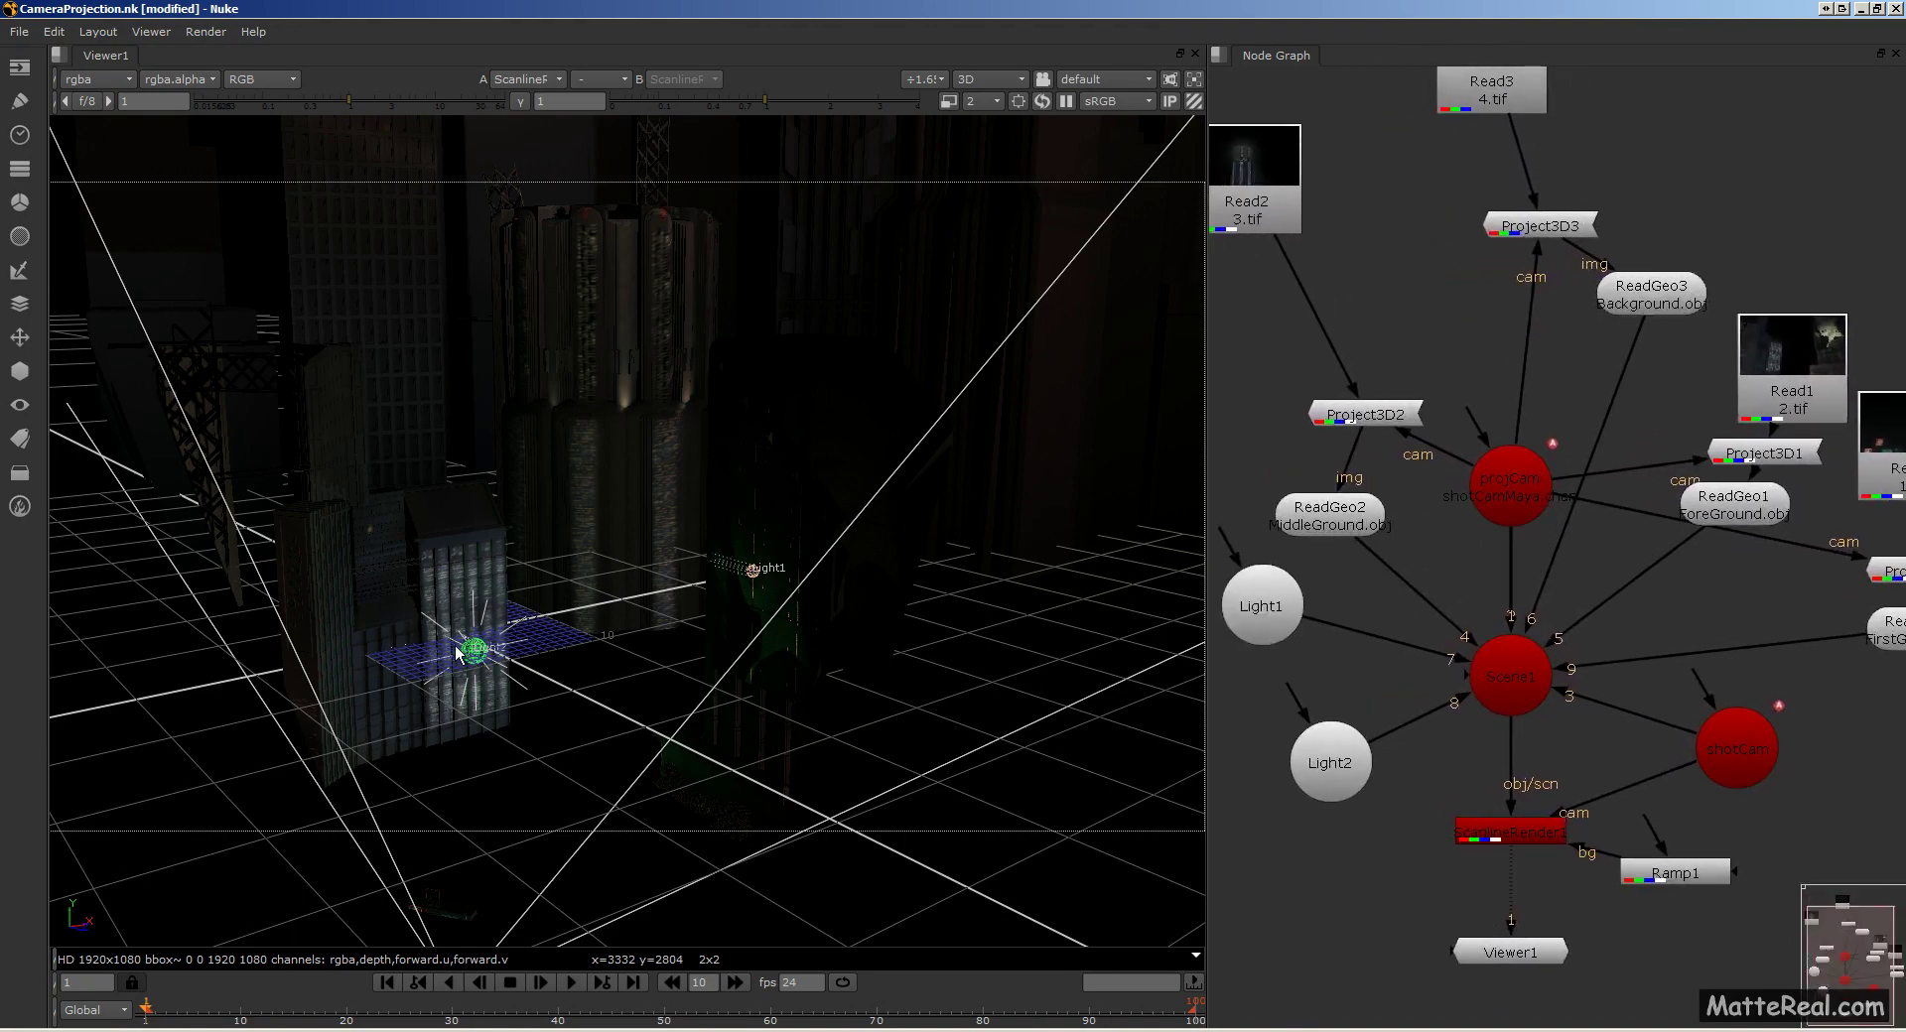
Step: Highlight the Background.obj, MiddleGround.obj and ForeGround.obj geometry one after another in the 3D viewer to identify each projection layer
click(440, 550)
alt+drag(567, 583, 527, 587)
click(605, 450)
click(759, 543)
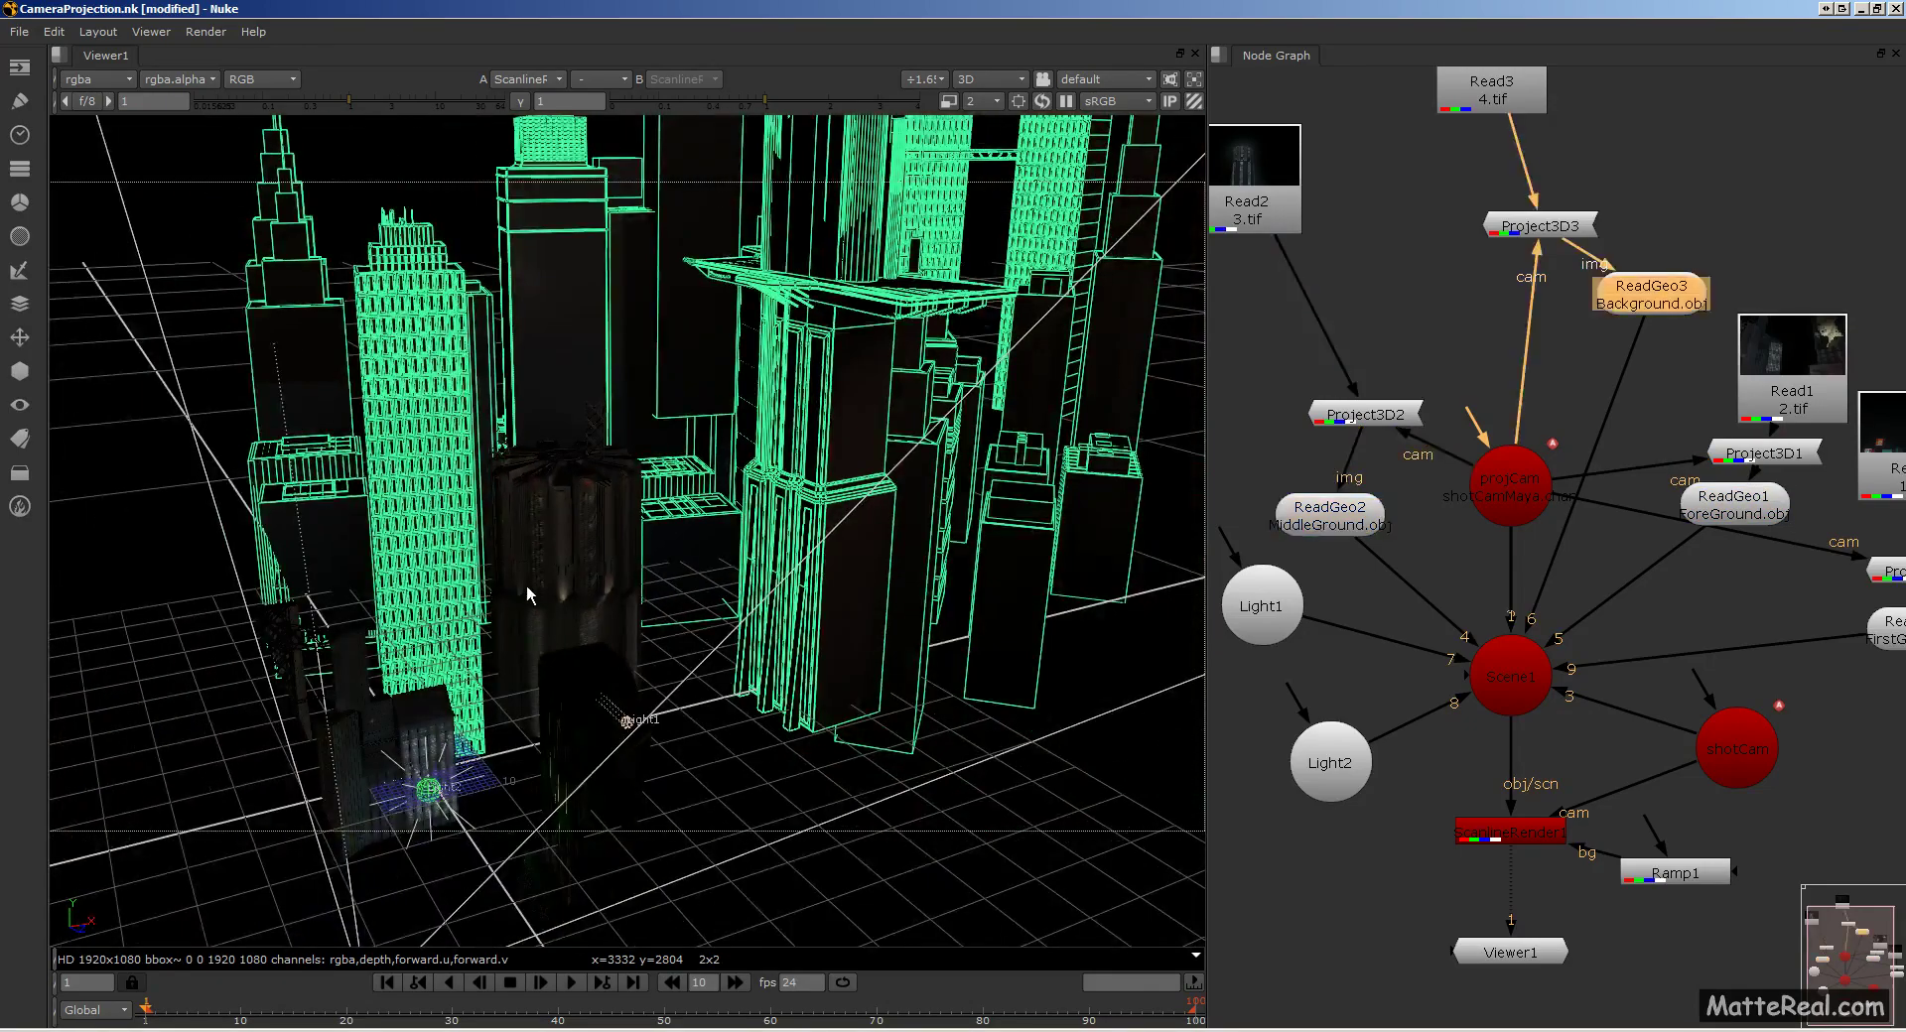
click(400, 747)
ctrl+drag(437, 711, 470, 662)
click(617, 512)
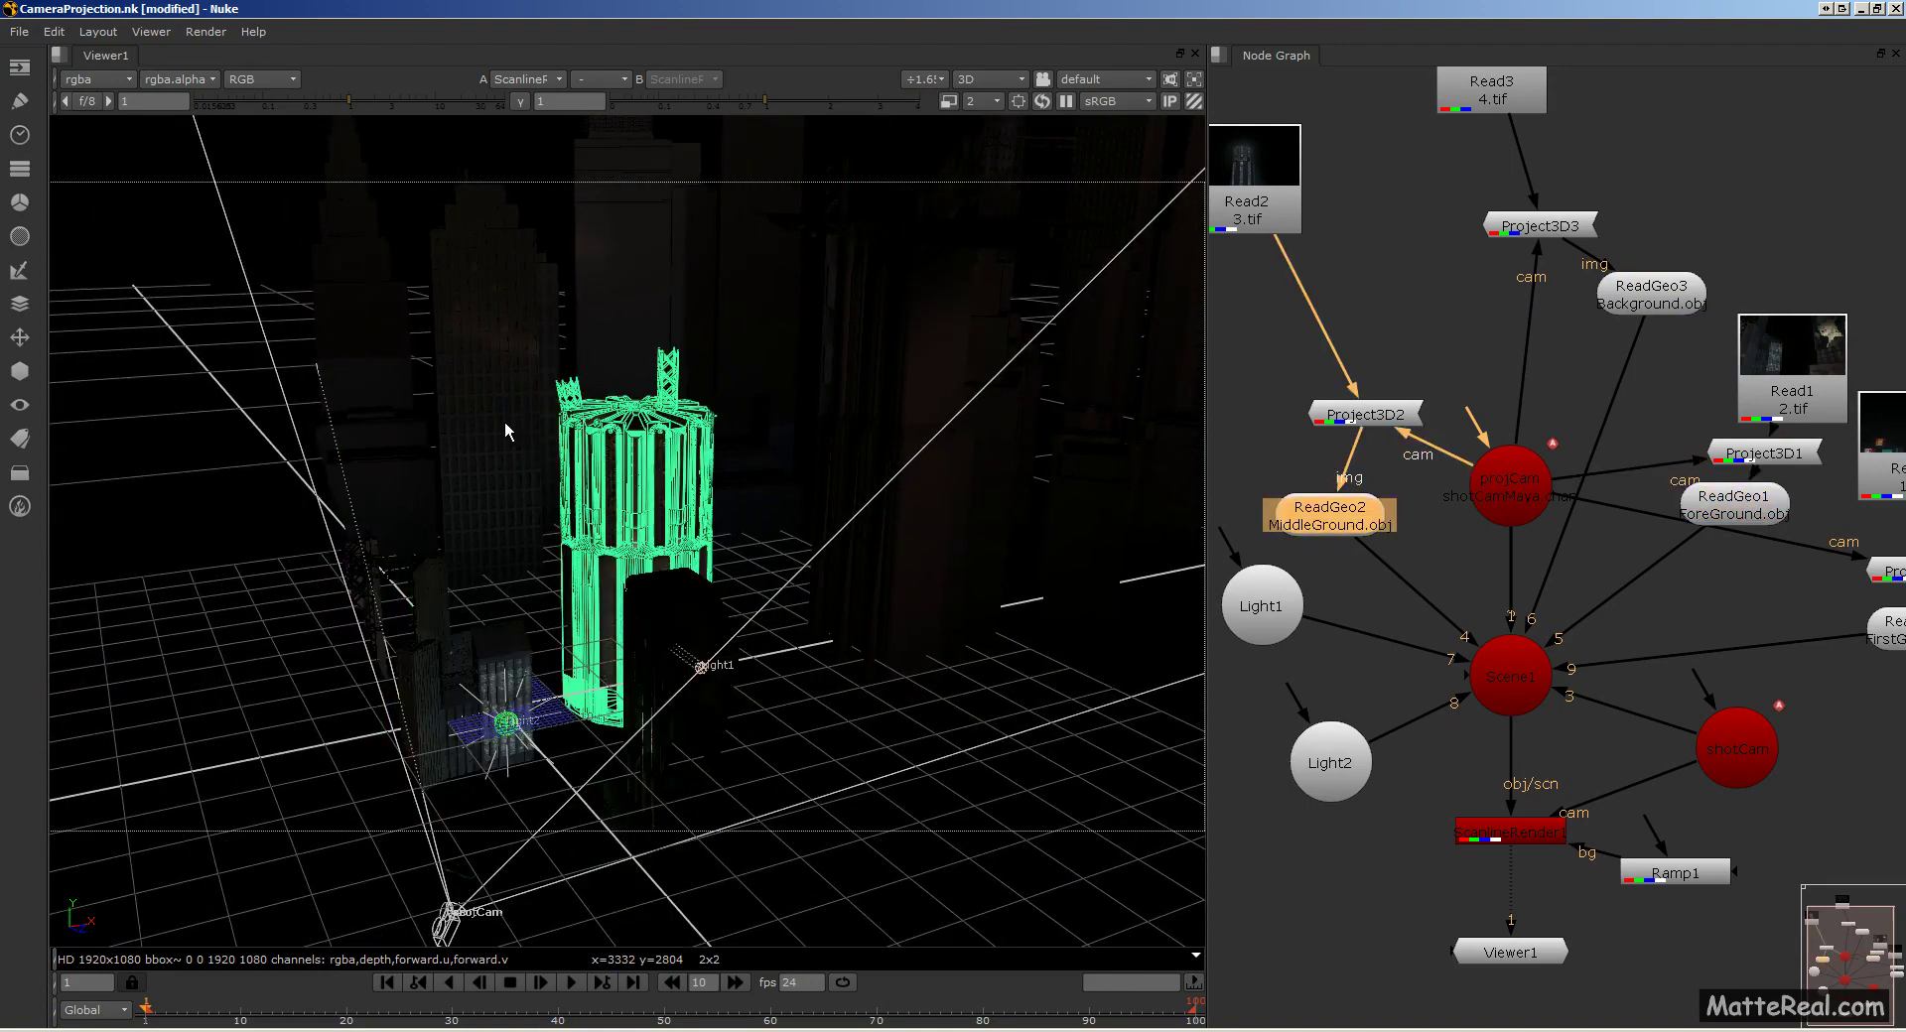
click(510, 669)
ctrl+drag(503, 684, 629, 668)
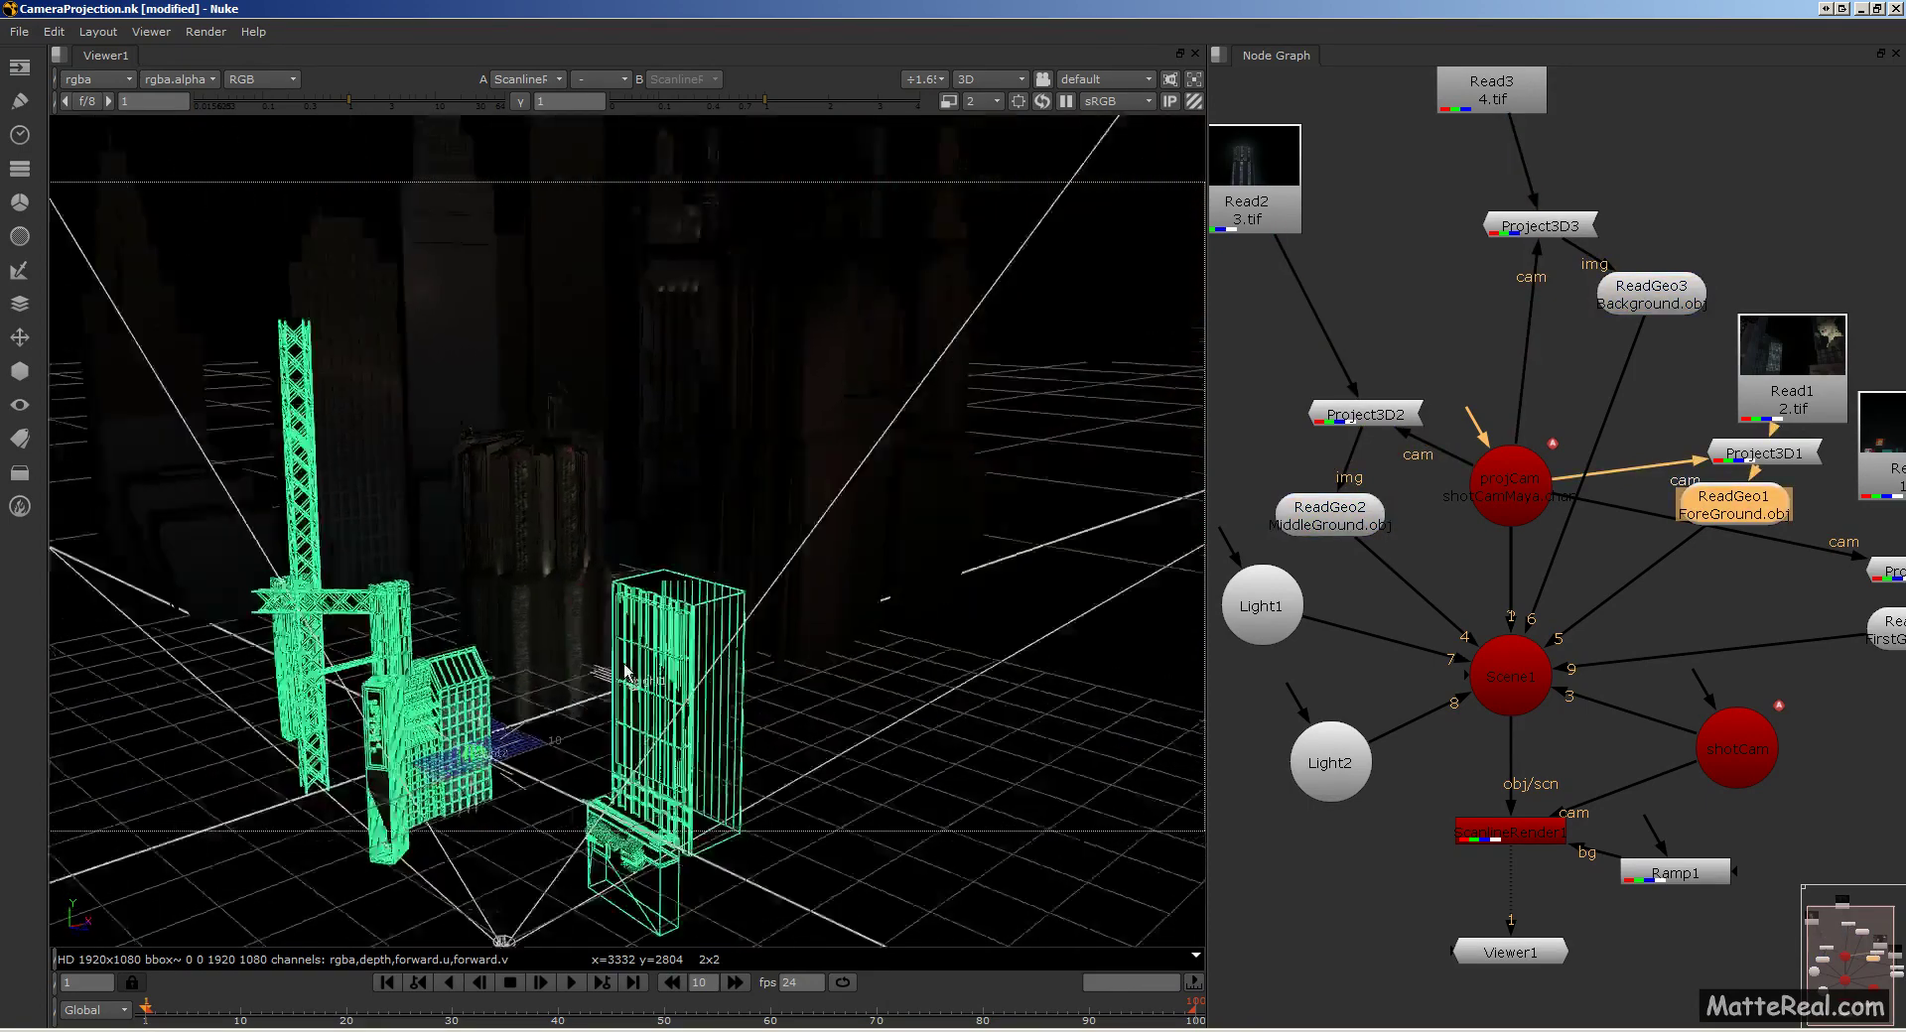
Step: Disable the Light1 and Light2 nodes to view the projected textures without scene lighting
click(1287, 617)
key(d)
click(1335, 766)
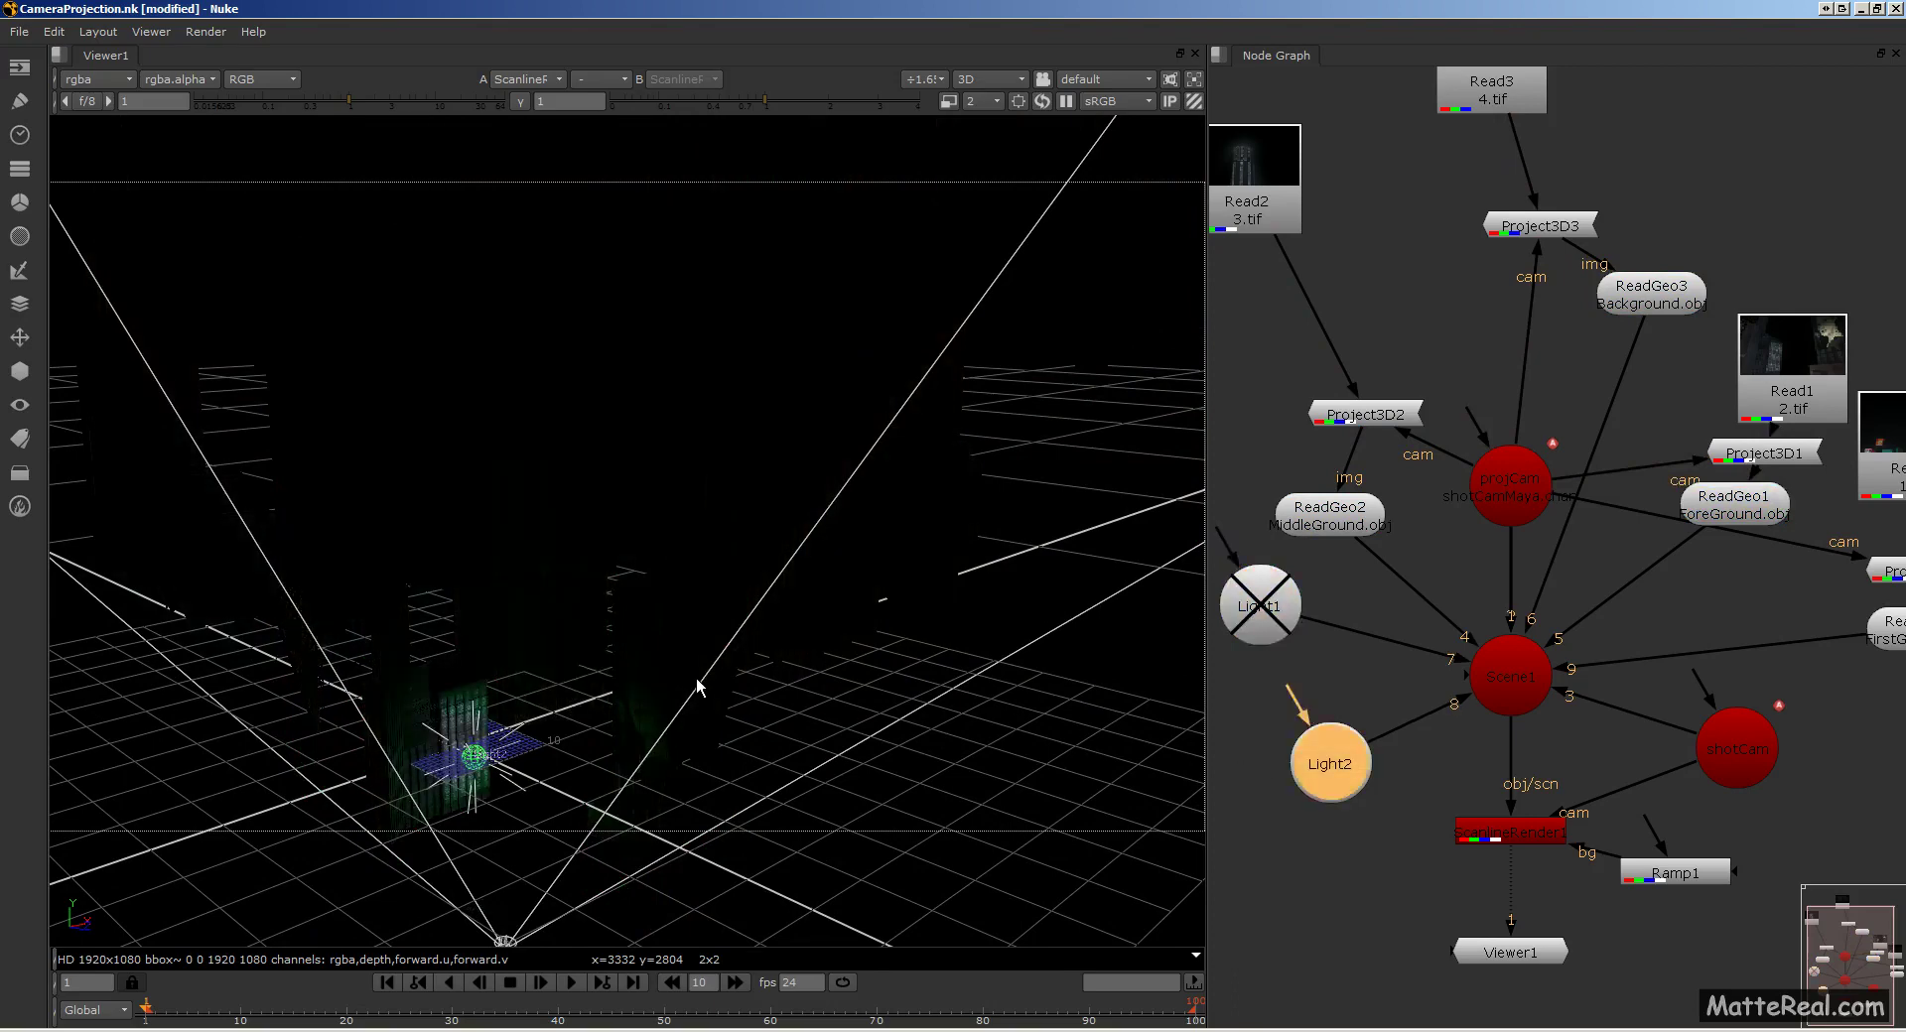
key(d)
ctrl+drag(721, 705, 790, 655)
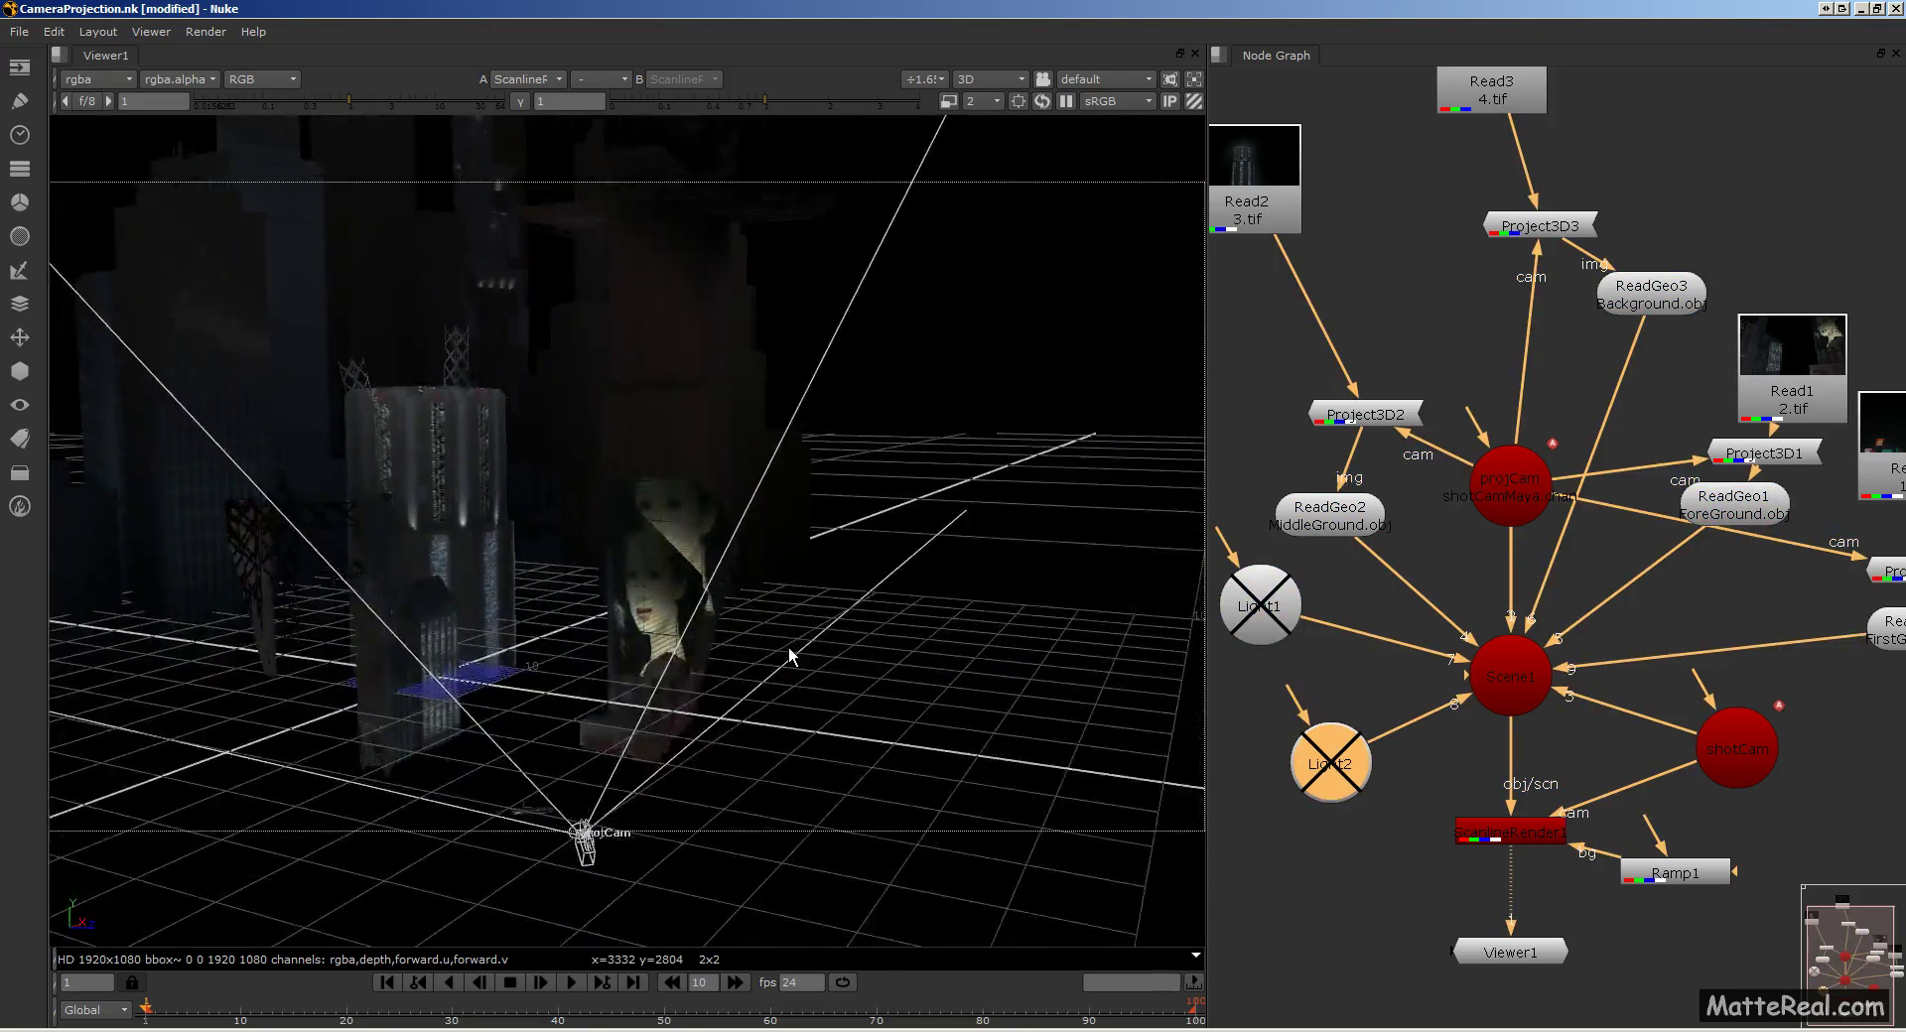
Step: Select the projCam node and locate its camera in the 3D viewer, then shift the shotCam node slightly in the graph
click(1527, 613)
click(1510, 488)
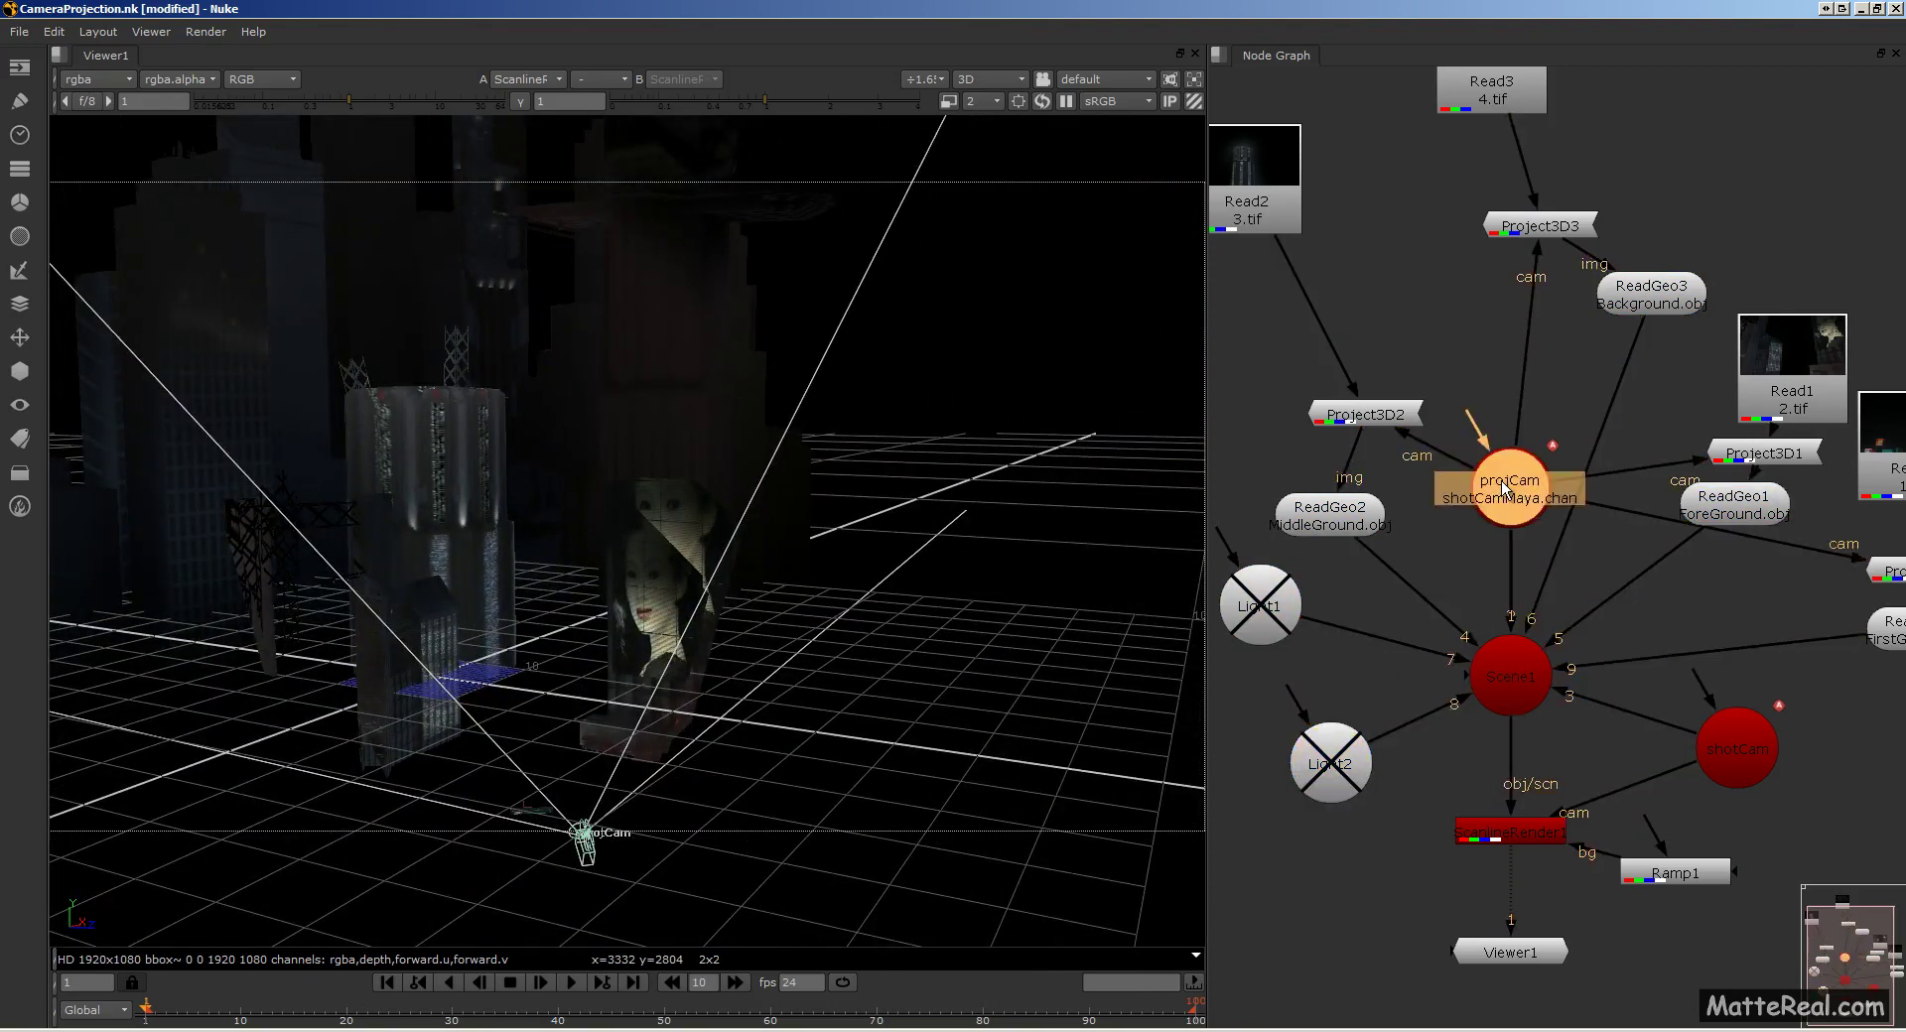
ctrl+drag(486, 835, 679, 707)
drag(1731, 752, 1745, 743)
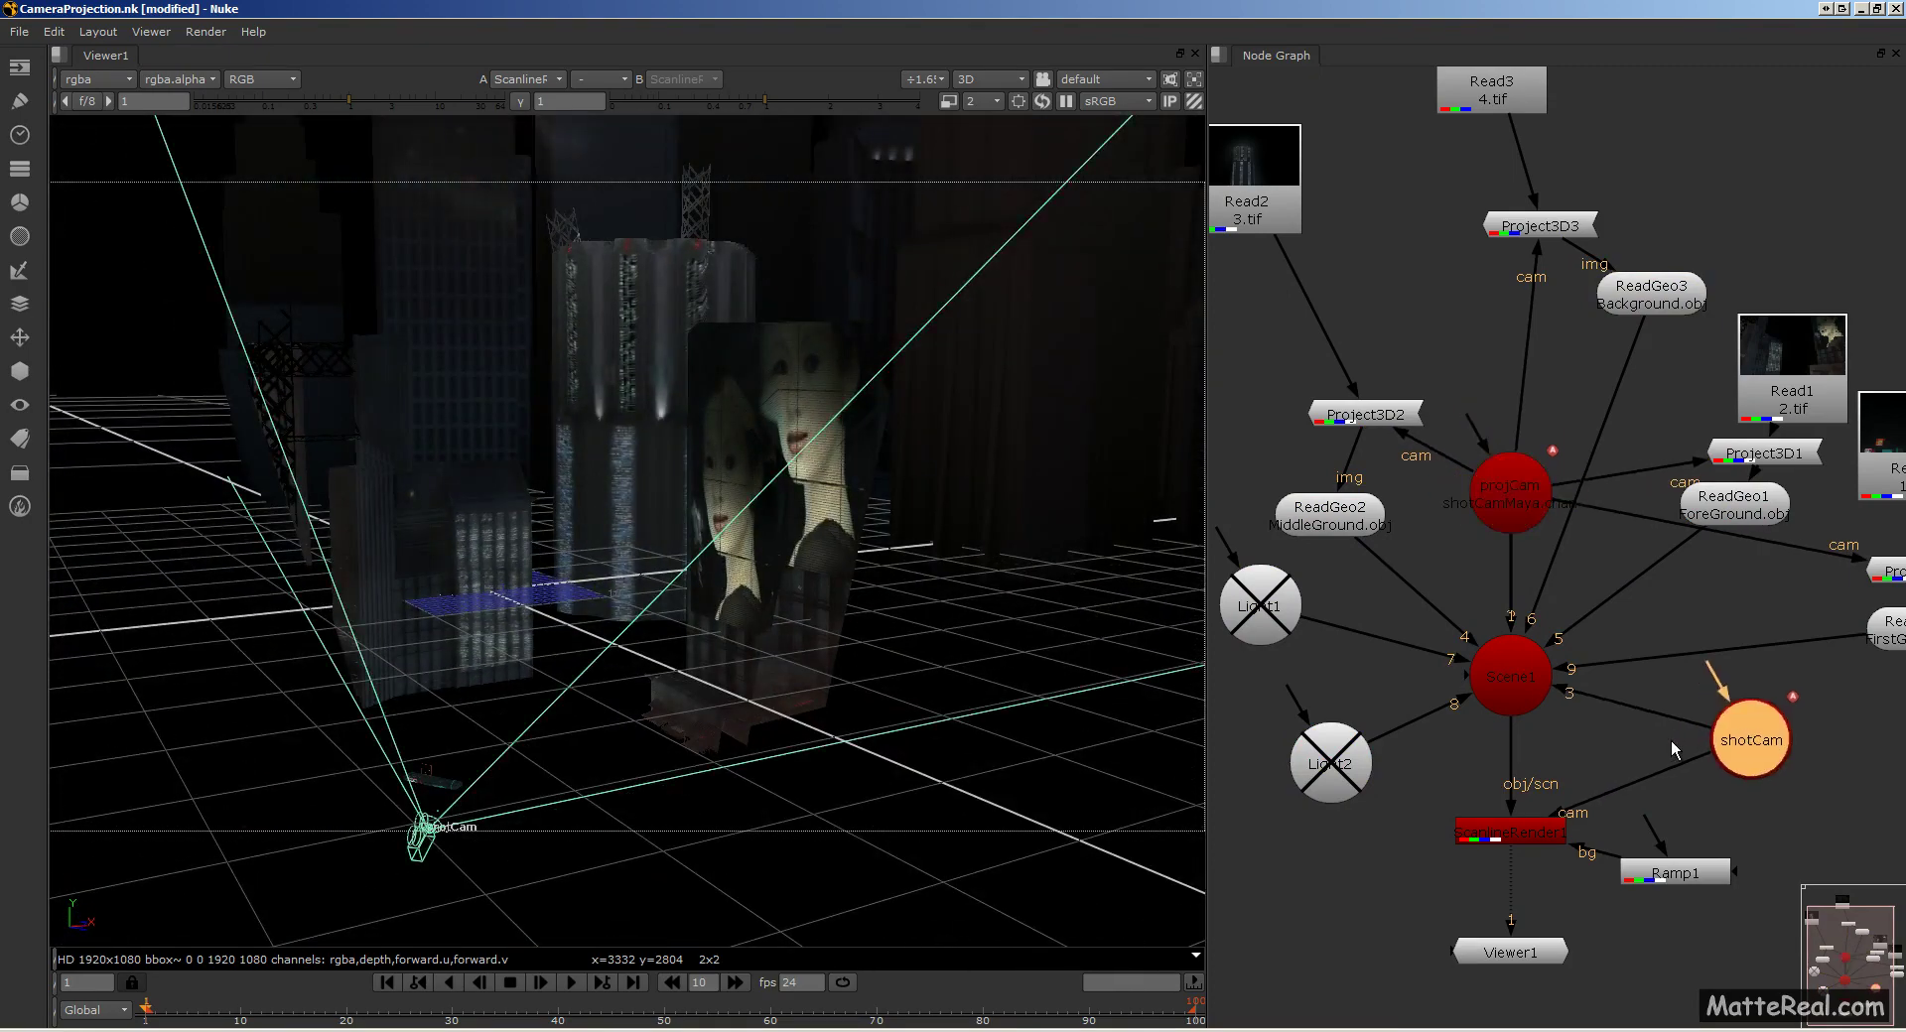
drag(1628, 731, 1654, 753)
Step: Go to frame 35 and compare the shotCam and projCam positions in front of the projected buildings
alt+drag(801, 818, 843, 749)
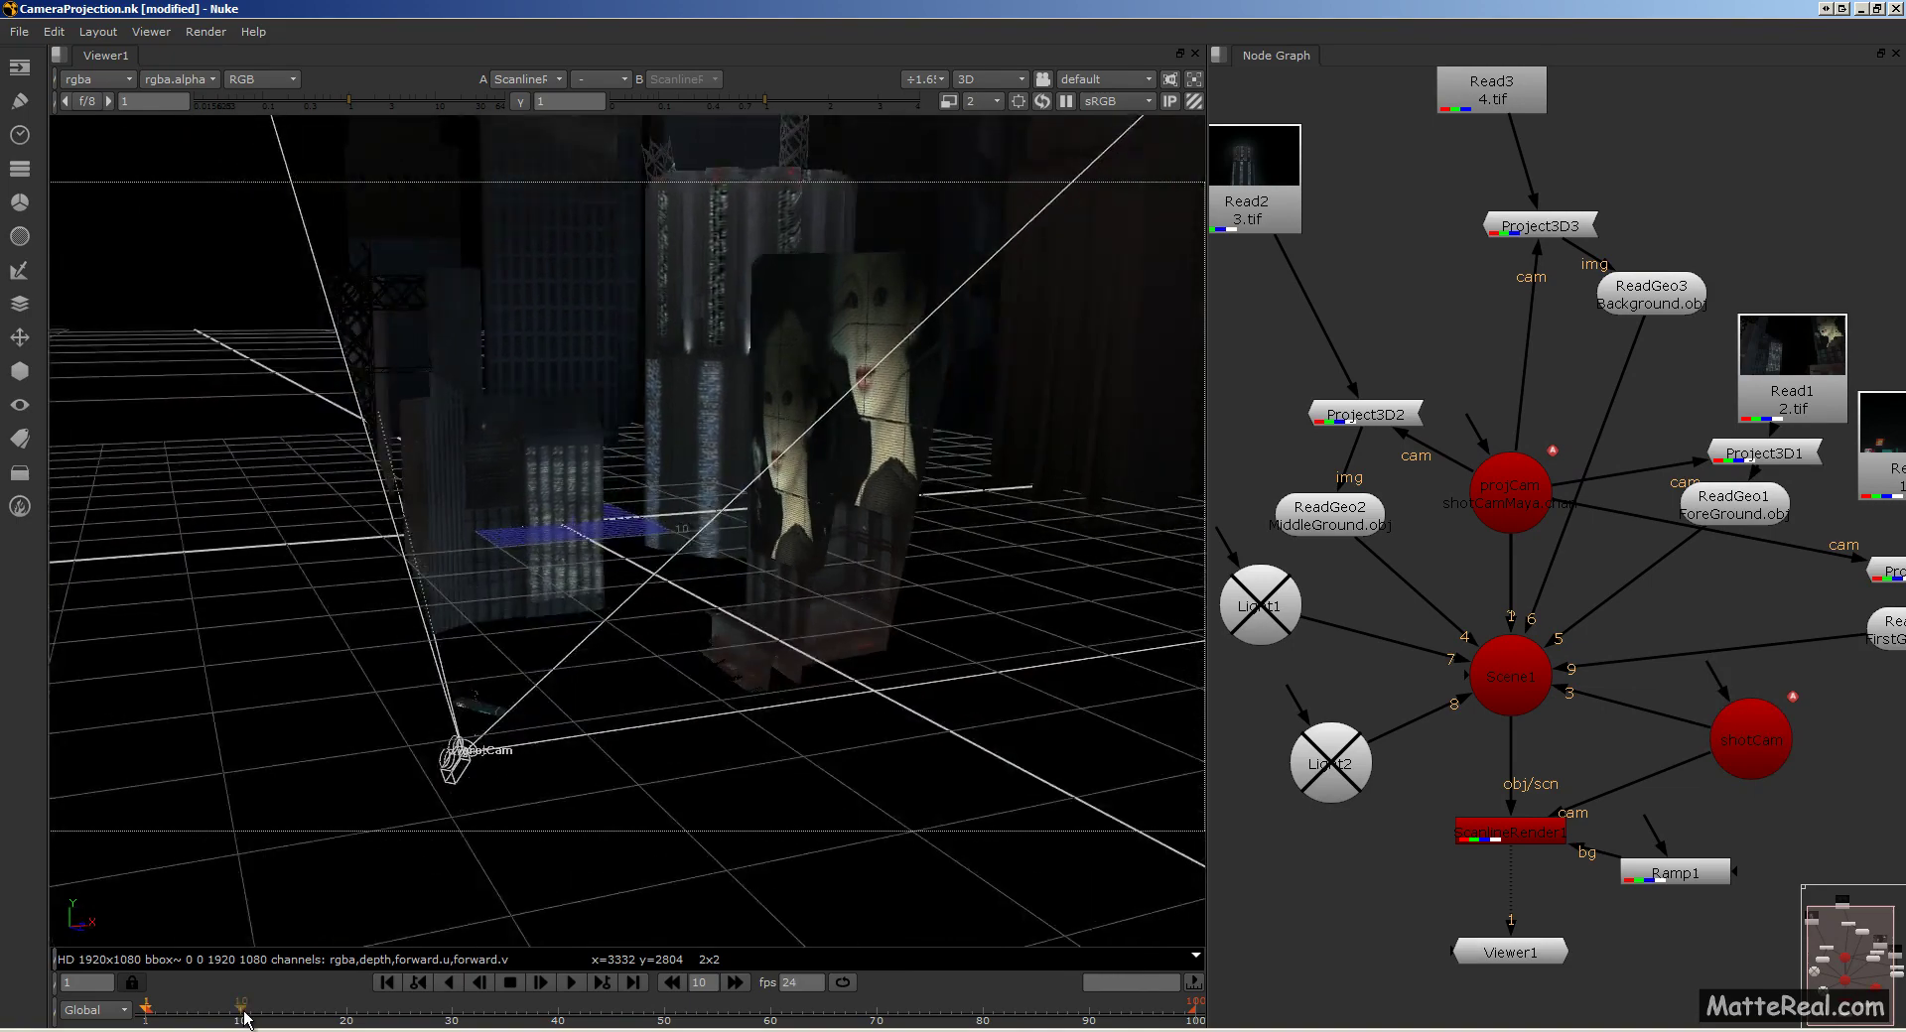
scroll(408, 751, up, 3)
alt+drag(446, 712, 478, 642)
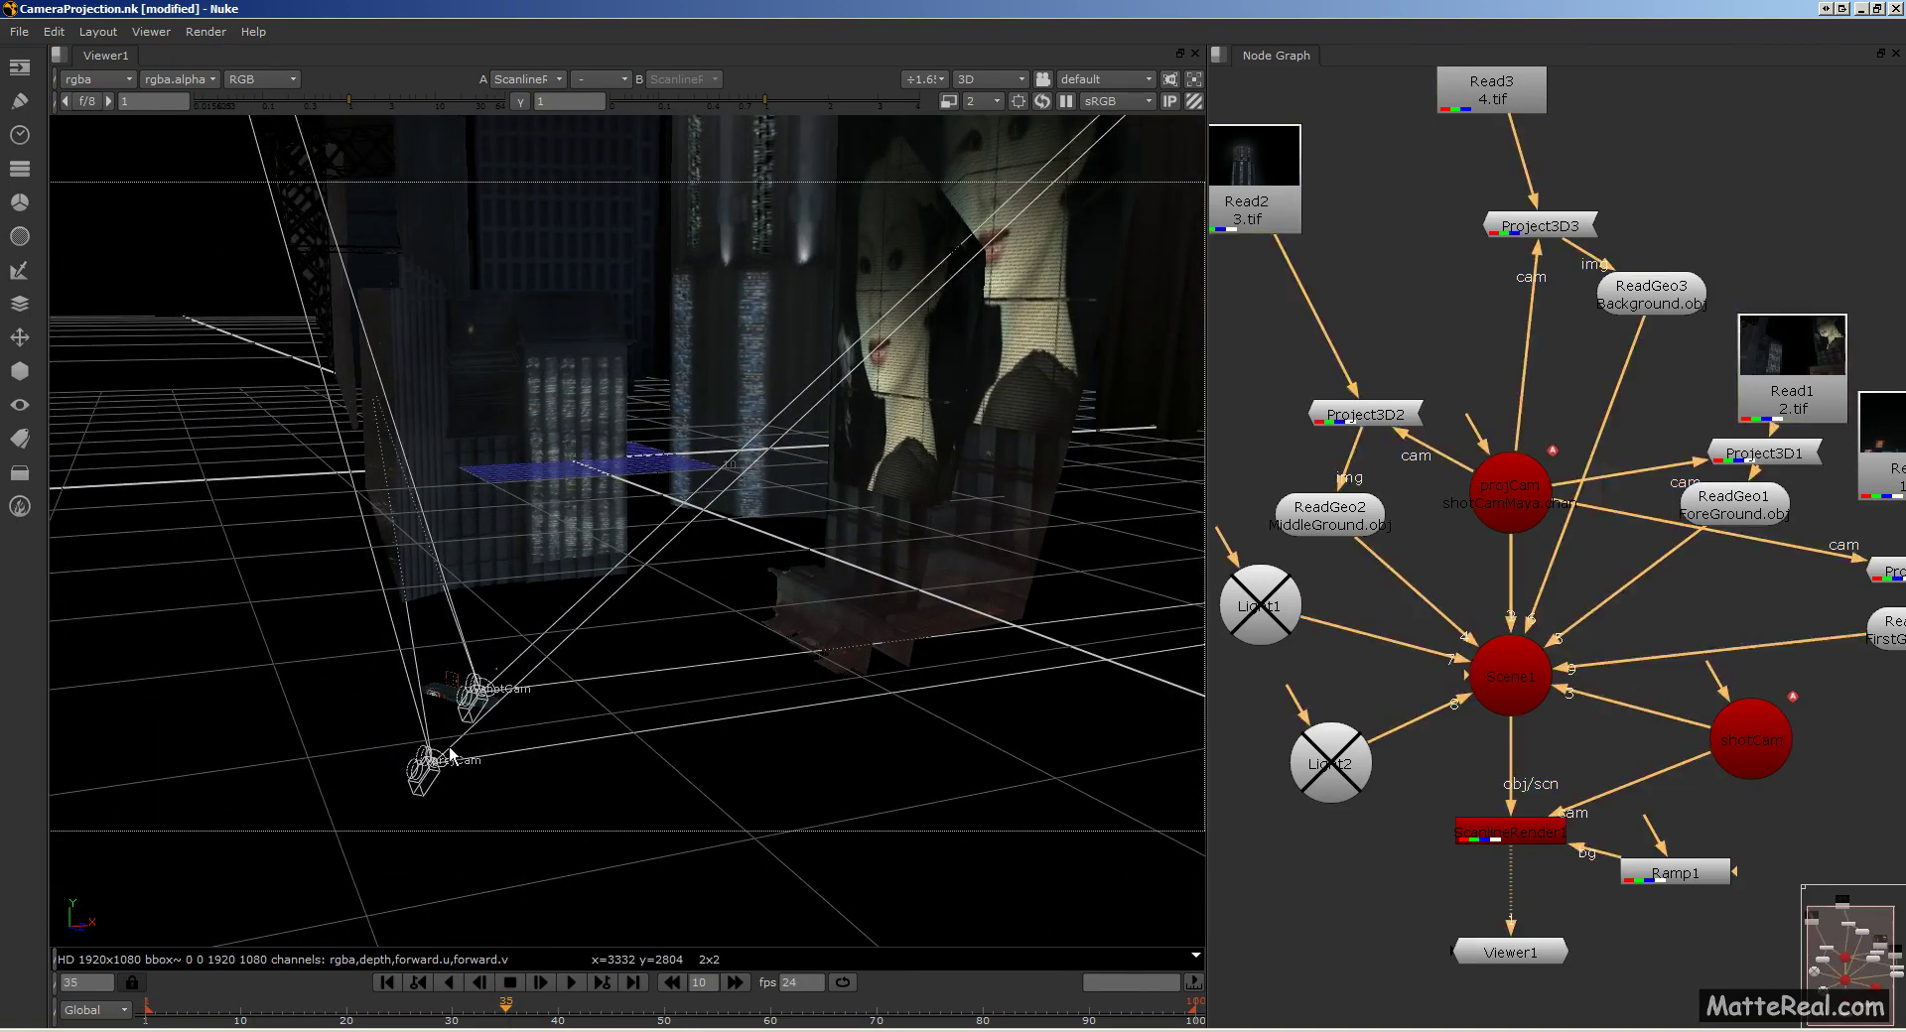
scroll(447, 769, up, 2)
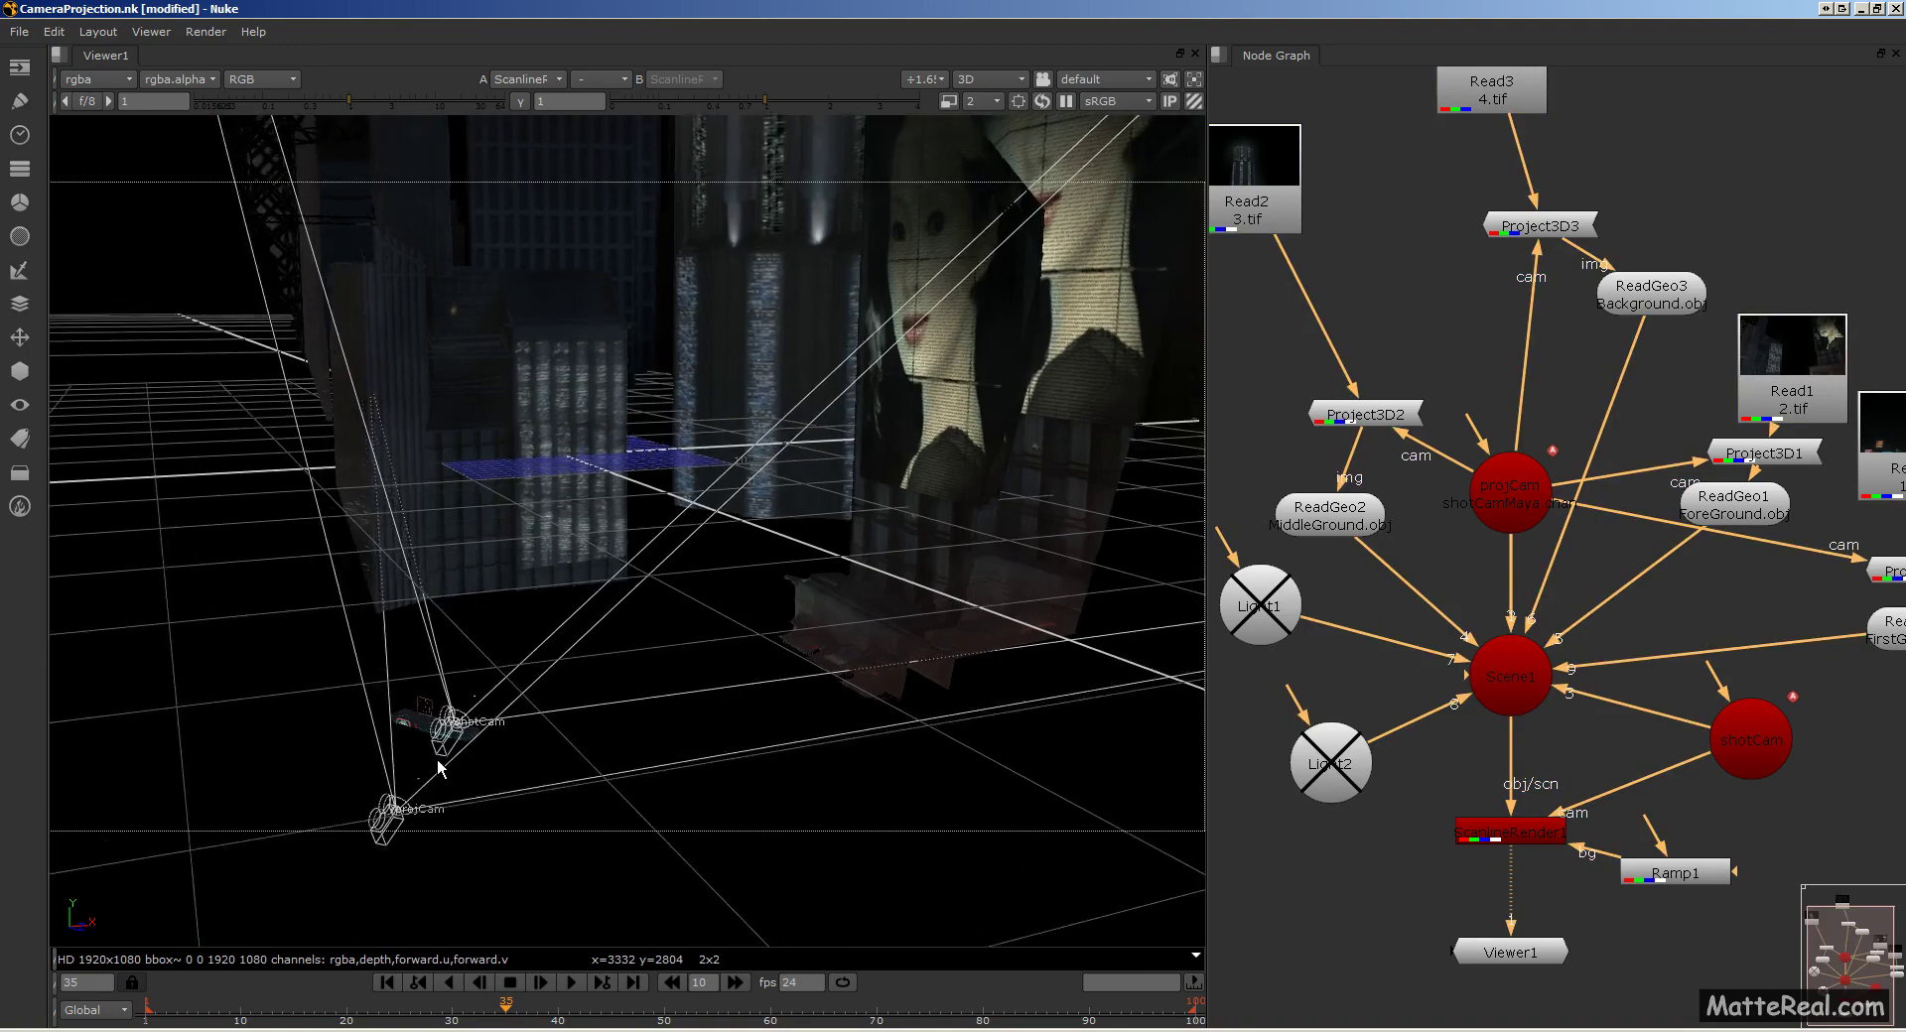
ctrl+drag(809, 402, 569, 542)
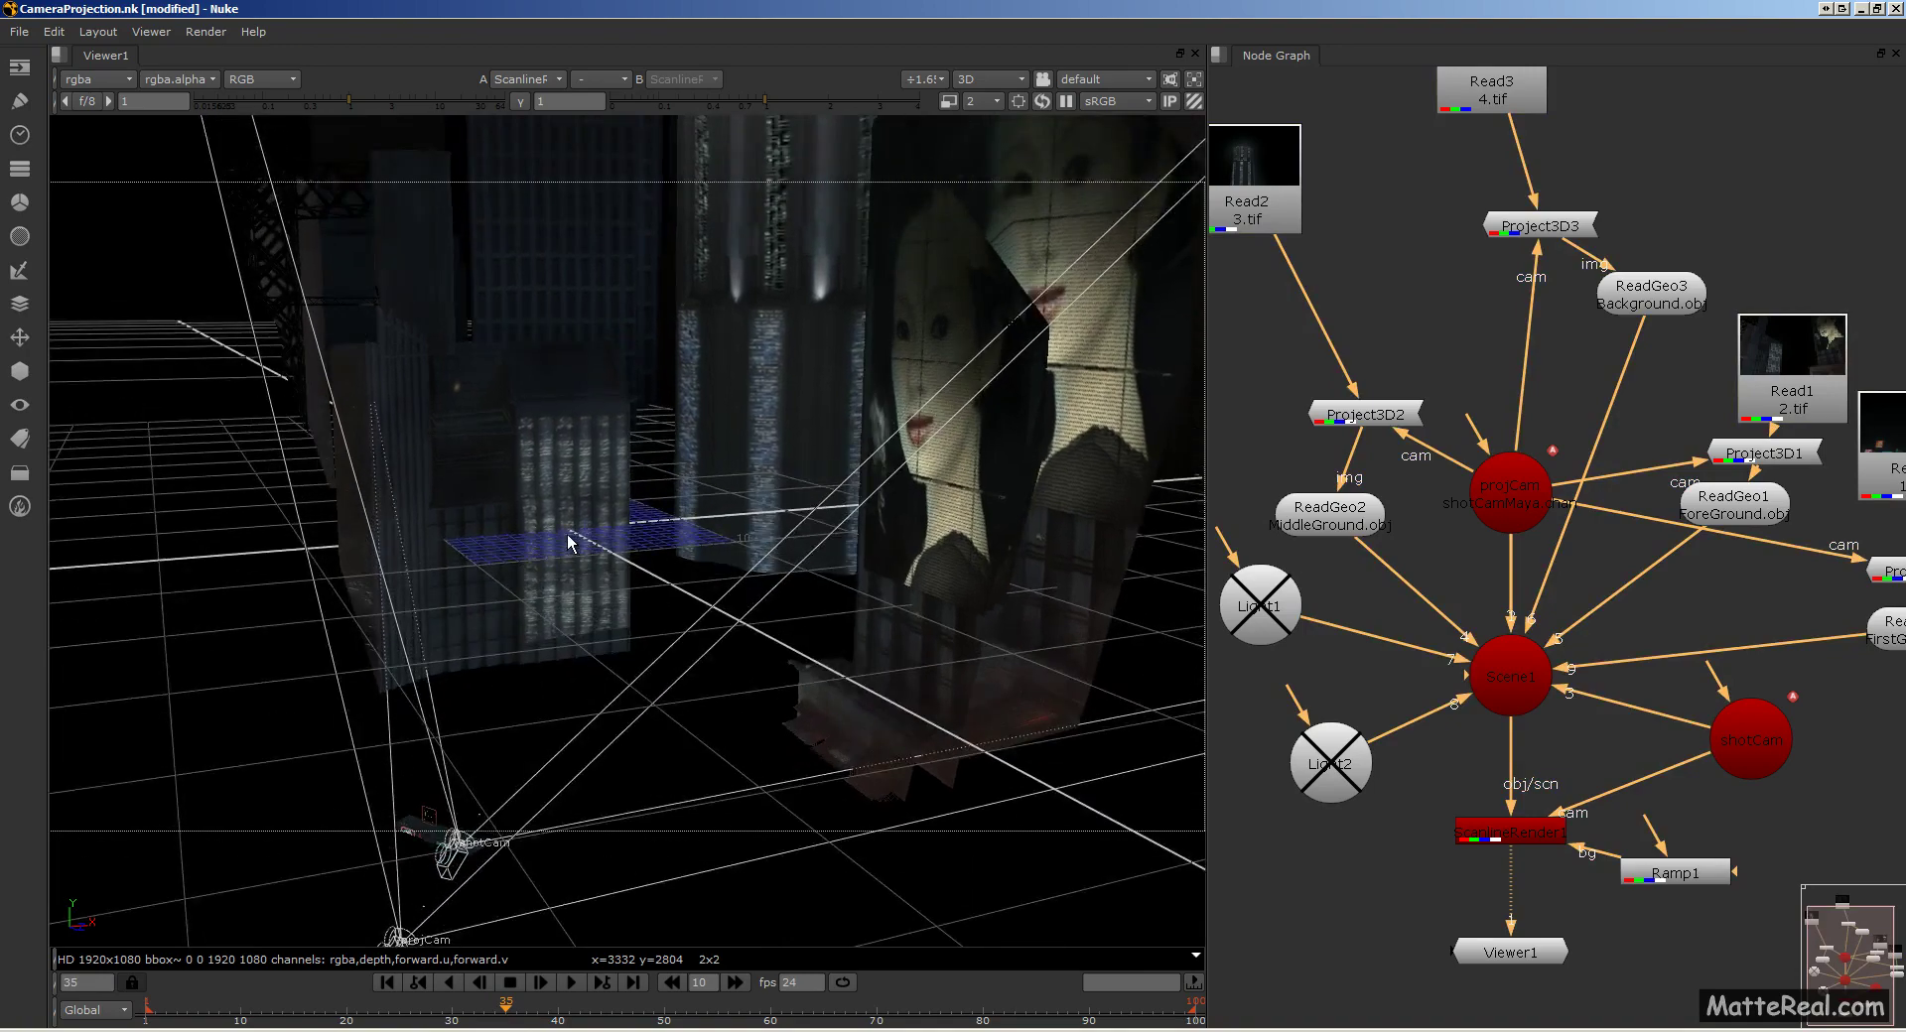
ctrl+drag(635, 436, 906, 596)
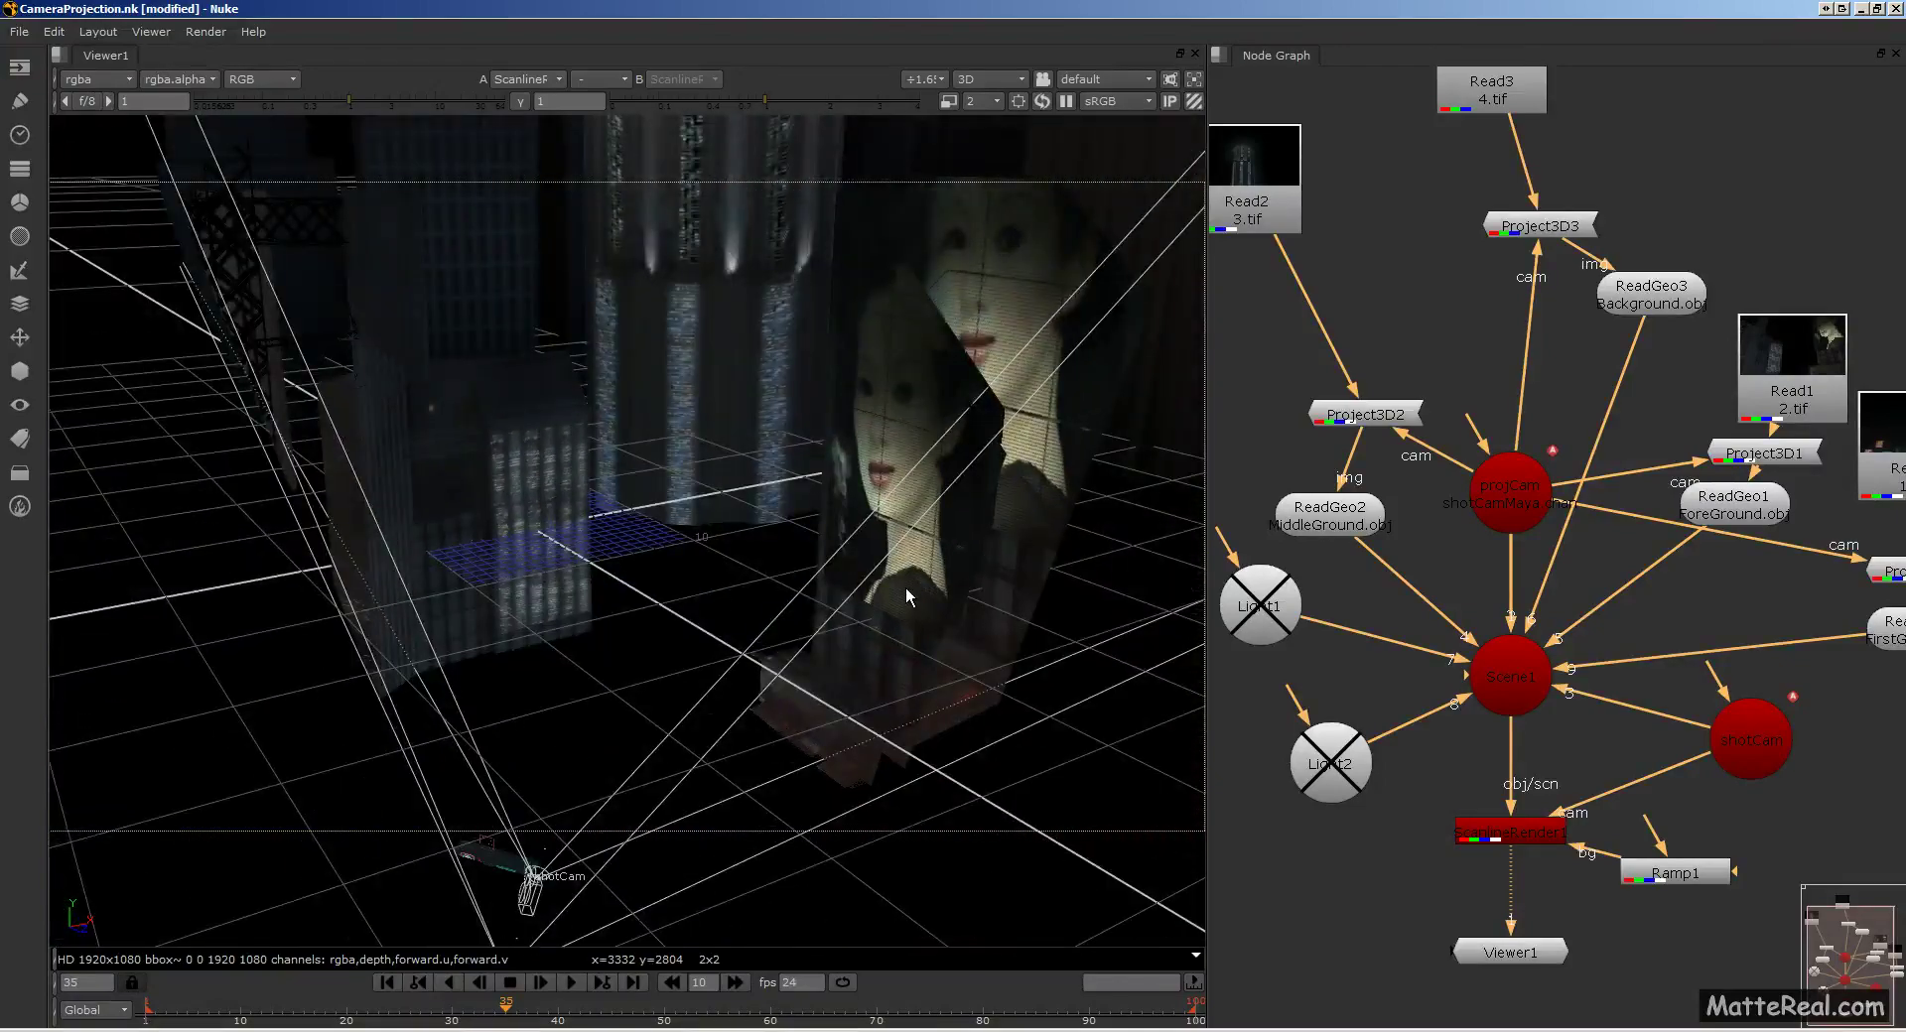
Step: Re-enable the Light1 and Light2 nodes to light the projected city
click(1270, 612)
middle_drag(1270, 612, 1416, 592)
click(1438, 743)
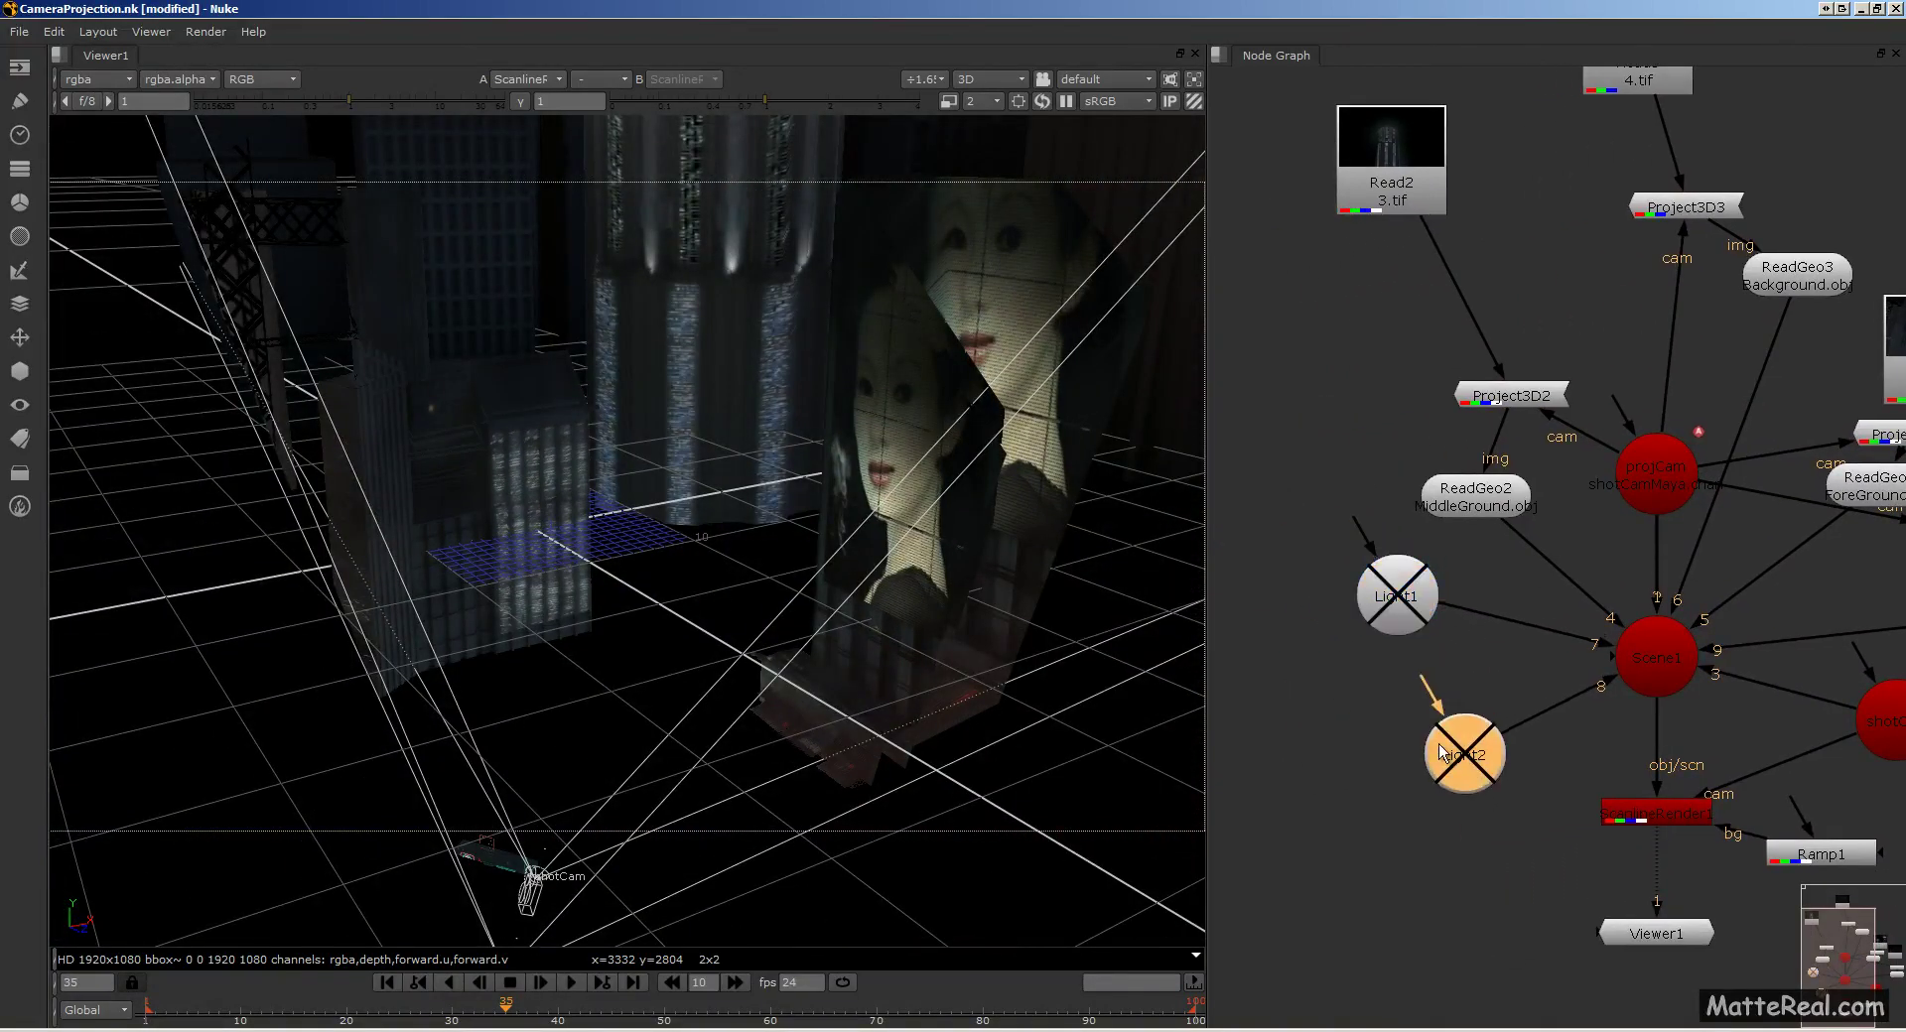
ctrl+drag(1064, 610, 784, 599)
drag(1468, 761, 1440, 764)
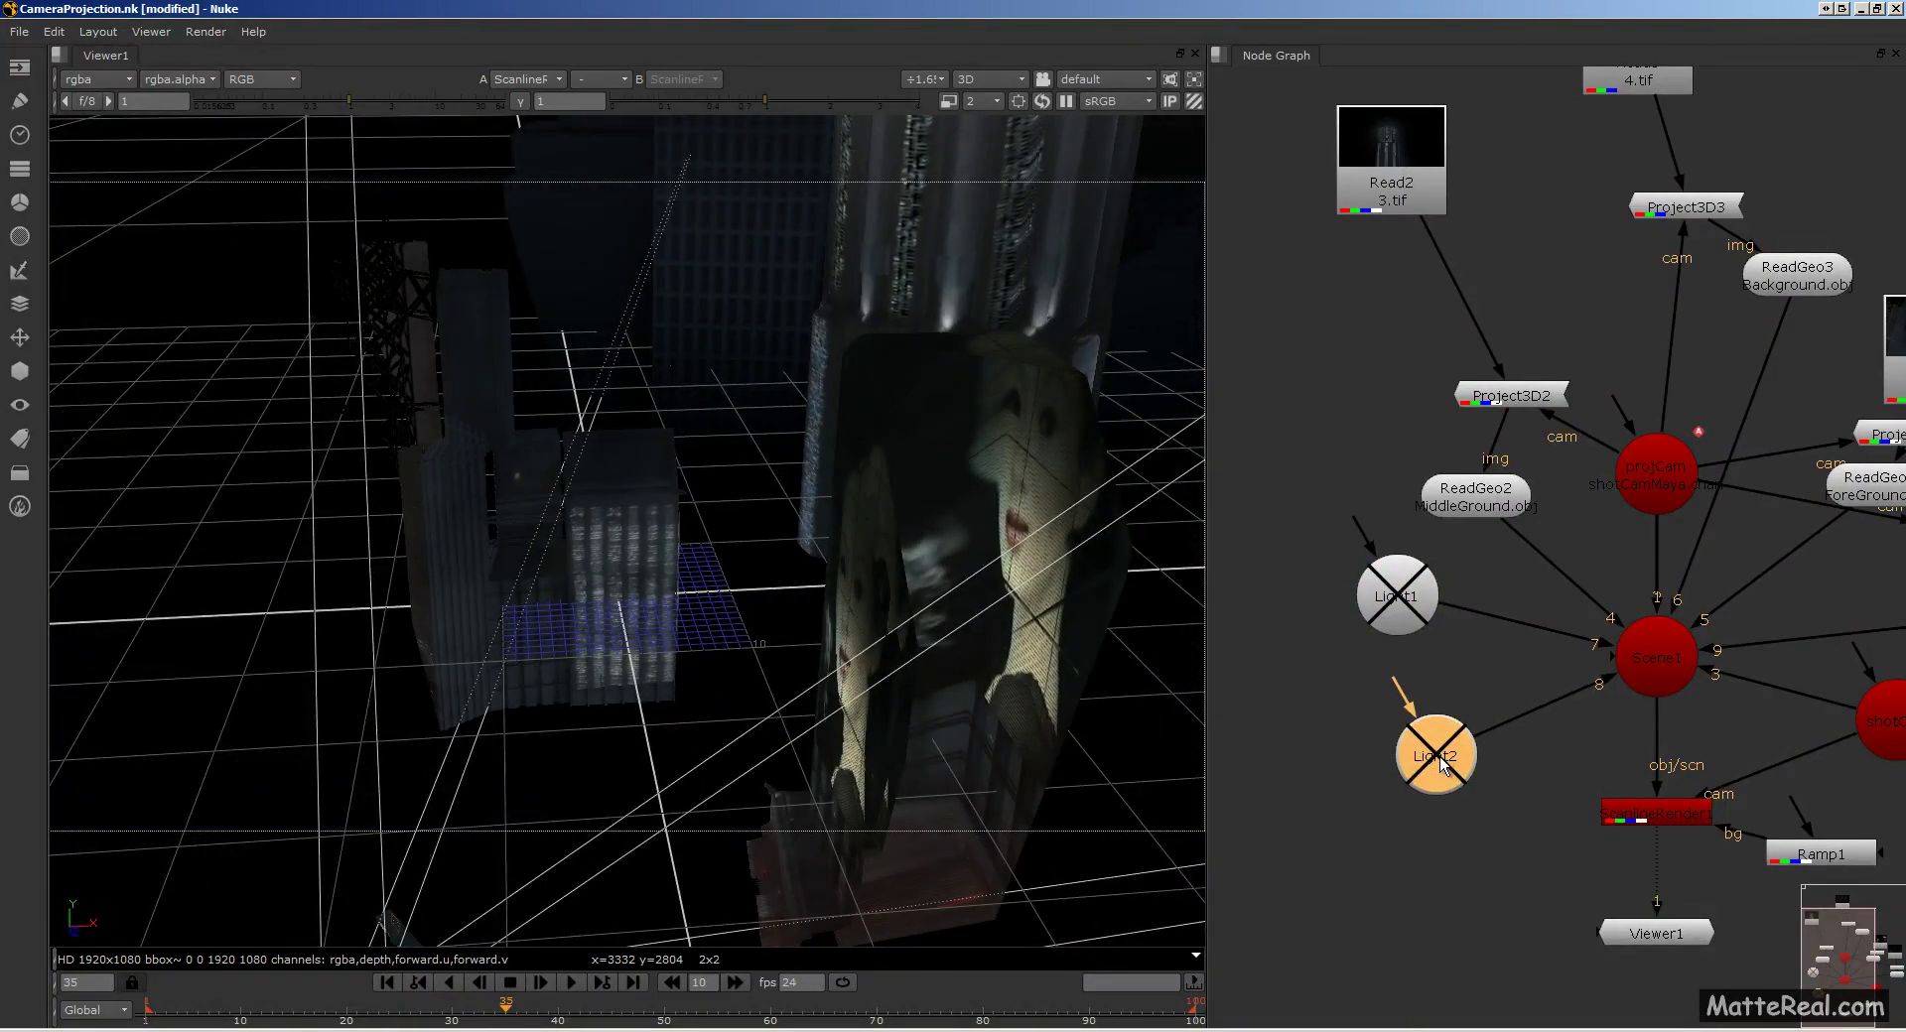
key(d)
click(1396, 600)
key(d)
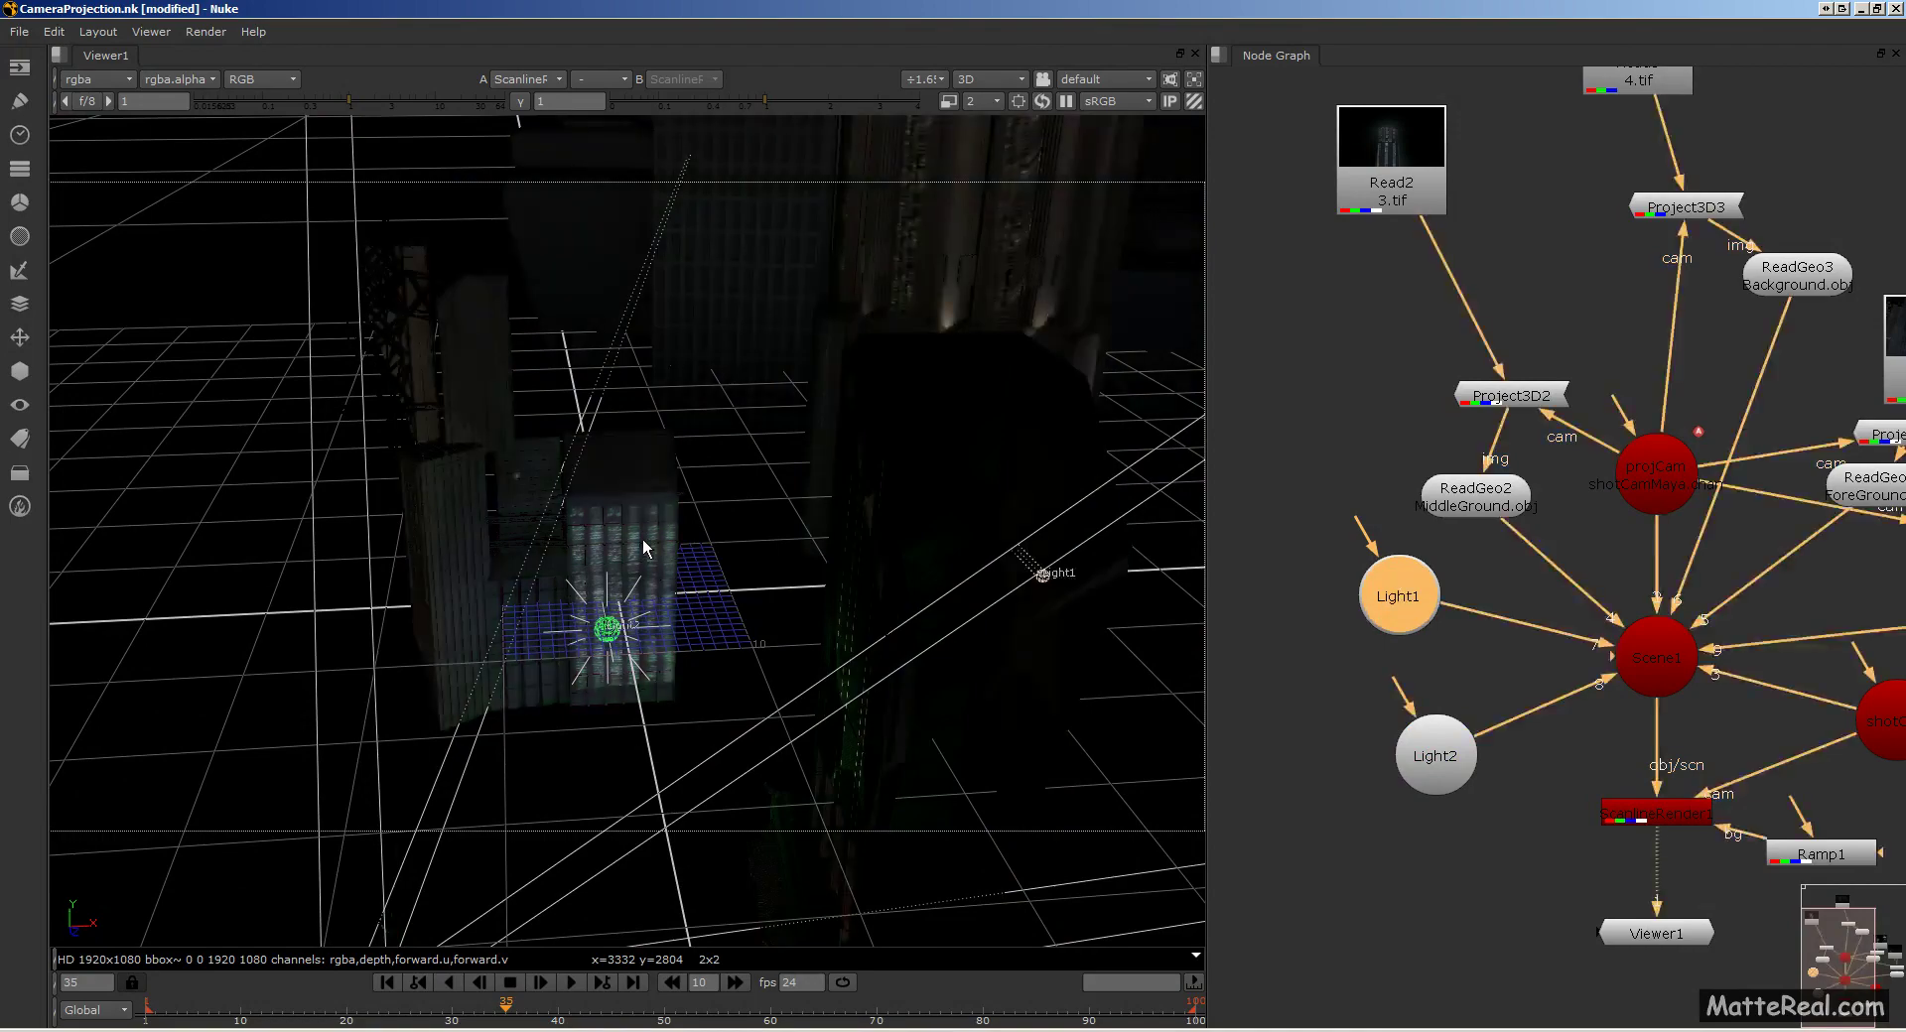
Step: Examine up close and from several angles how Light1 and Light2 shade the projected foreground buildings
ctrl+drag(643, 546, 707, 633)
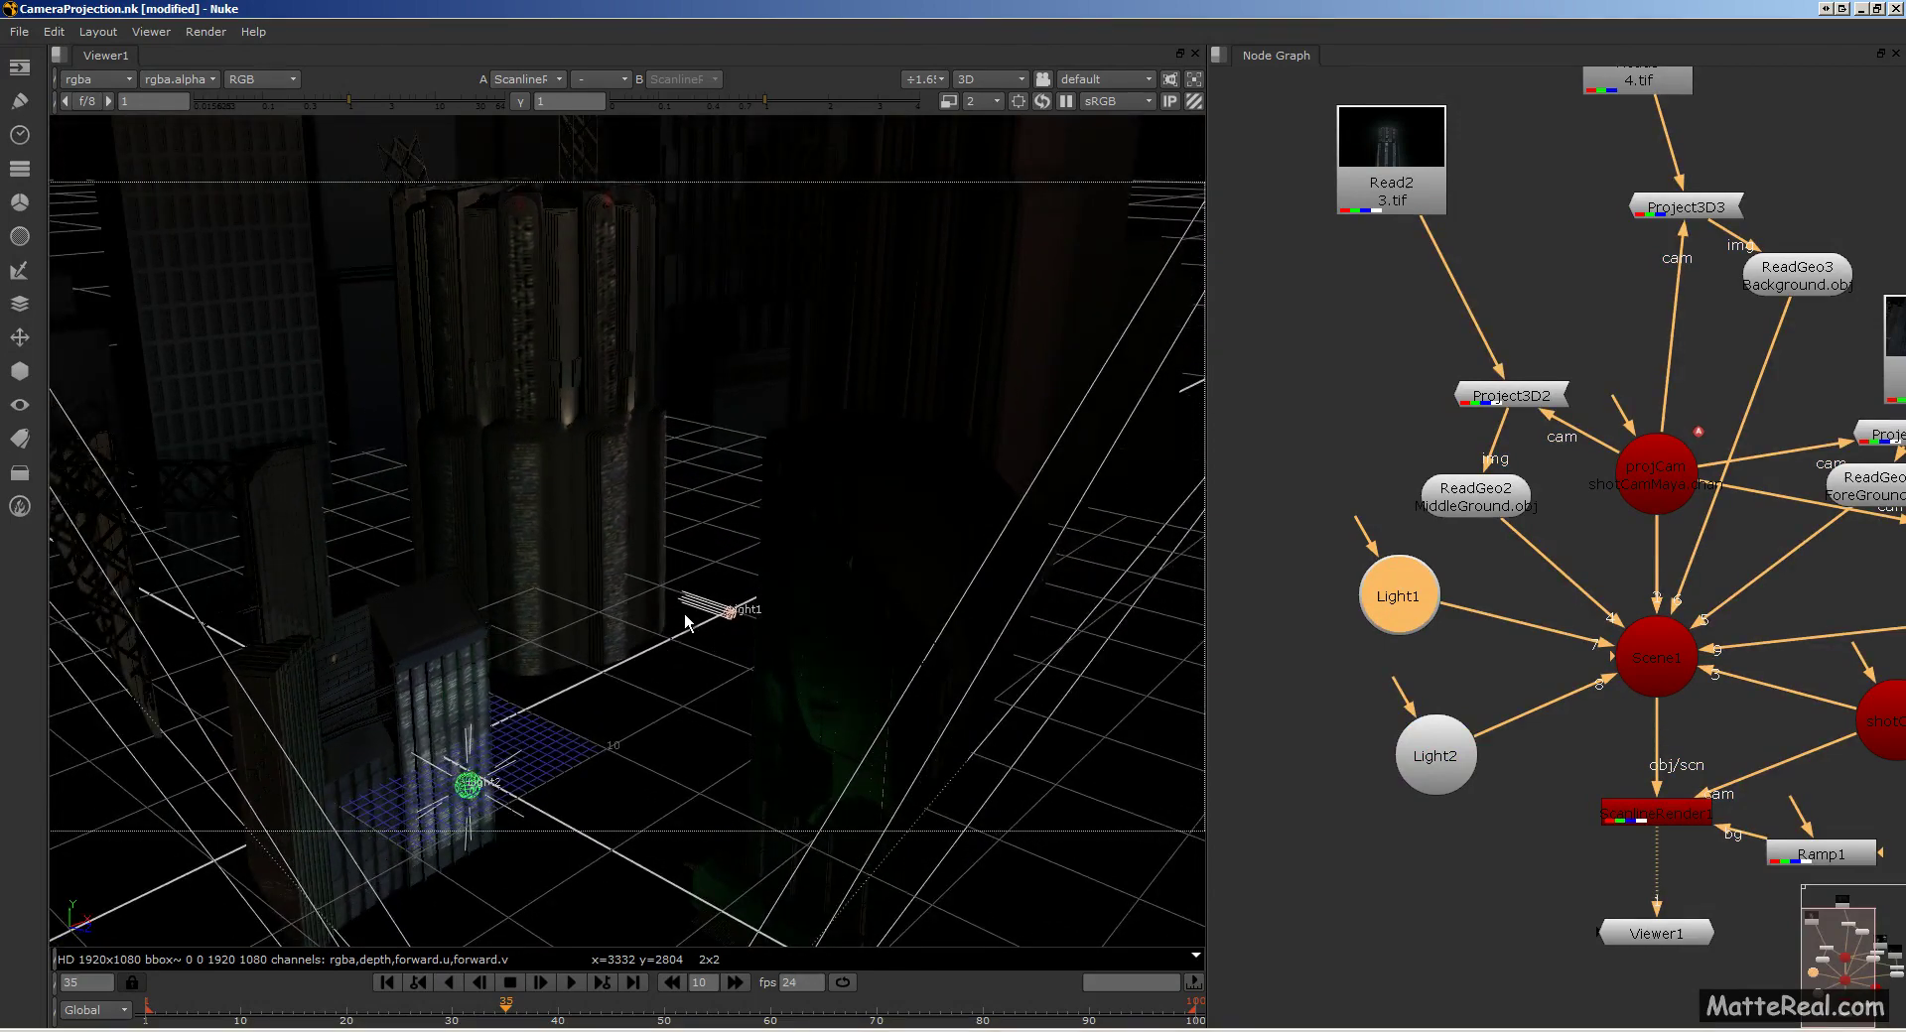
ctrl+drag(743, 652, 767, 673)
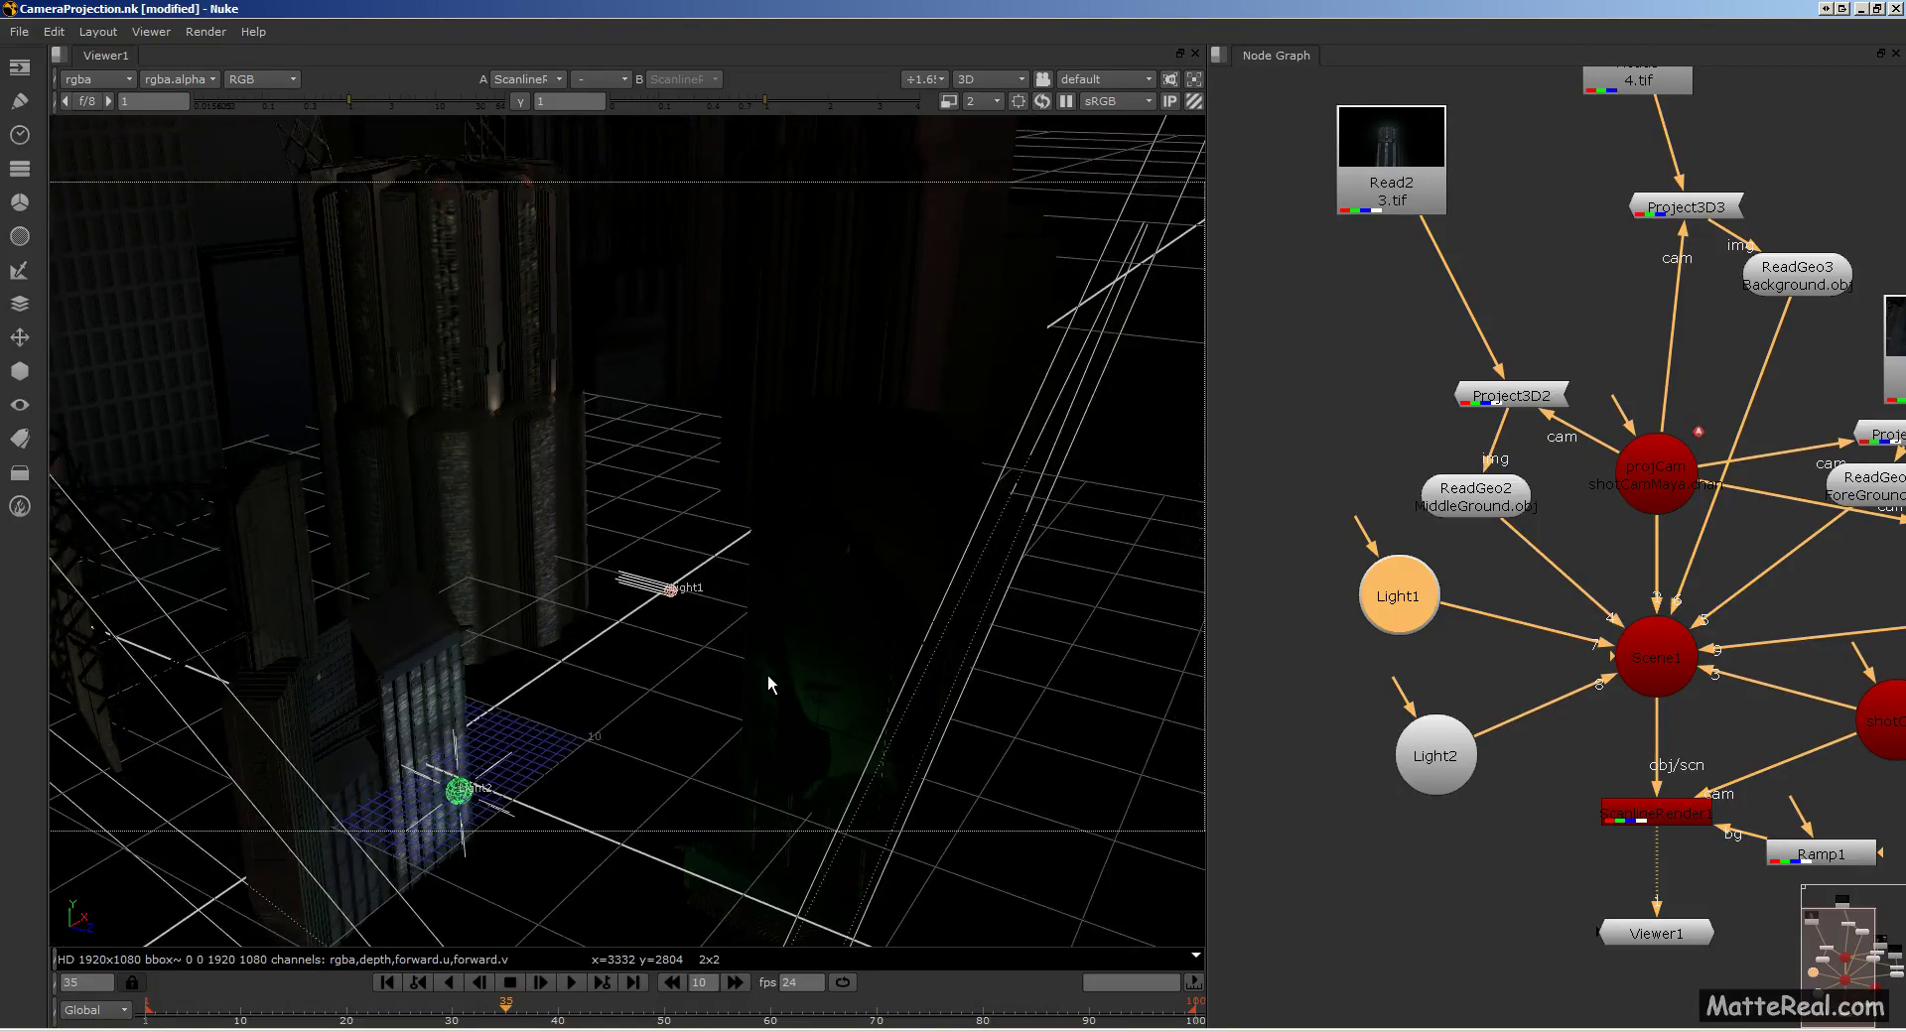
ctrl+drag(546, 619, 656, 697)
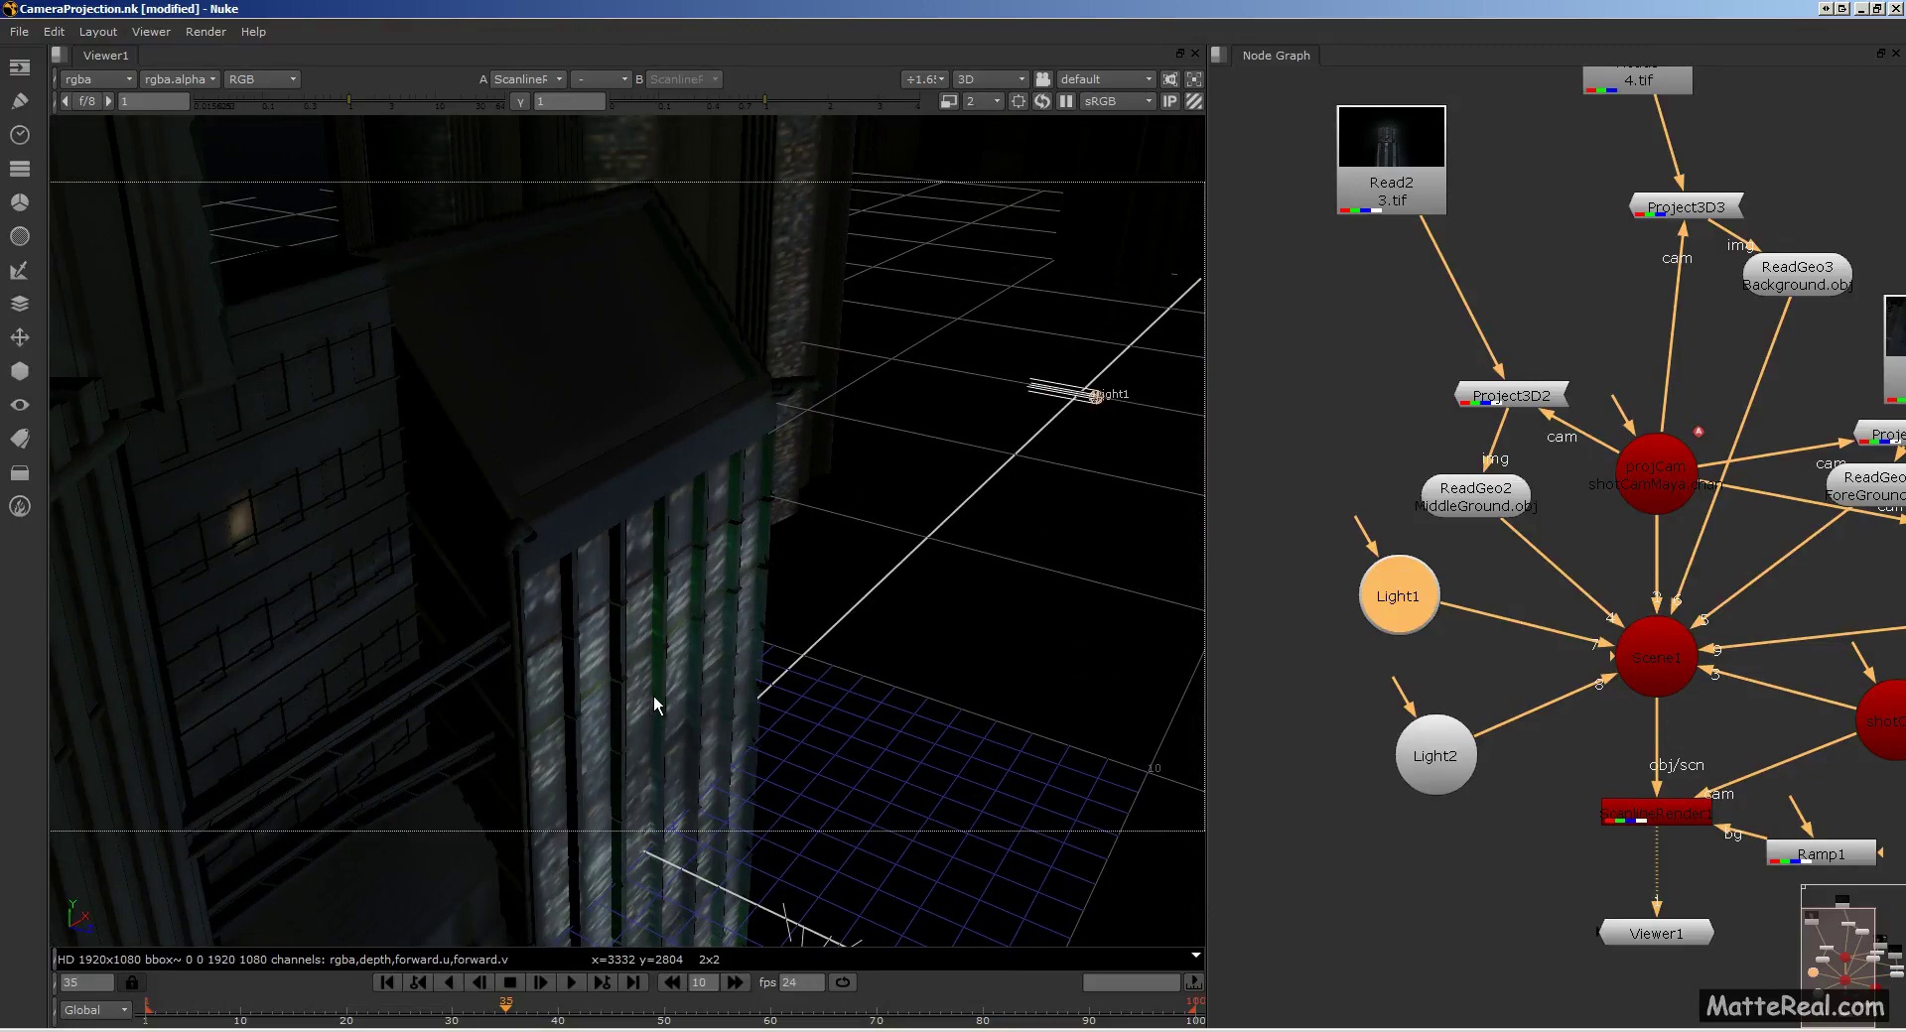
ctrl+drag(654, 697, 701, 613)
click(701, 613)
ctrl+drag(586, 575, 531, 542)
click(937, 748)
scroll(659, 659, down, 5)
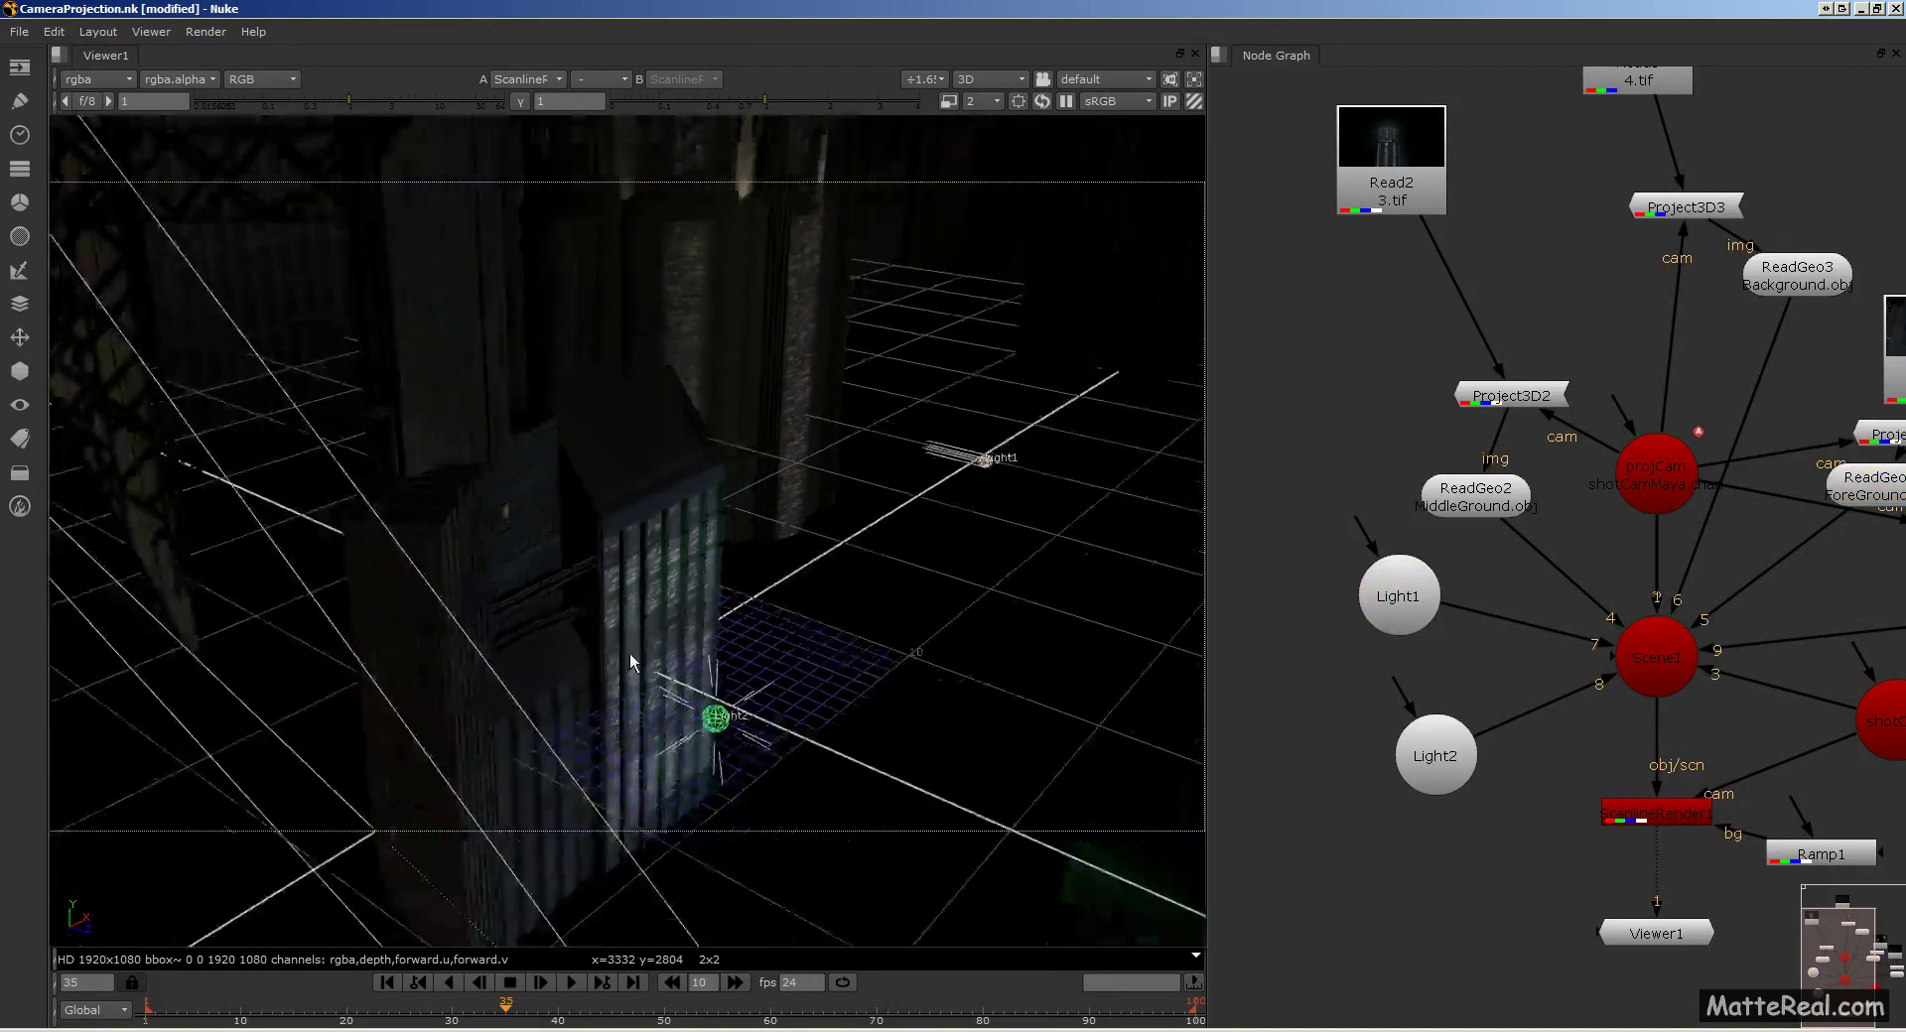
ctrl+drag(631, 655, 720, 573)
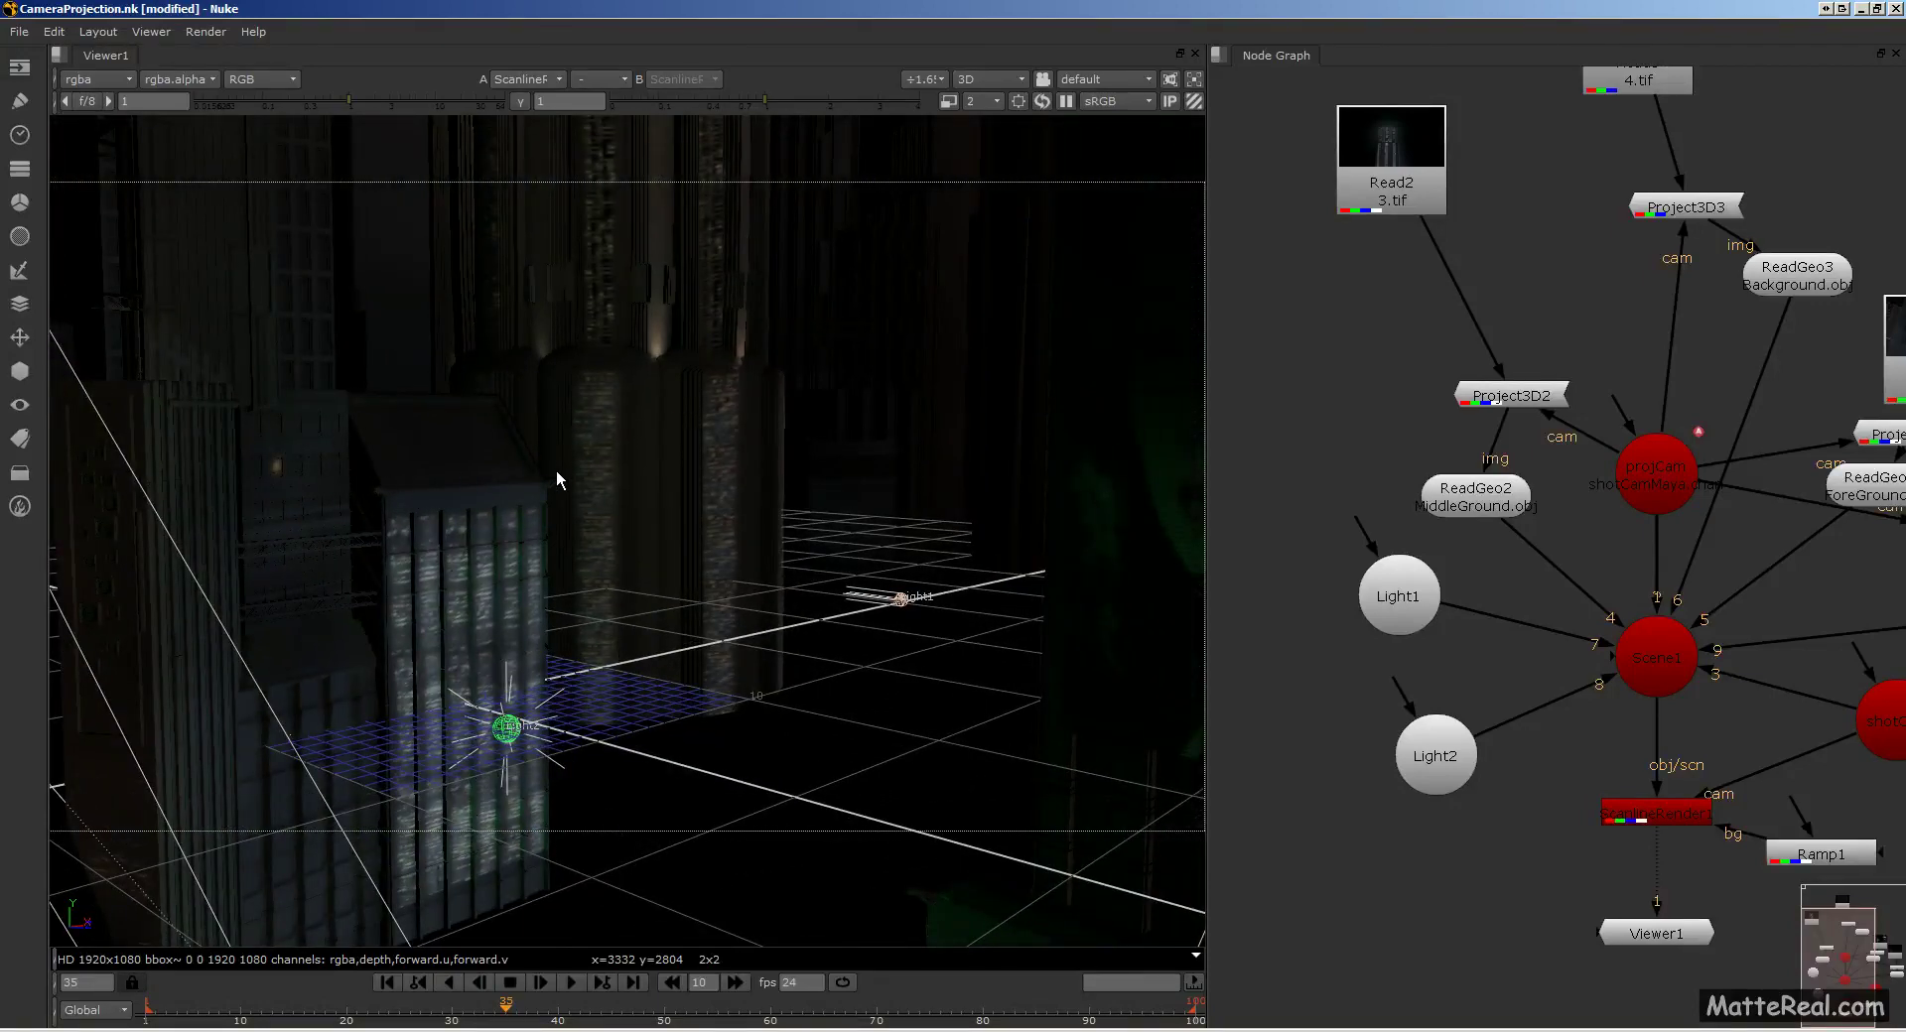
ctrl+drag(556, 479, 571, 705)
Step: Shift the Light2 node slightly in the graph and examine the placement of both lights across the whole city
drag(1435, 718, 1451, 691)
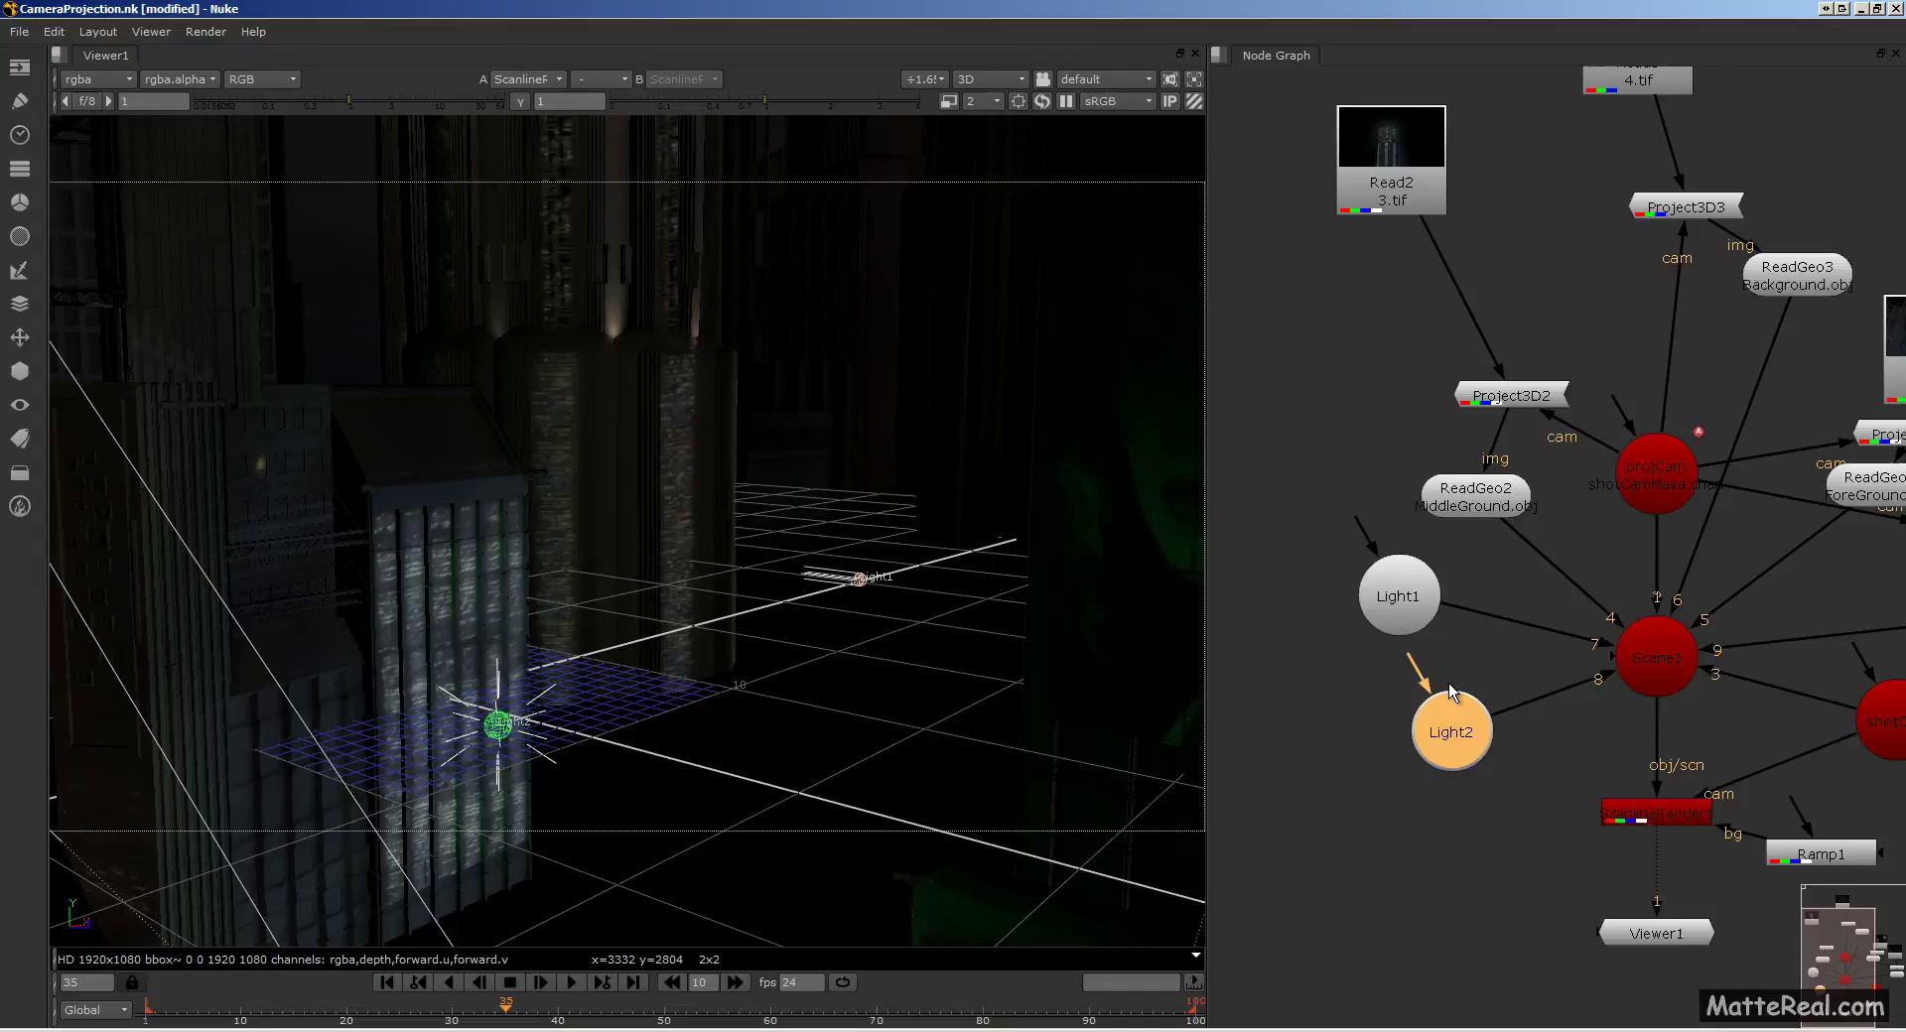
ctrl+drag(790, 556, 663, 605)
click(784, 561)
ctrl+drag(808, 621, 770, 650)
click(752, 646)
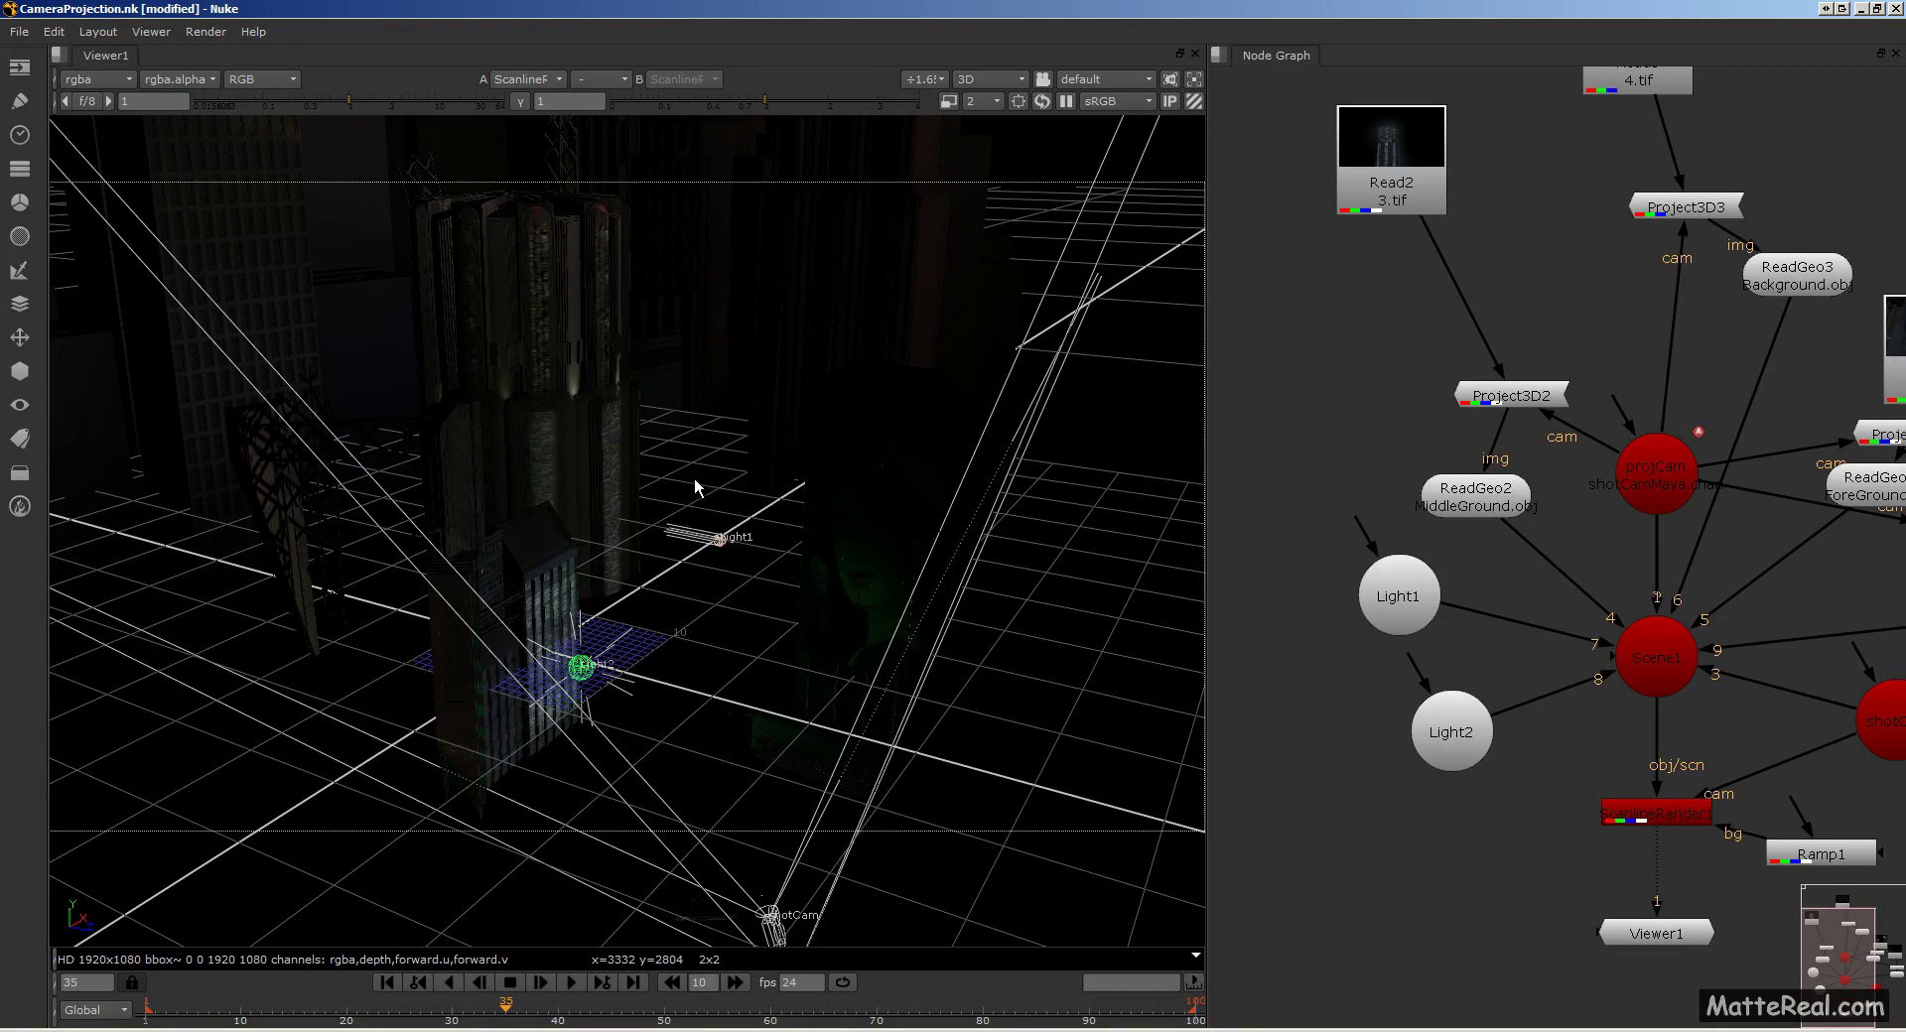
ctrl+drag(728, 447, 750, 506)
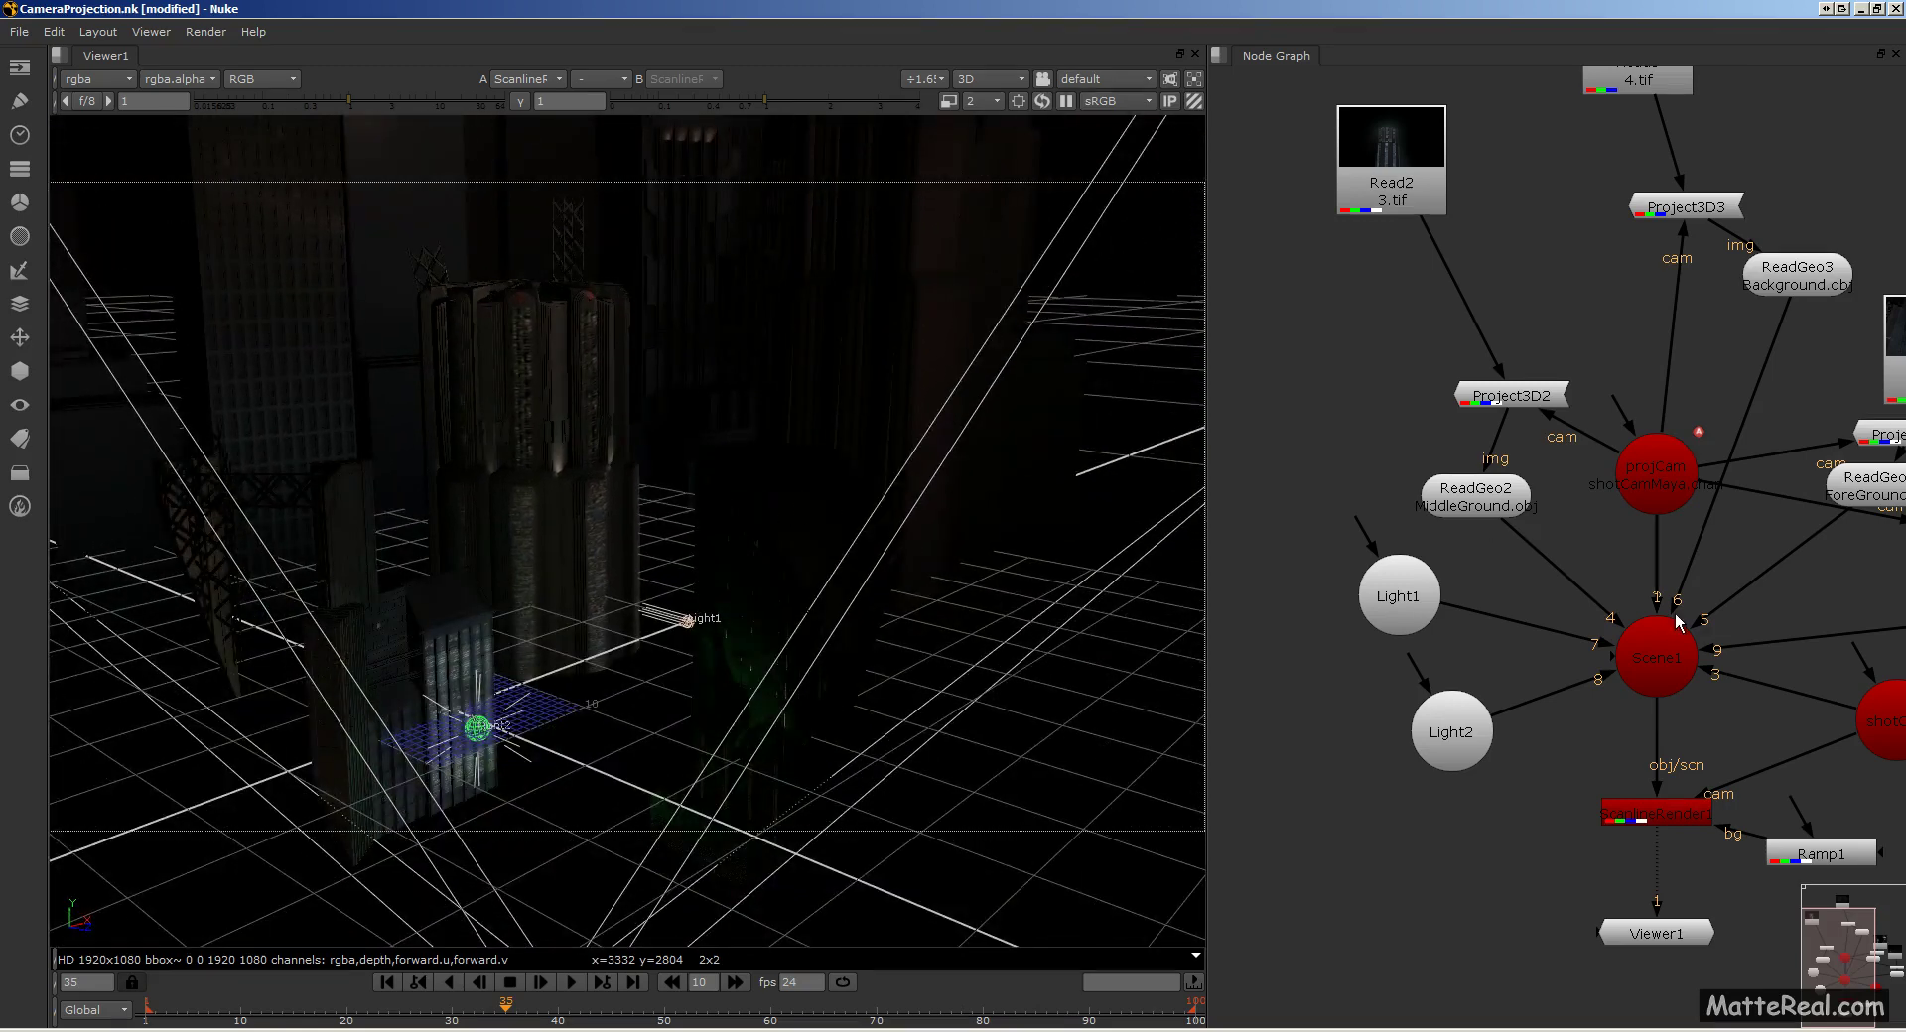
Step: Align the Project3D3 and Read3 (4.tif) nodes vertically above the projCam node
middle_drag(1677, 623, 1514, 539)
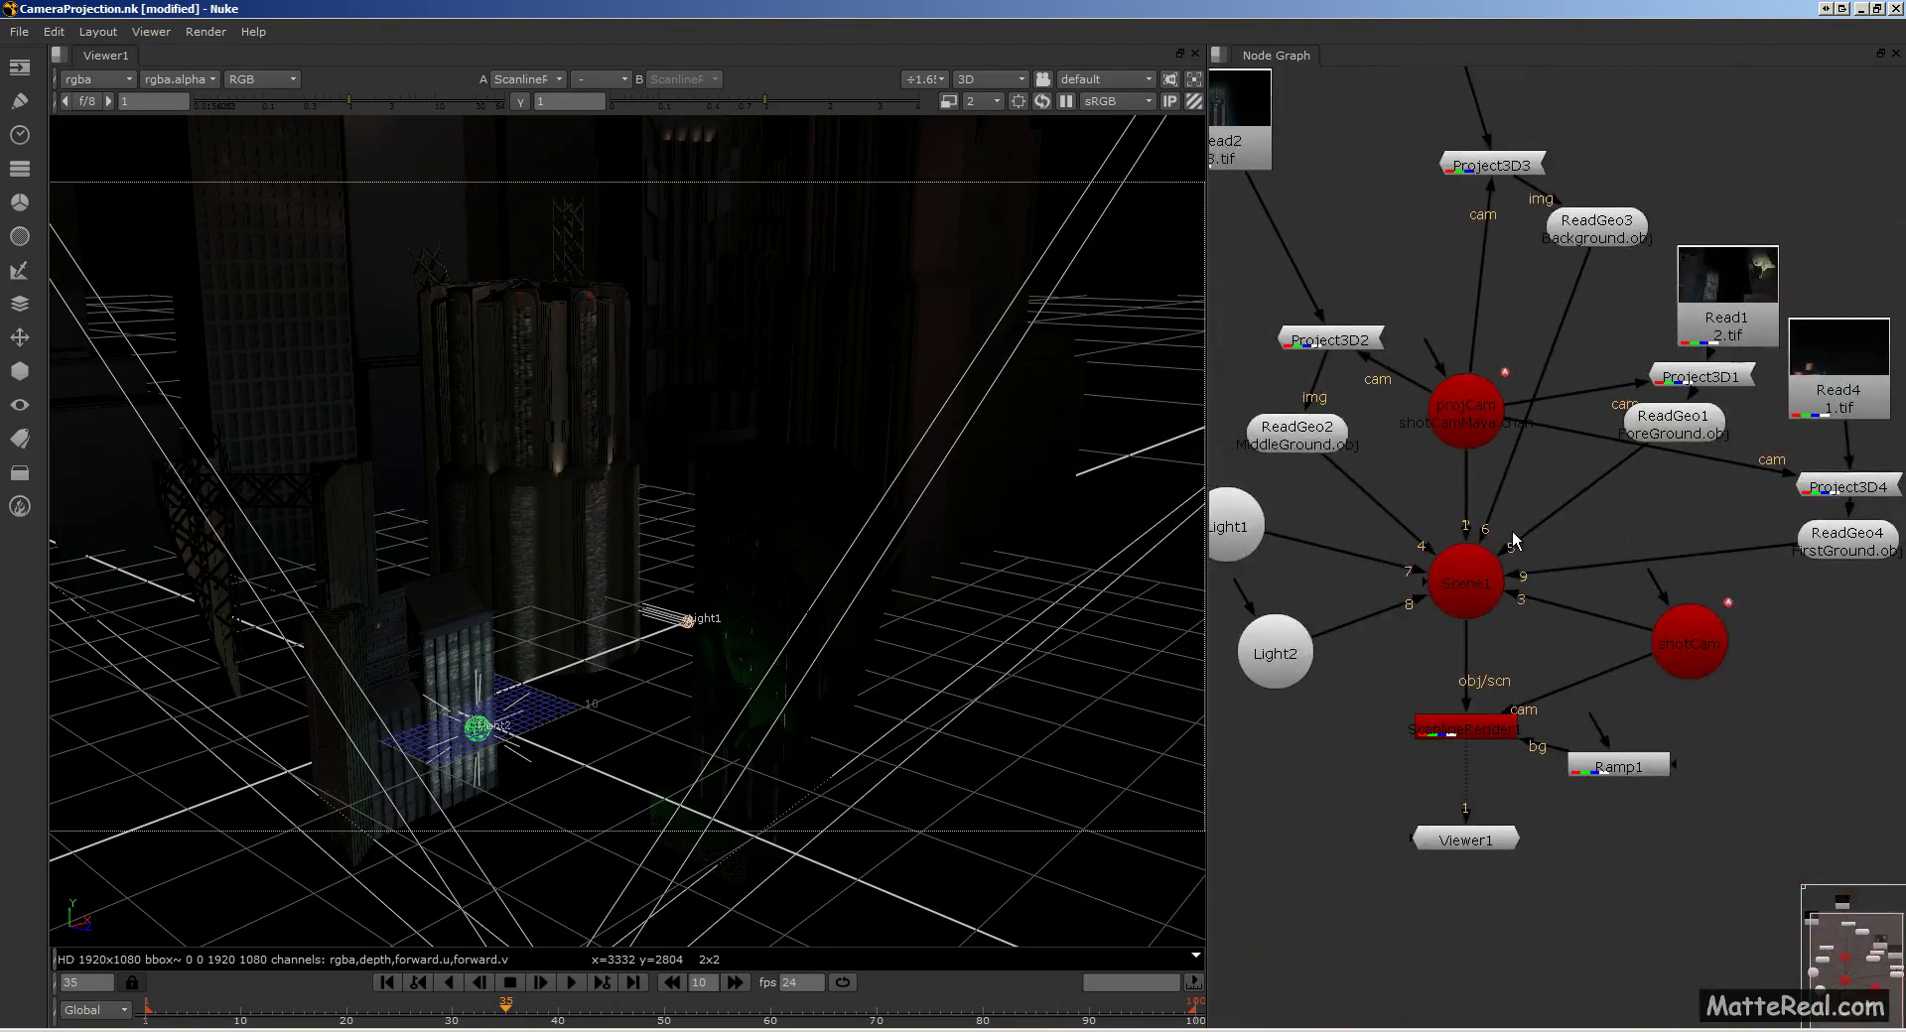
scroll(1489, 557, down, 6)
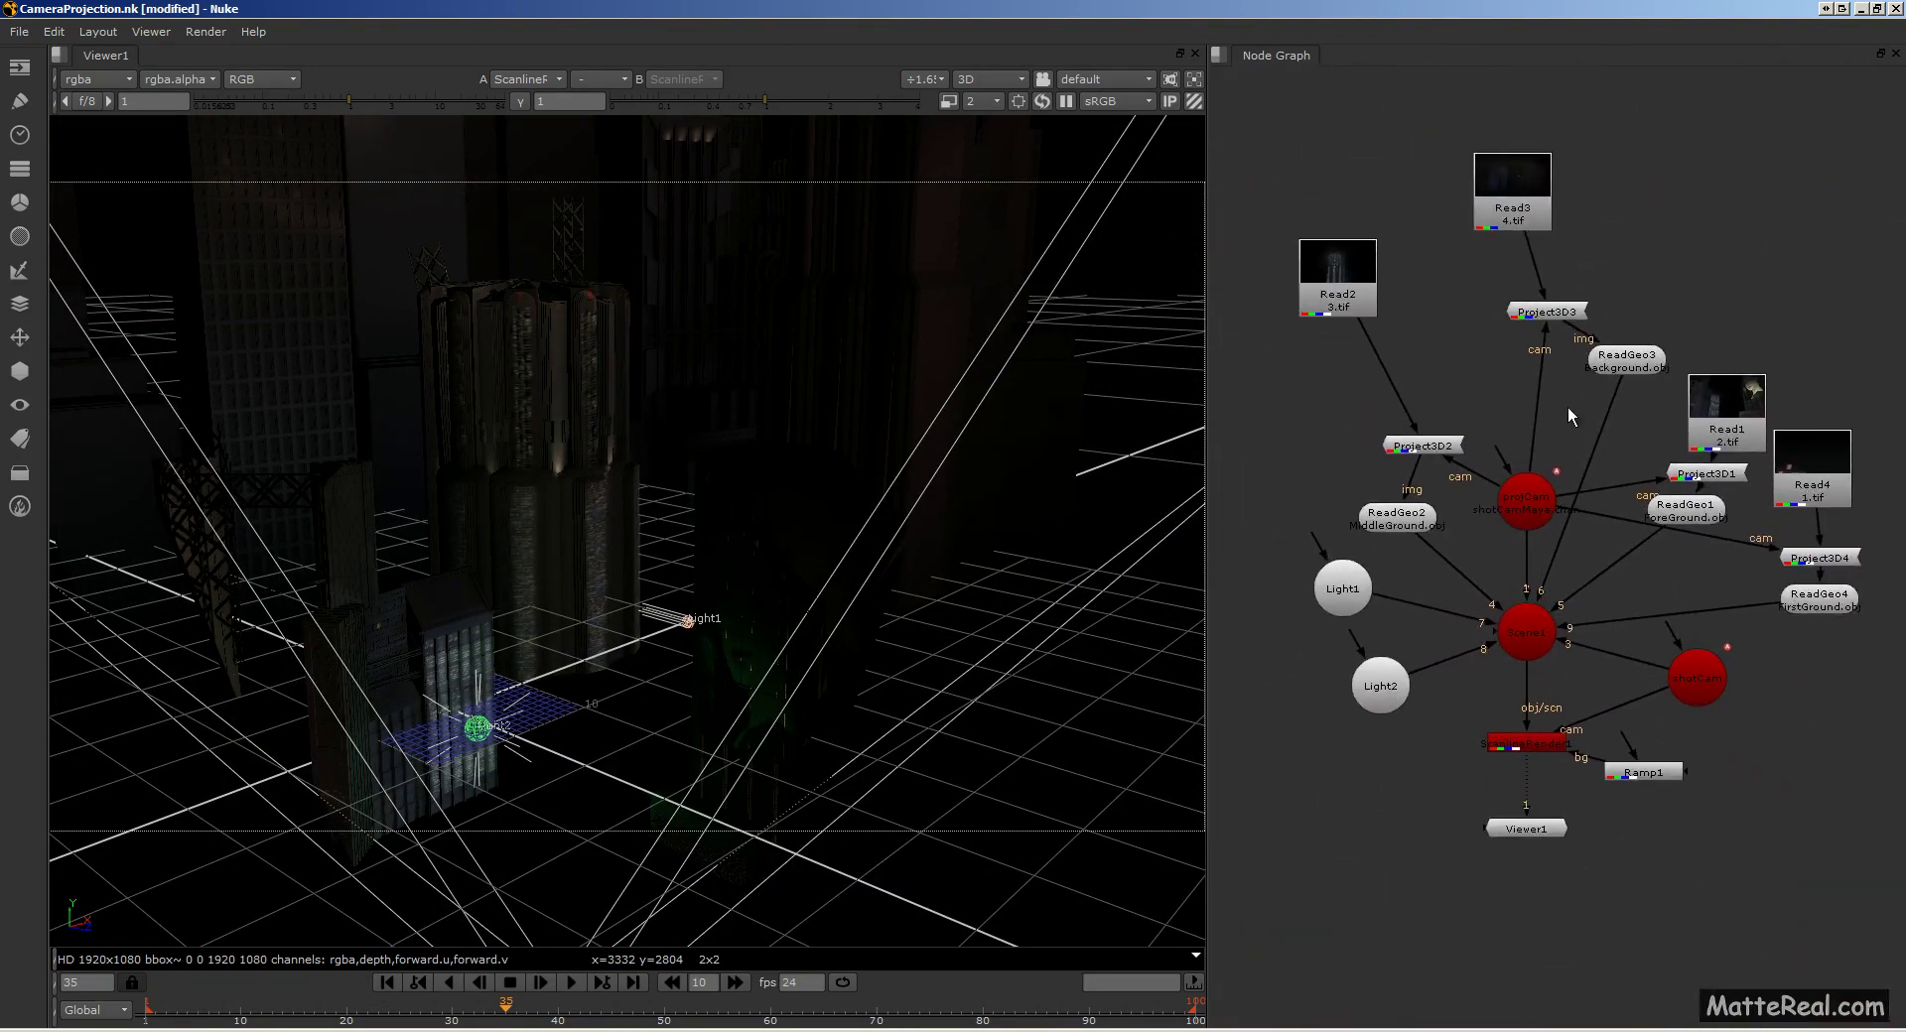
drag(1544, 310, 1524, 326)
drag(1529, 184, 1514, 273)
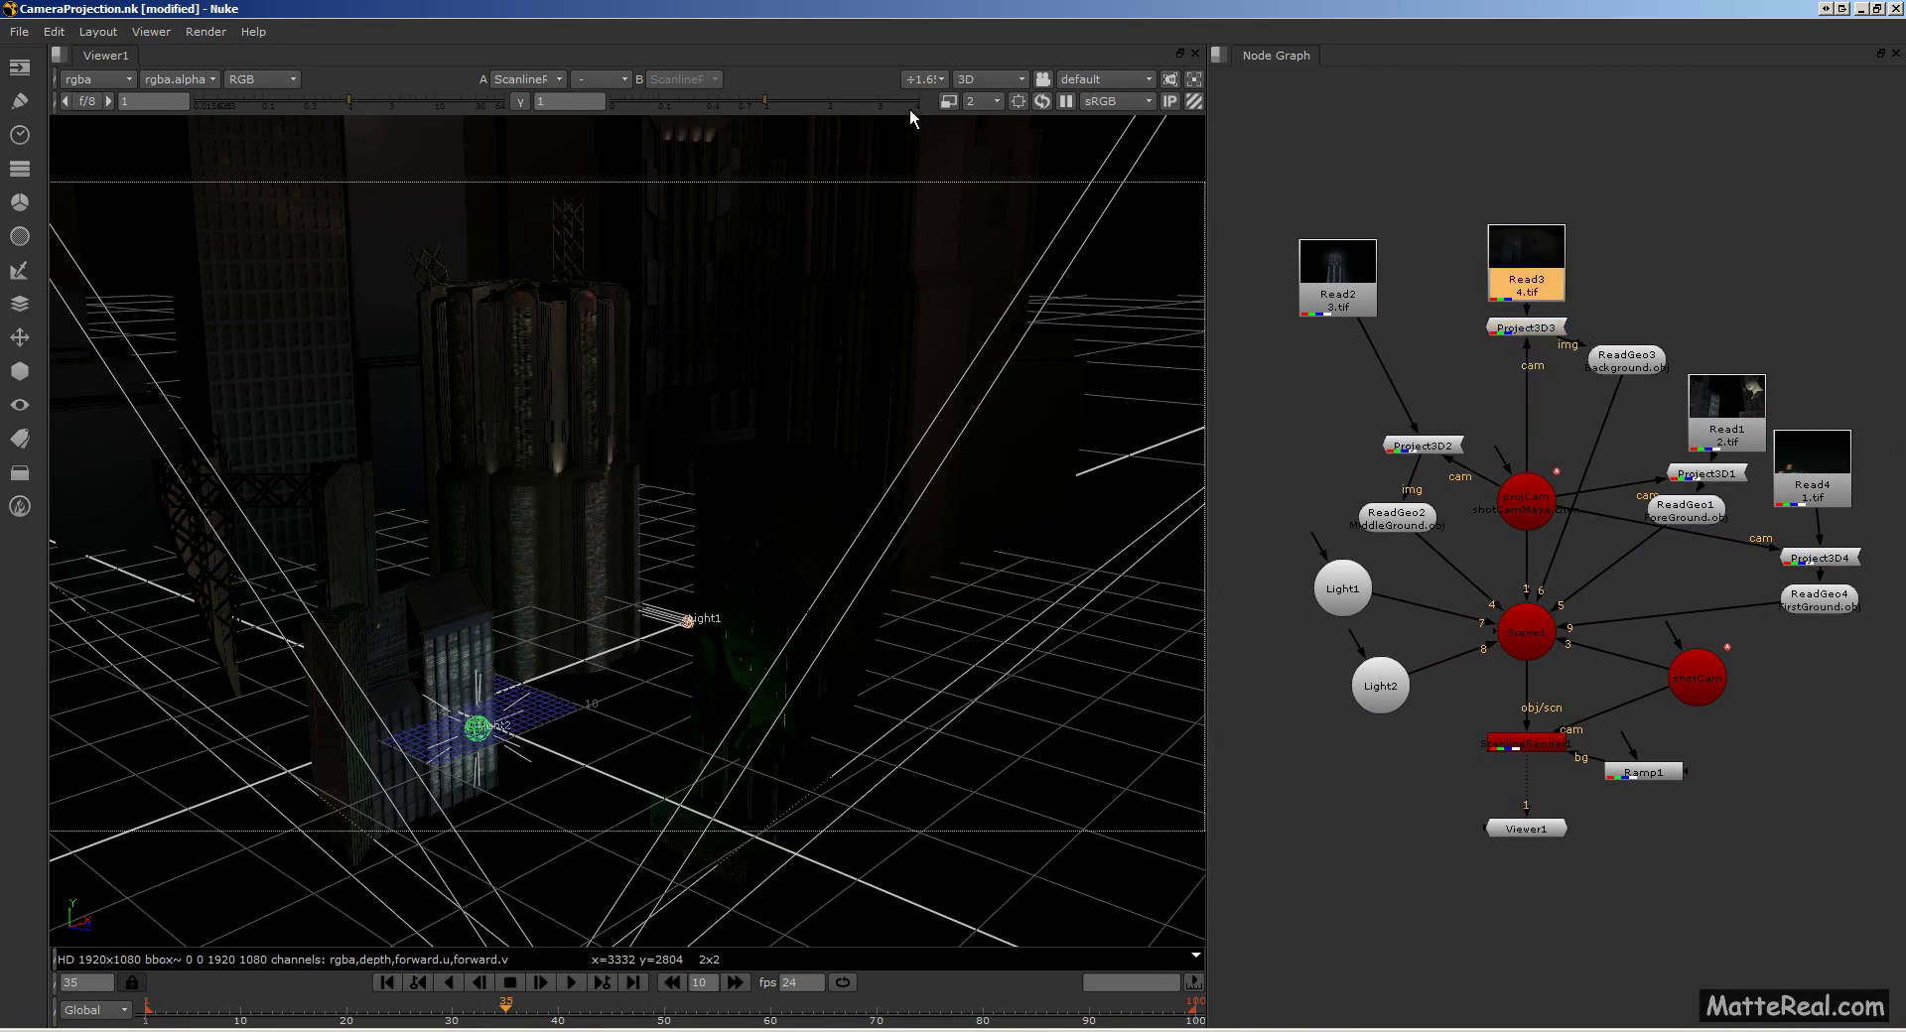
Step: Switch the viewer from 3D to 2D to render the lit projection
click(969, 81)
click(979, 101)
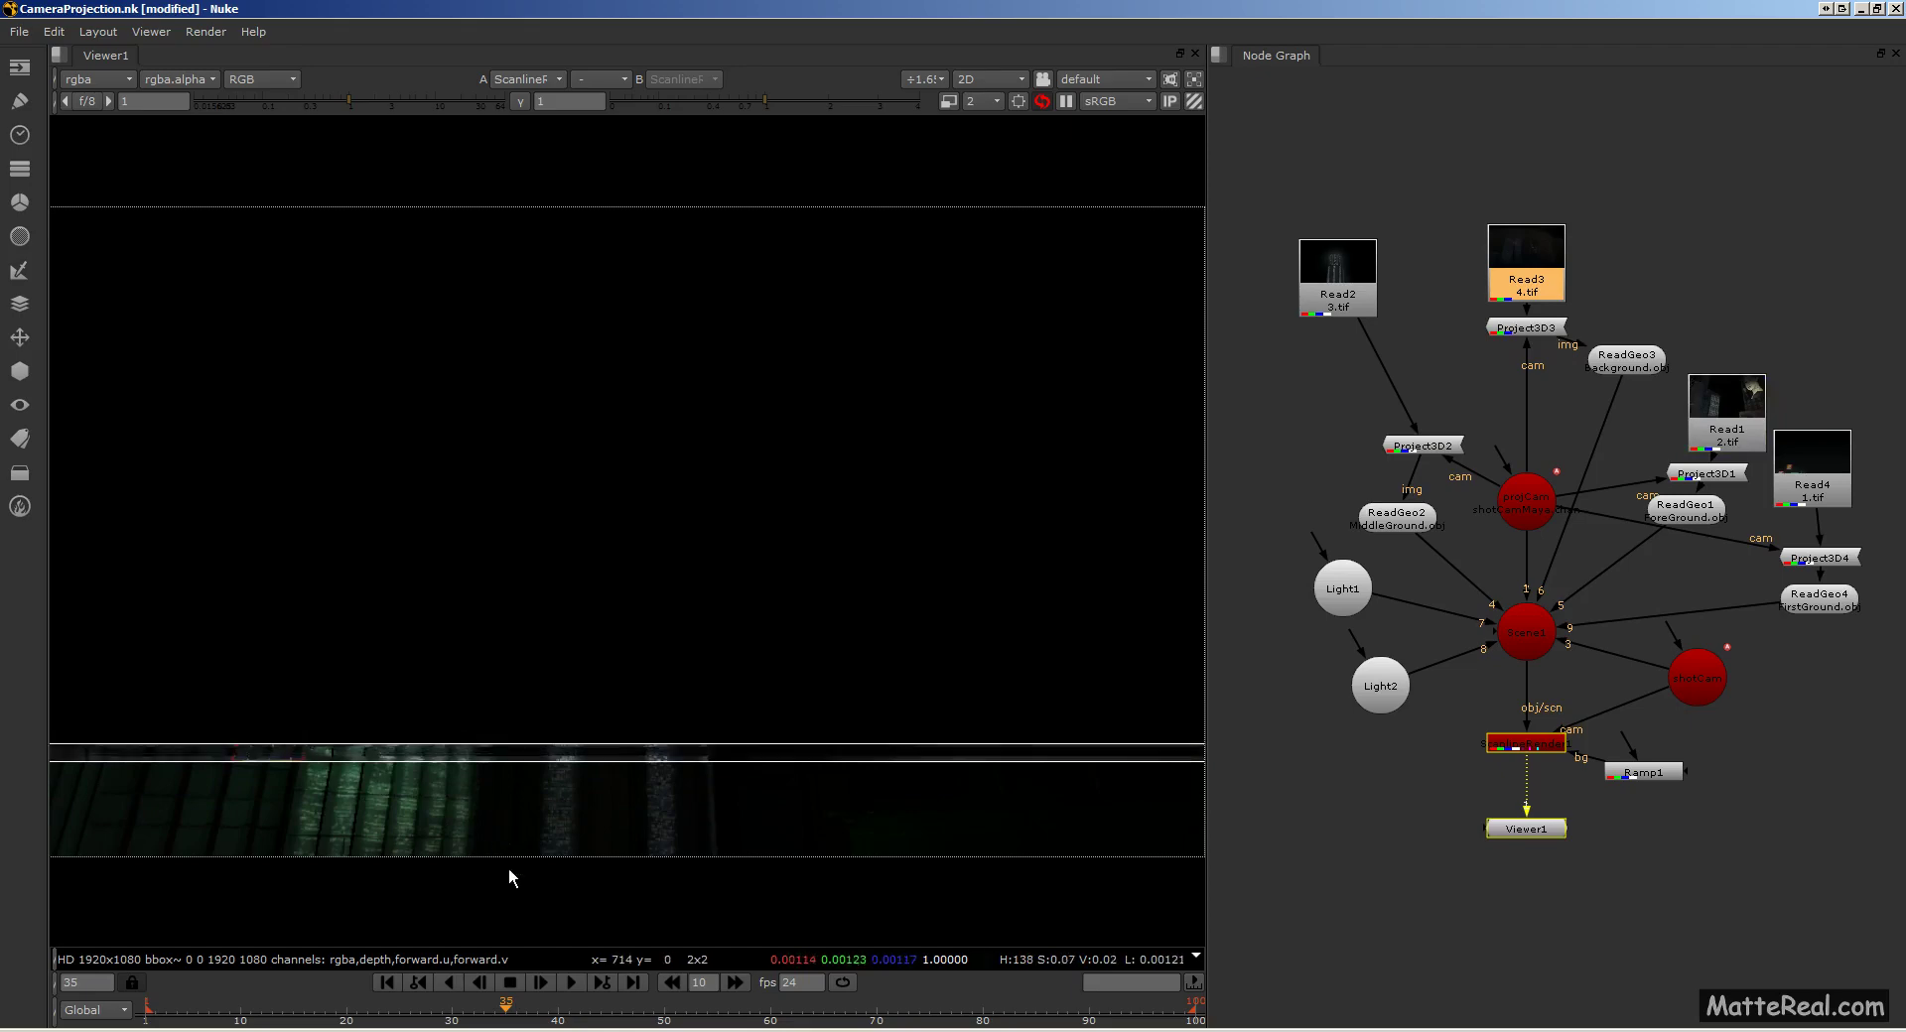
Step: Switch to Maya and view the shot and render layers of 3D Sketch.mb
click(508, 1031)
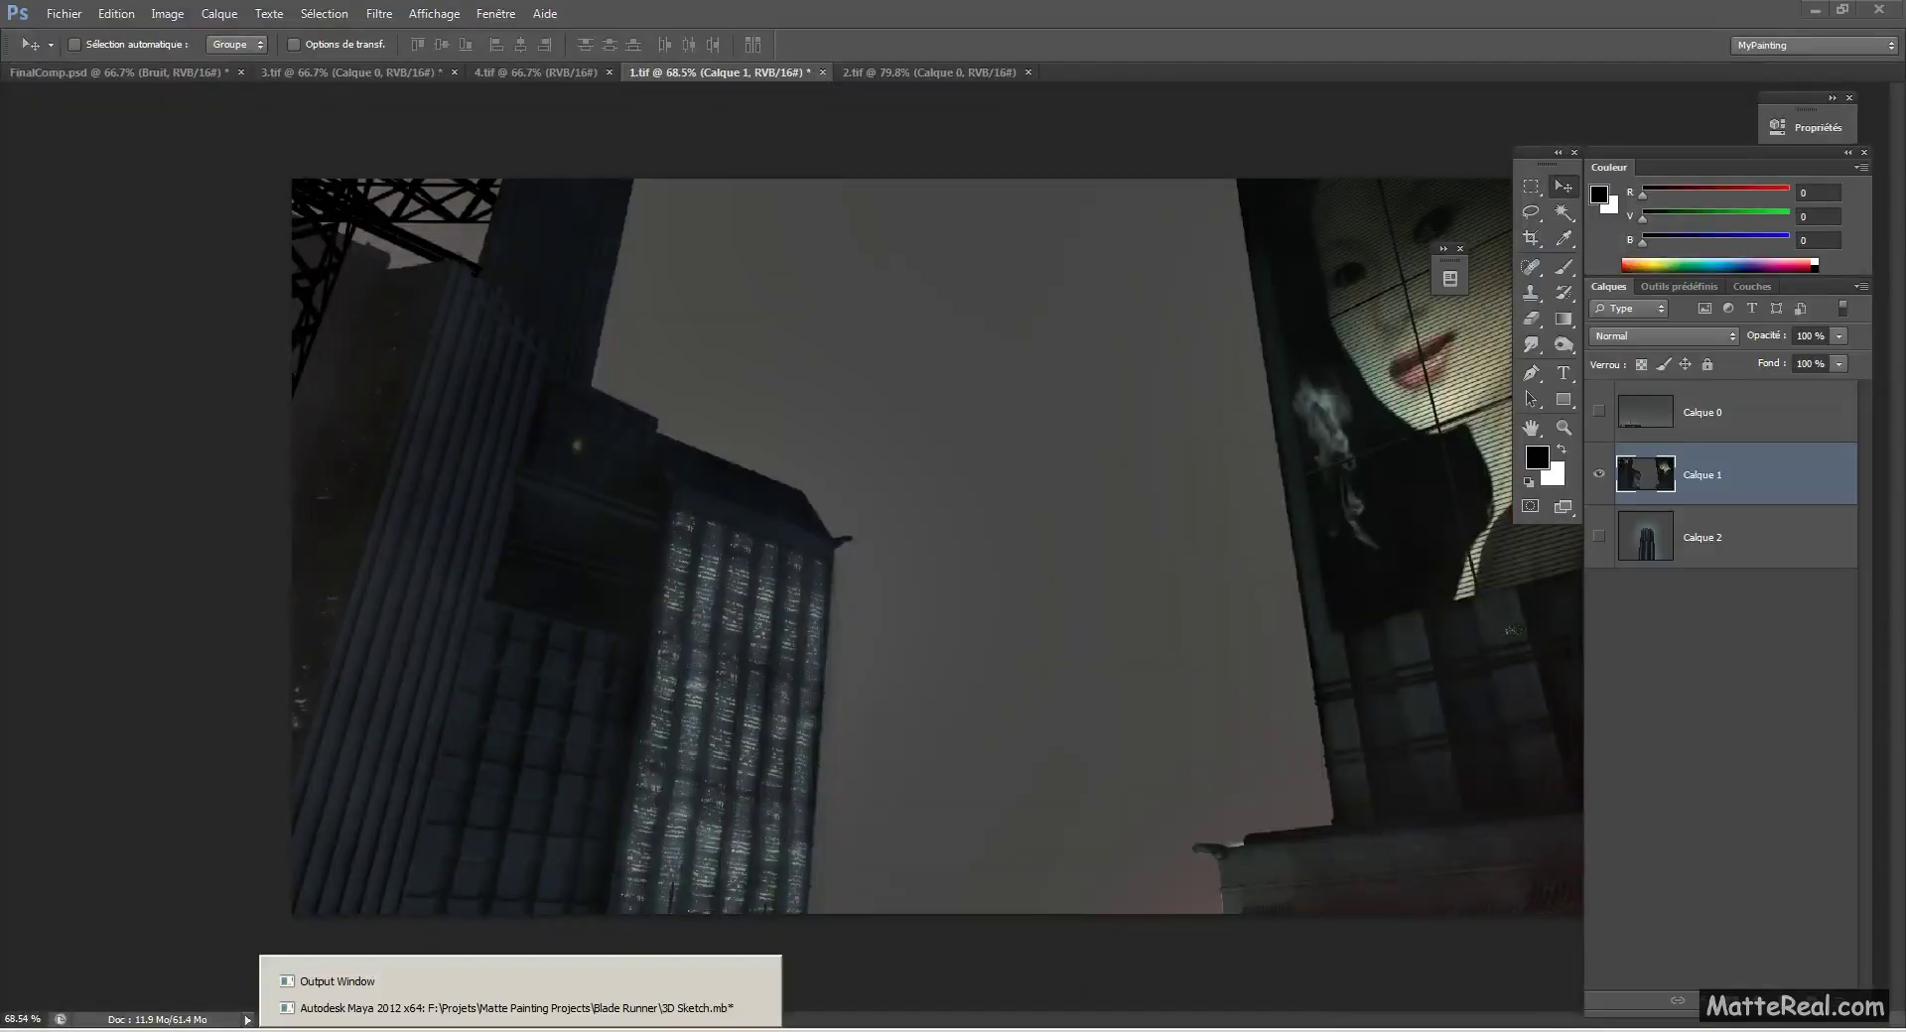
click(510, 1009)
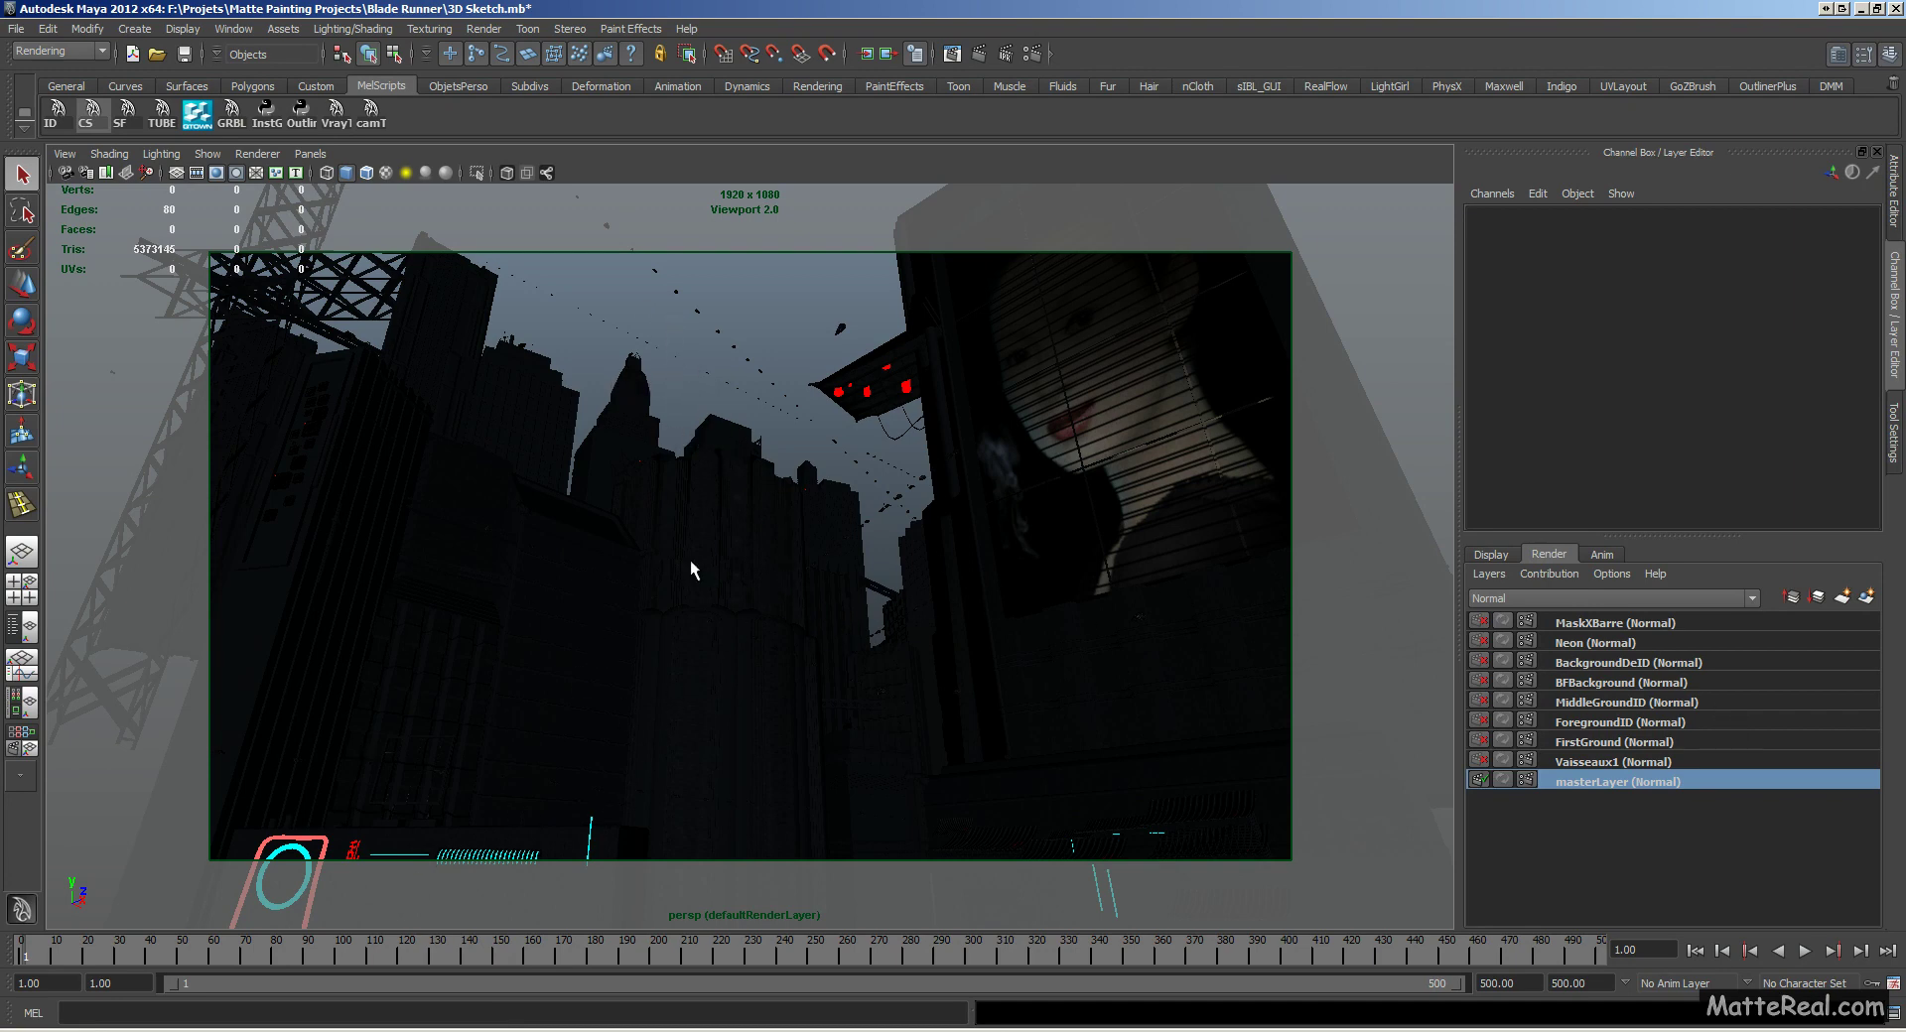
Step: Switch to Nuke, set the viewer to 3D and examine the lit projections on the building facades up close
click(565, 1007)
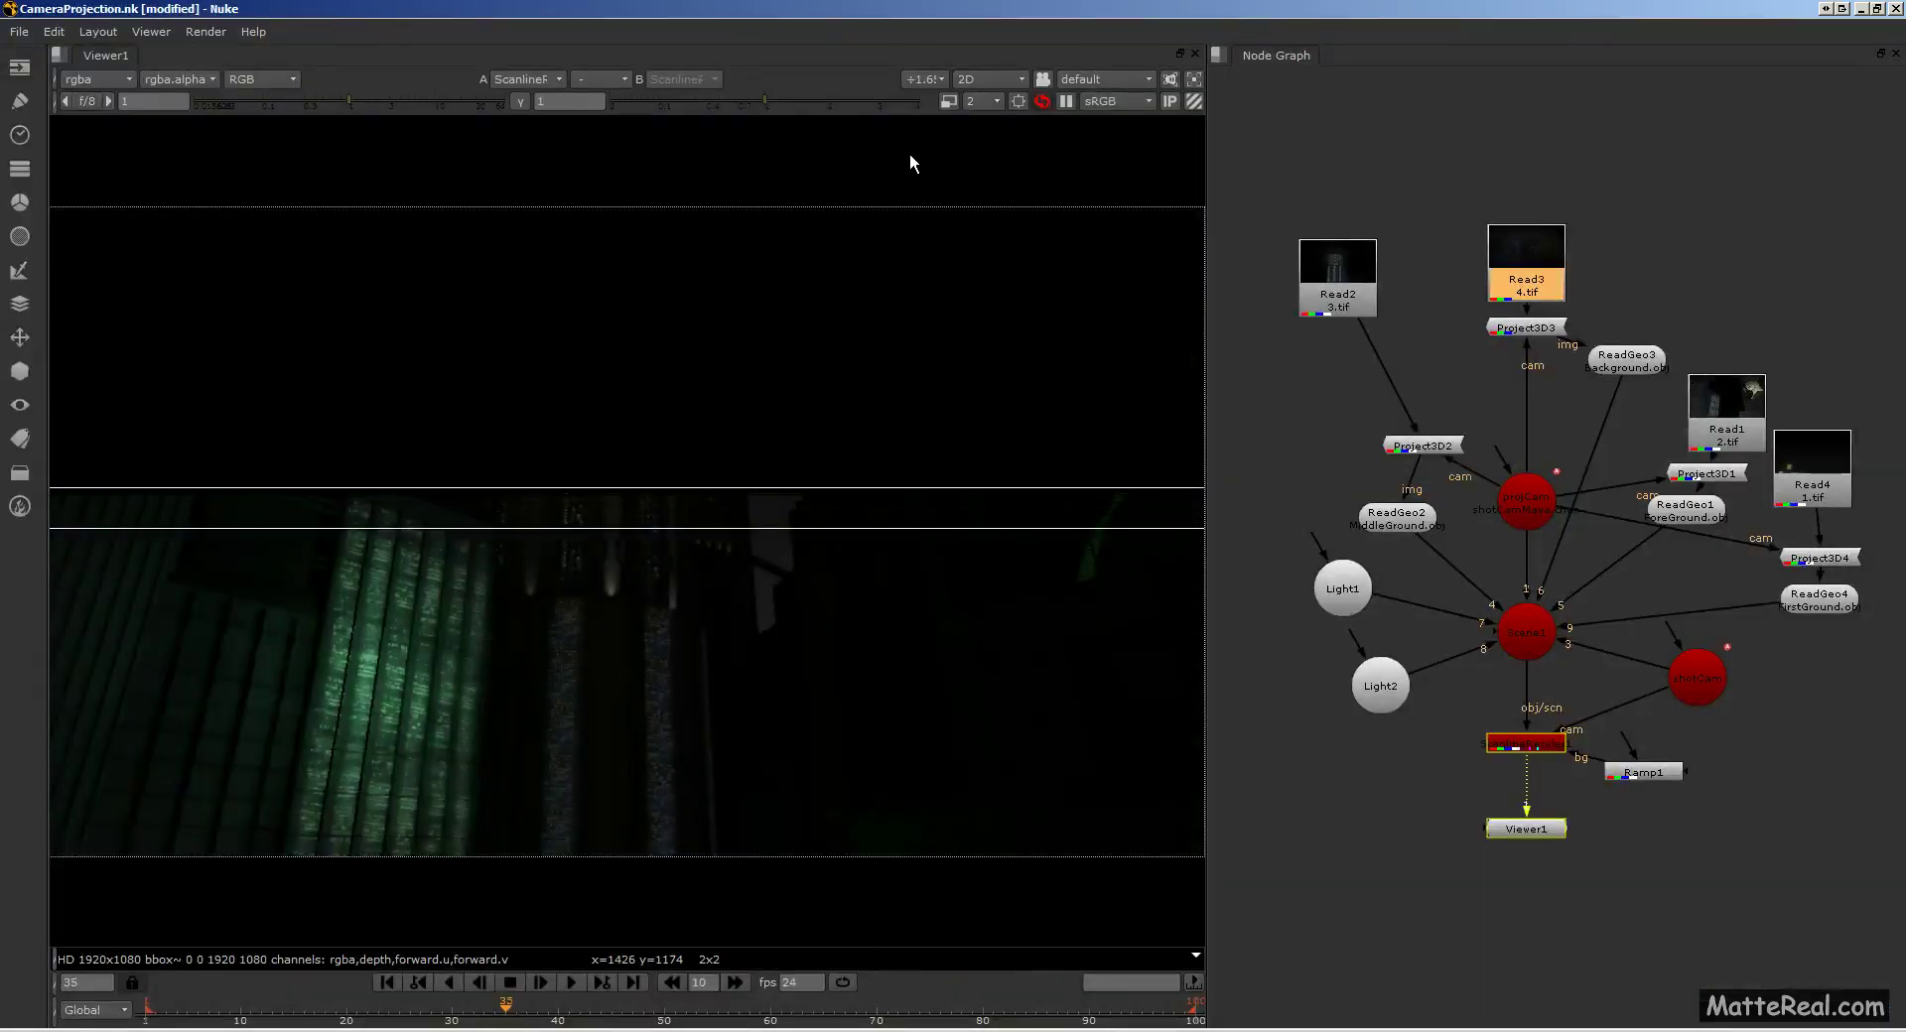
click(996, 82)
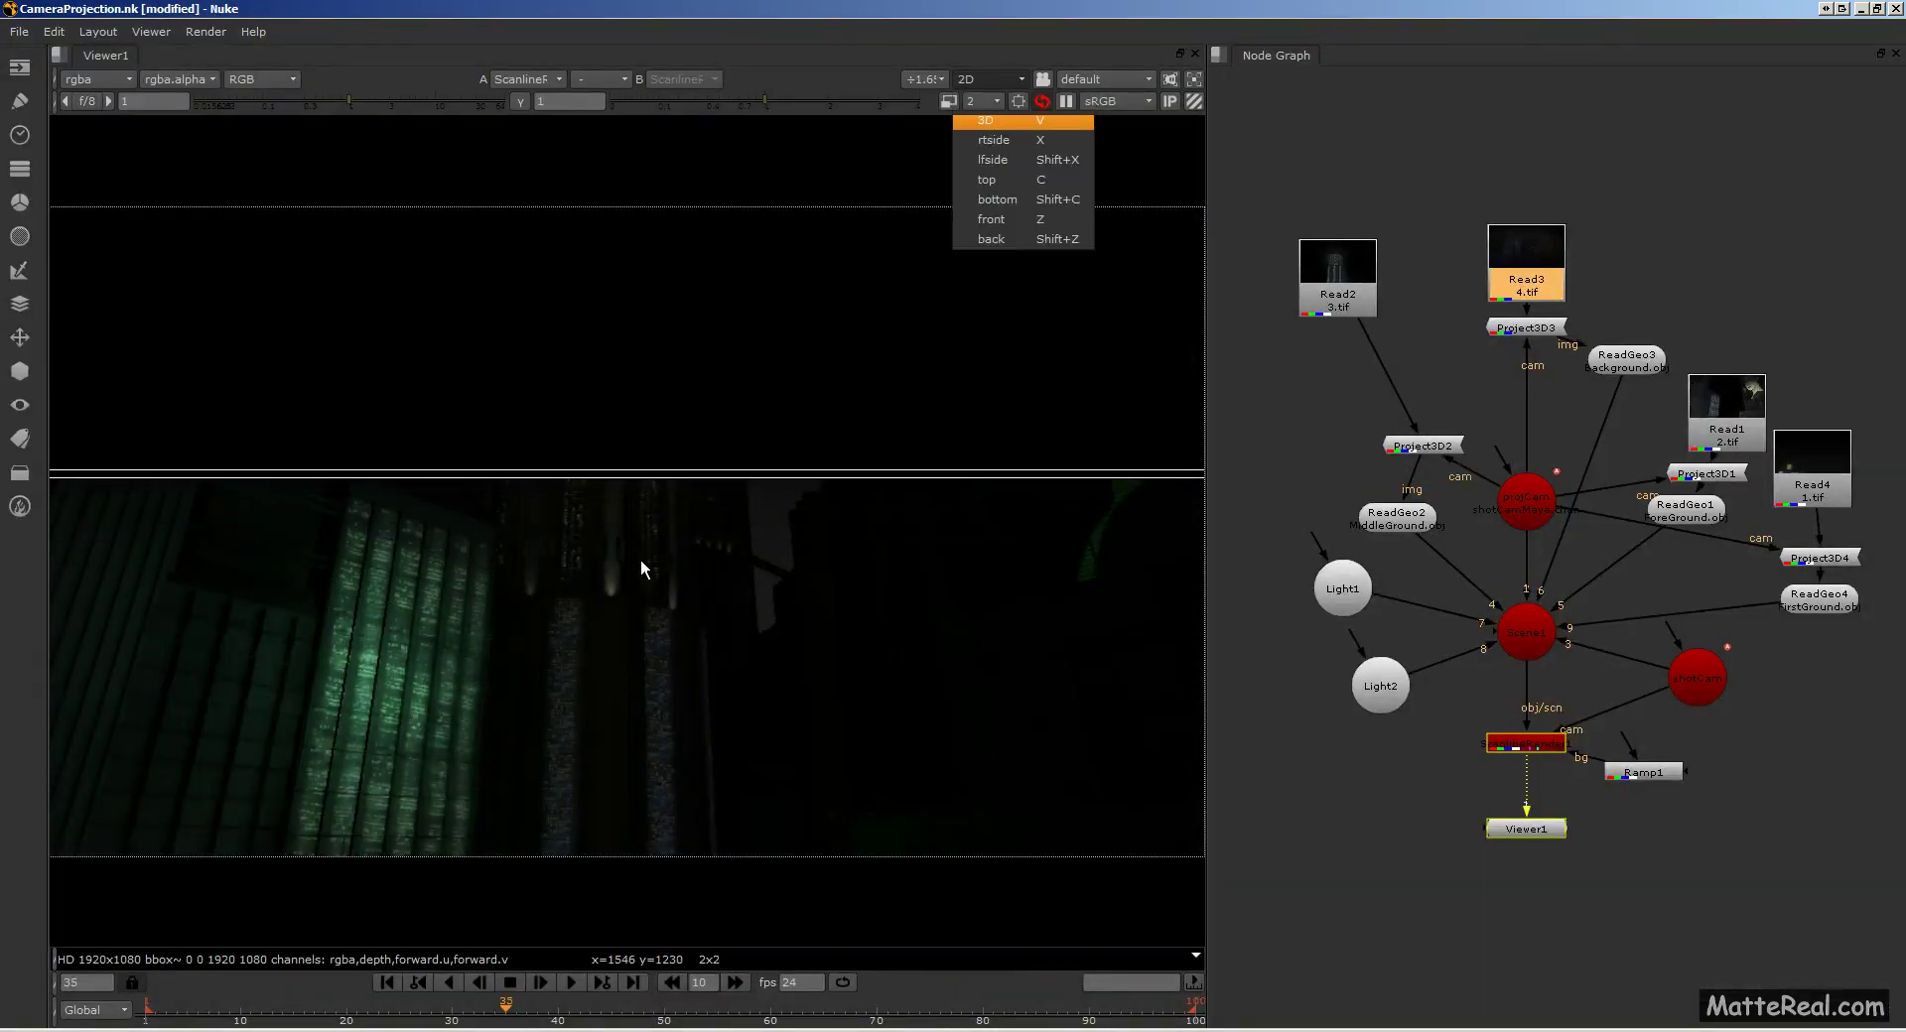
ctrl+drag(659, 628, 626, 541)
scroll(592, 645, up, 5)
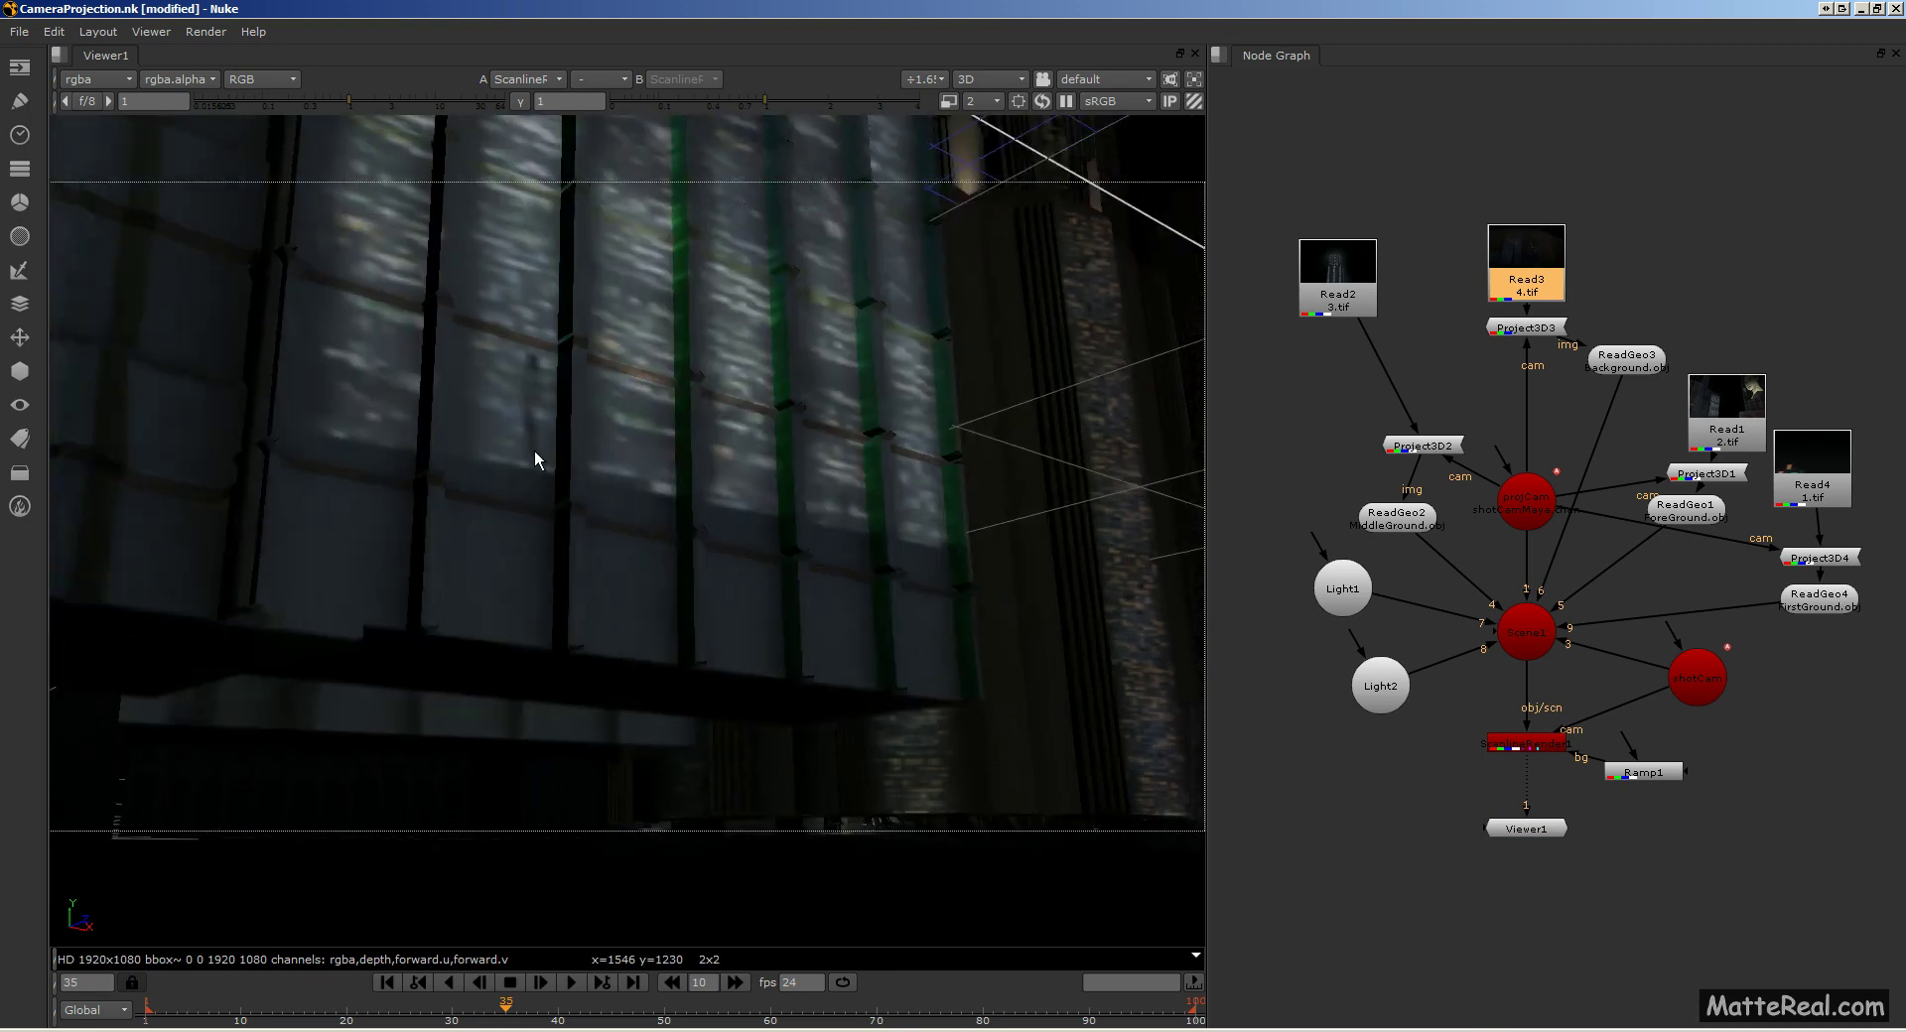
ctrl+drag(534, 392, 542, 402)
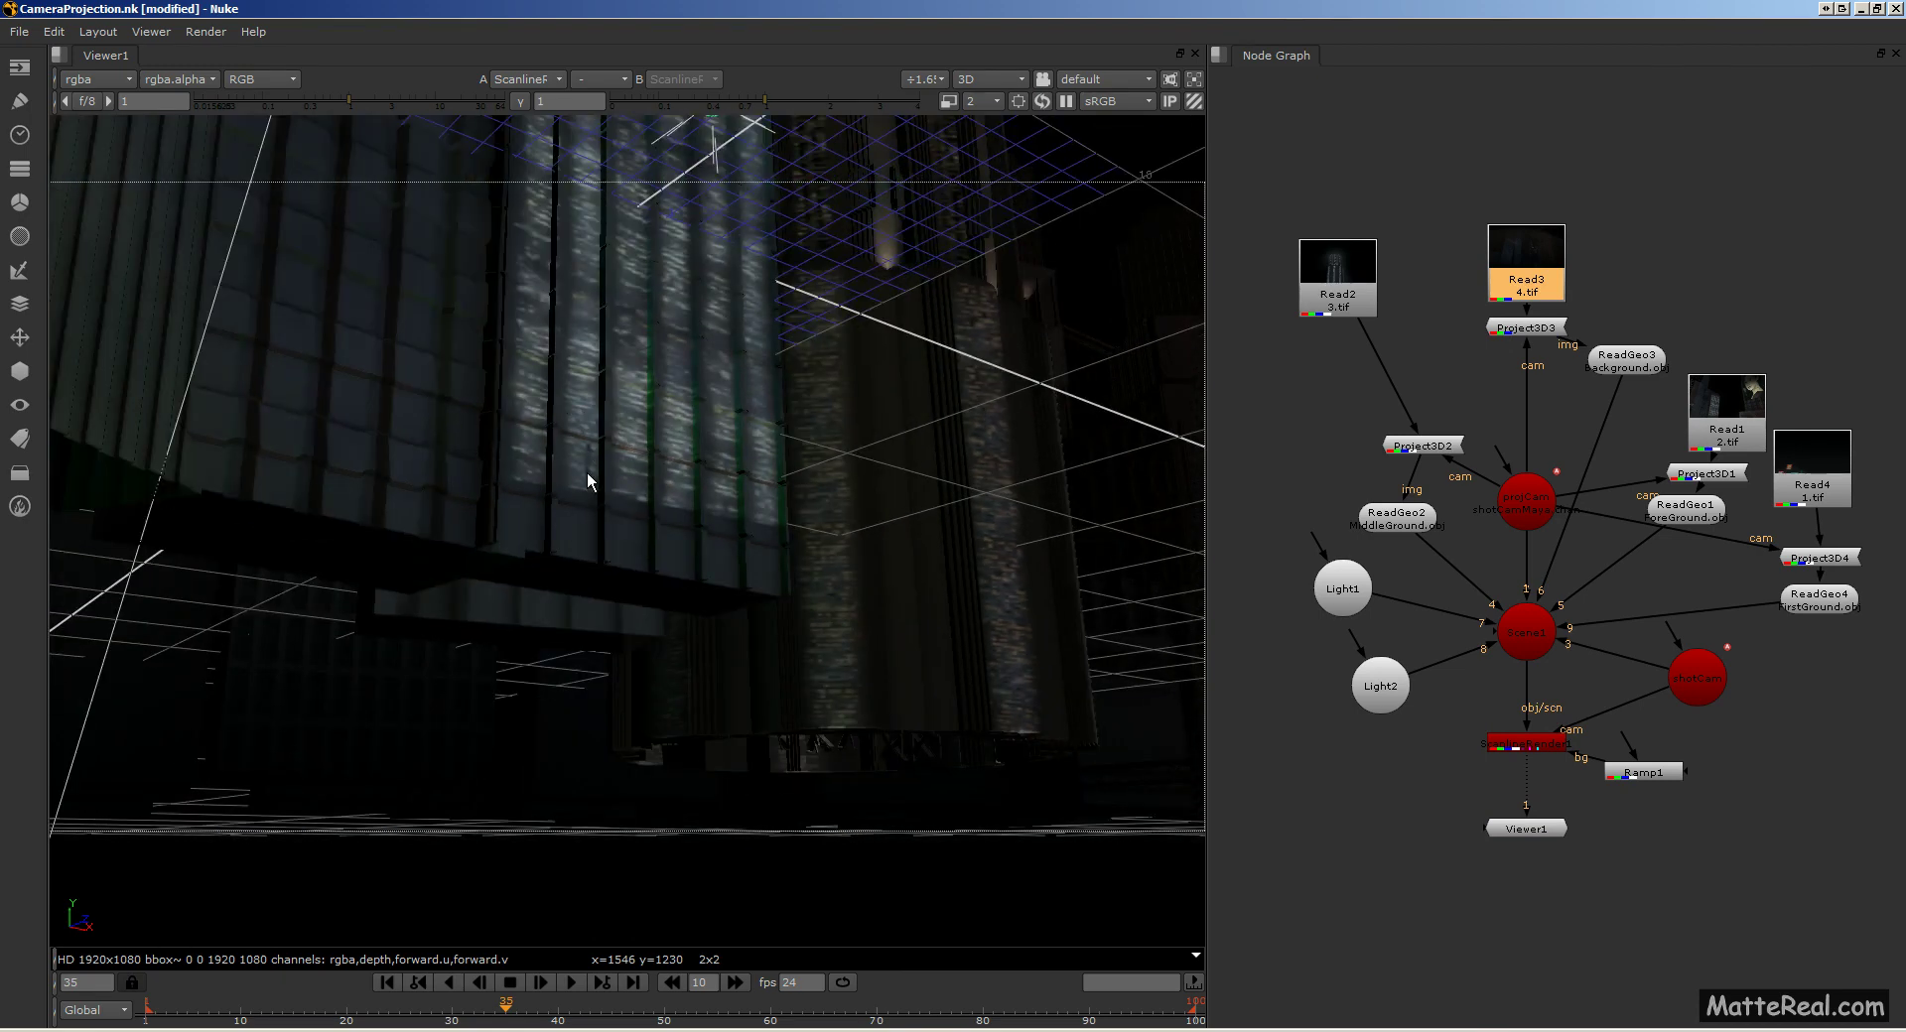
ctrl+drag(670, 559, 594, 607)
Step: Disable the Light2 and Light1 nodes in the node graph
click(1387, 695)
key(d)
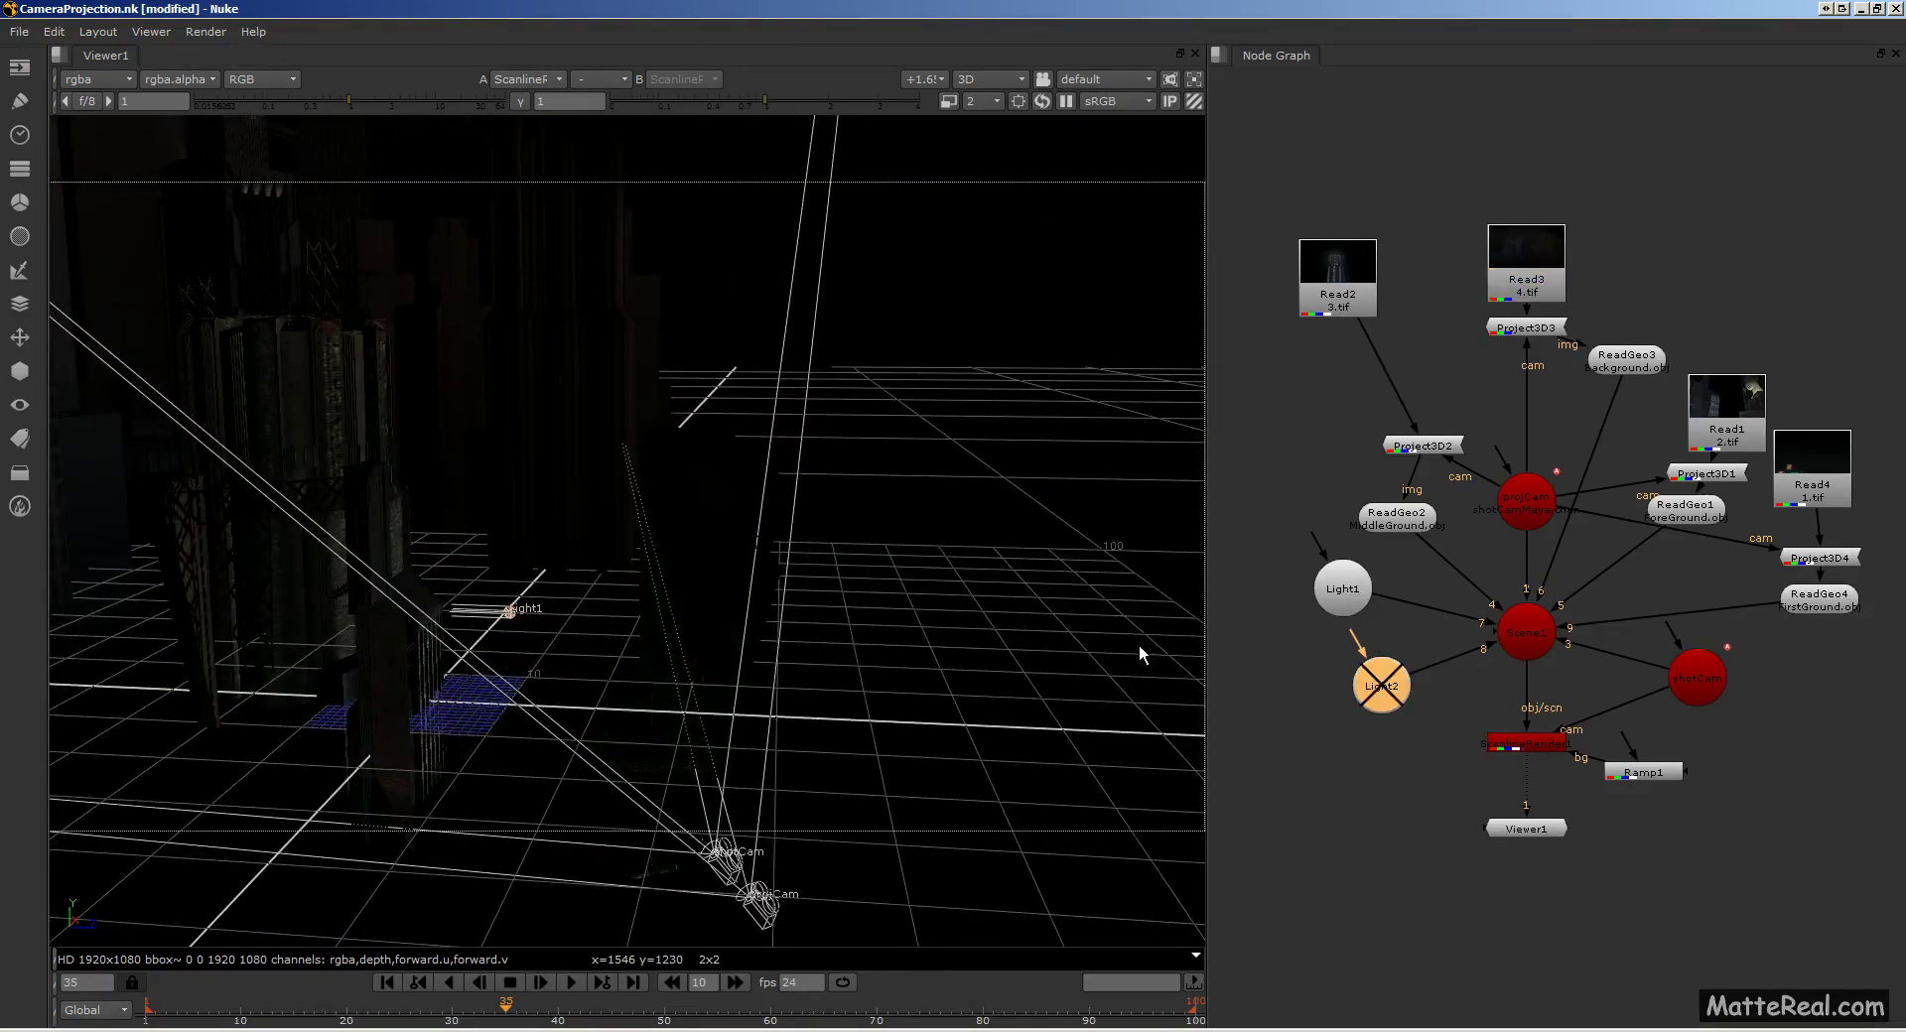
click(1342, 589)
key(d)
Step: Examine the unlit projected textures on the middle-ground tower and the billboard building from several angles
ctrl+drag(675, 603, 528, 532)
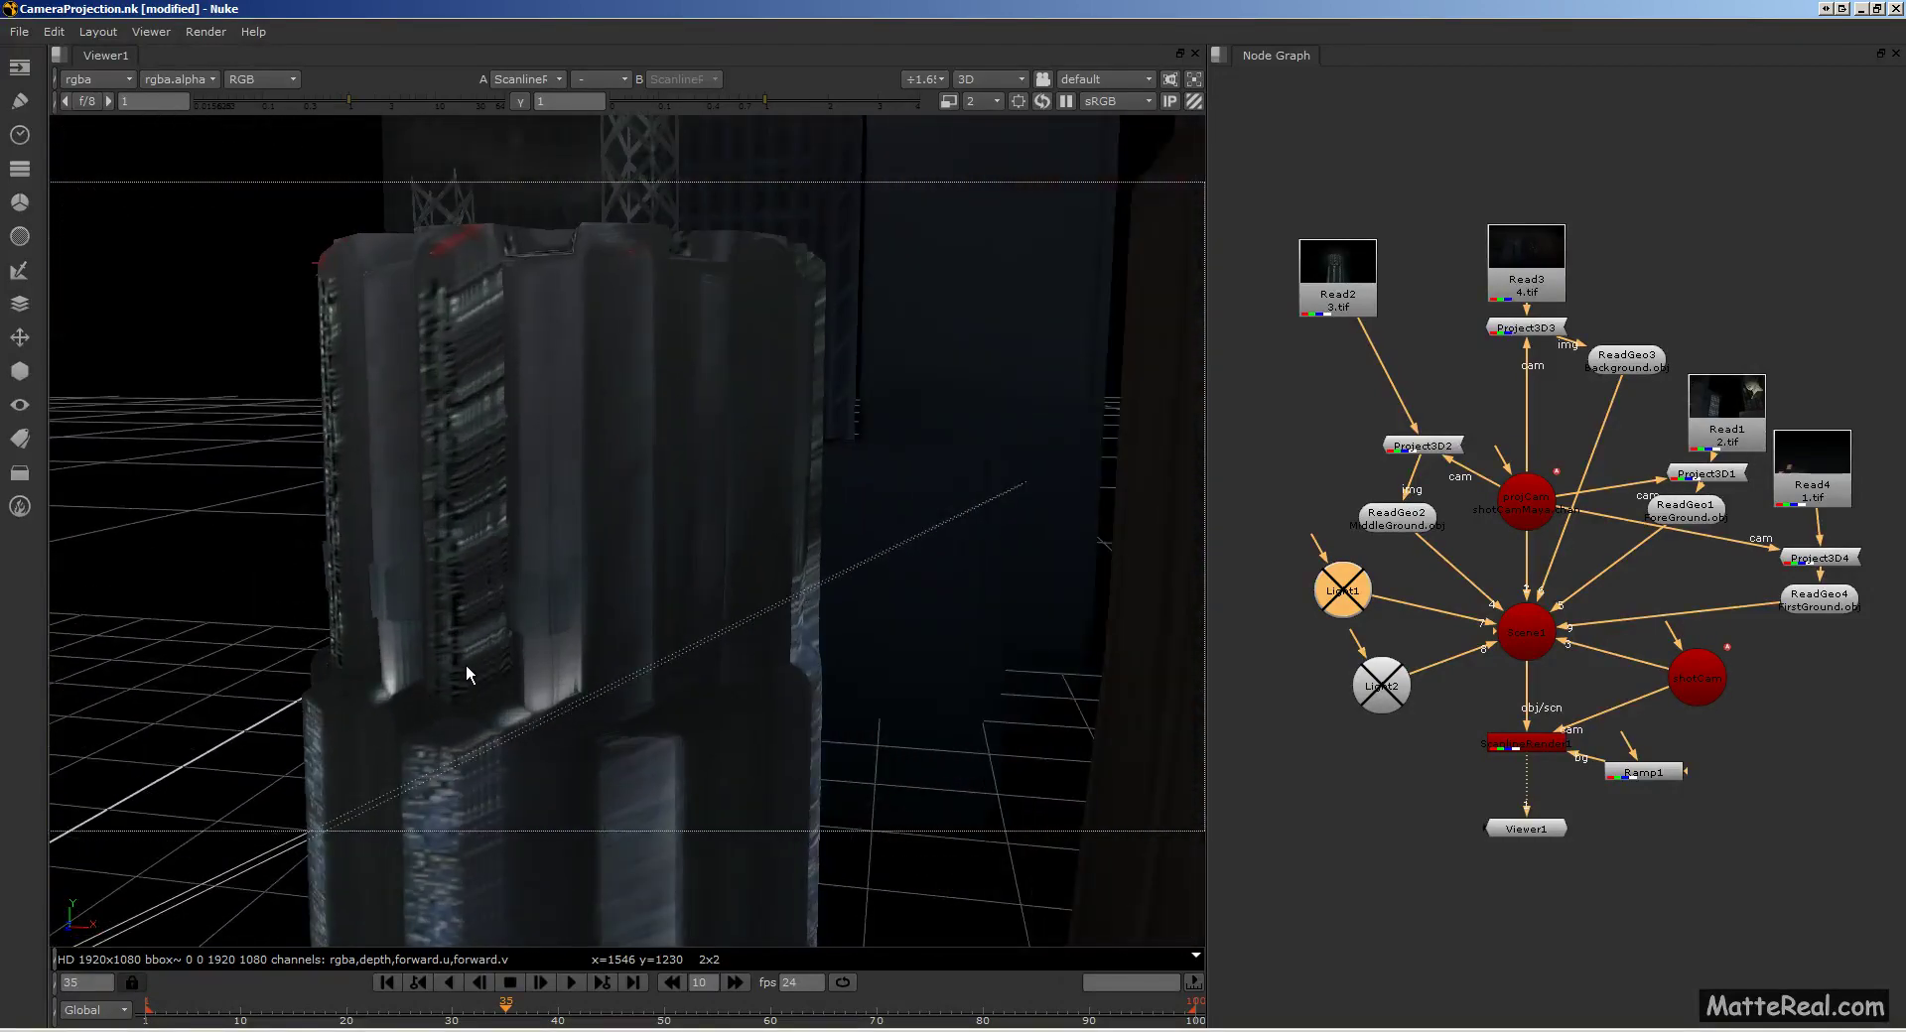
ctrl+drag(467, 673, 491, 548)
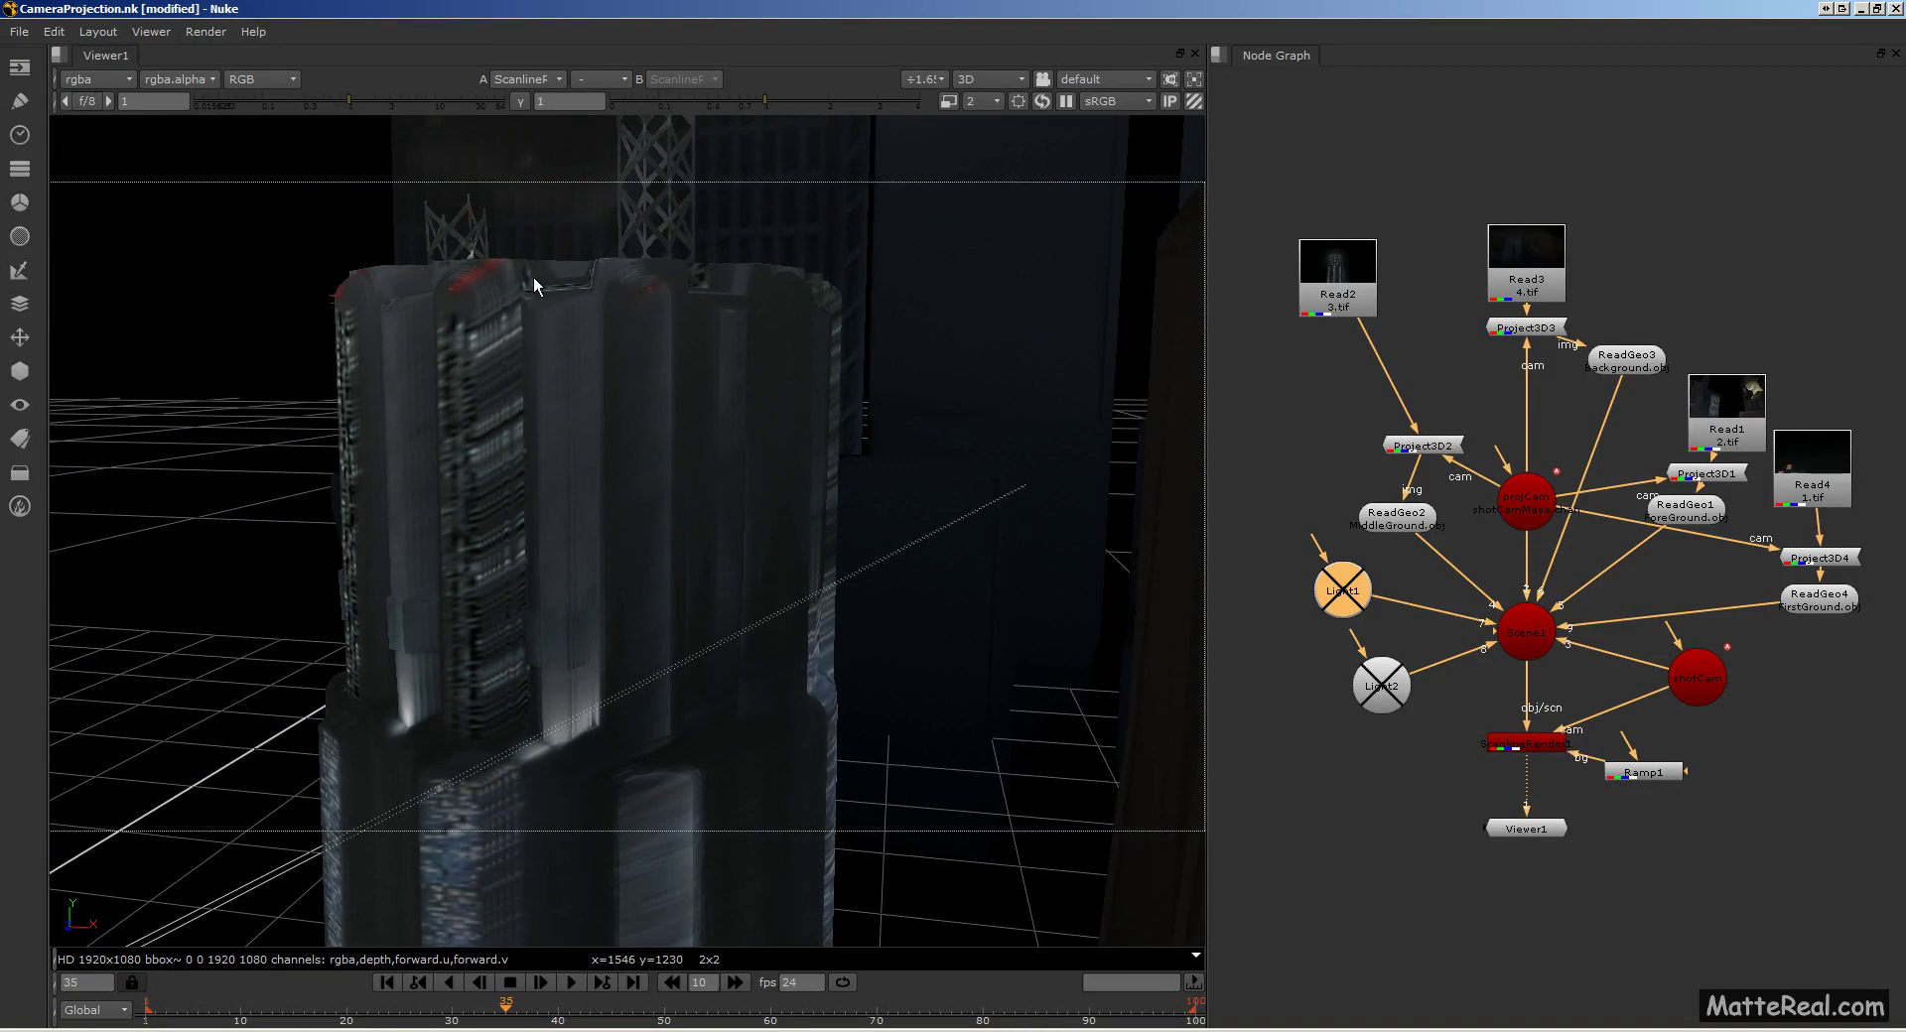
ctrl+drag(506, 342, 614, 473)
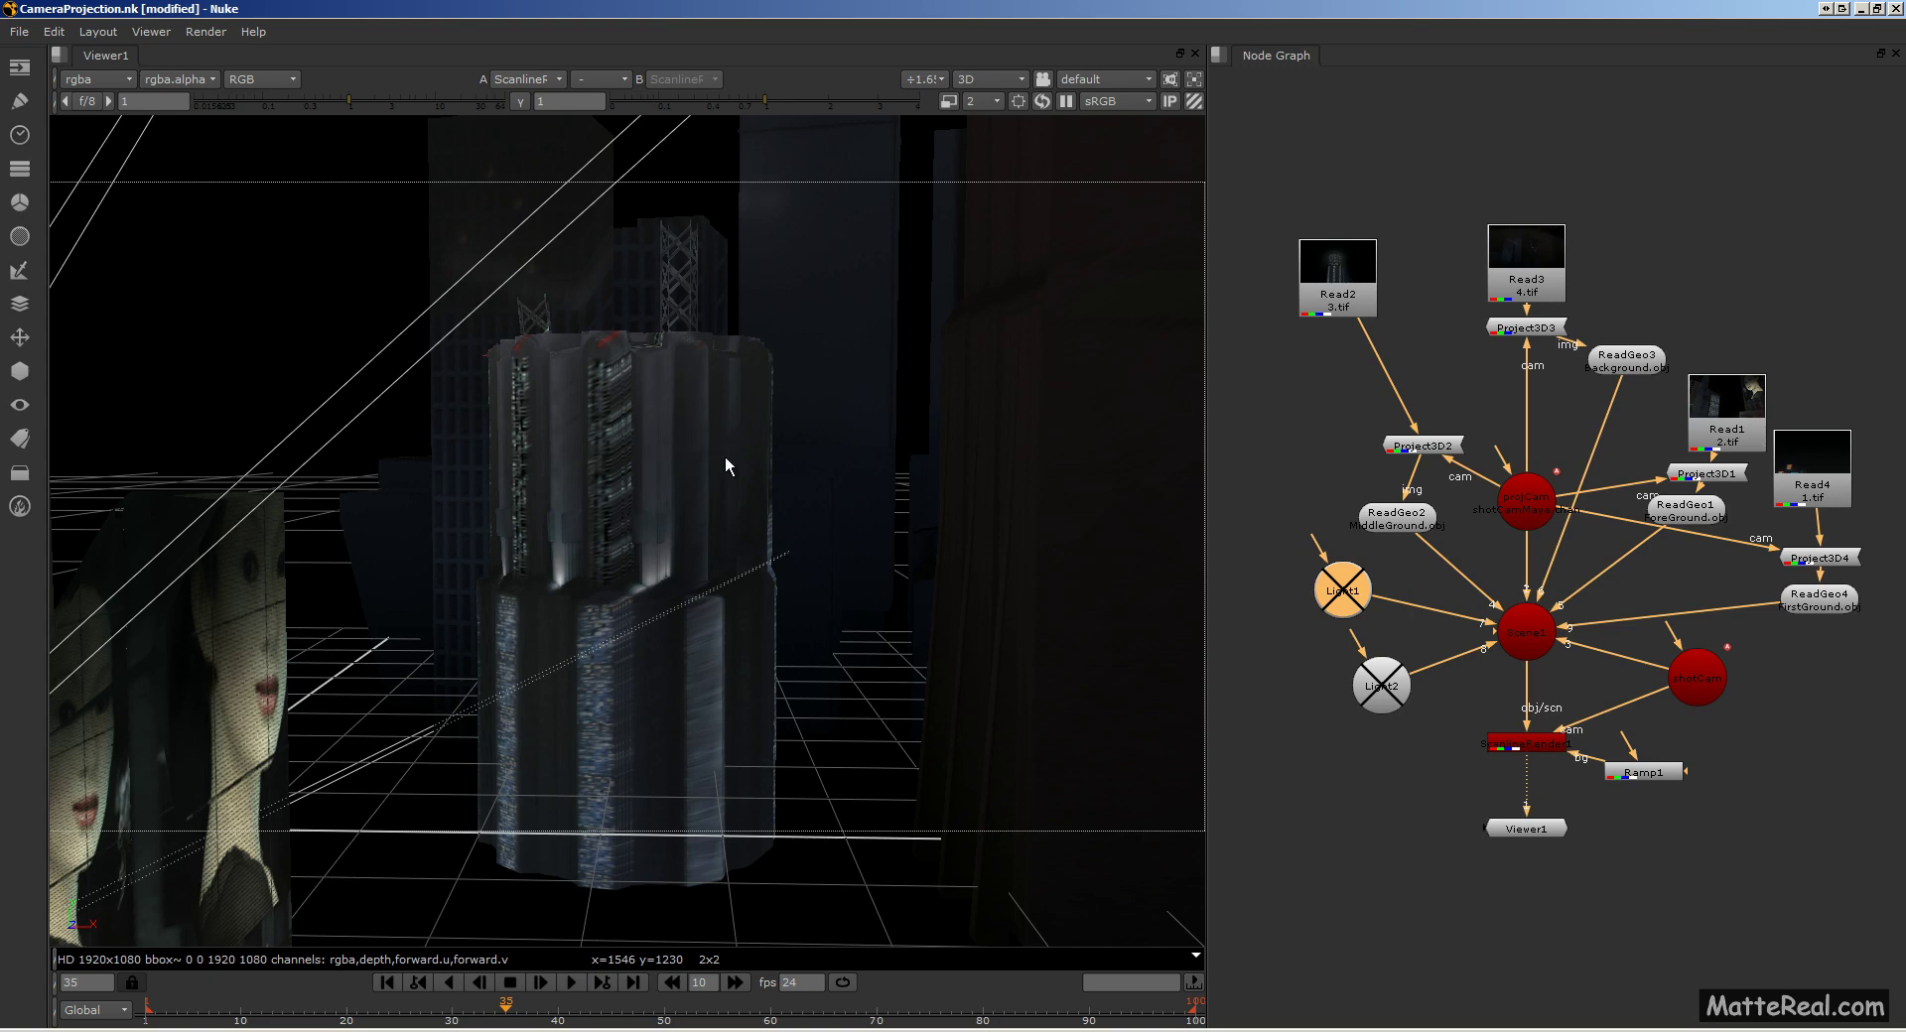
ctrl+drag(686, 509, 558, 490)
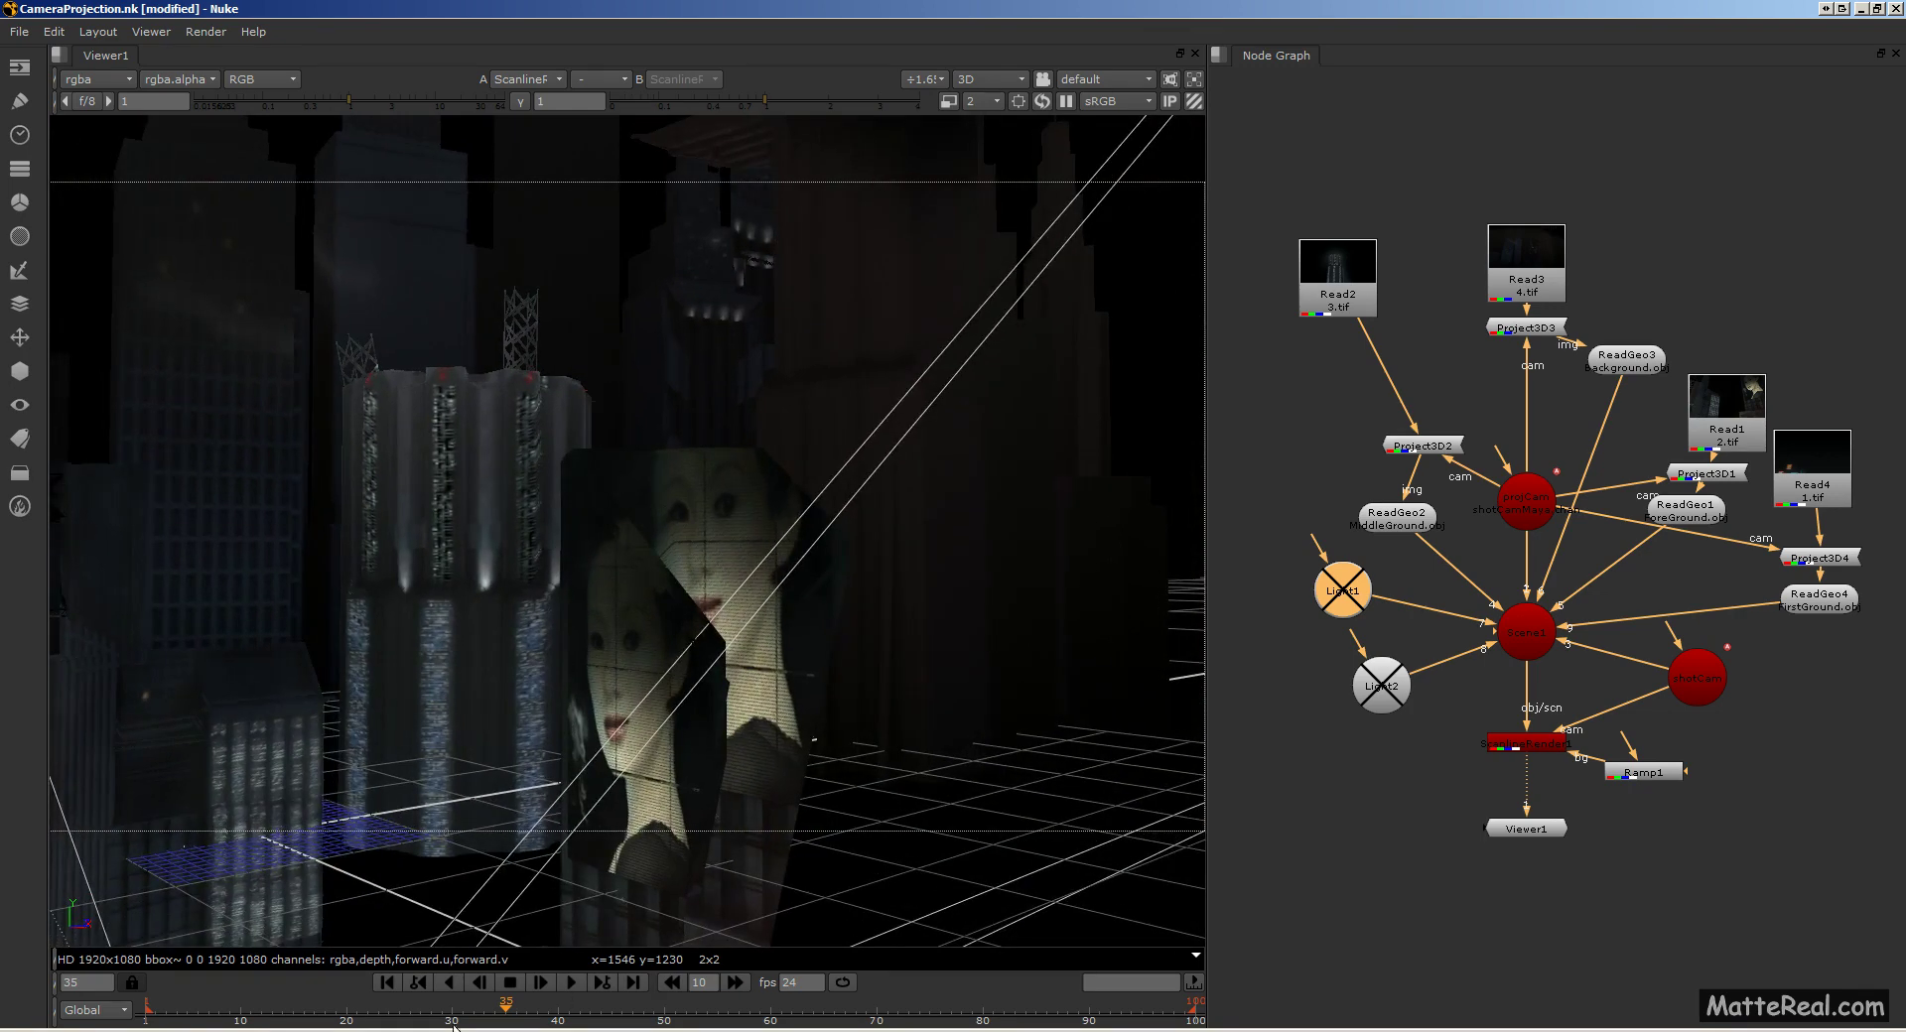
ctrl+drag(476, 824, 498, 854)
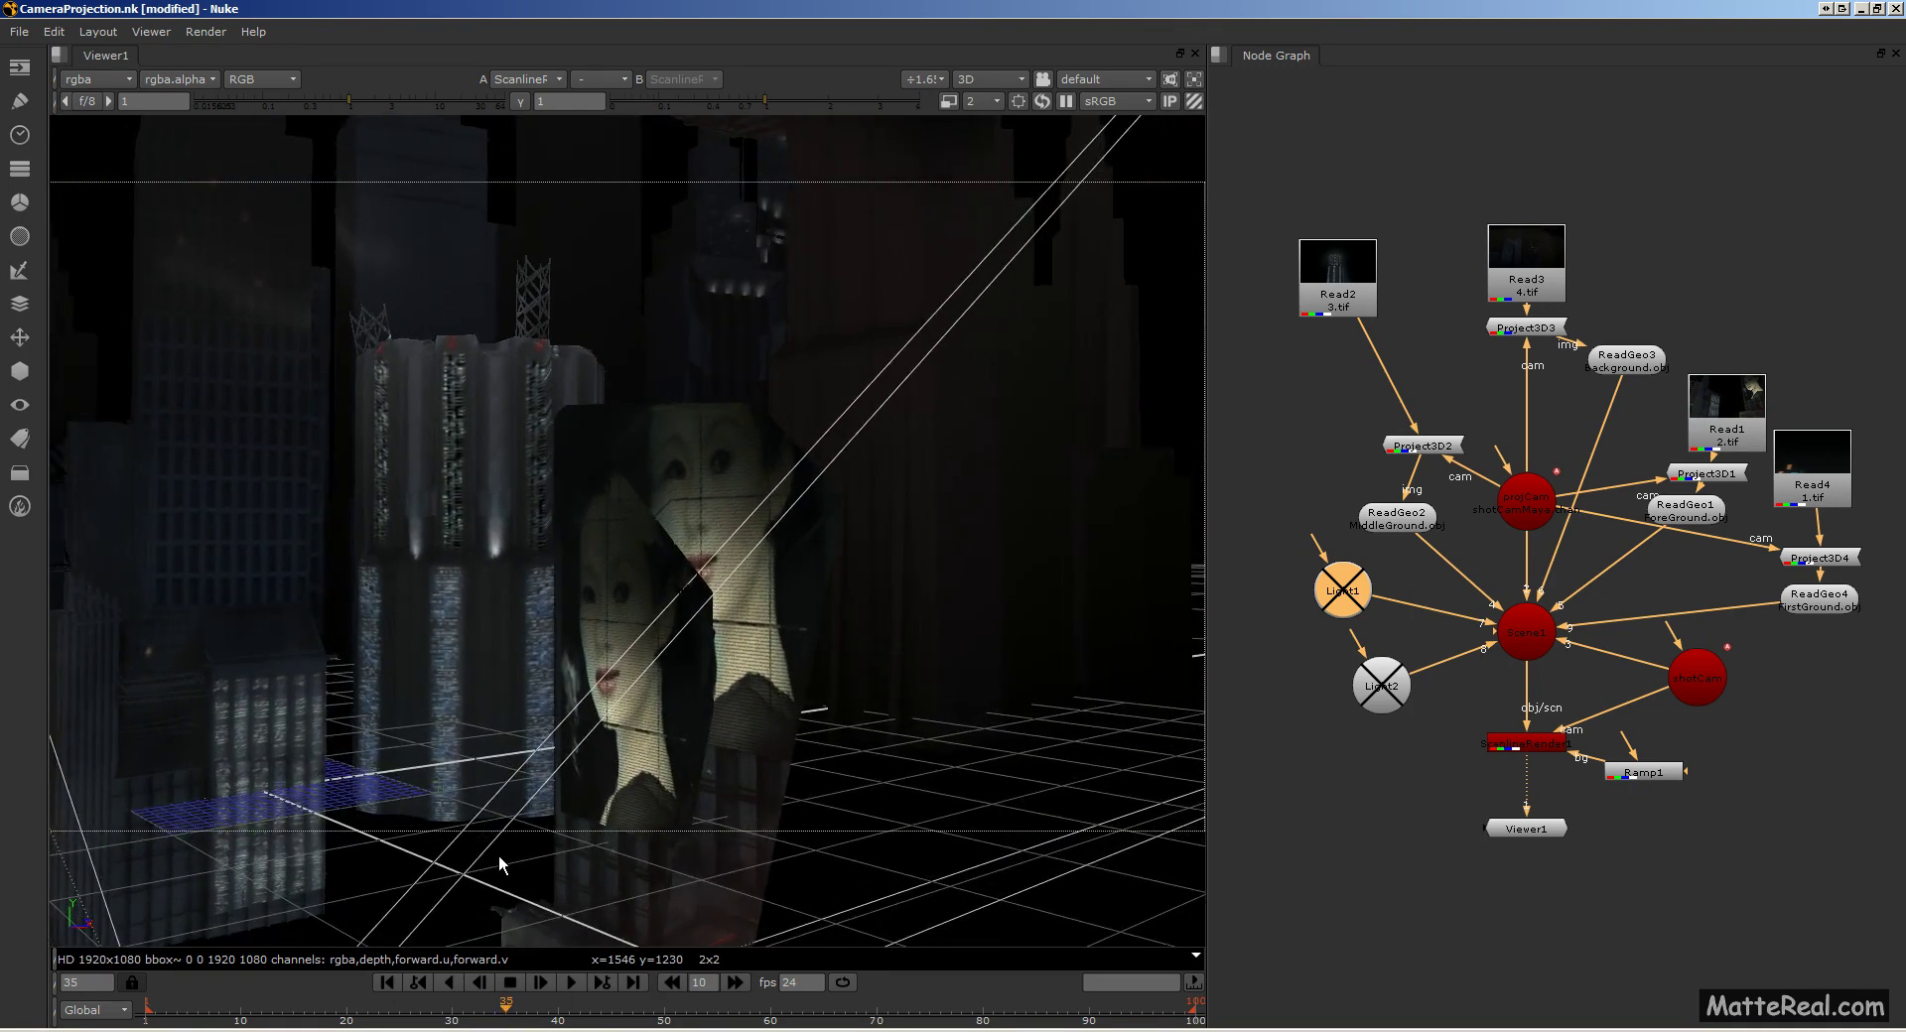
ctrl+drag(671, 532, 636, 589)
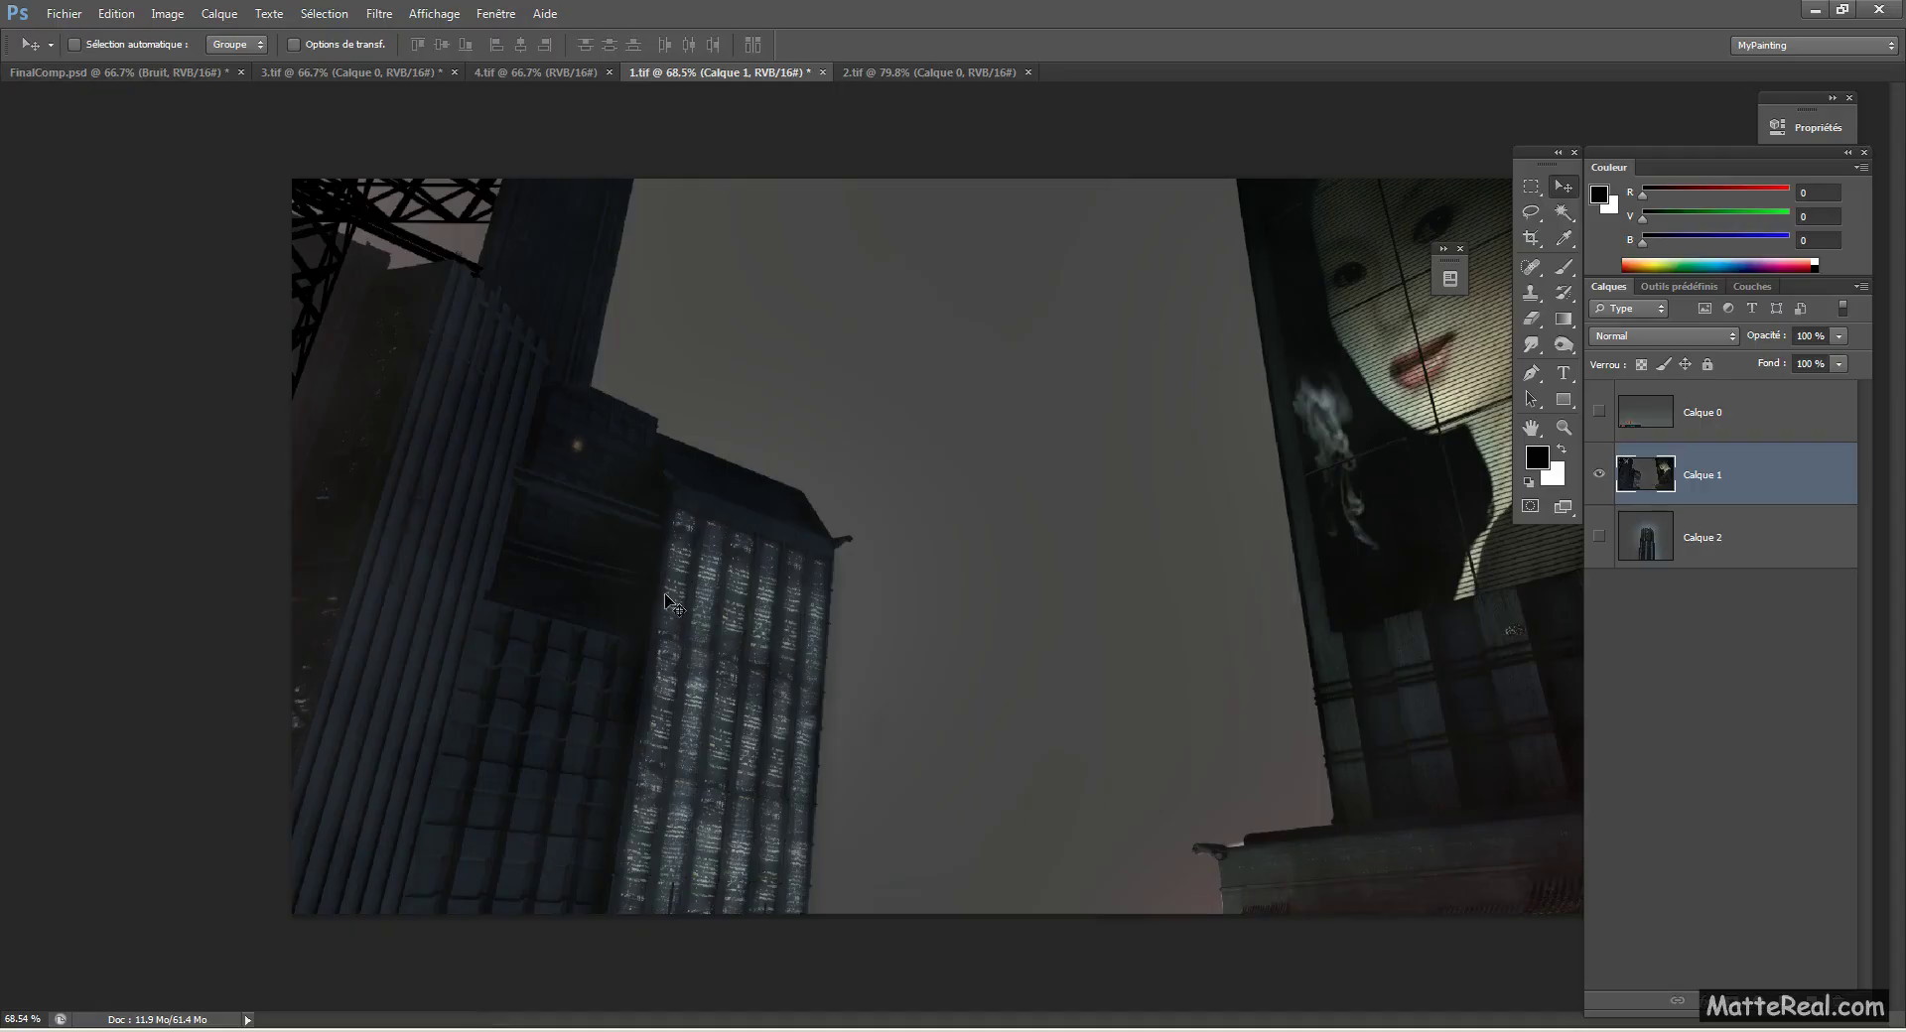
Step: Switch to Photoshop and display the FinalComp.psd painting for comparison with the projection
click(149, 73)
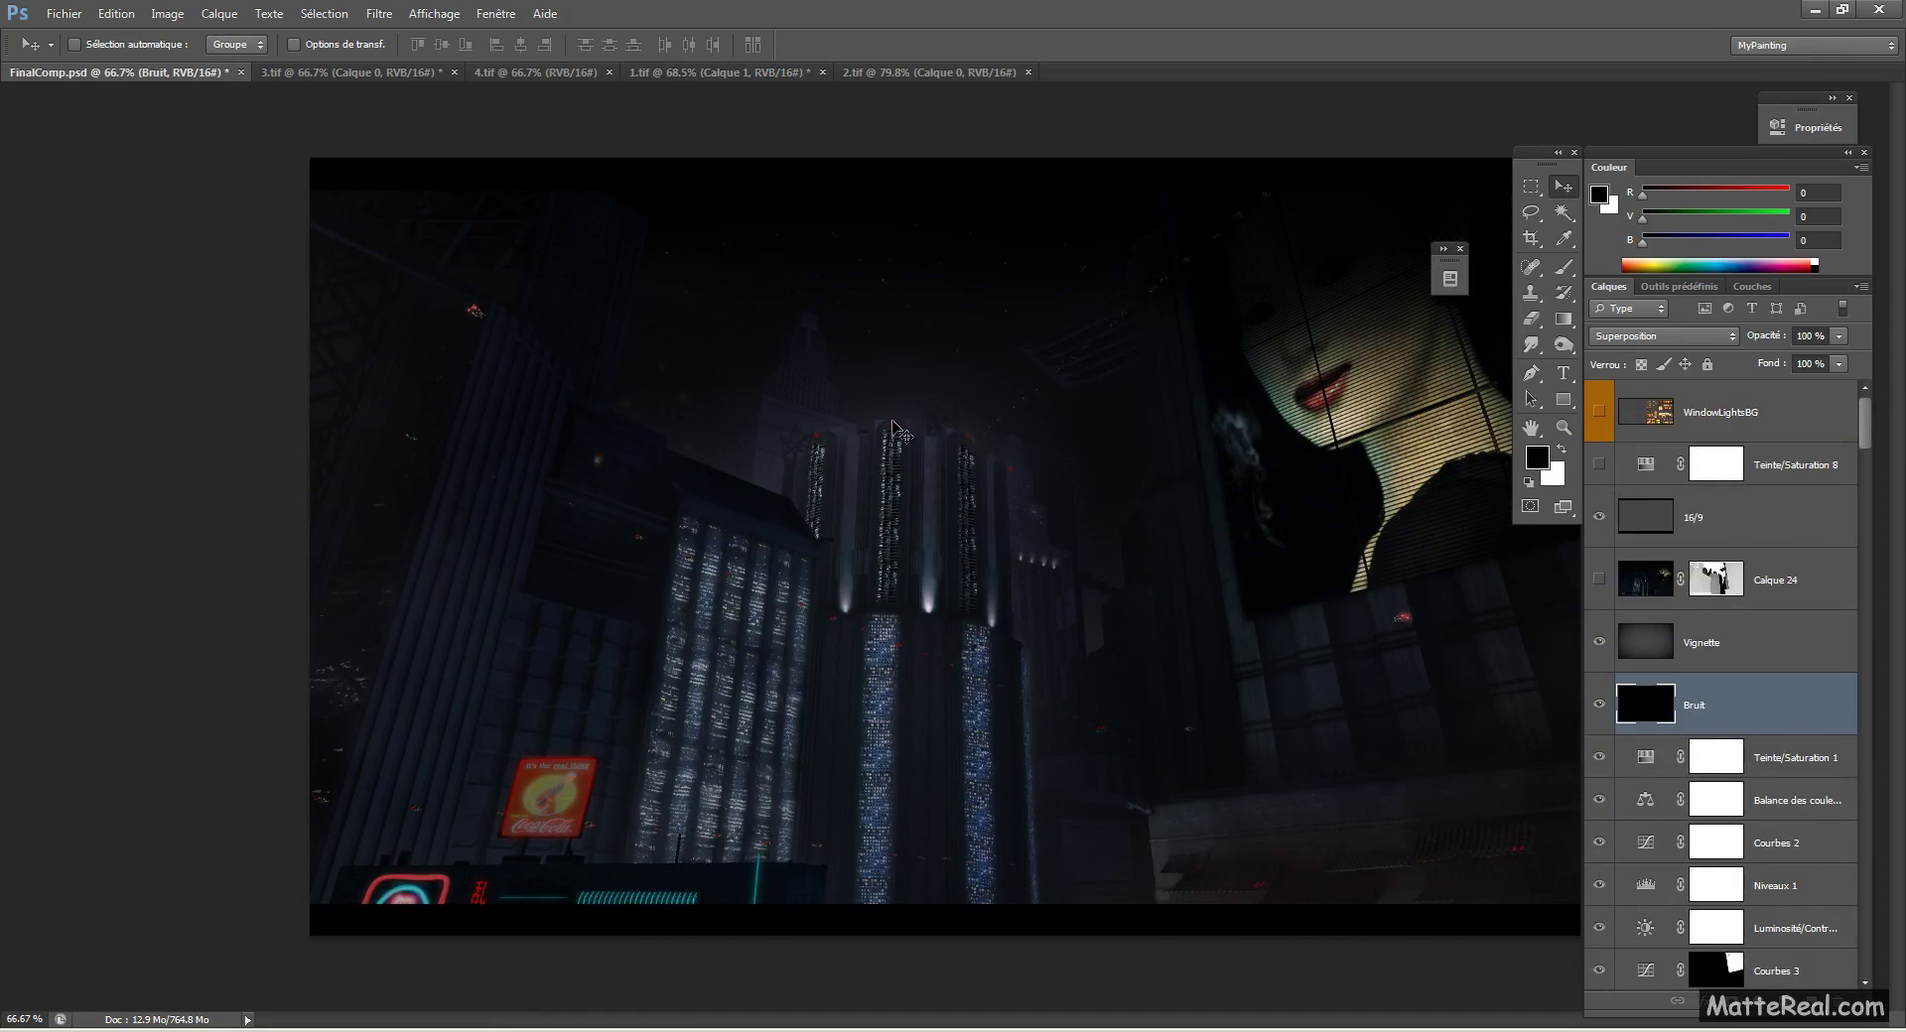
Step: Return to Nuke, examine the whole projected city with both cameras, and clear the node selection
click(564, 1012)
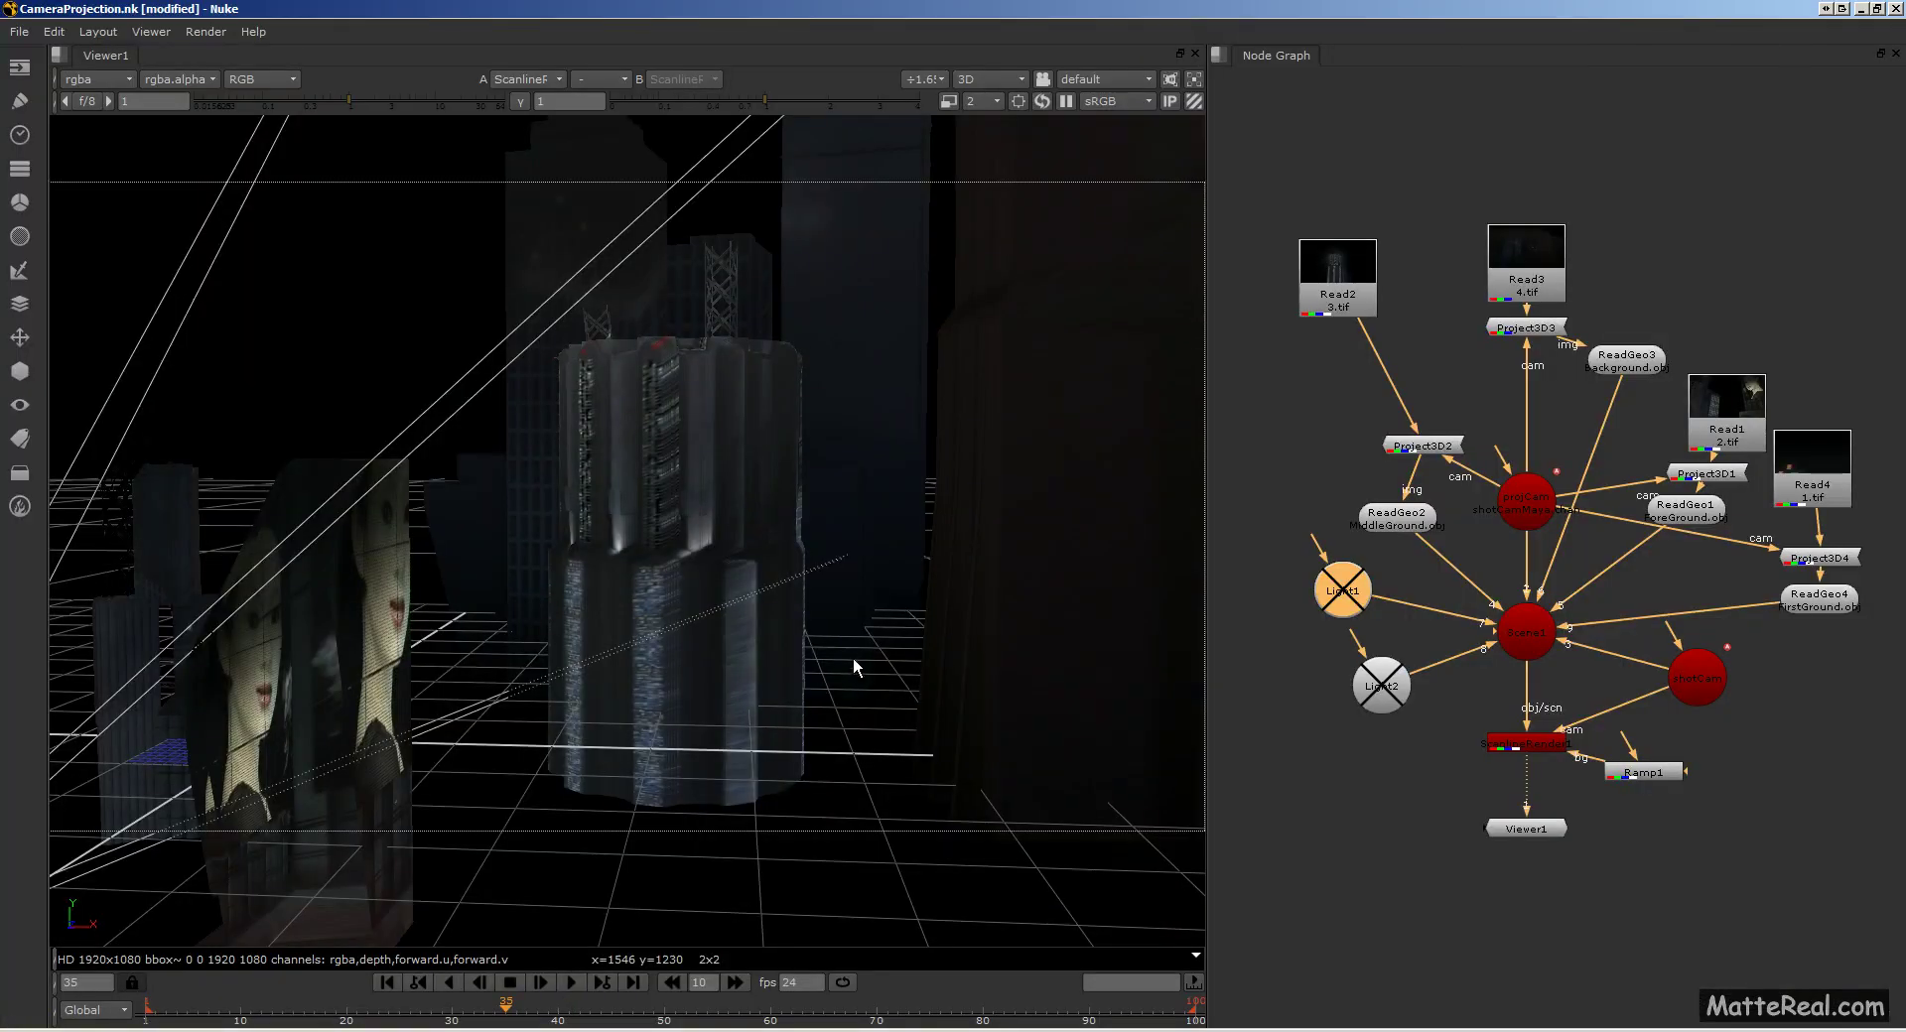
ctrl+drag(854, 657, 663, 510)
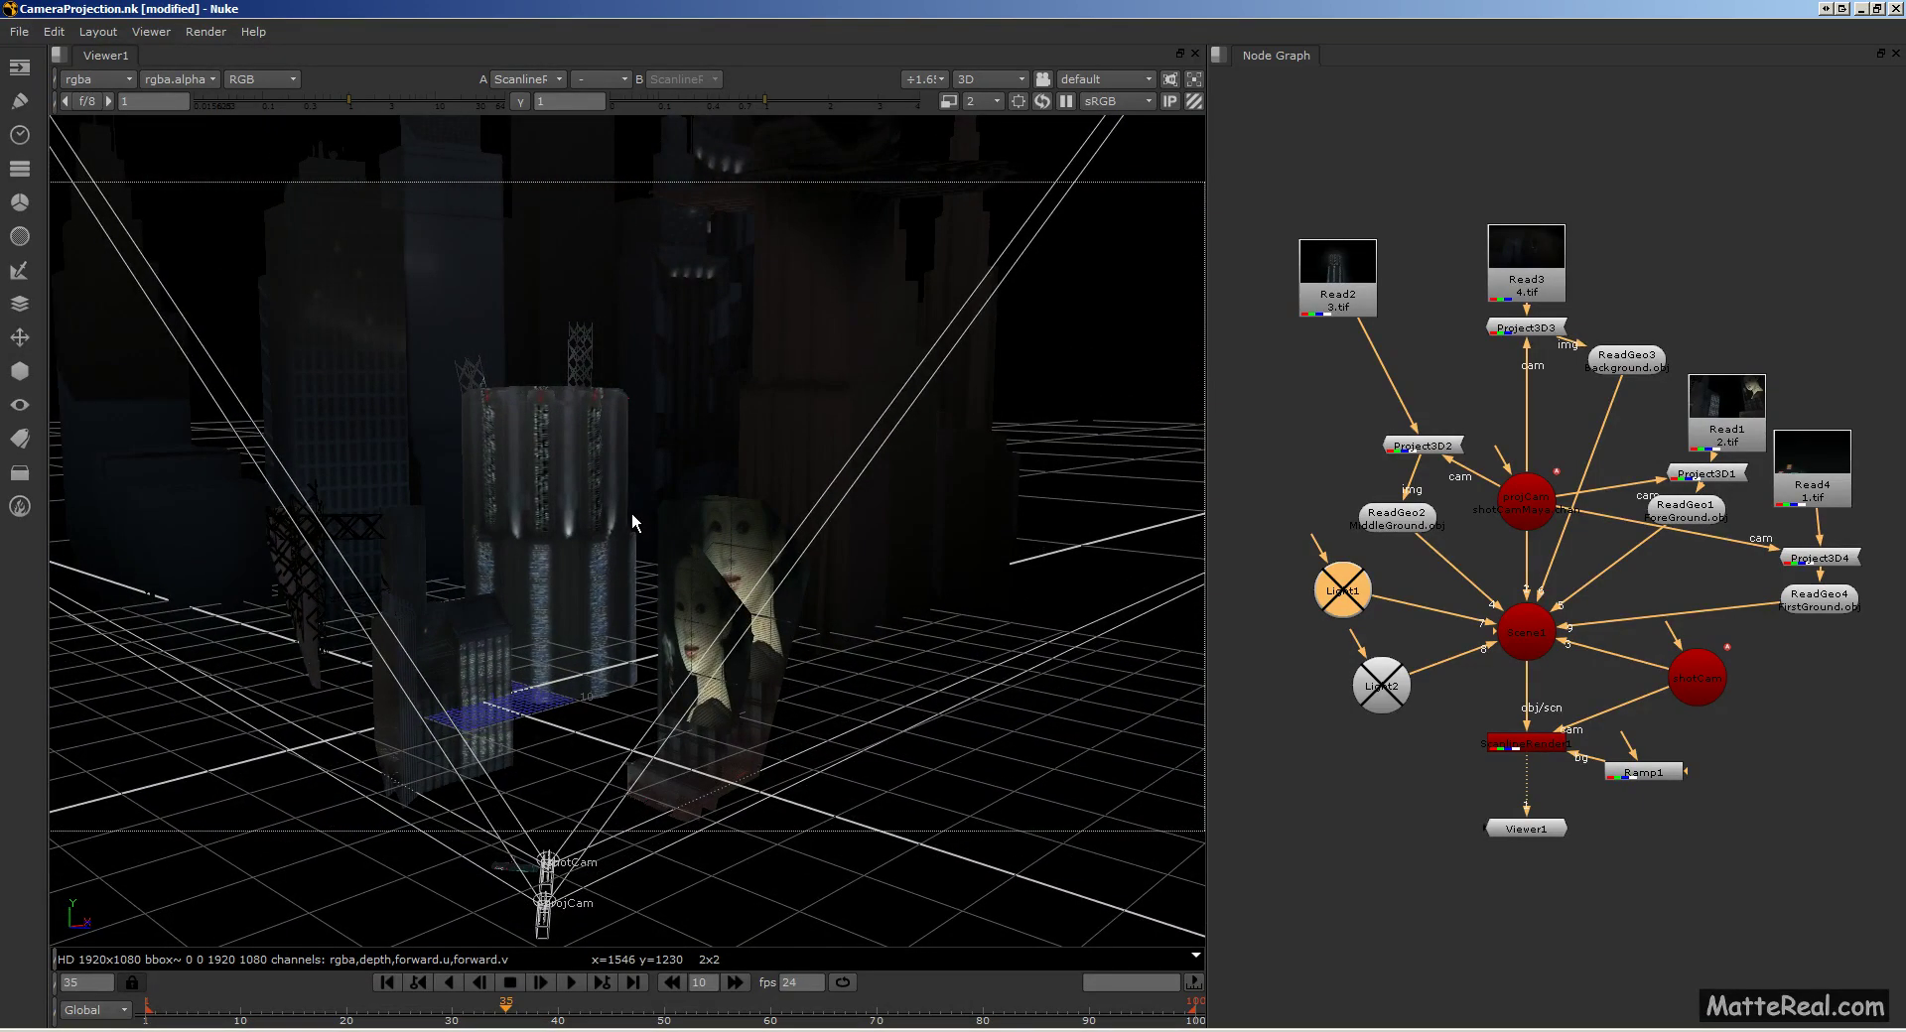
drag(1271, 437, 1294, 451)
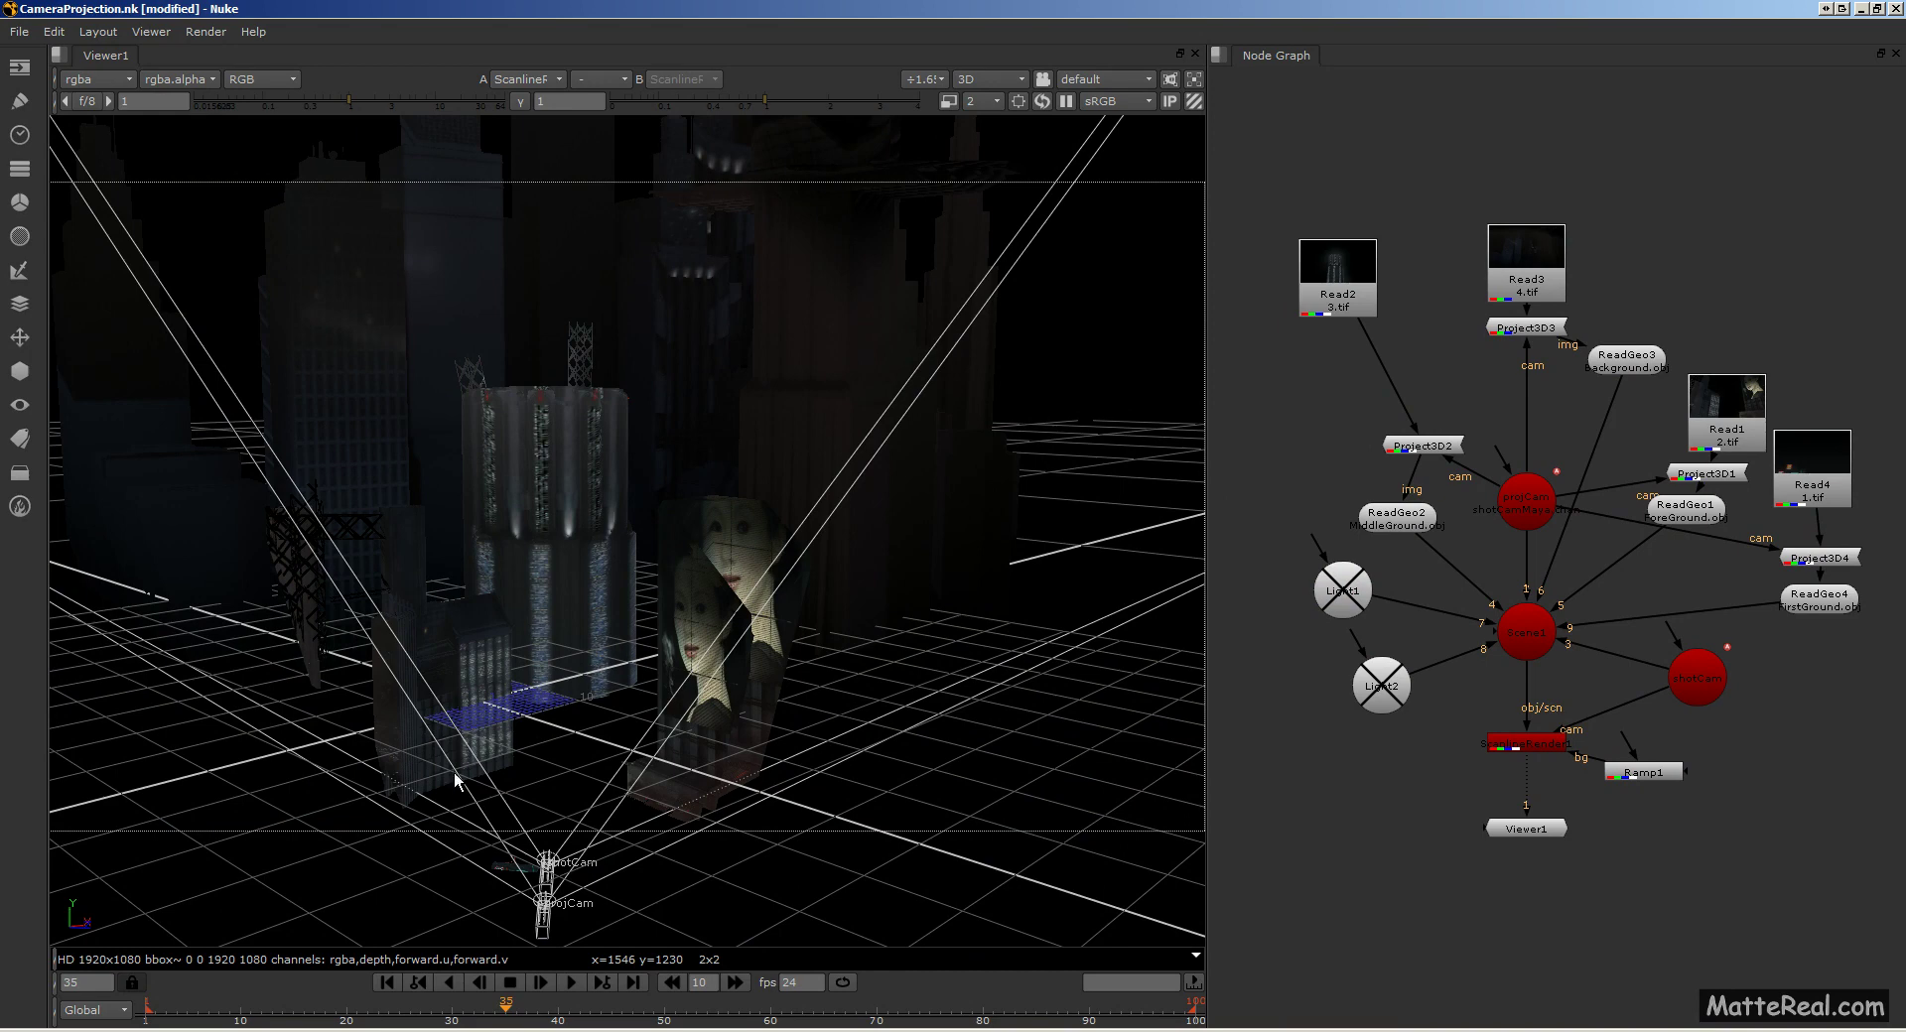
Step: Switch back to Maya and show the camera view of the 3D Sketch.mb scene
click(536, 1028)
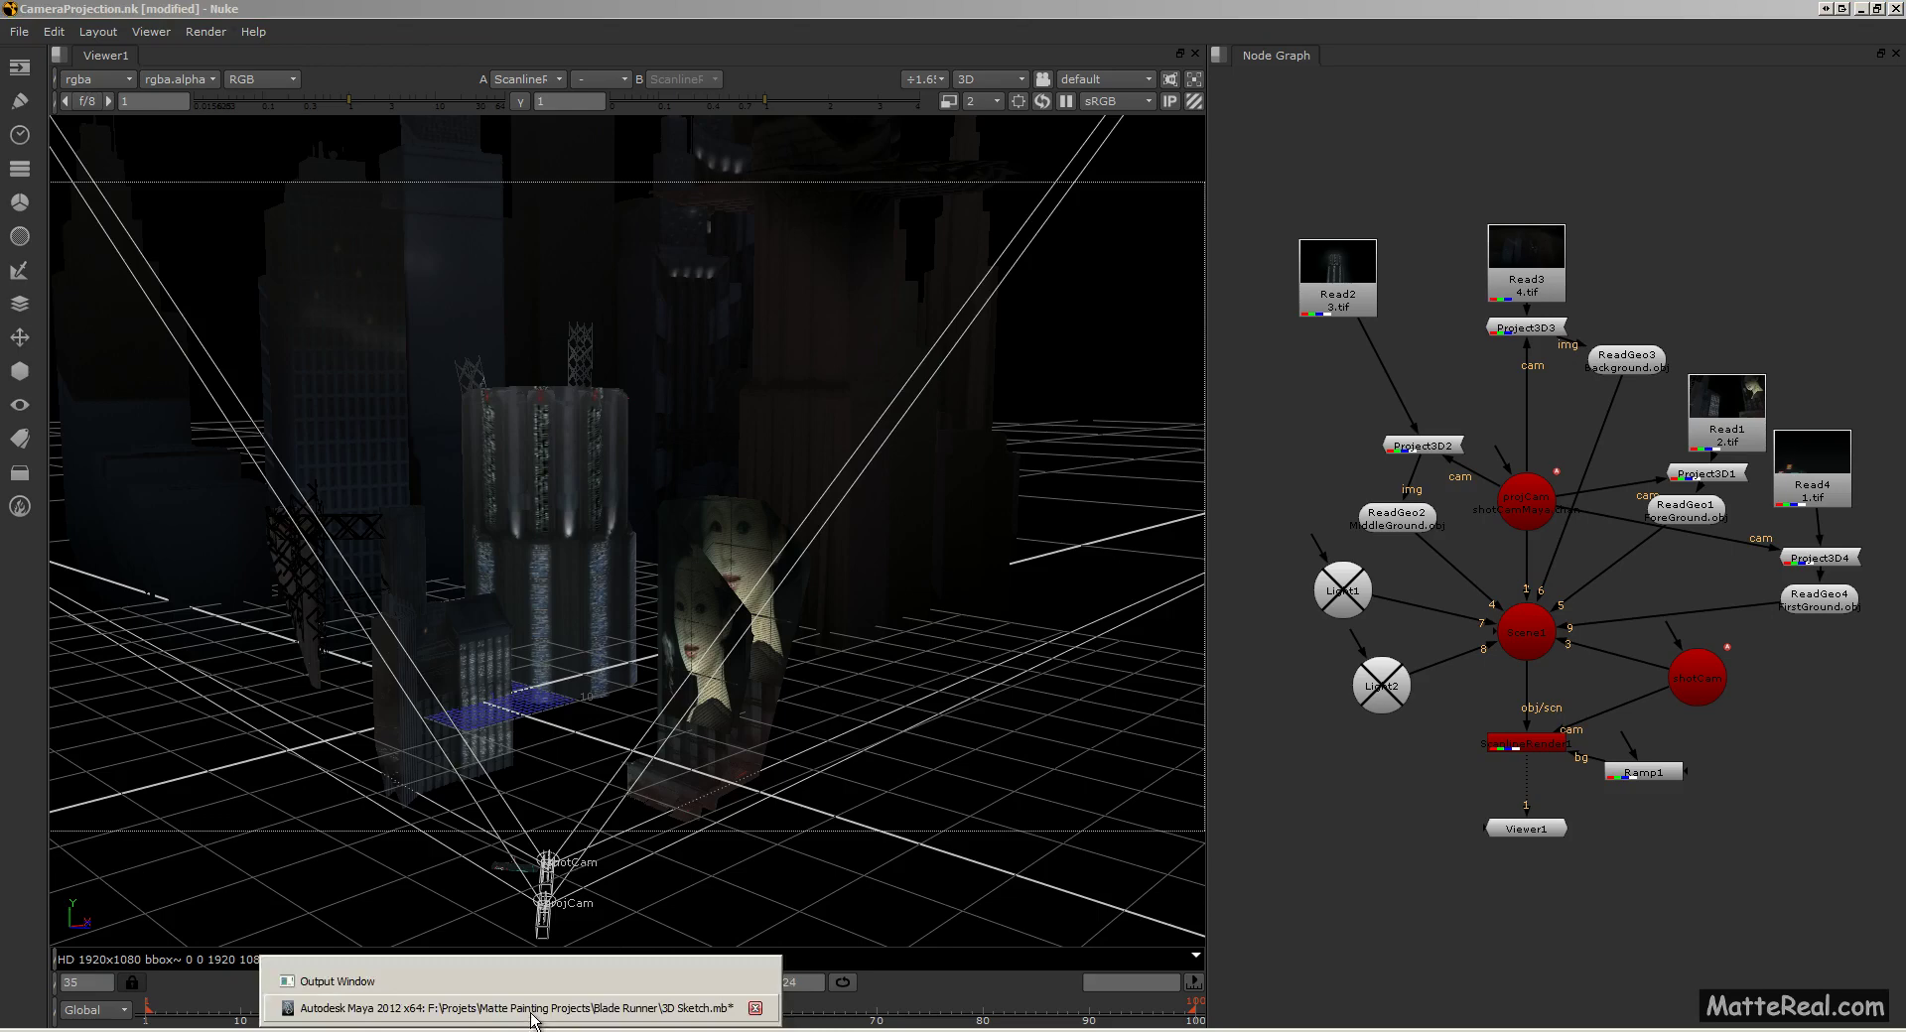
click(532, 1008)
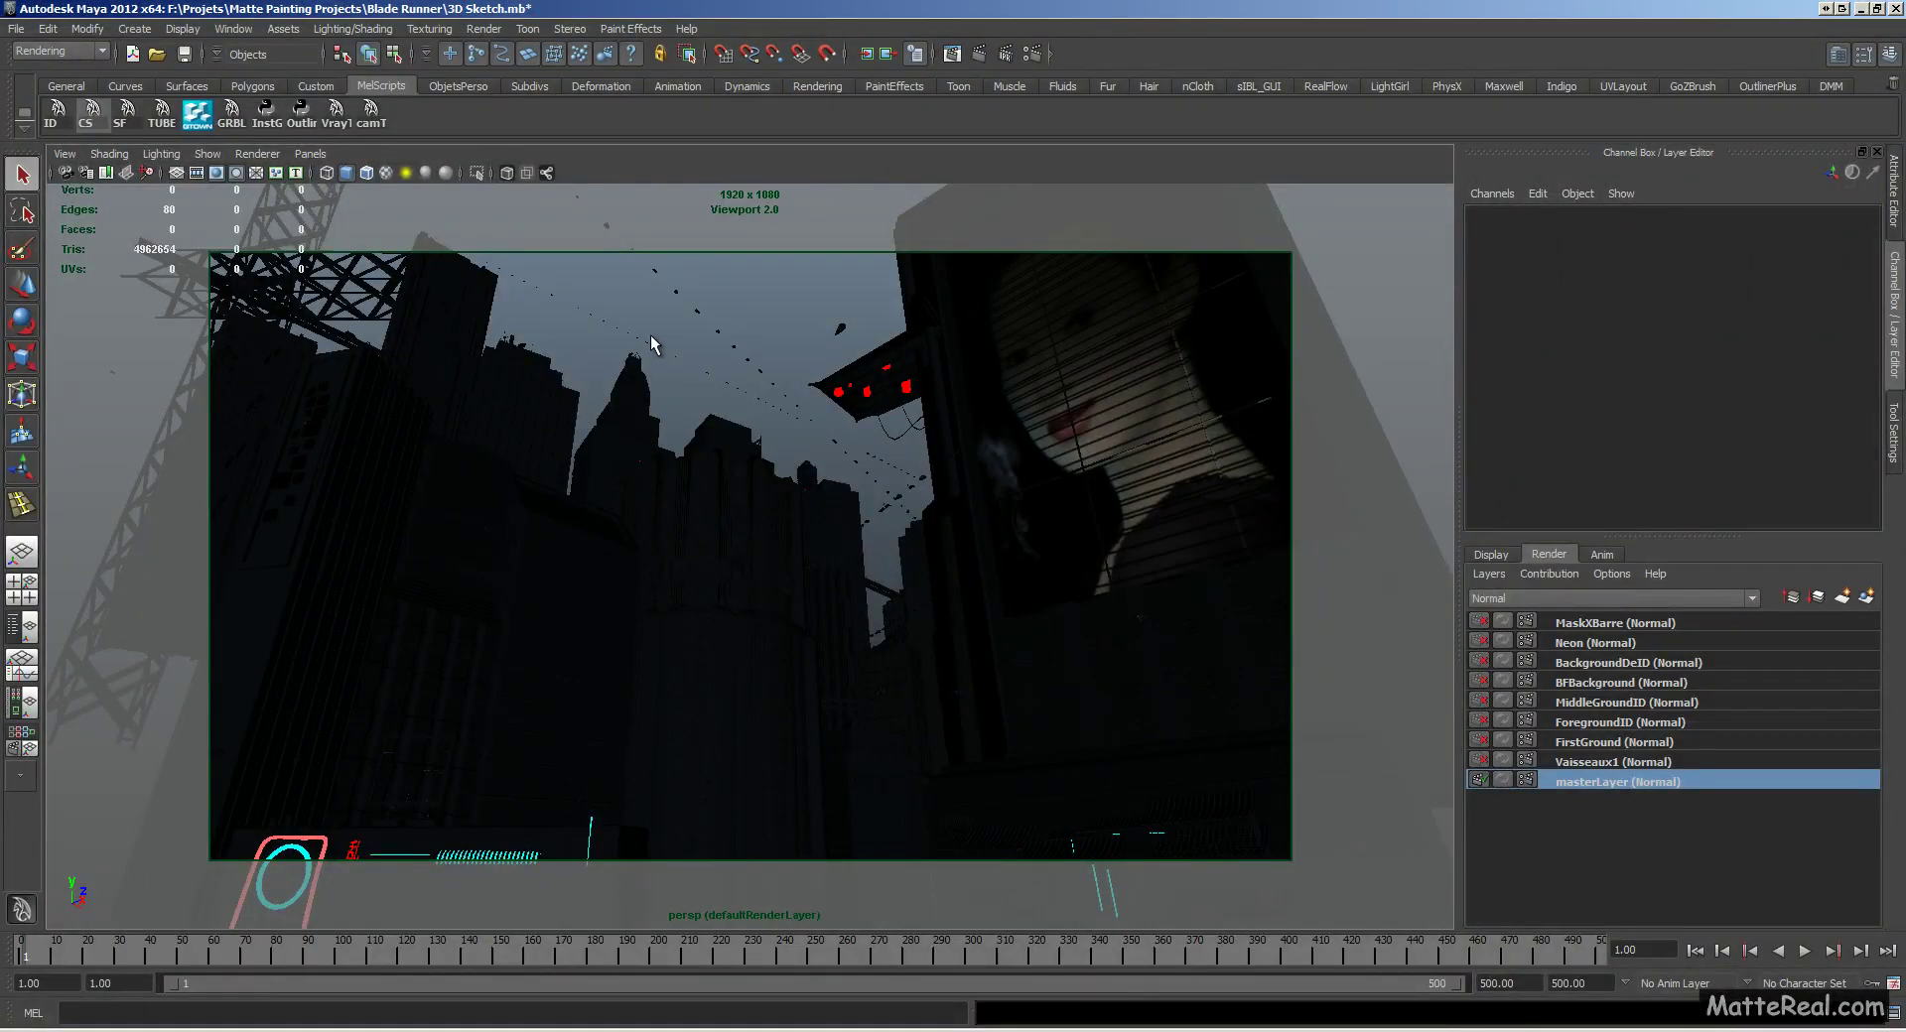